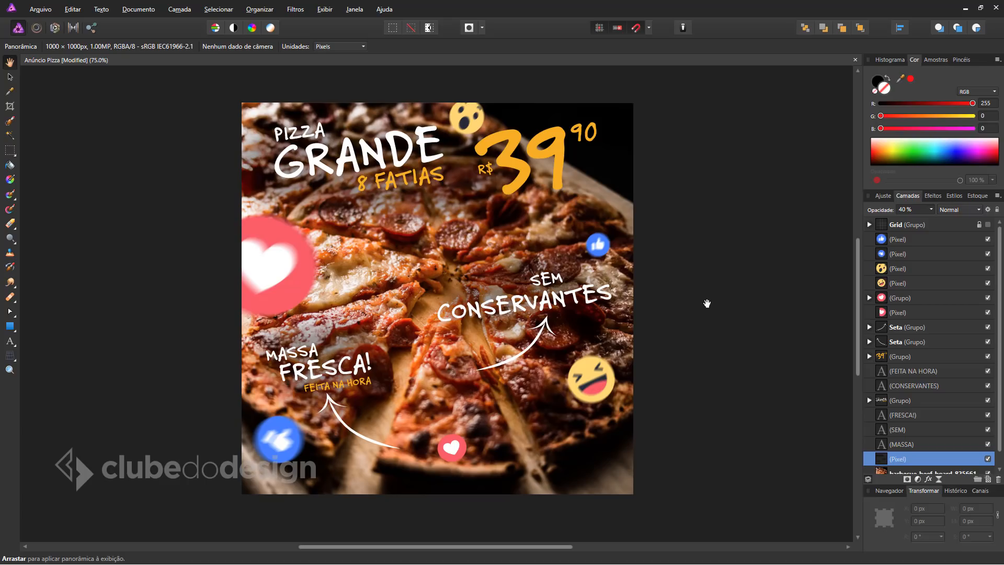
Step: Show the Grid group over the finished pizza ad to examine its layout, and hide it again
left_click(988, 224)
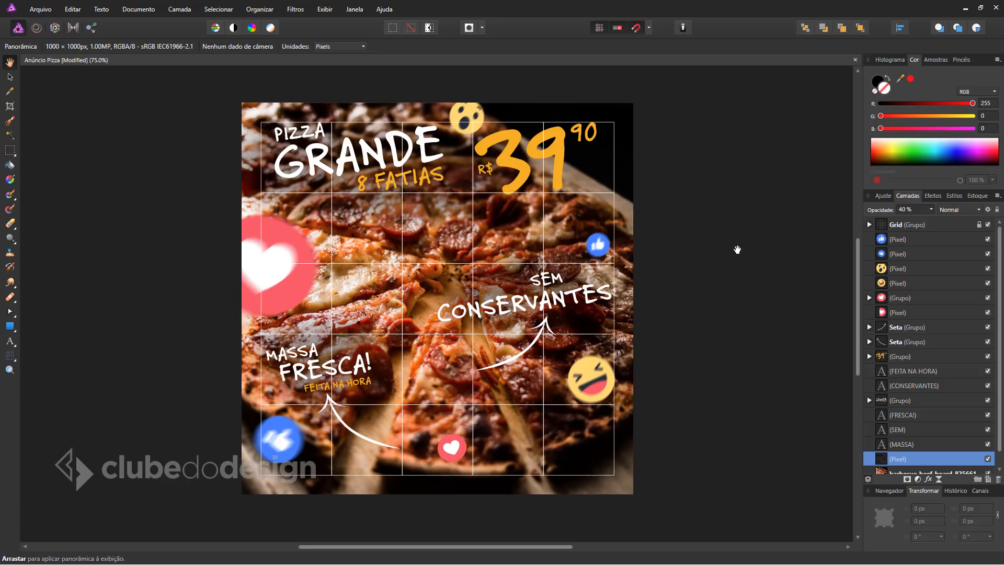
left_click(988, 224)
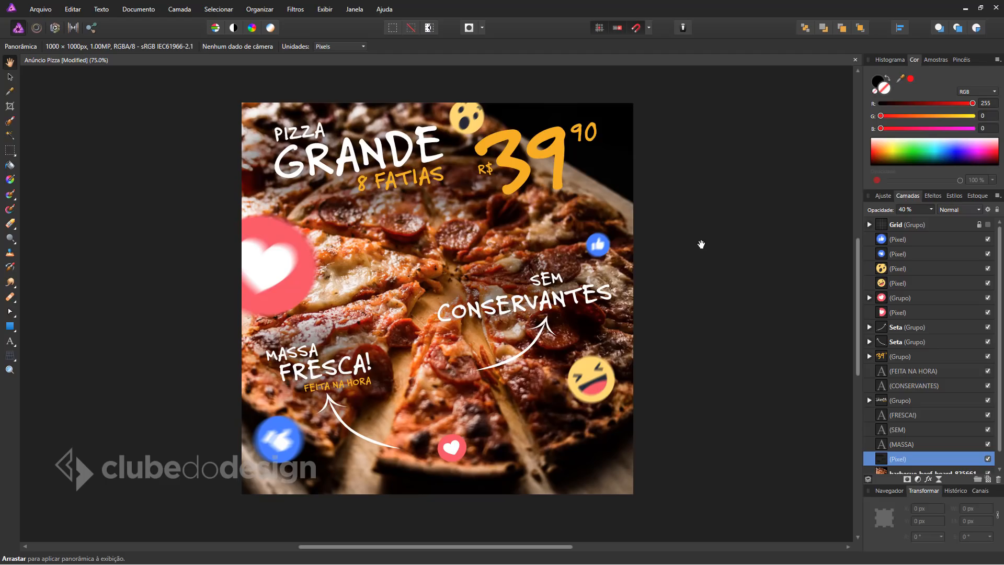
Step: Create a new Web document in pixels, 1000 px wide by 1000 px high at 72 DPI
left_click(41, 9)
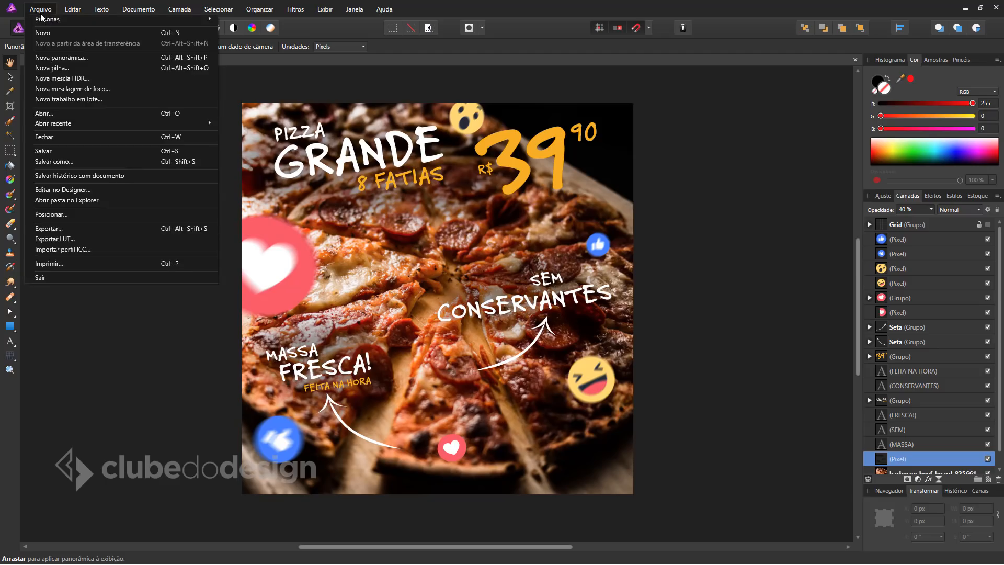
left_click(53, 34)
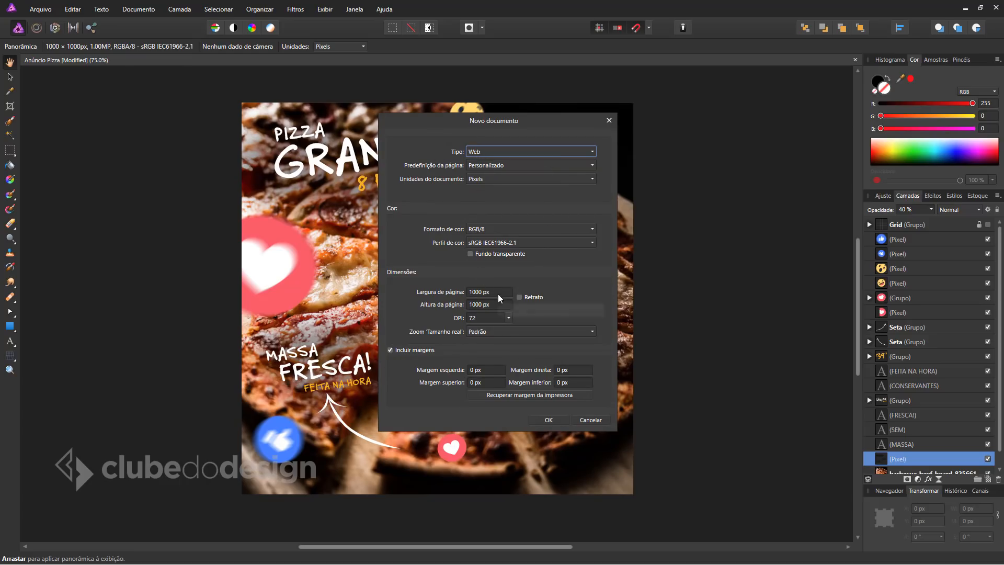
left_click(465, 292)
left_click(464, 304)
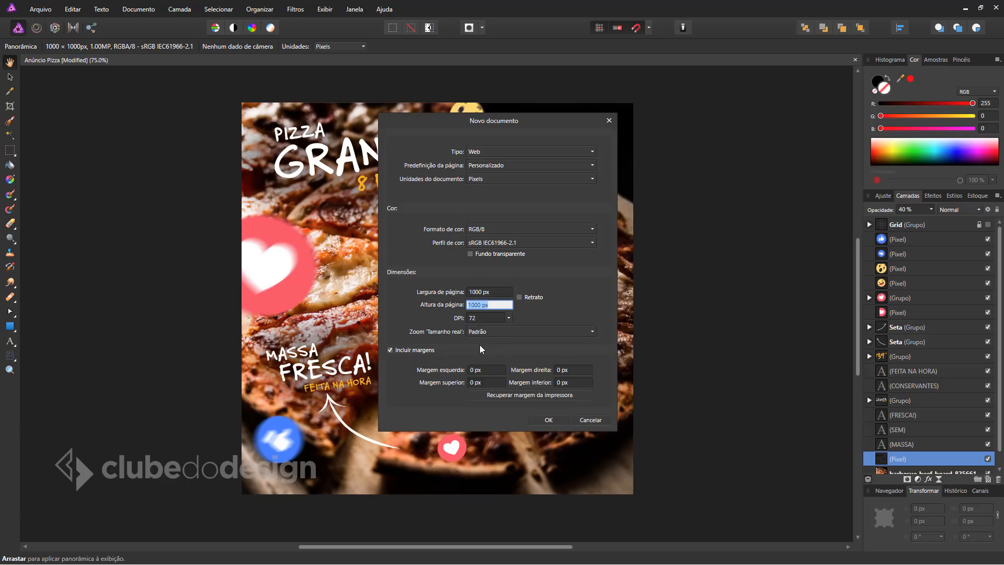
left_click(540, 416)
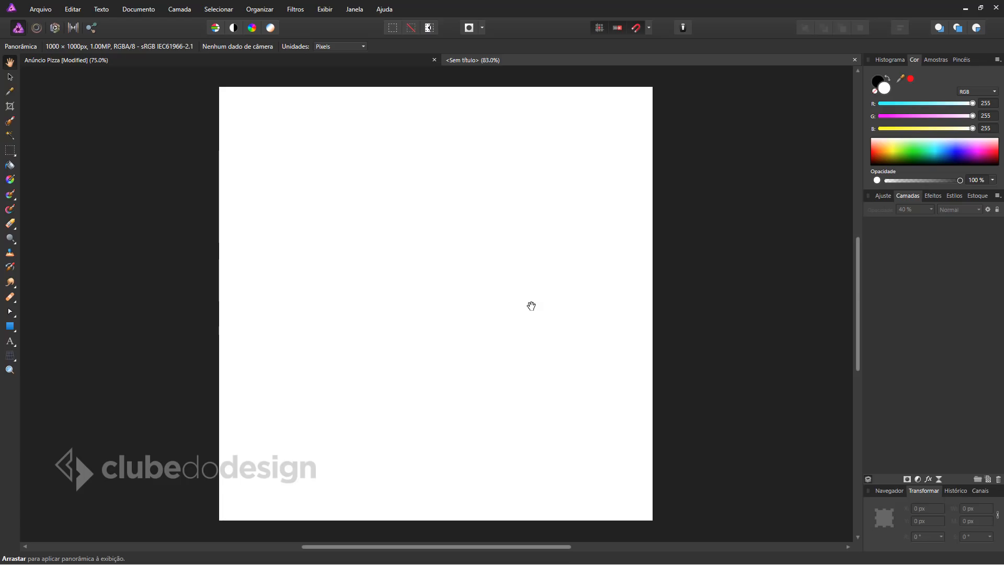
Step: Switch to the Opera browser, look through the Pexels pizza photos and view the download option for Pizza on Brown Wooden Board
key("alt+Tab")
key("alt+Tab")
key("alt+Tab")
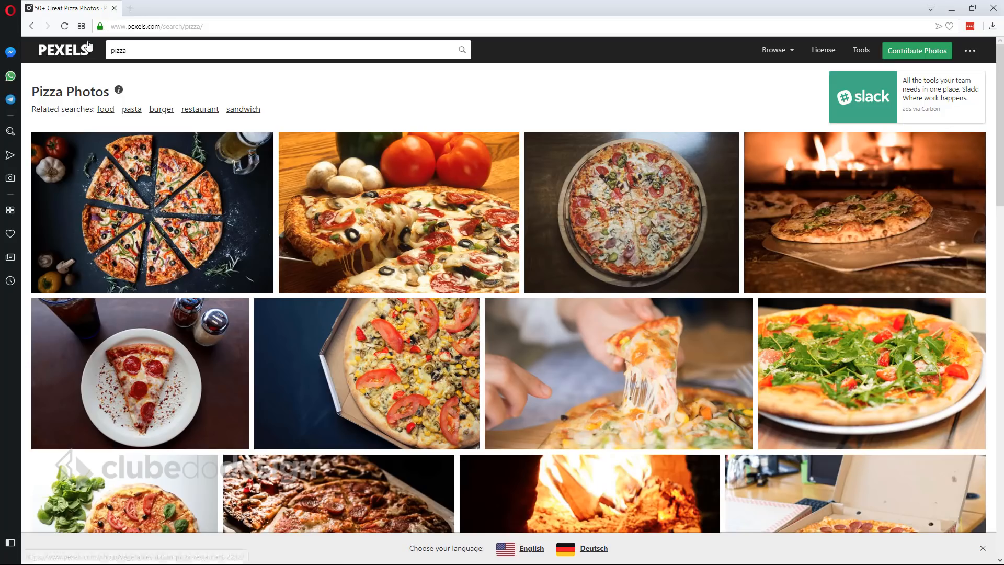
left_click(155, 26)
left_click(136, 50)
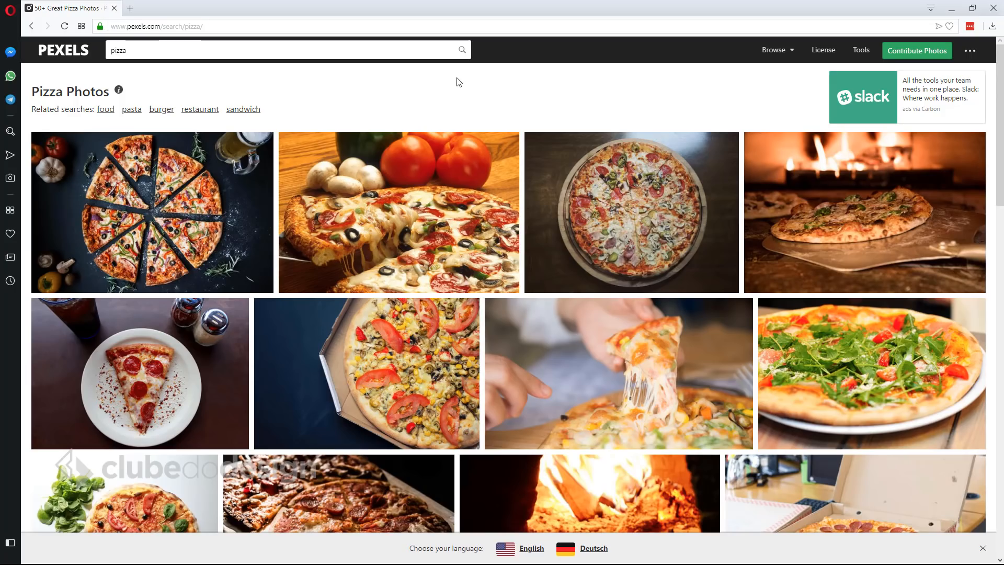
scroll(627, 358, "down", 2)
scroll(627, 357, "down", 3)
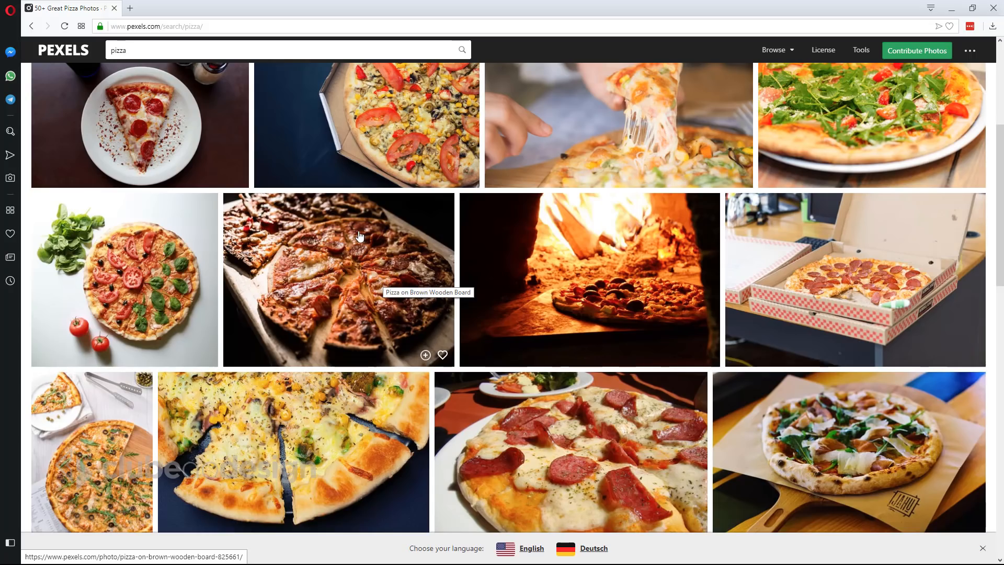
left_click(316, 235)
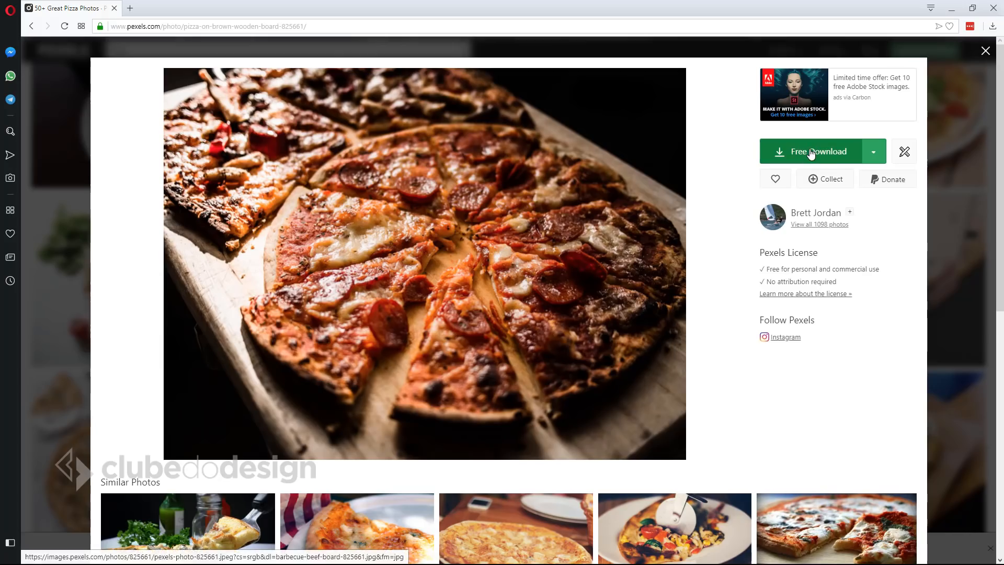
left_click(873, 152)
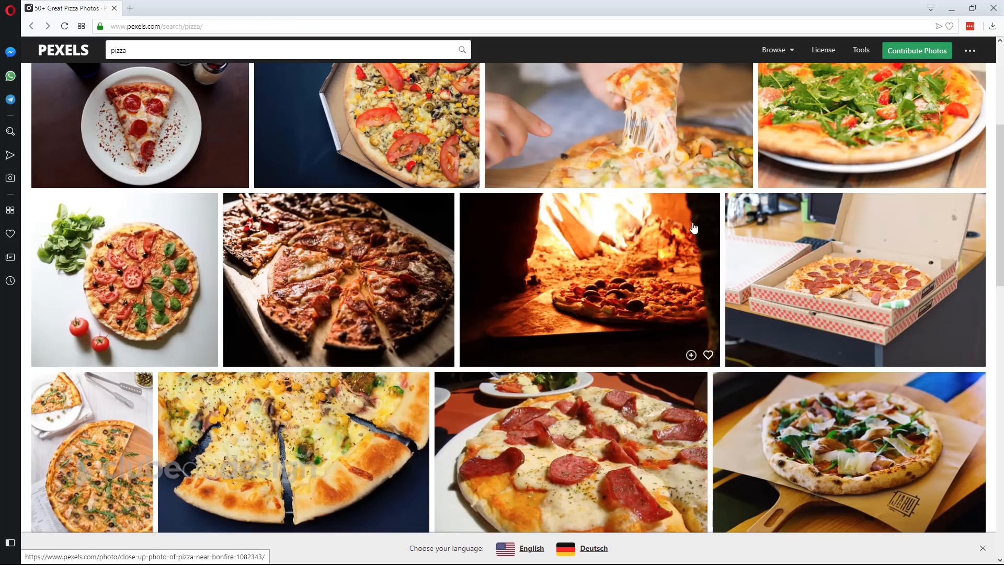
Step: Switch to the Pizza folder in File Explorer, show its files as large thumbnails and select barbecue-beef-board-825661.jpg
key("alt+Tab")
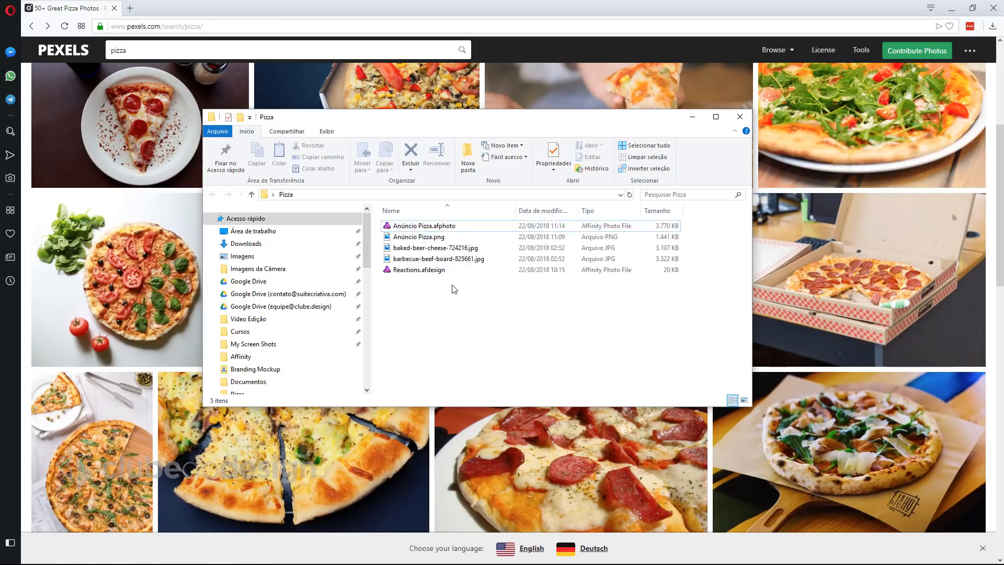
left_click(745, 399)
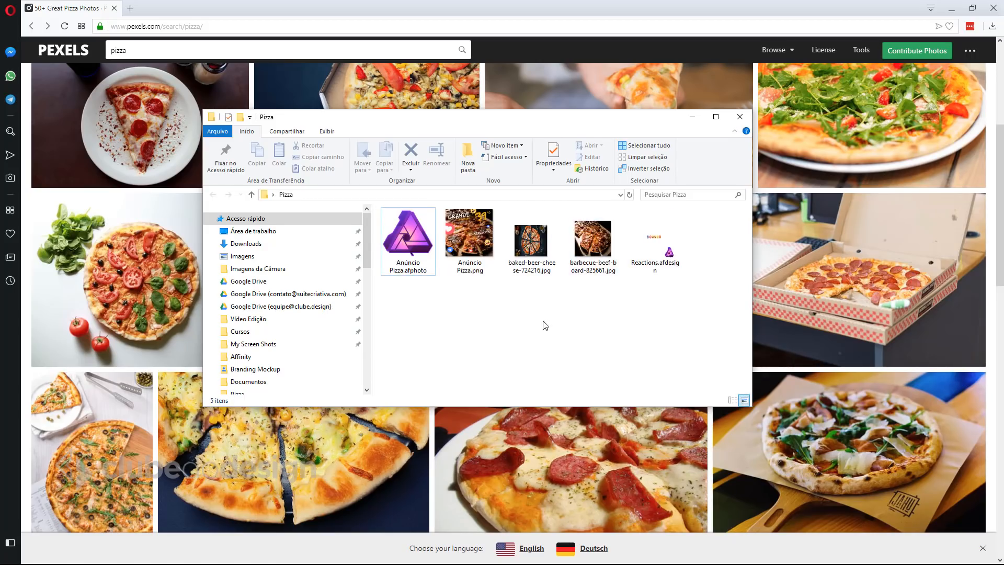
left_click(588, 249)
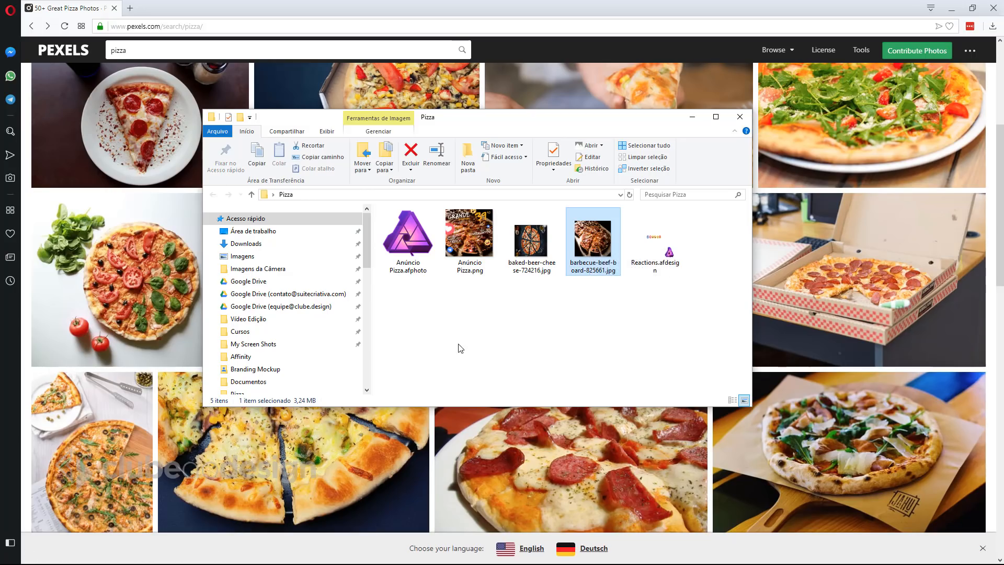
Step: Place barbecue-beef-board-825661.jpg from the Pizza folder into the blank document in Affinity Photo, and minimize the folder window
key("alt+Tab")
key("Tab")
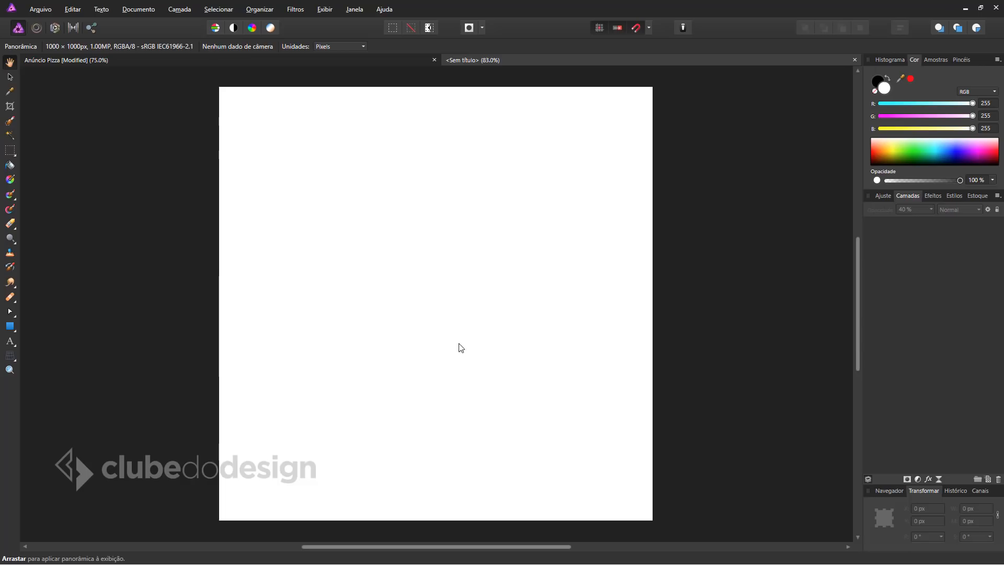
key("alt+Tab")
left_click_drag(594, 236, 442, 442)
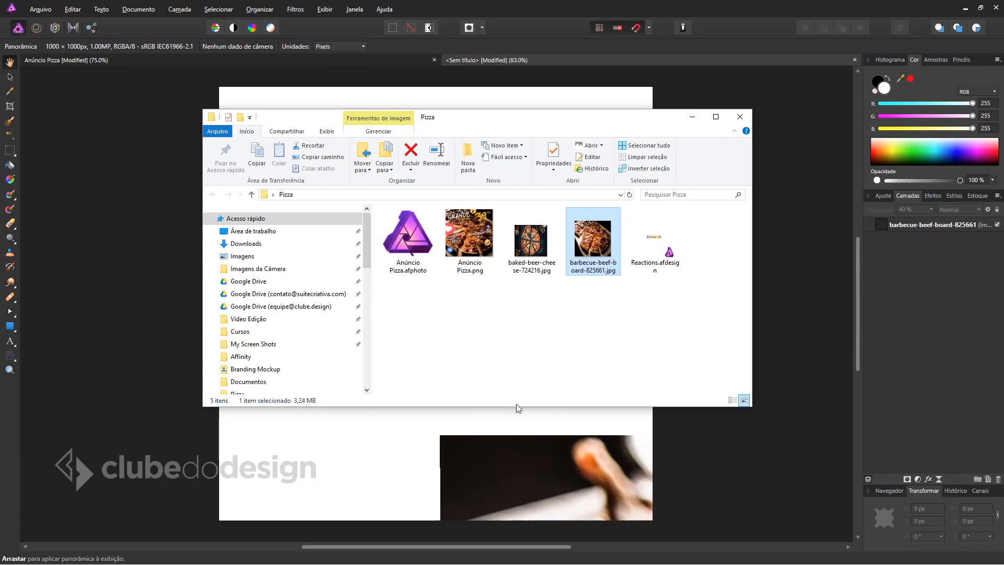
left_click(692, 116)
Step: Move the pizza photo over the page's upper-left corner and shrink it to about 342 × 256.5 px
left_click_drag(614, 484, 639, 474)
left_click_drag(577, 456, 583, 470)
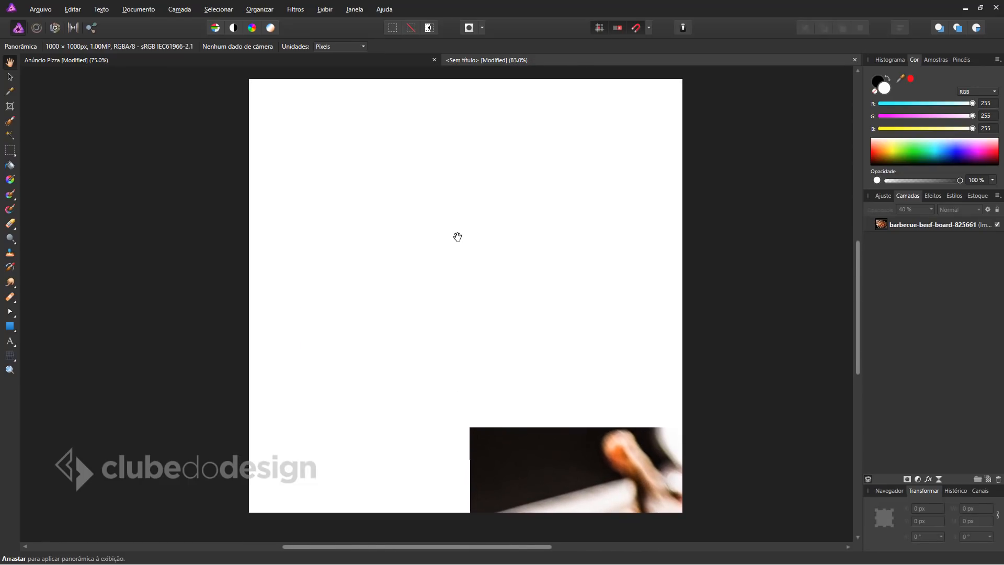
key("v")
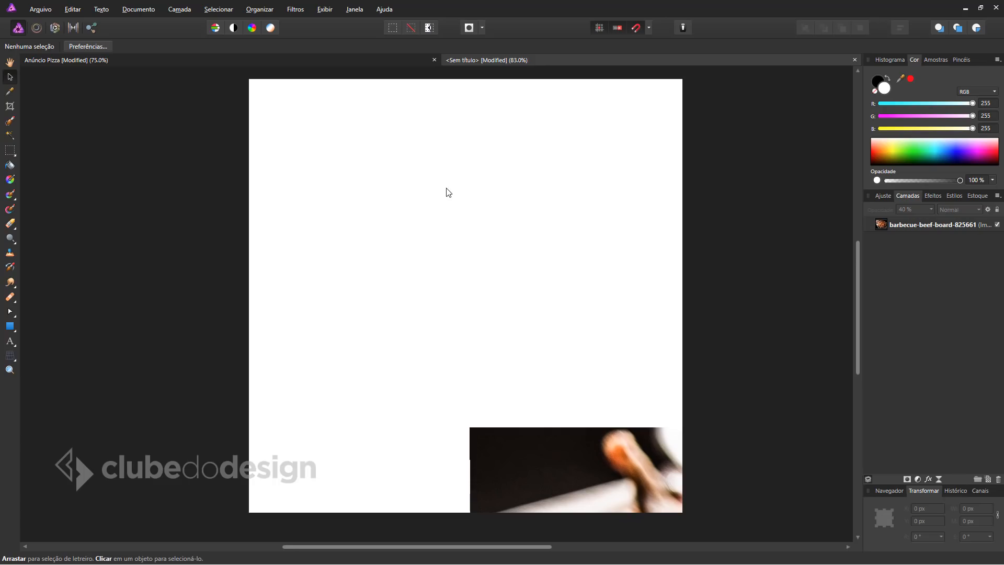
left_click(547, 456)
left_click_drag(553, 469, 374, 232)
left_click_drag(282, 194, 166, 182)
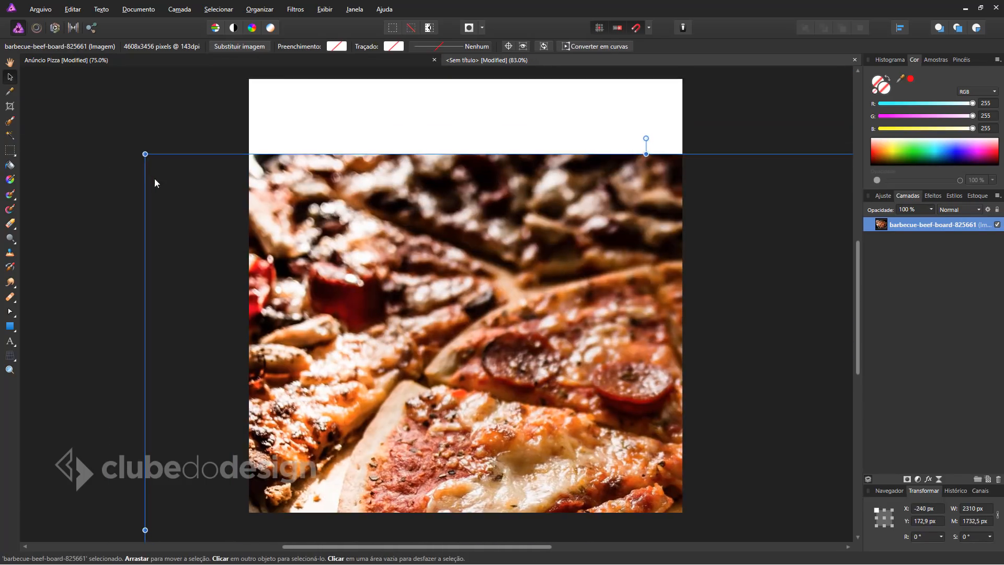
left_click_drag(320, 241, 614, 418)
left_click_drag(644, 491, 268, 95)
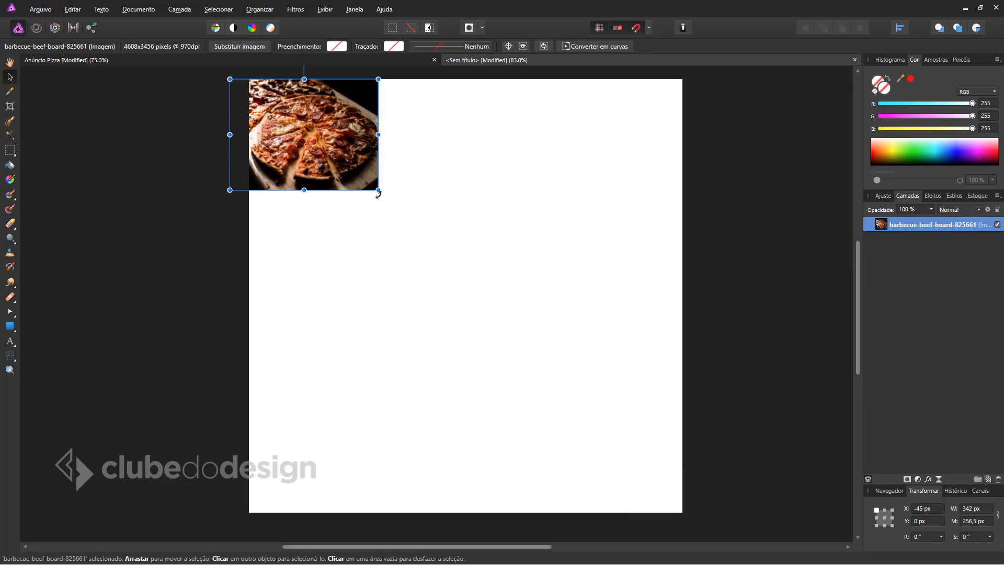
Step: Enlarge the pizza photo to the full page height, 1333.3 × 1000 px, and position it at X -236 px, Y 0 px
left_click_drag(377, 189, 809, 513)
left_click_drag(577, 321, 531, 305)
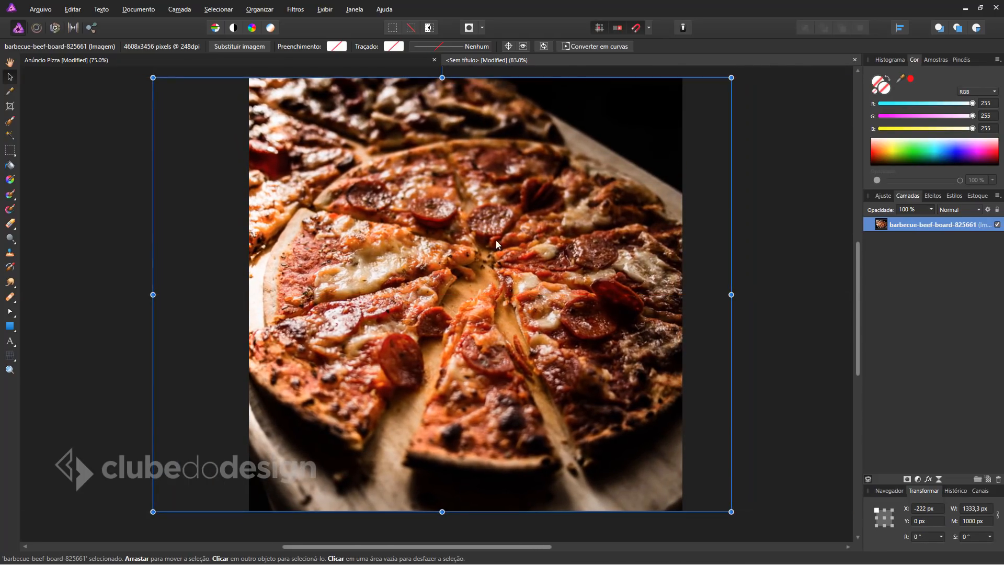
left_click_drag(553, 268, 547, 268)
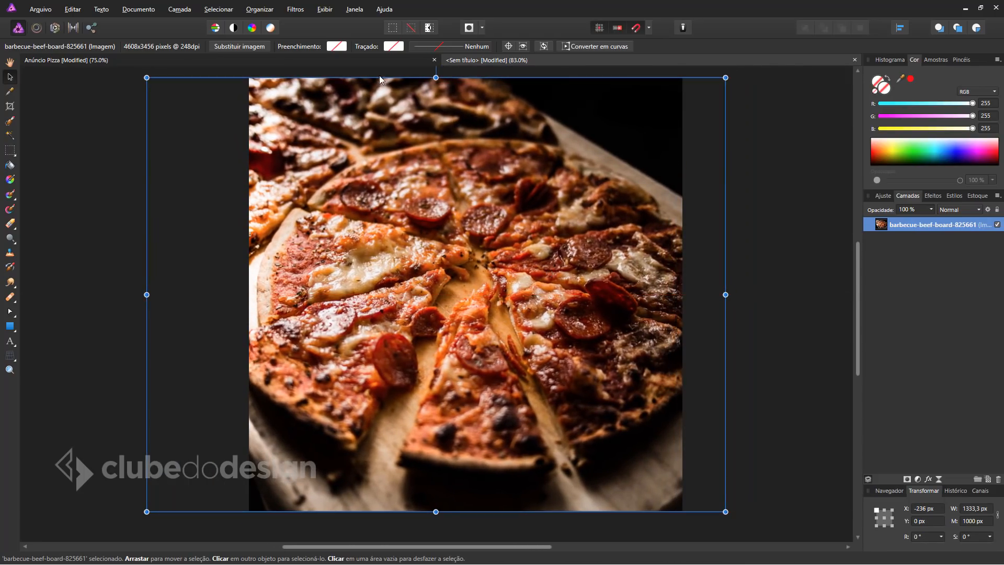
Step: Compare the framing with the Anúncio Pizza document, shift the new document's photo to X -264 px and deselect it
left_click(370, 61)
key("h")
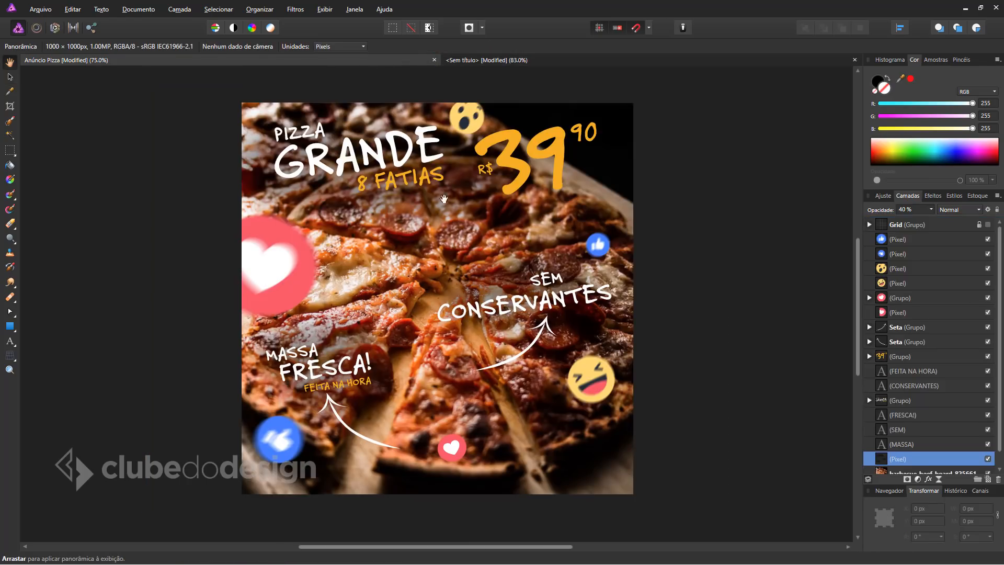
left_click(516, 61)
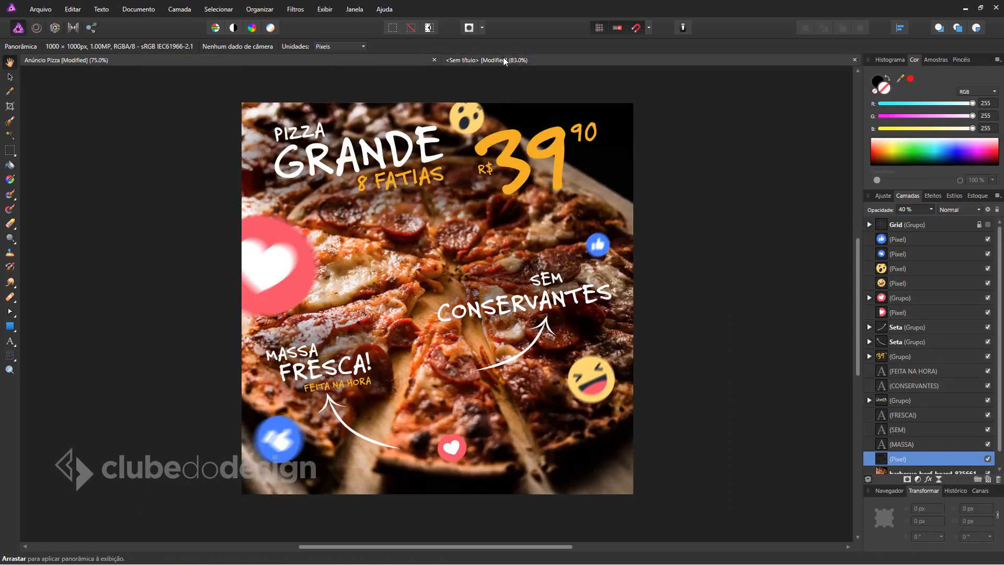
key("v")
left_click_drag(491, 340, 486, 340)
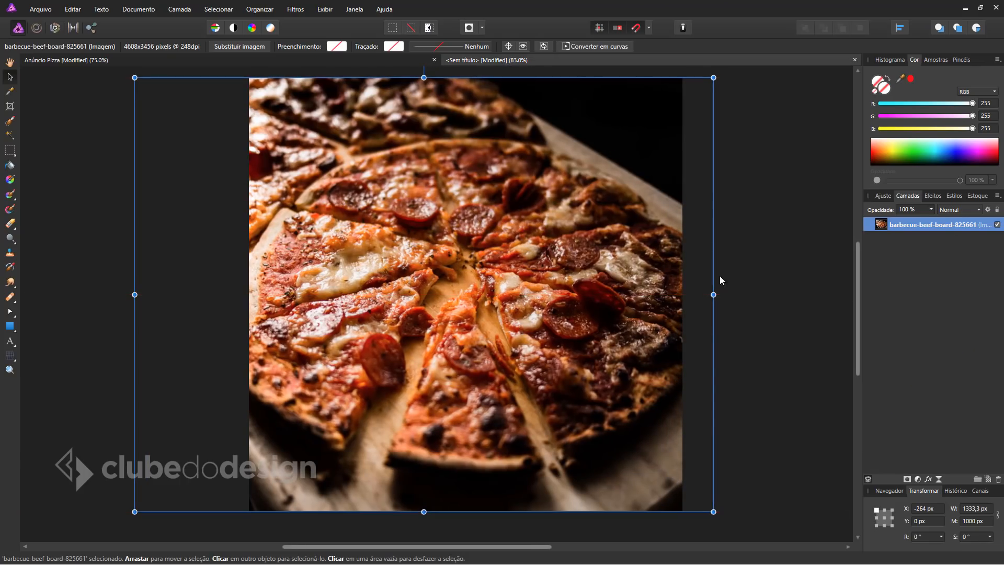
left_click(782, 286)
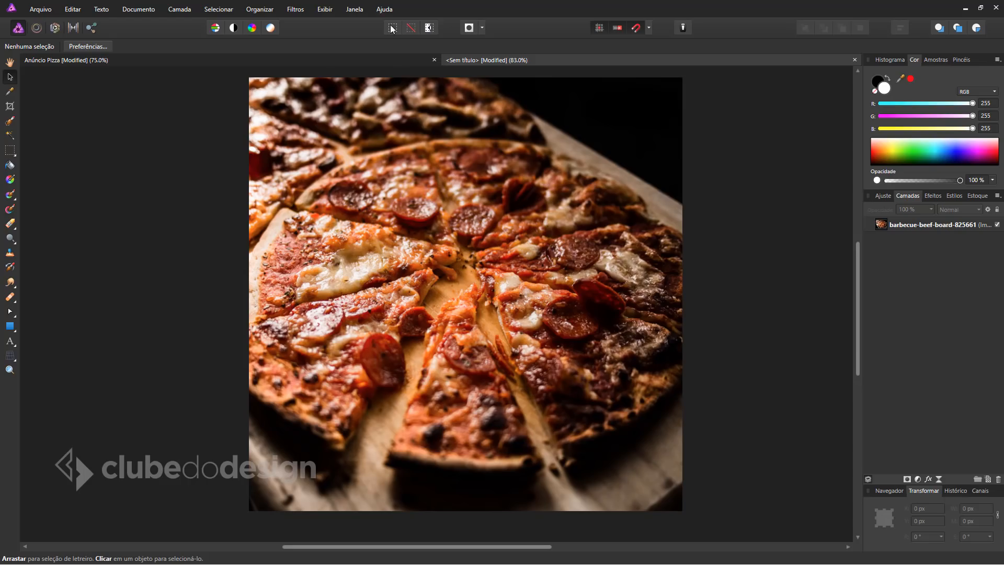
Step: Show the Grid group in the Anúncio Pizza document, and hide the pizza photo layer in the untitled document
left_click(353, 55)
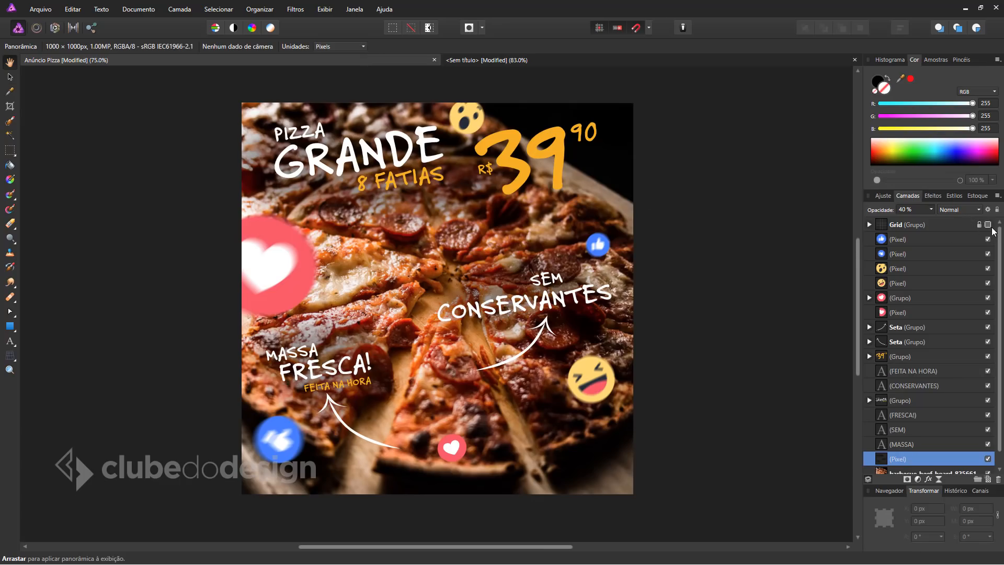
left_click(988, 224)
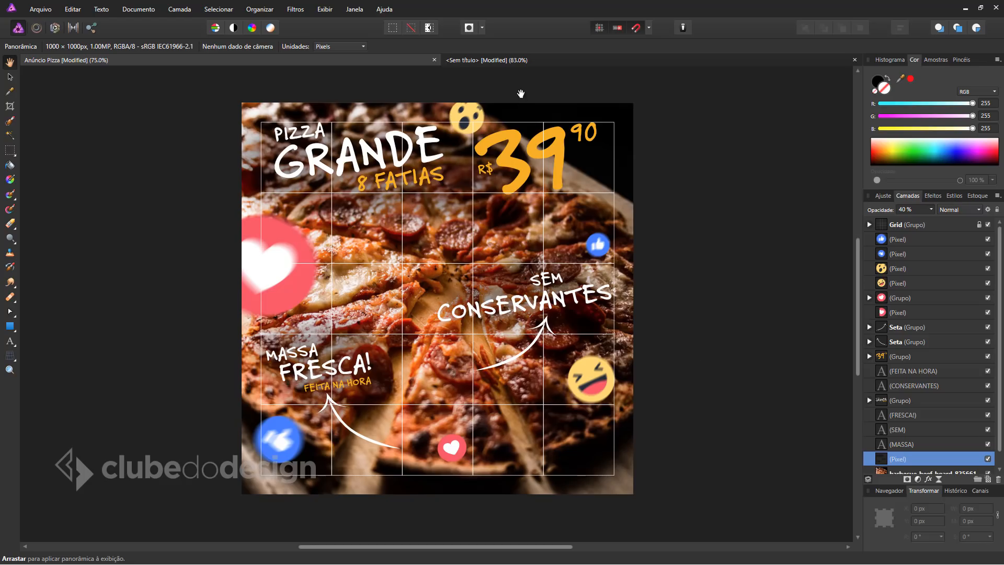
left_click(510, 61)
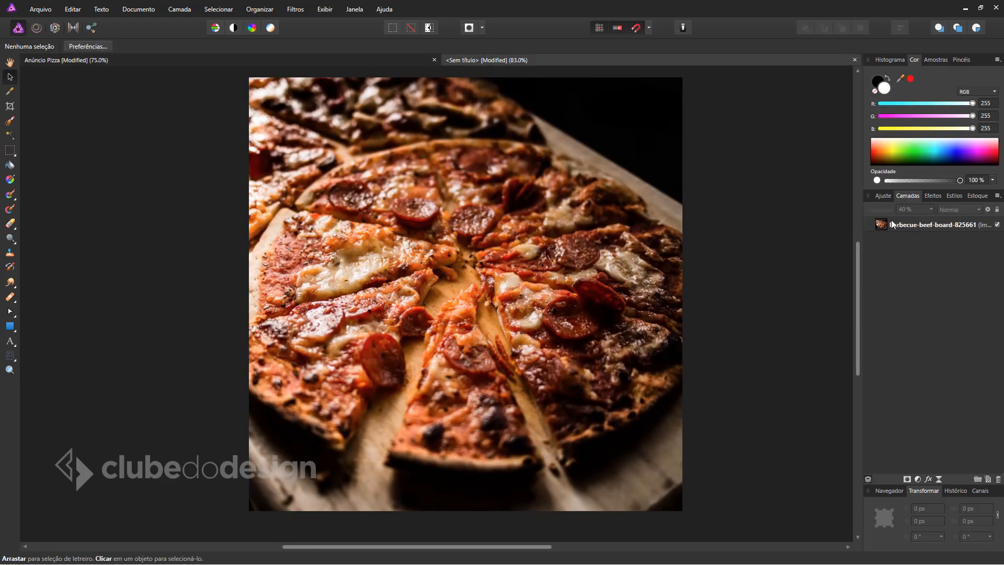
left_click(997, 225)
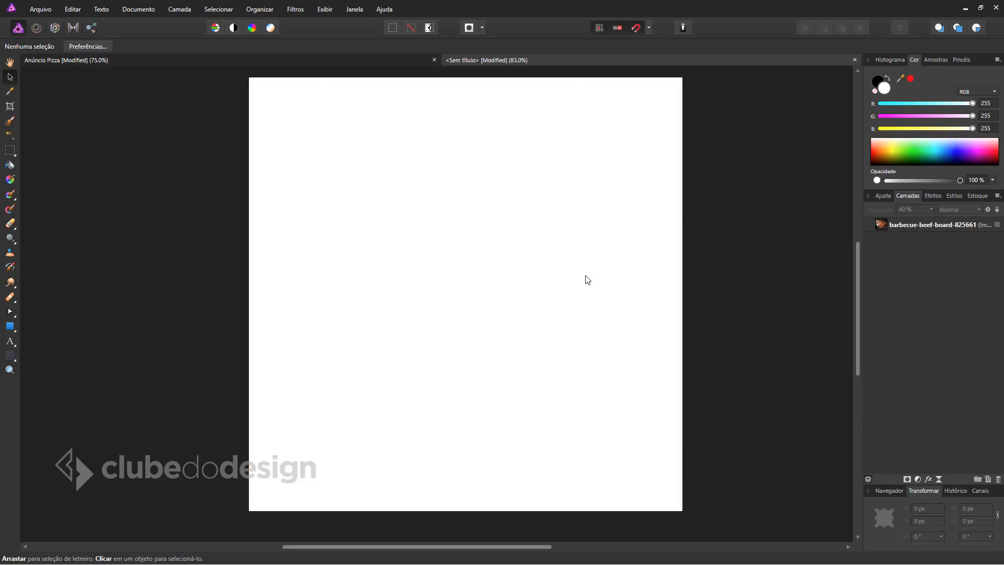
Step: Activate the Rectangle tool and review the snapping options
left_click(16, 333)
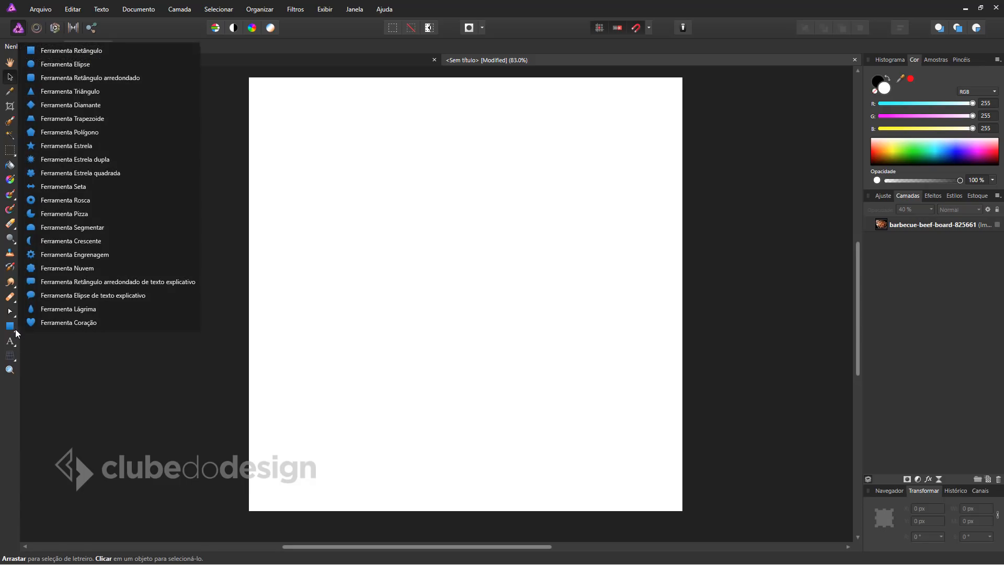
left_click(78, 48)
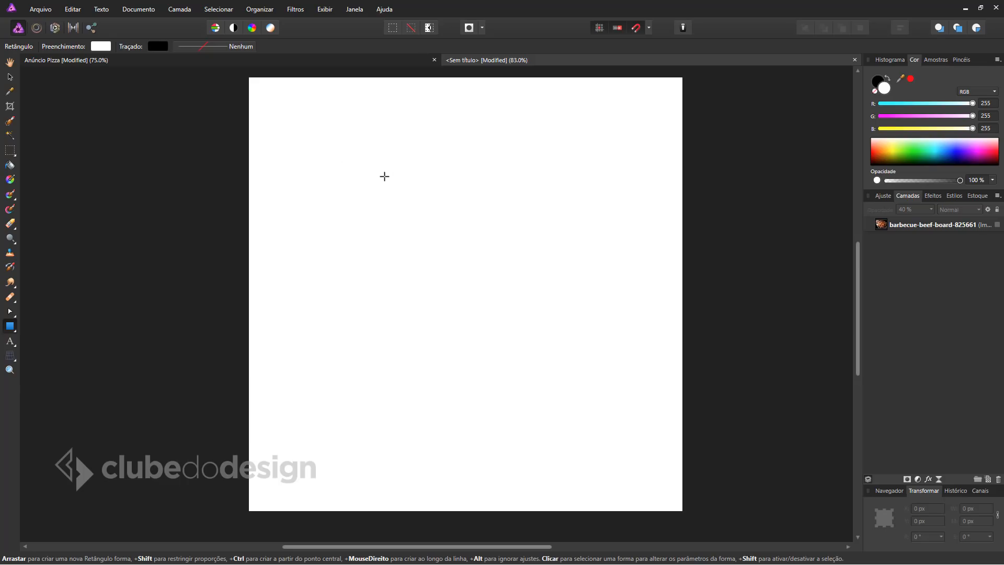
left_click(649, 30)
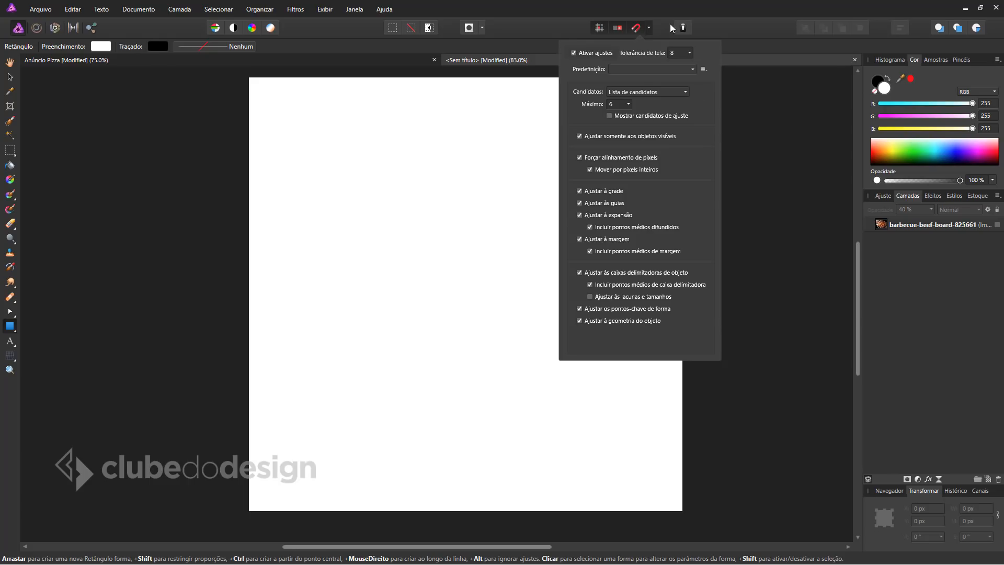
left_click(652, 23)
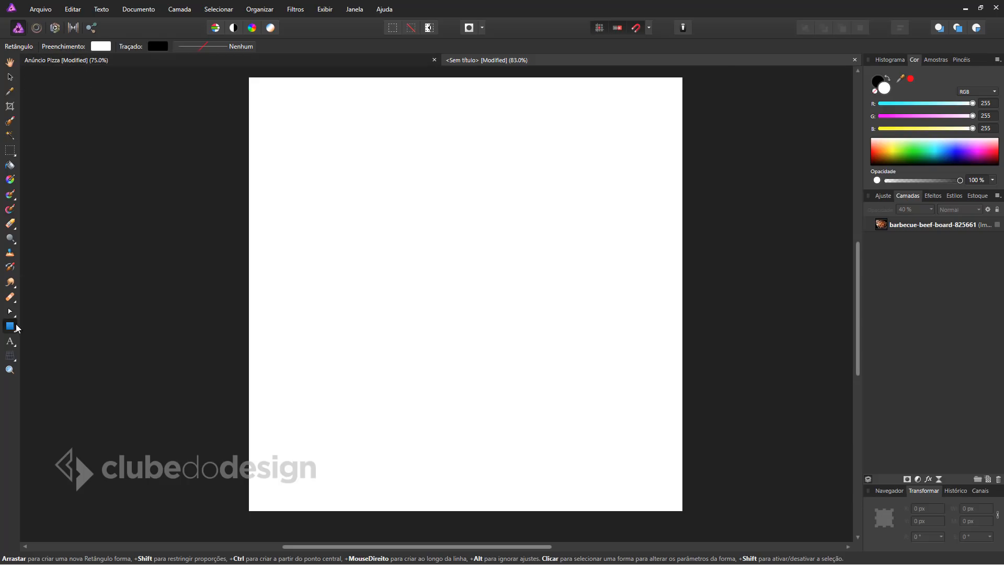
Step: Set the rectangle's fill to none and use black as its stroke colour
left_click(97, 47)
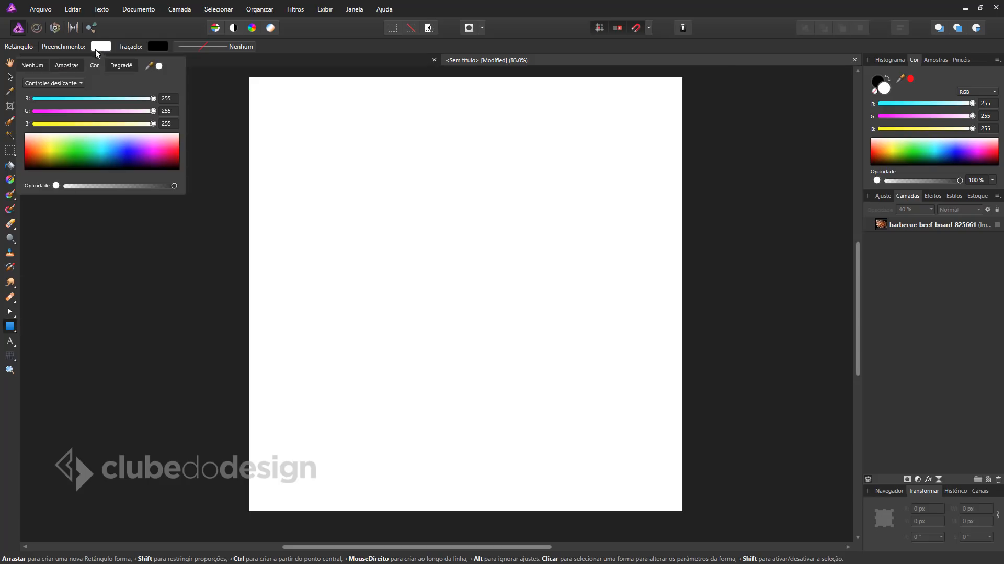
left_click(34, 65)
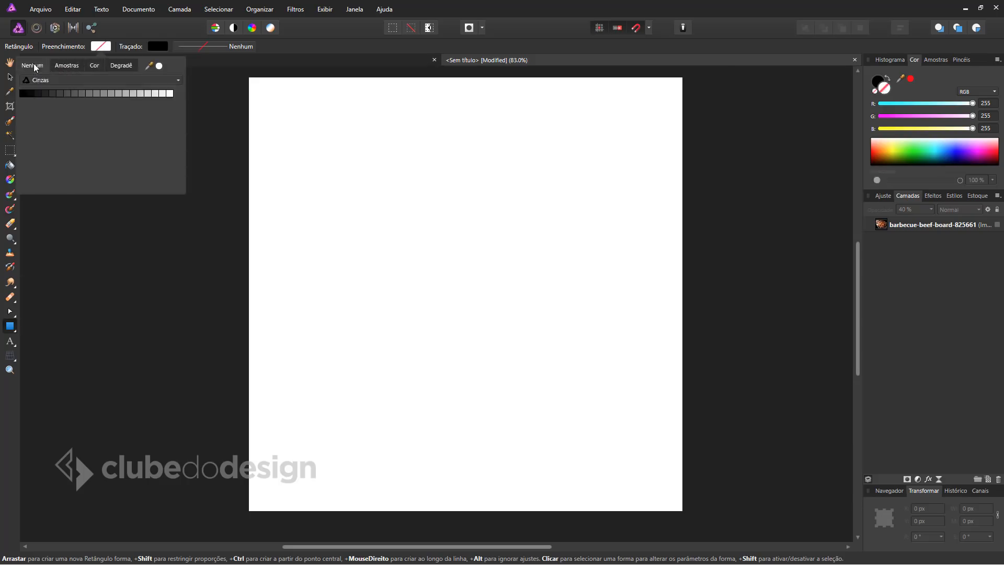
left_click(162, 45)
left_click(153, 45)
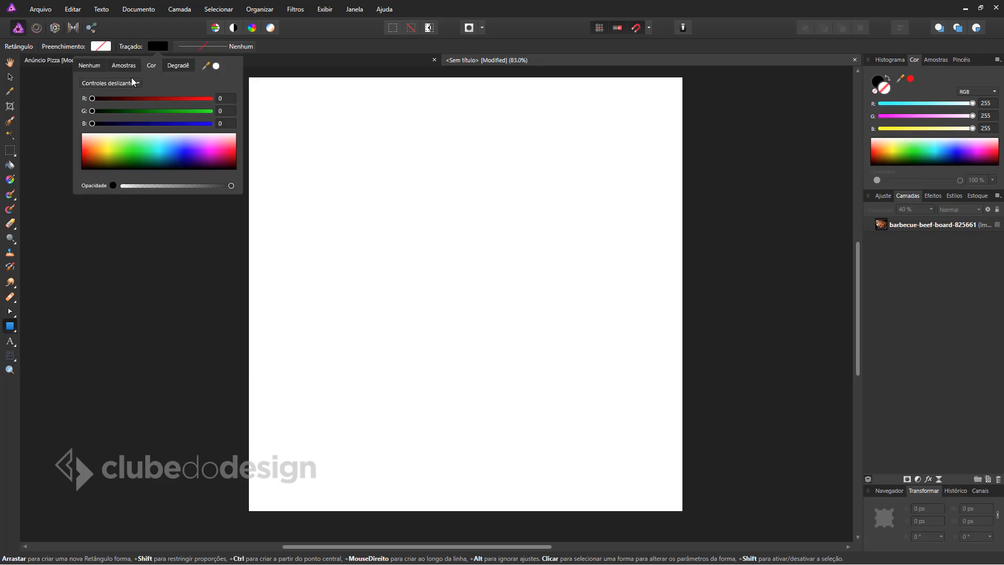
left_click(158, 46)
left_click(159, 46)
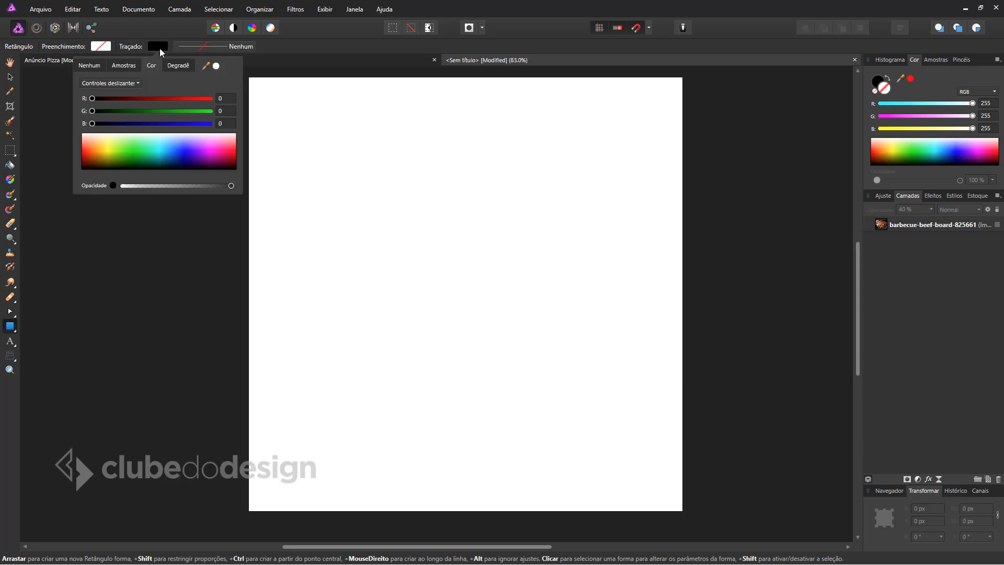
left_click(127, 65)
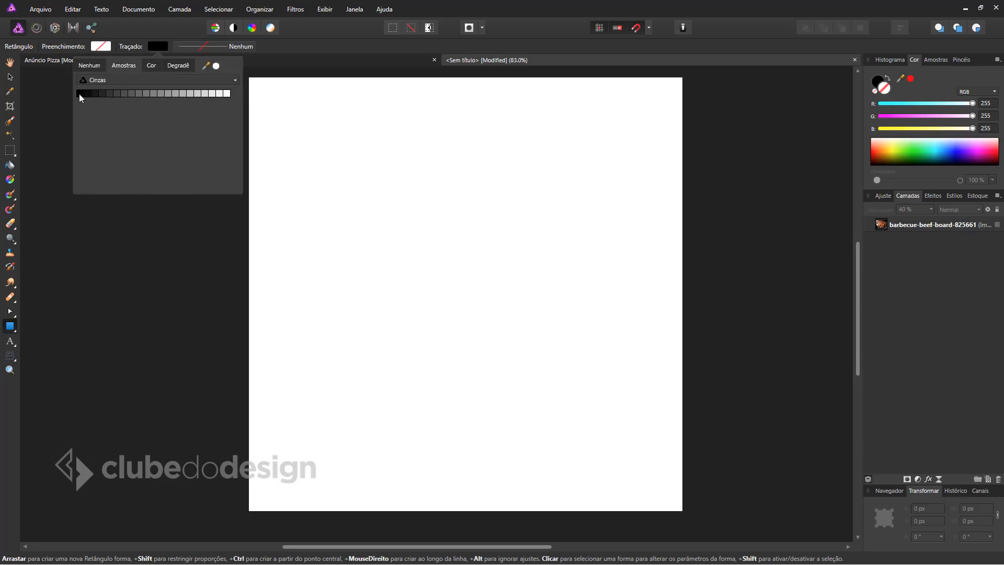
Step: Set the rectangle's stroke width to 1 pt
left_click(214, 45)
left_click(209, 46)
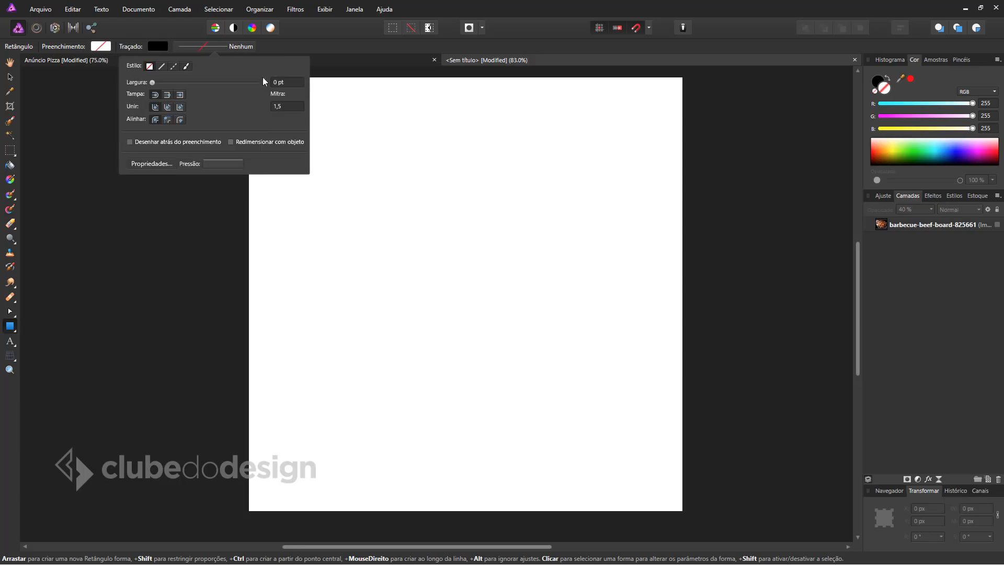
left_click(291, 83)
type("1")
key("Return")
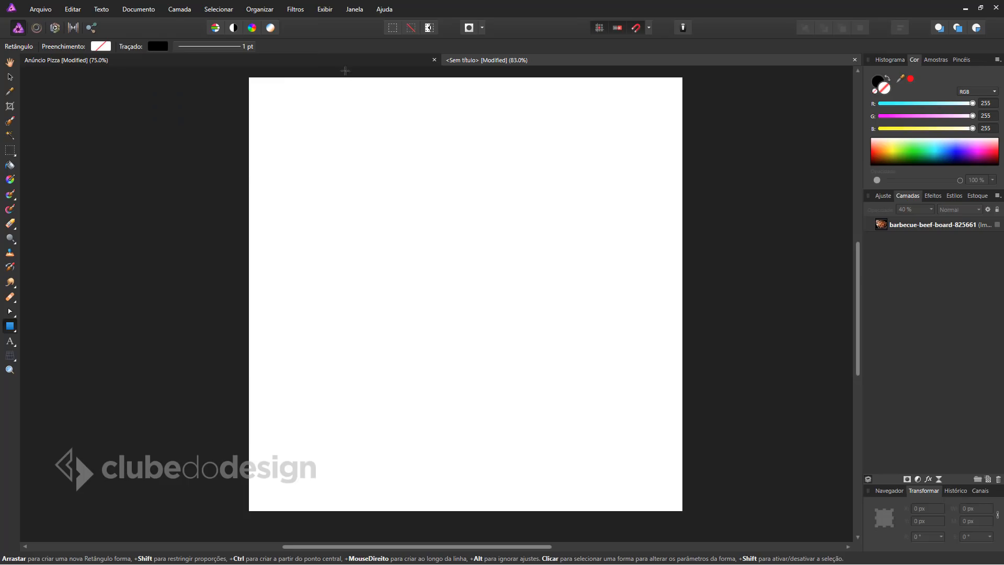
Step: Draw a rectangle about 204 × 212 px in the page's upper-left area and shift it slightly up and to the left
left_click_drag(307, 131, 396, 223)
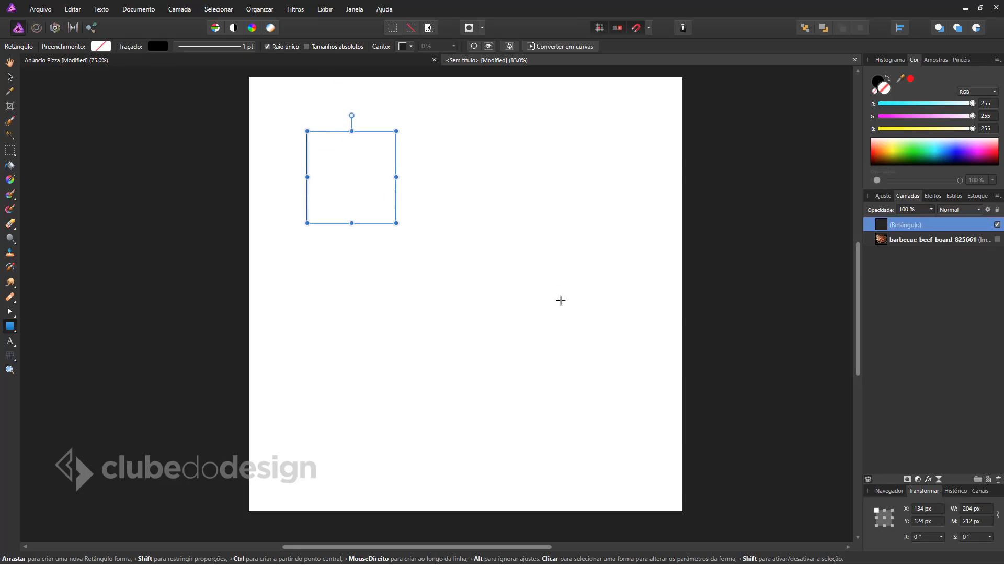
left_click(10, 78)
left_click(461, 191)
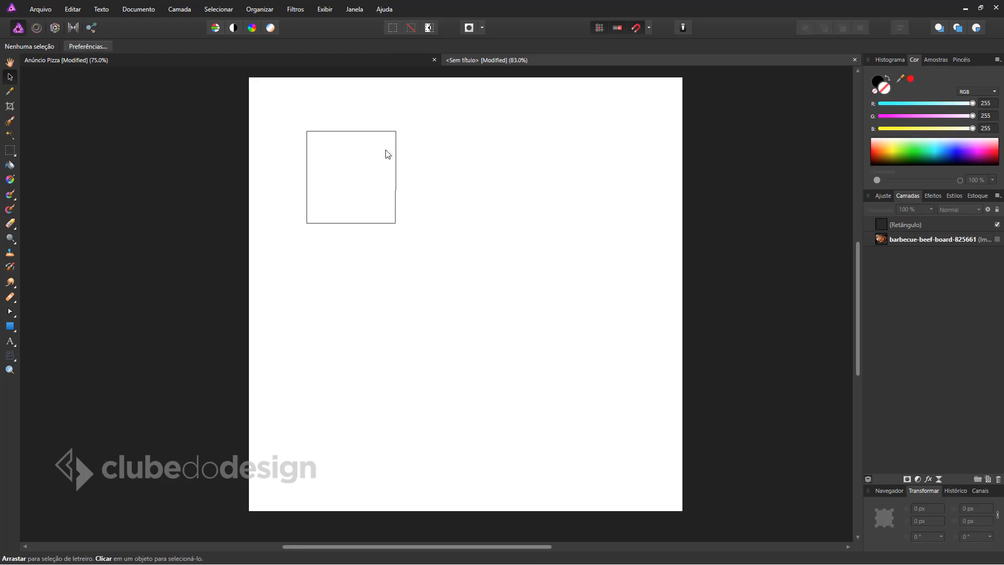
left_click_drag(375, 135, 358, 128)
left_click(447, 163)
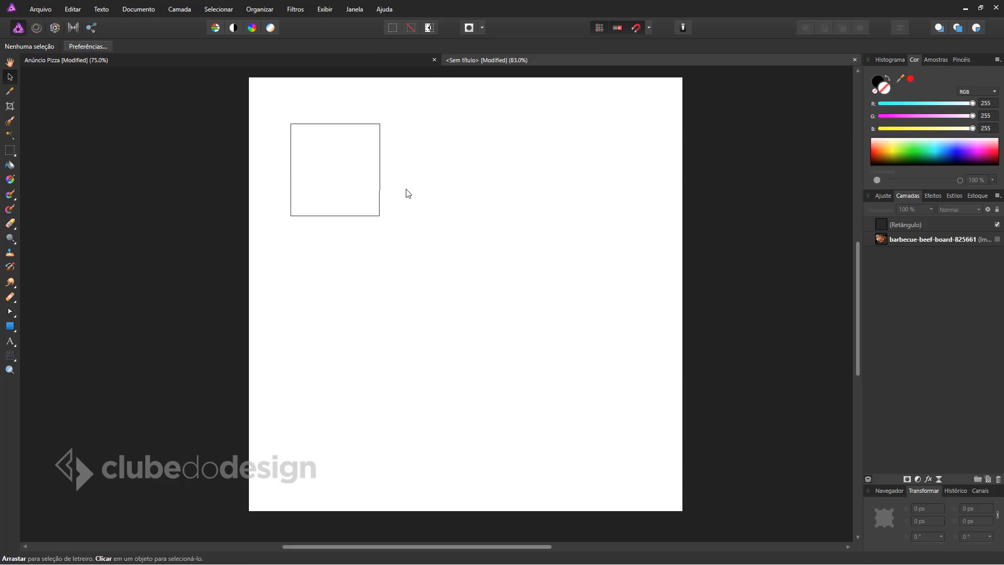
Step: Move the rectangle closer to the page's upper-left corner, to about X 72 px, Y 78 px
key("z")
left_click(378, 172)
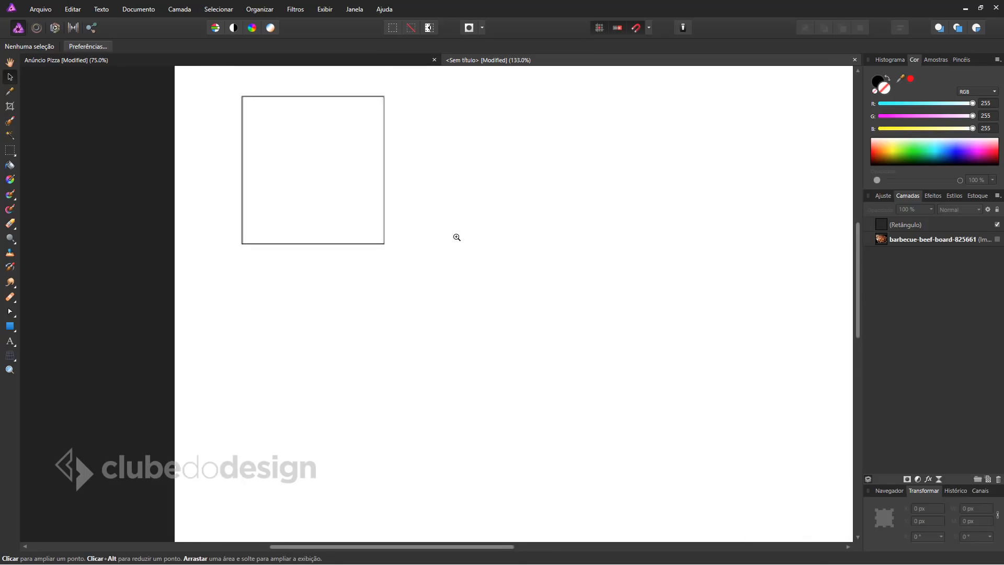
key("v")
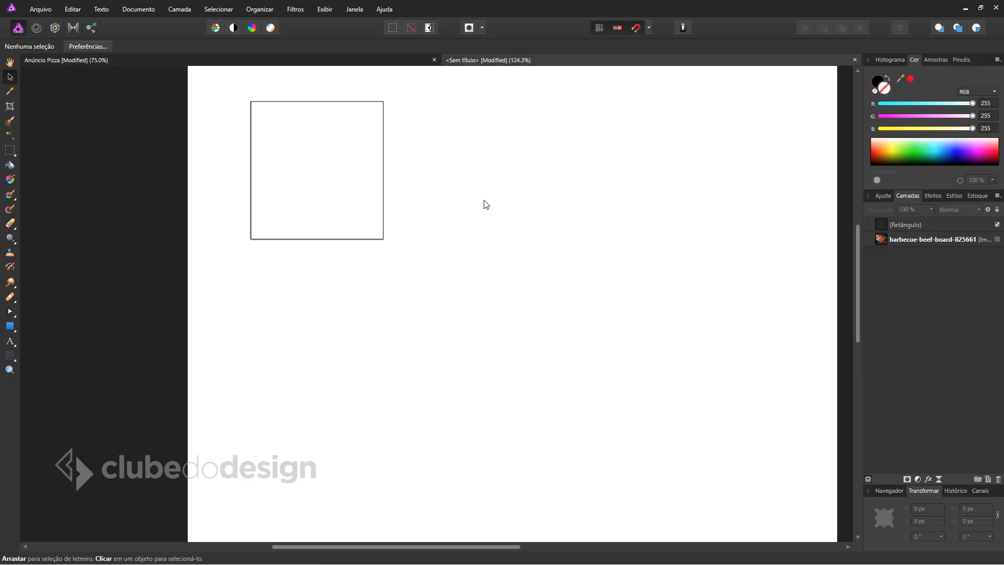
key("space")
left_click_drag(558, 170, 508, 219)
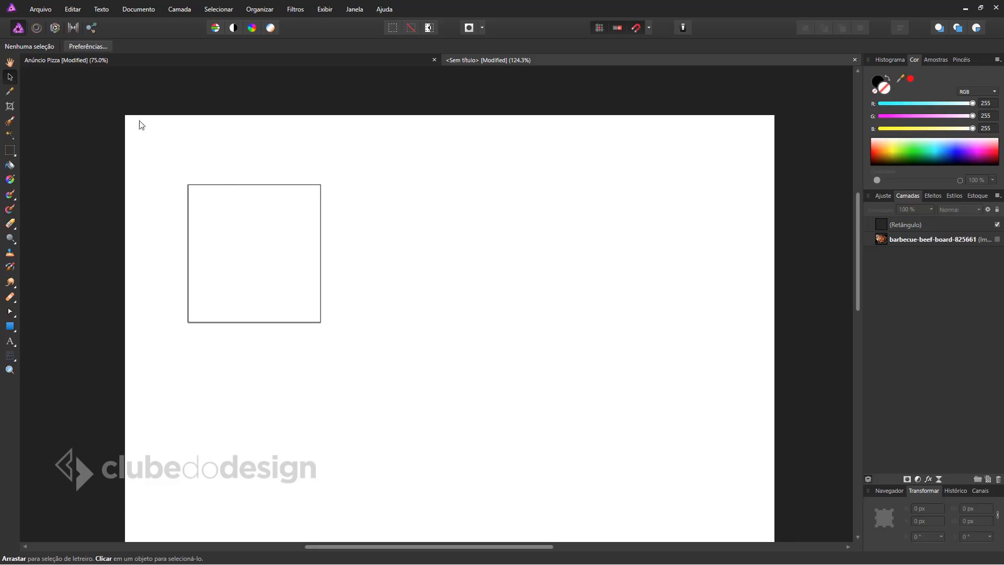
left_click(224, 186)
left_click_drag(272, 186, 255, 168)
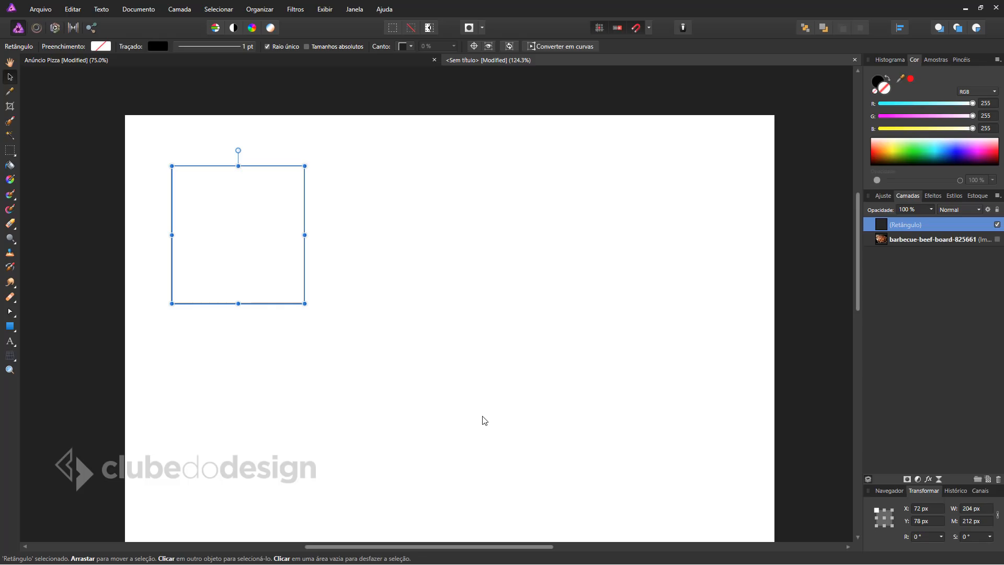
Step: Duplicate the rectangle edge to edge towards the right to build a horizontal row of five
left_click_drag(254, 171, 380, 171)
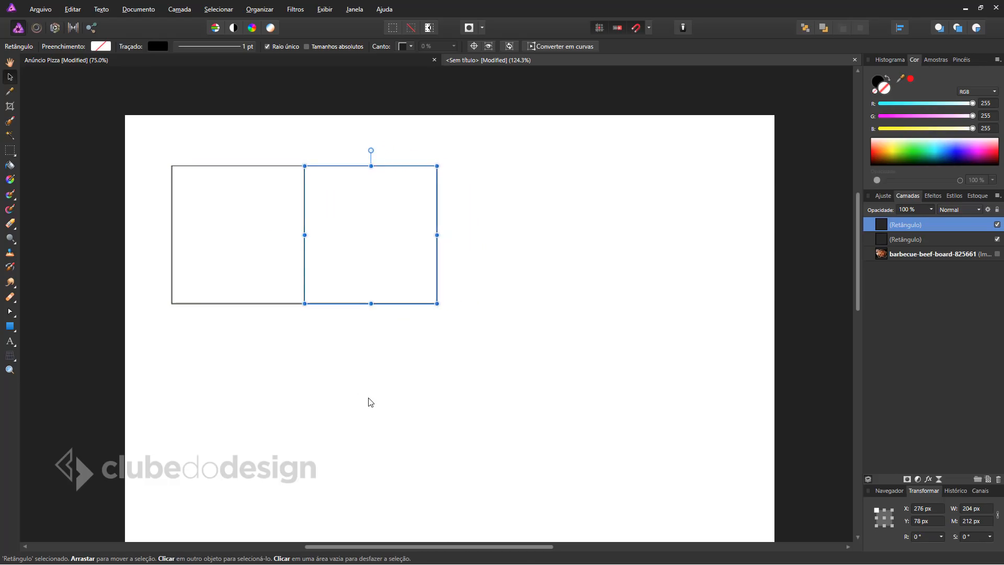
left_click(382, 393)
left_click_drag(574, 376, 148, 155)
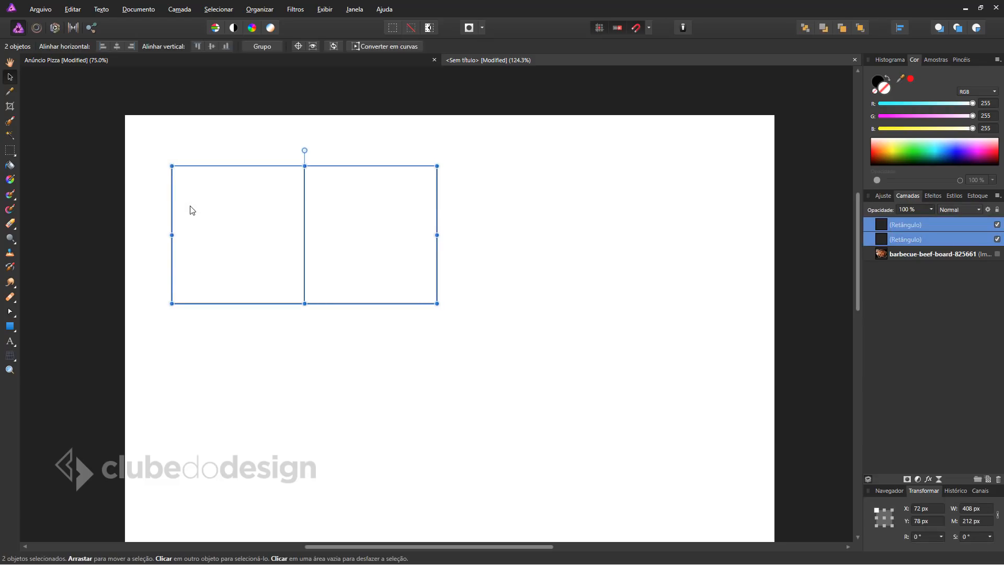
left_click_drag(176, 204, 438, 202)
left_click(520, 370)
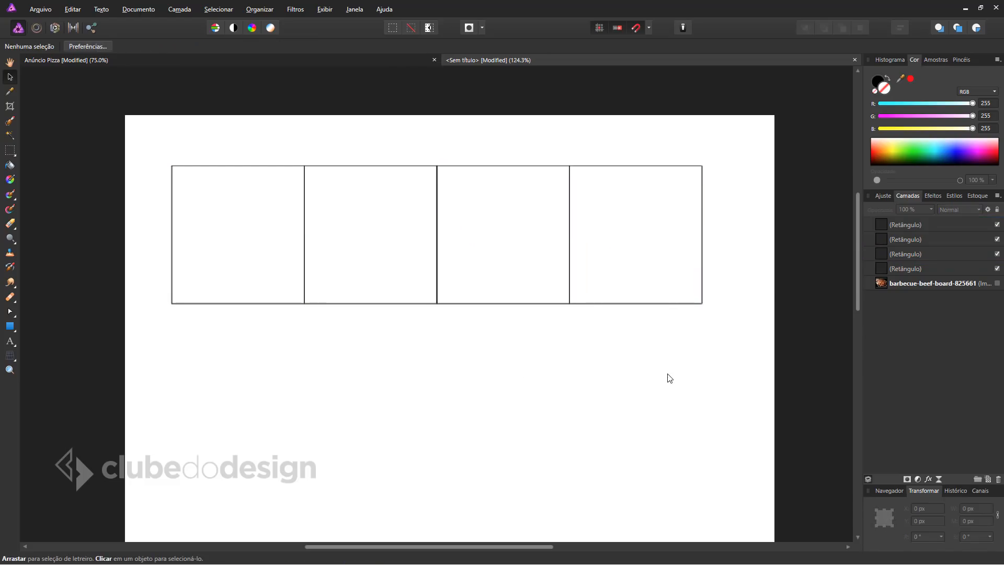
left_click(594, 171)
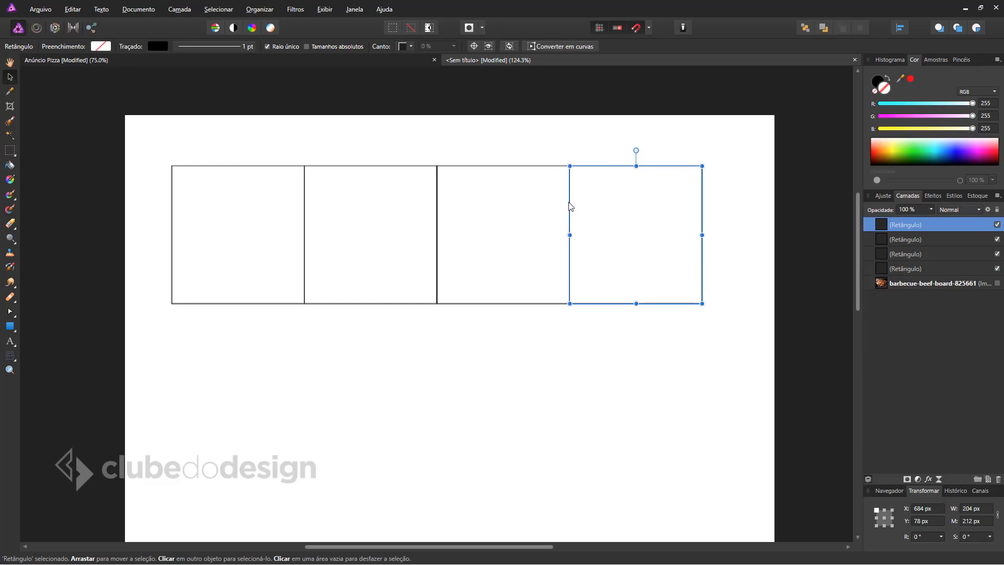
left_click_drag(570, 206, 704, 207)
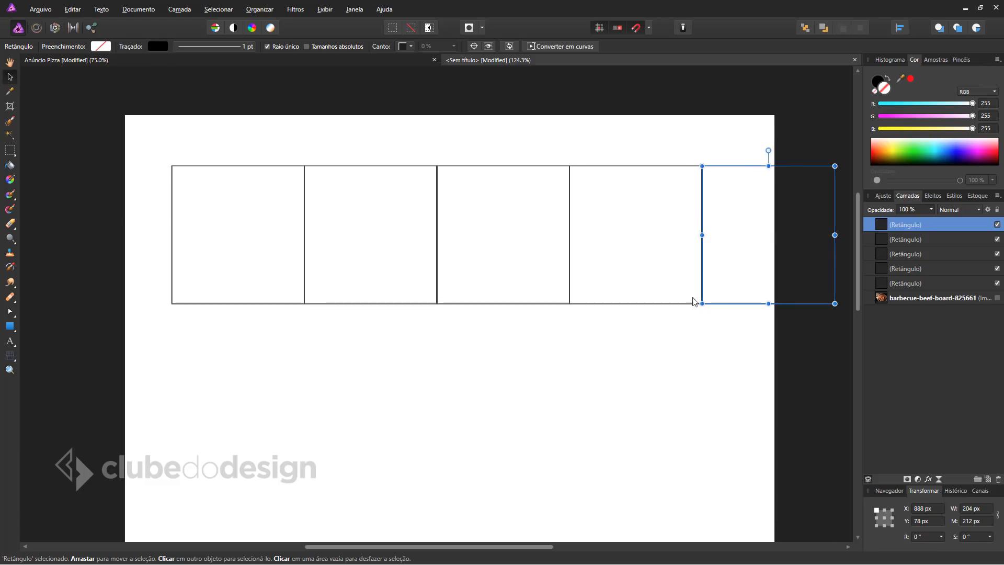
Step: Move all five rectangles together to X 0 px, Y 0 px and narrow the row to the 1000 px page width
left_click_drag(156, 134, 882, 344)
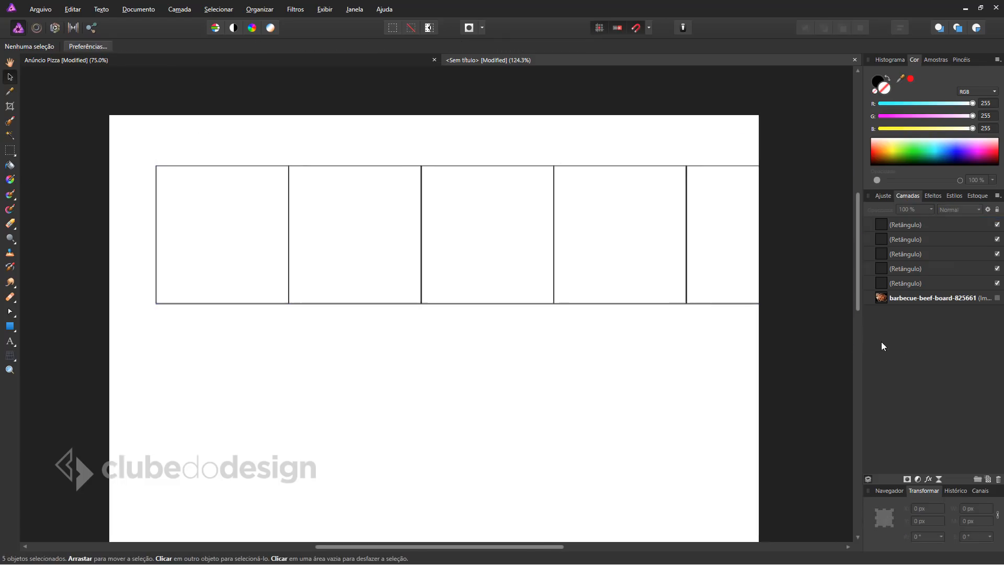
left_click_drag(799, 345, 57, 156)
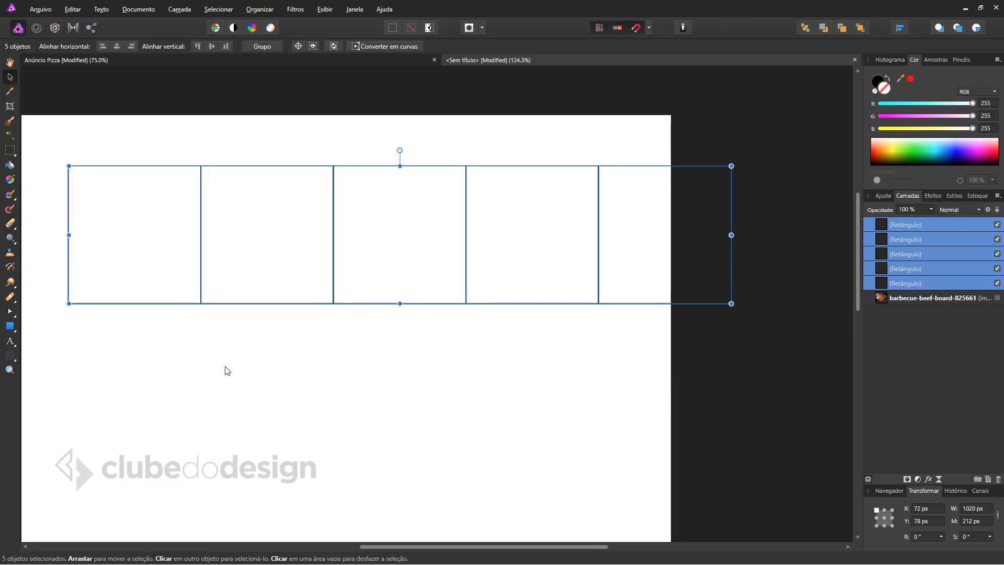
key("space")
left_click_drag(265, 379, 309, 376)
left_click_drag(350, 168, 301, 116)
left_click_drag(724, 181, 716, 182)
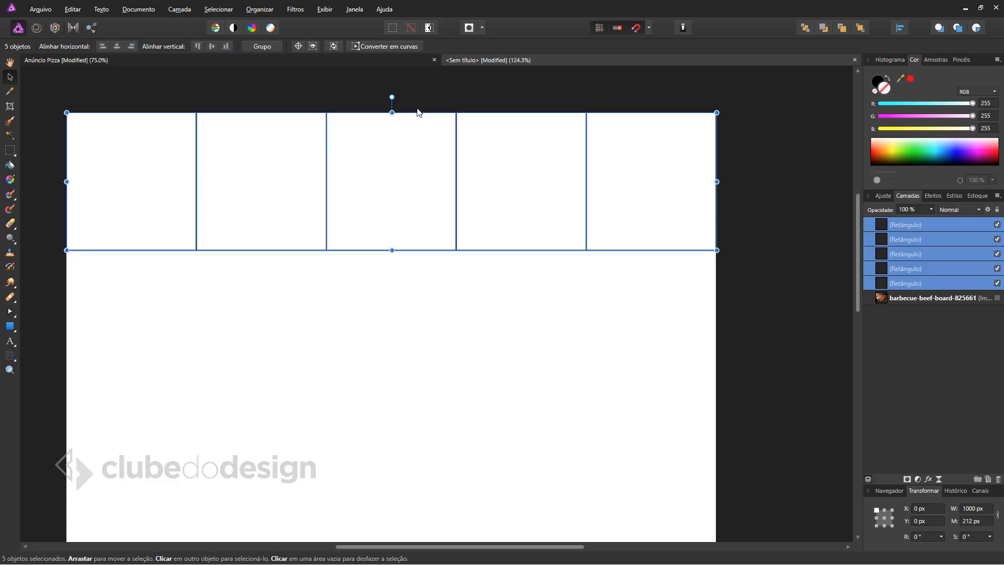
Step: Duplicate the row of rectangles downwards, edge to edge, to make a grid of five rows, and deselect it
left_click_drag(407, 117, 403, 255)
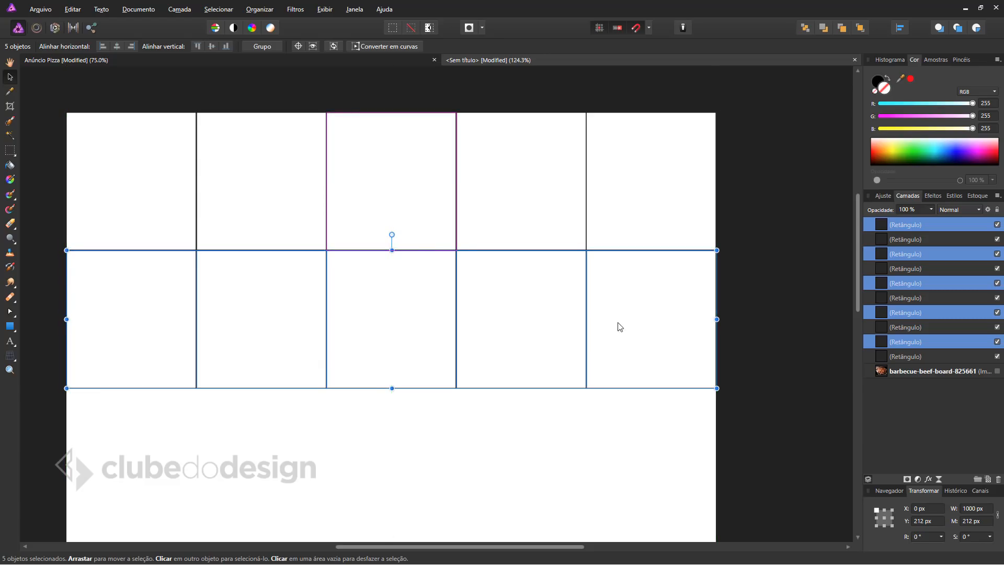
left_click(462, 479)
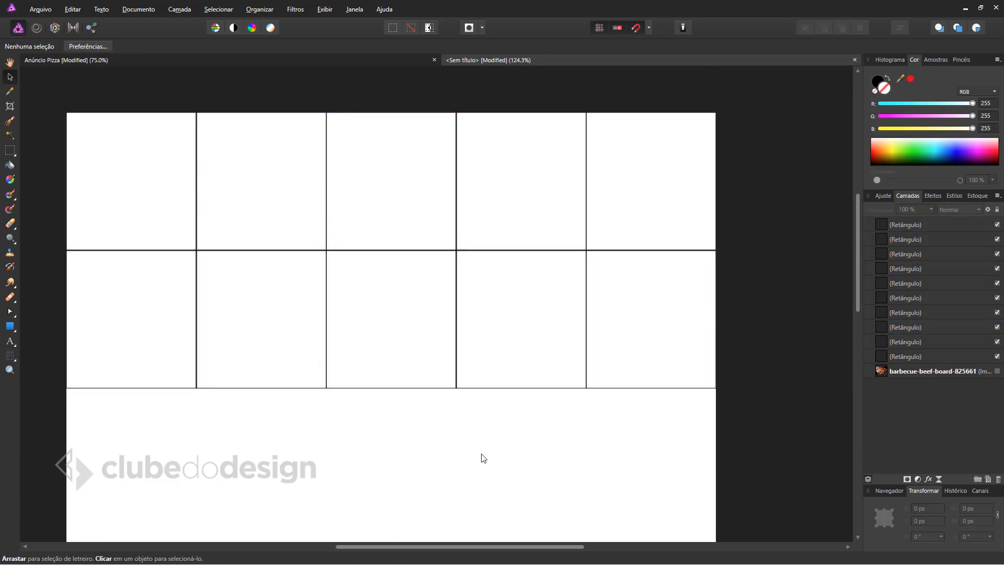
key("ctrl+0")
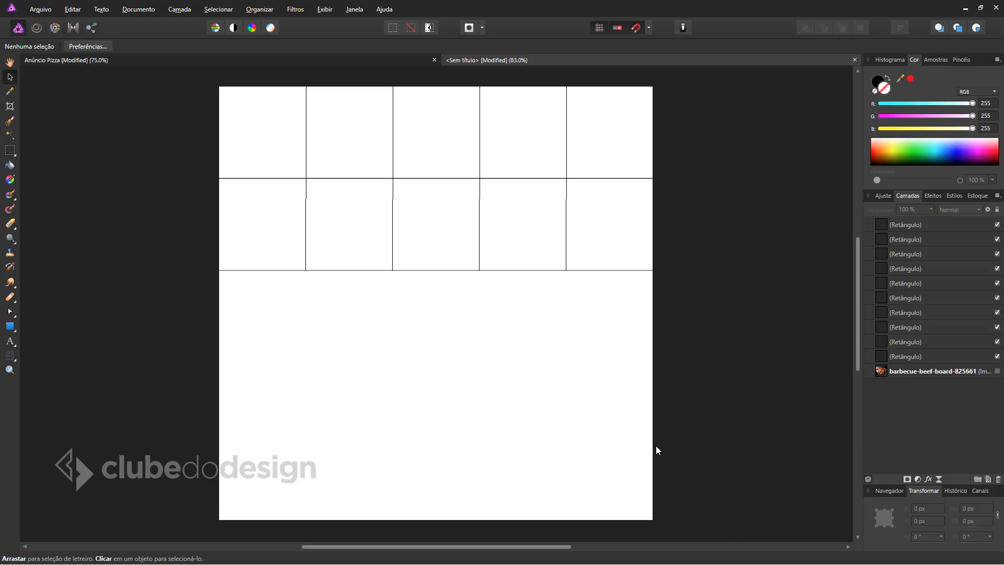
left_click_drag(753, 320, 189, 84)
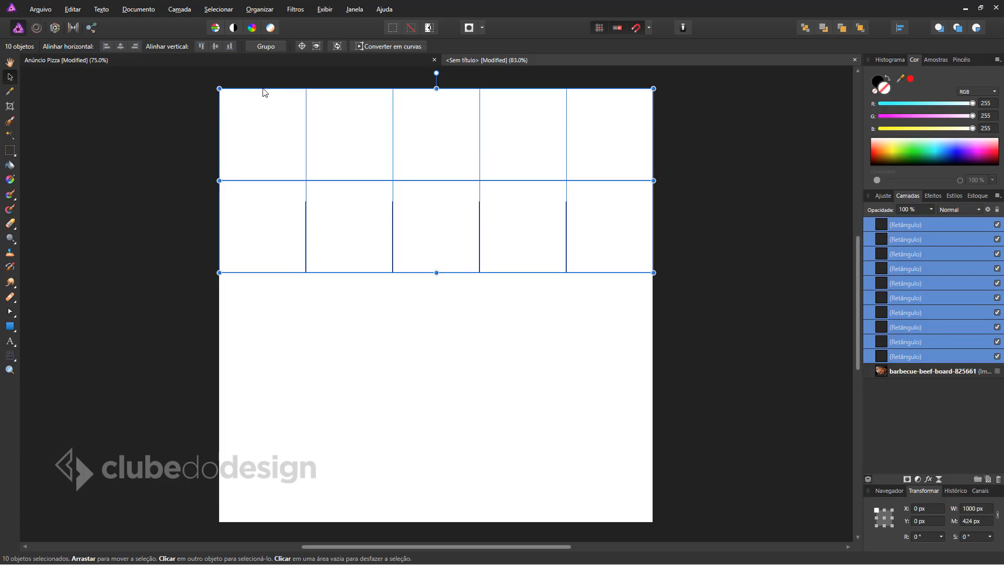
left_click_drag(264, 97, 263, 278)
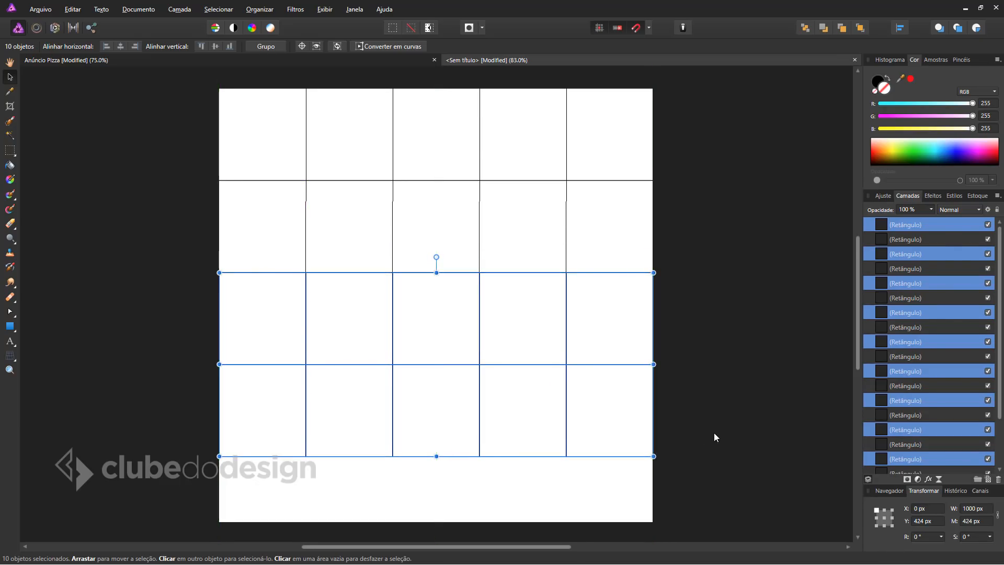
left_click_drag(723, 489, 193, 349)
left_click_drag(335, 369, 340, 461)
left_click(742, 363)
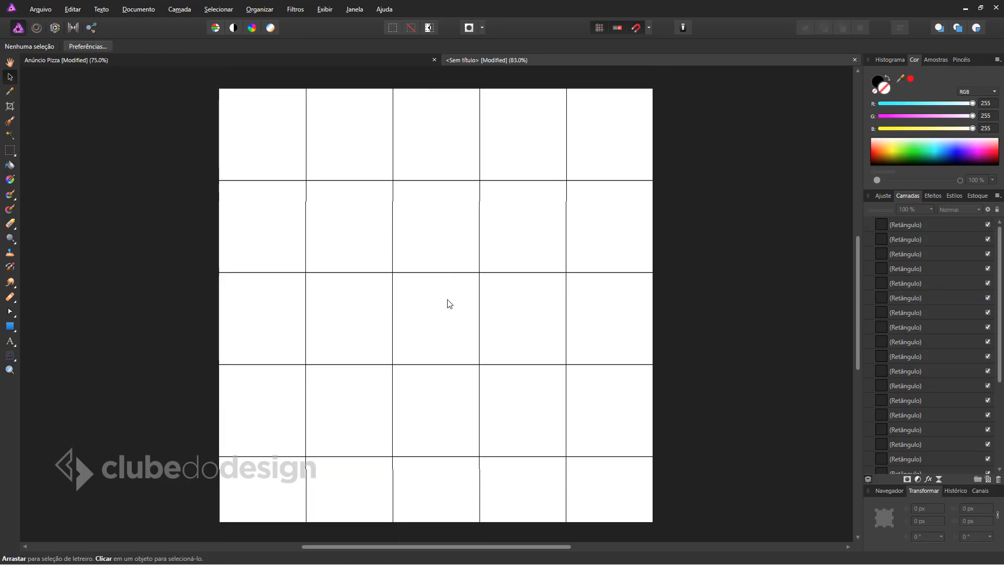
Step: Select all 25 rectangles and reduce the grid's height to 1000 px so it ends at the page's bottom edge
scroll(442, 304, "down", 1)
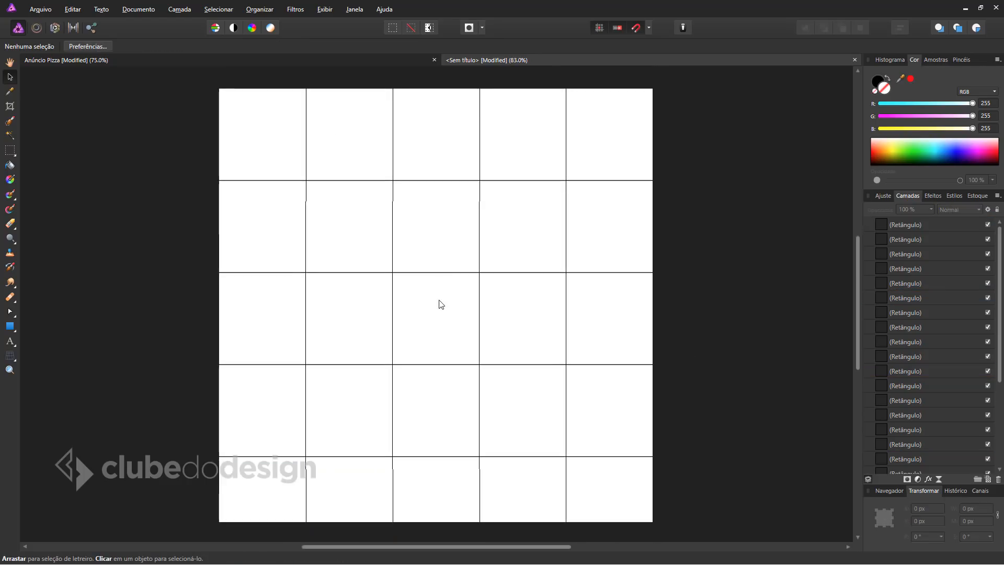
scroll(439, 304, "down", 2)
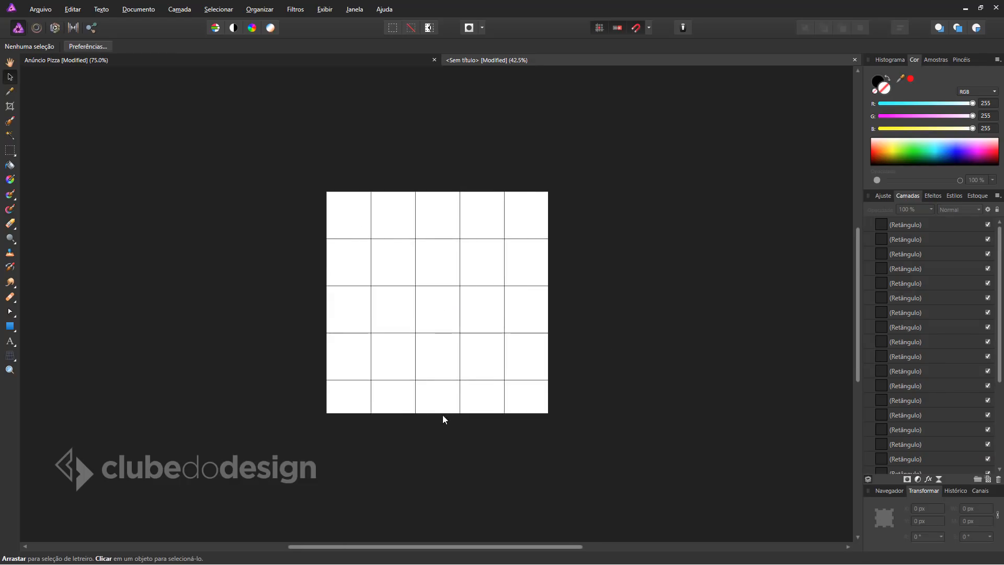
scroll(430, 283, "up", 1)
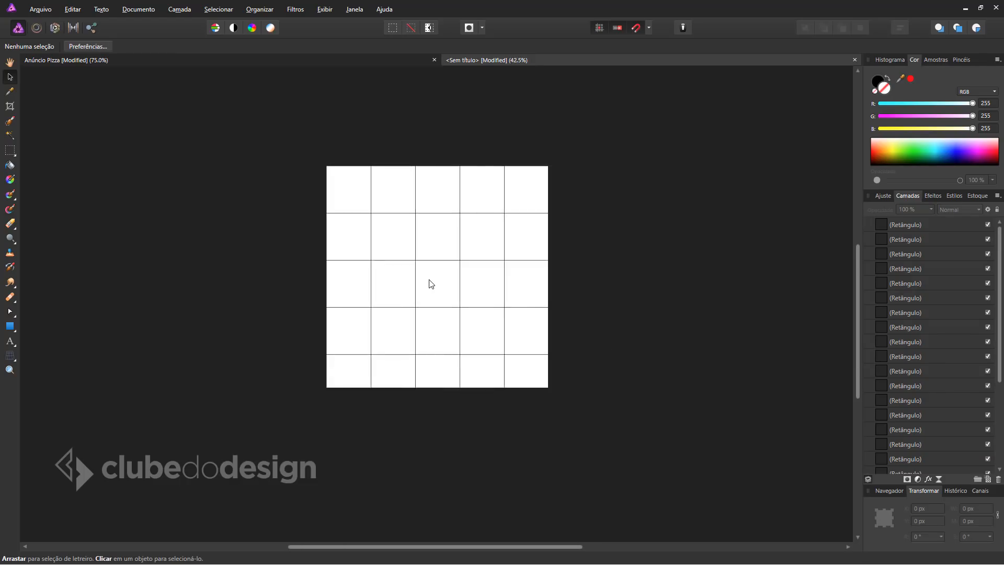
scroll(430, 283, "up", 2)
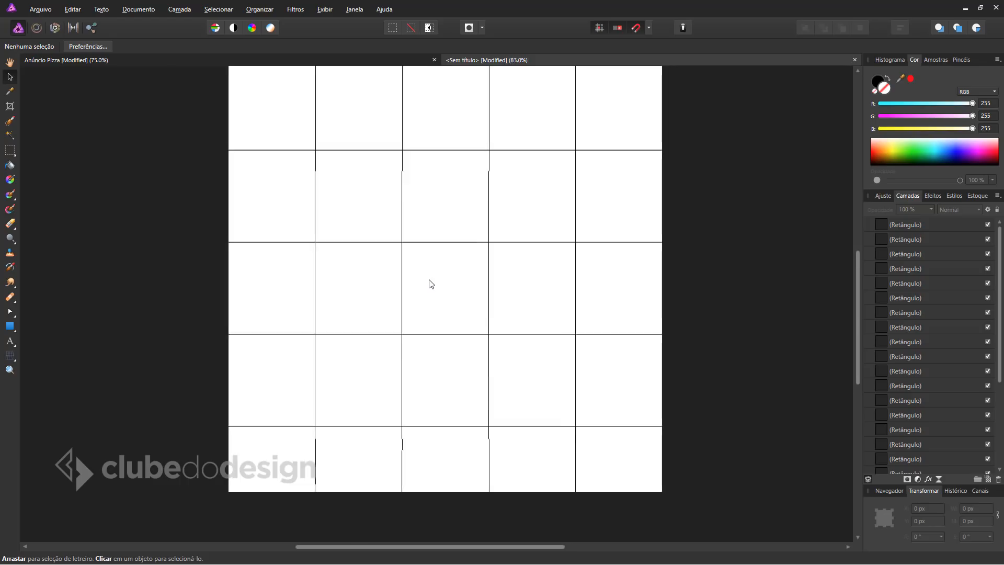
scroll(431, 284, "down", 2)
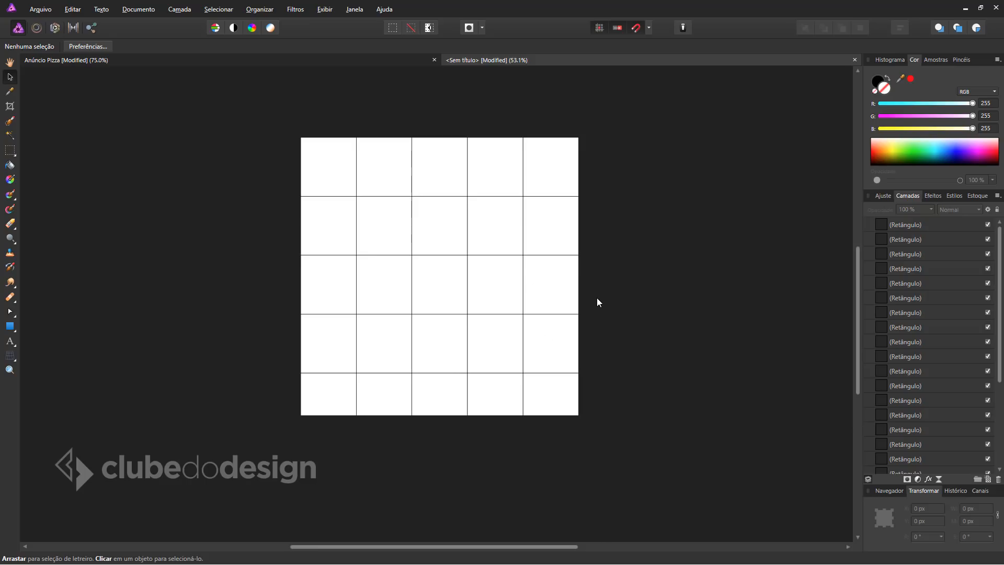
left_click_drag(224, 109, 698, 507)
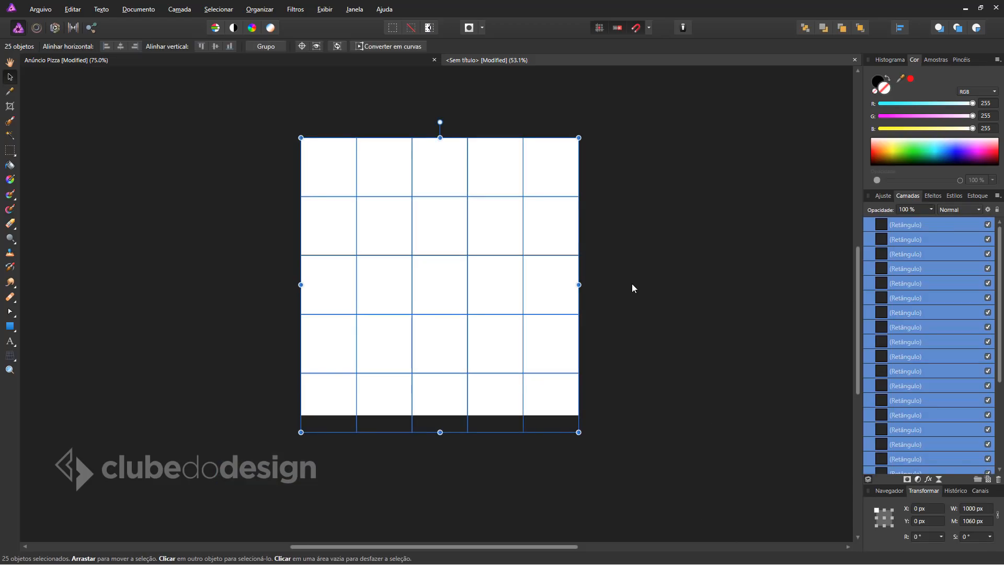
left_click_drag(579, 432, 578, 415)
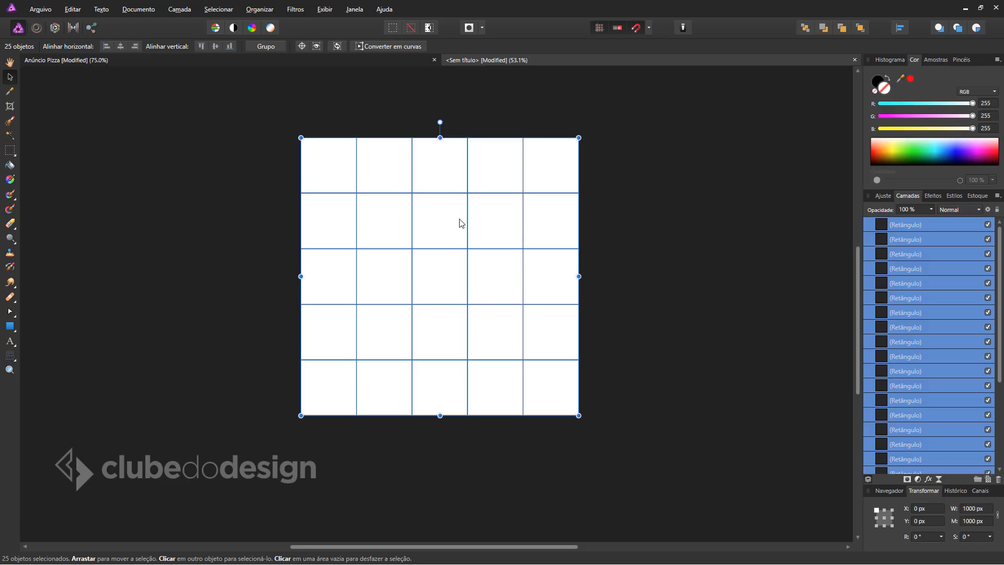
Step: Select all 25 rectangles, group them and name the group Grid
left_click(274, 202)
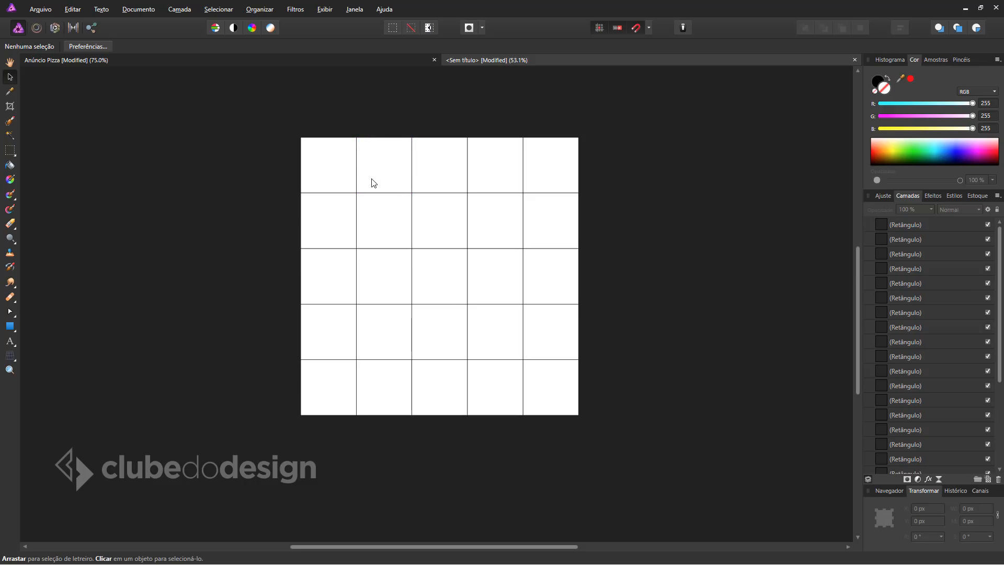
left_click(406, 64)
key("h")
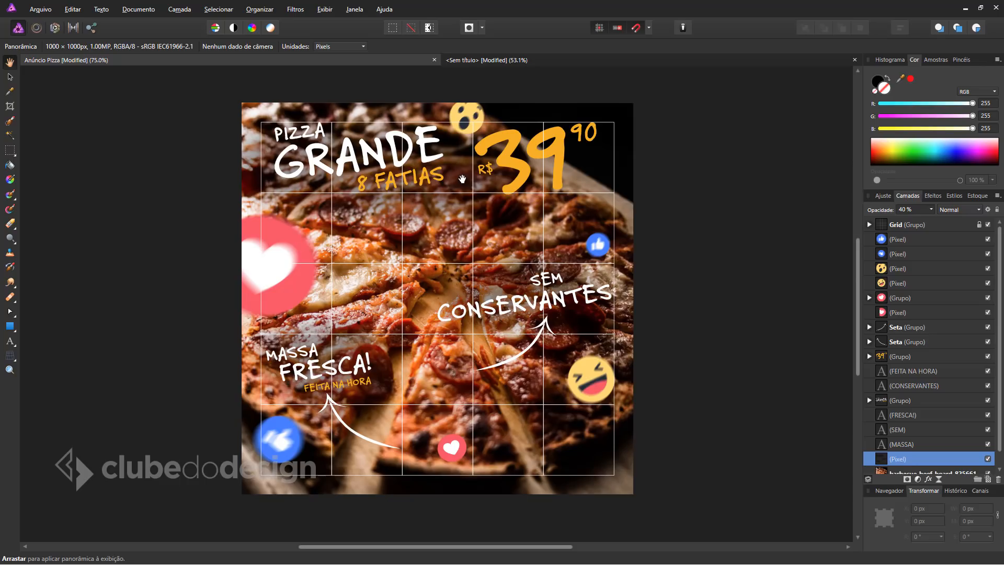
left_click(496, 61)
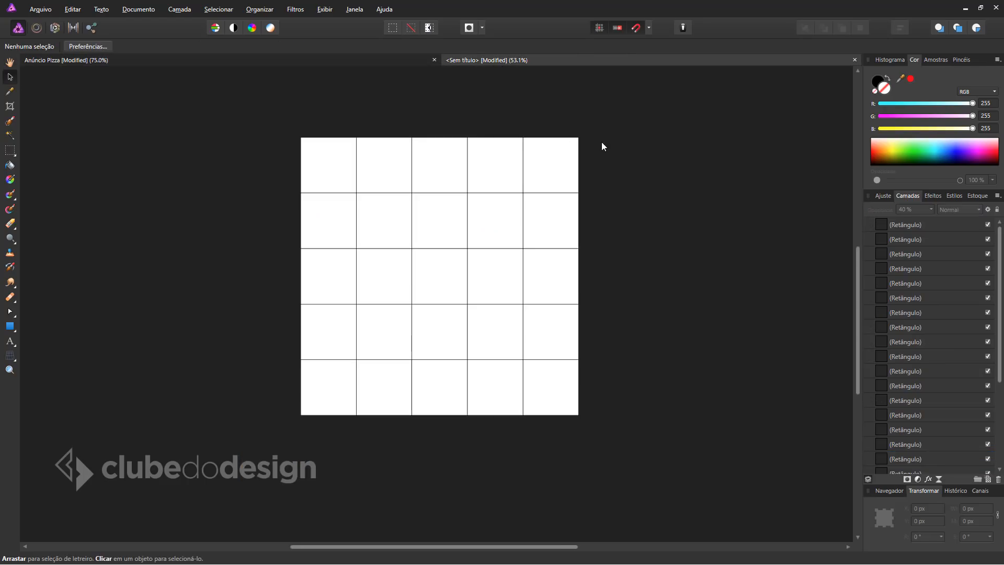
left_click_drag(256, 104, 632, 415)
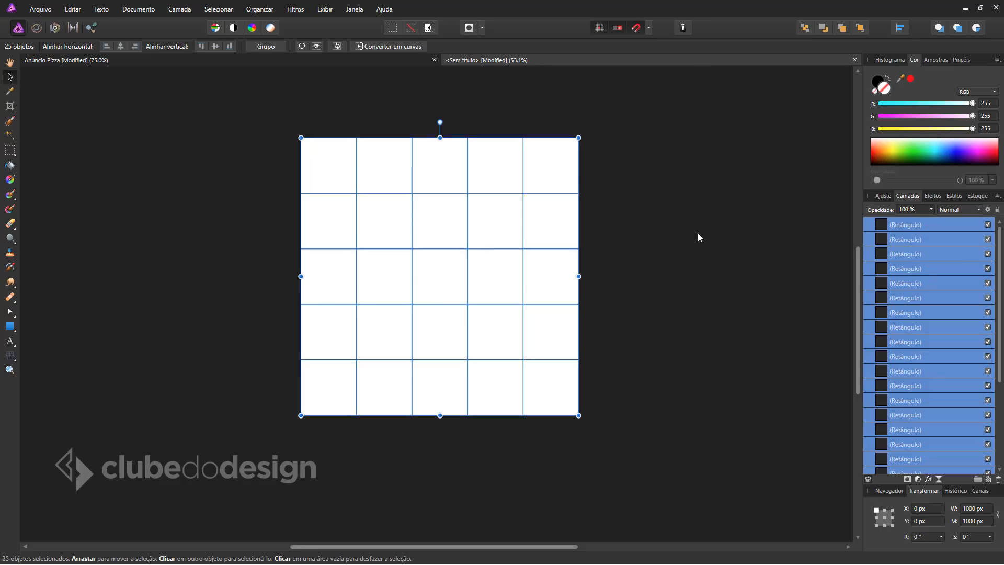
key("ctrl+g")
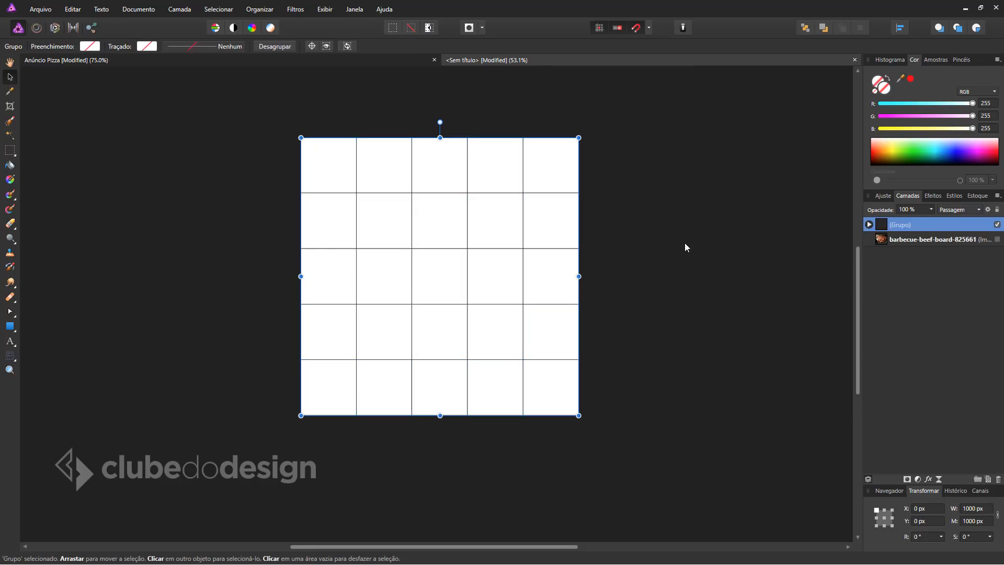
double_click(901, 230)
type("Grid")
key("Return")
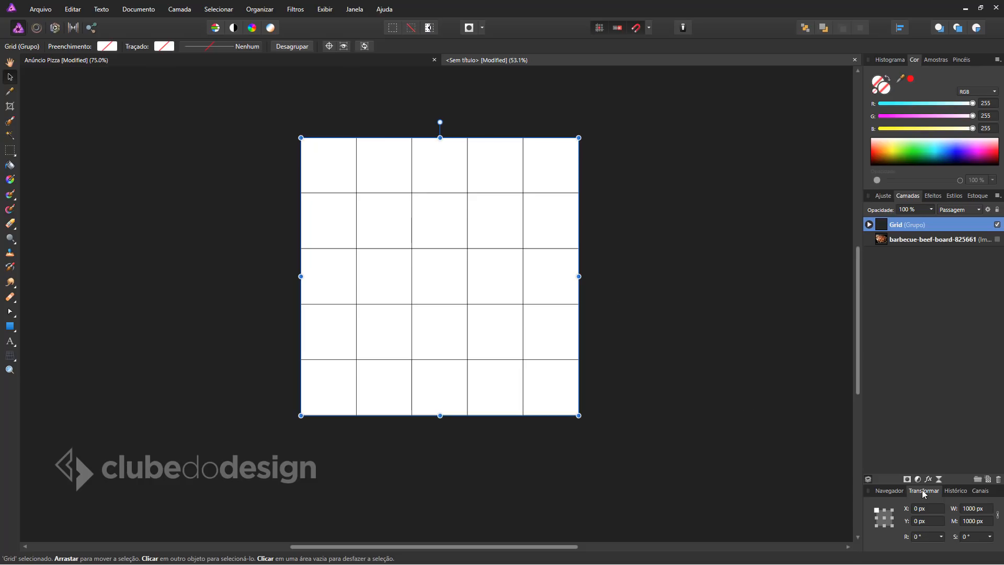
Step: Shrink the Grid group around its centre point by 100 px in each direction, to 900 px wide and 900 px high
left_click(884, 517)
left_click_drag(726, 477, 242, 115)
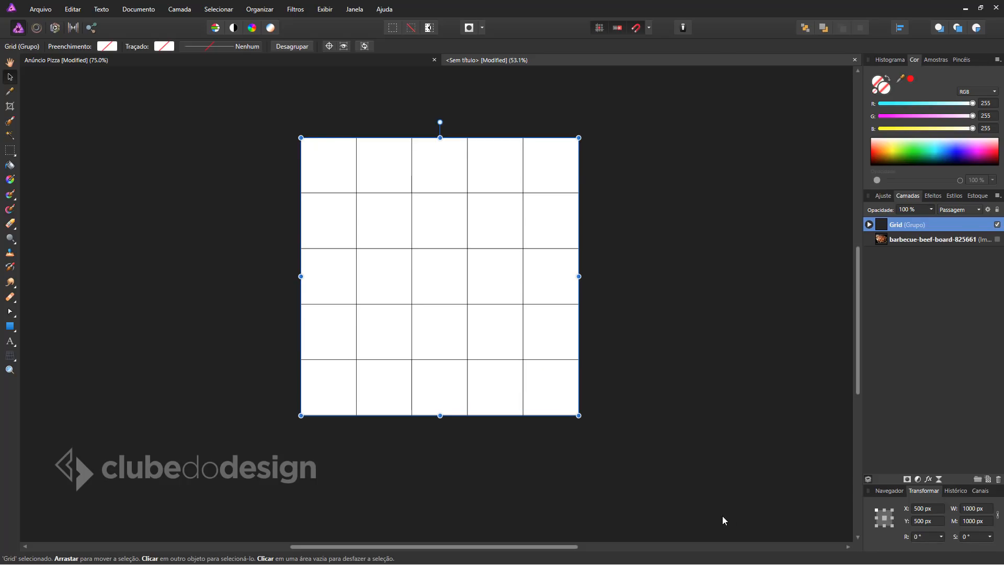
left_click(985, 508)
left_click(985, 509)
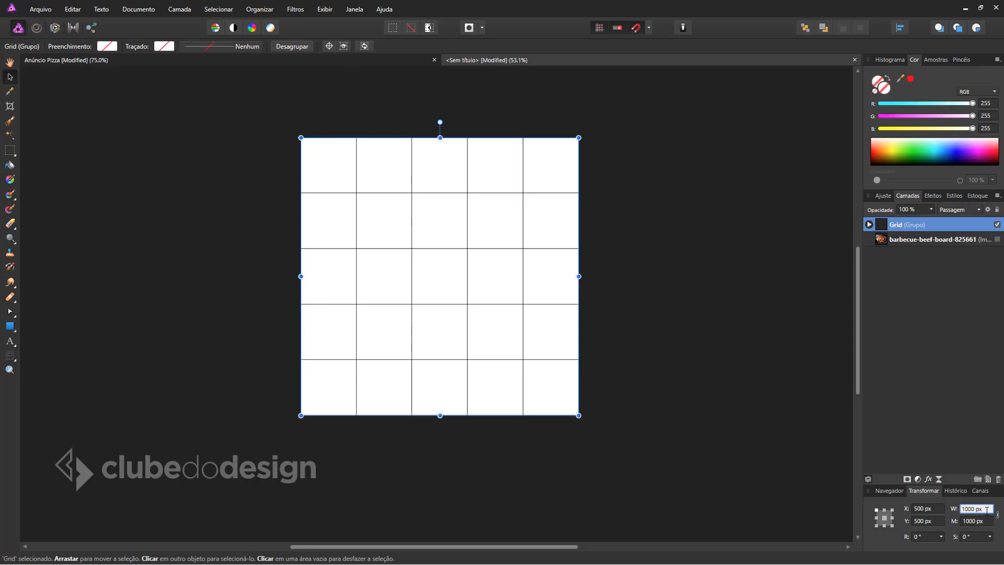
type("-100")
key("Return")
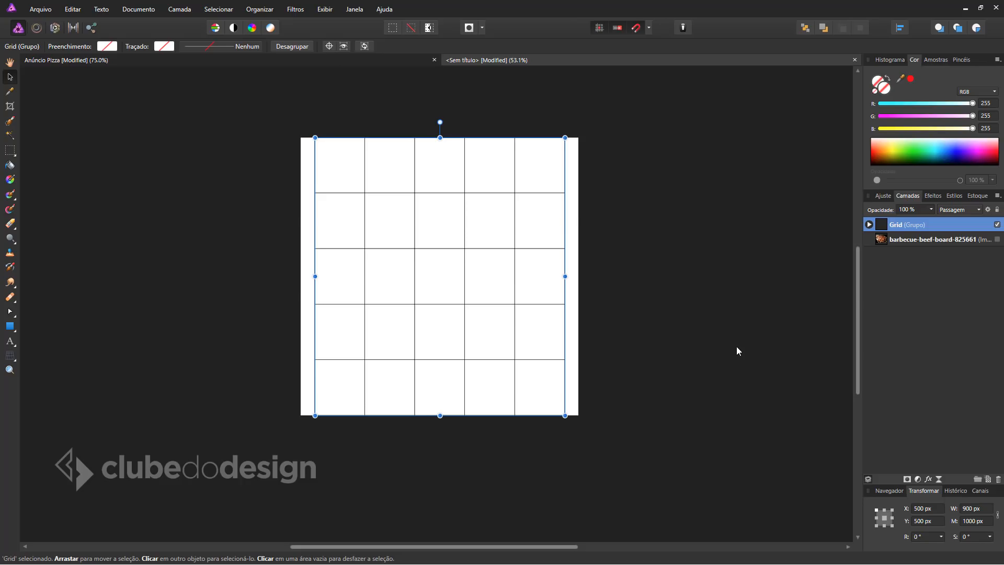
left_click(990, 522)
left_click(991, 521)
type("-100")
key("Return")
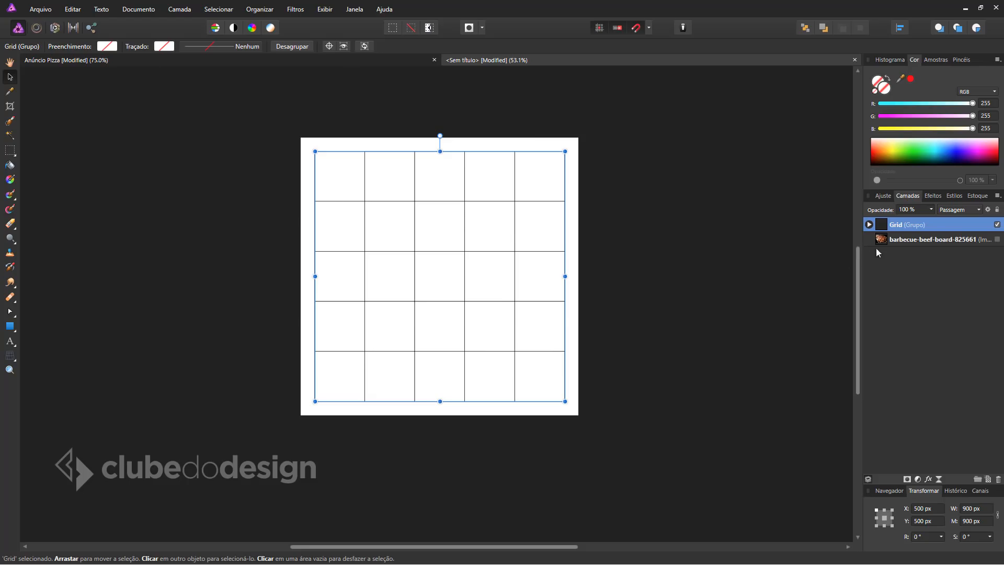
Step: Make the barbecue-beef-board-825661 photo layer visible beneath the grid and deselect it
left_click(930, 241)
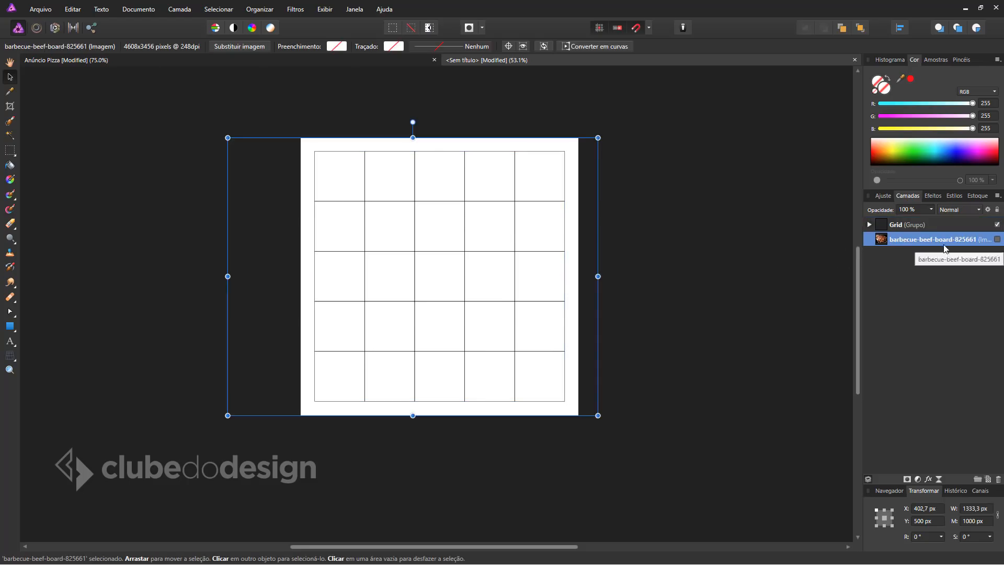
left_click(997, 240)
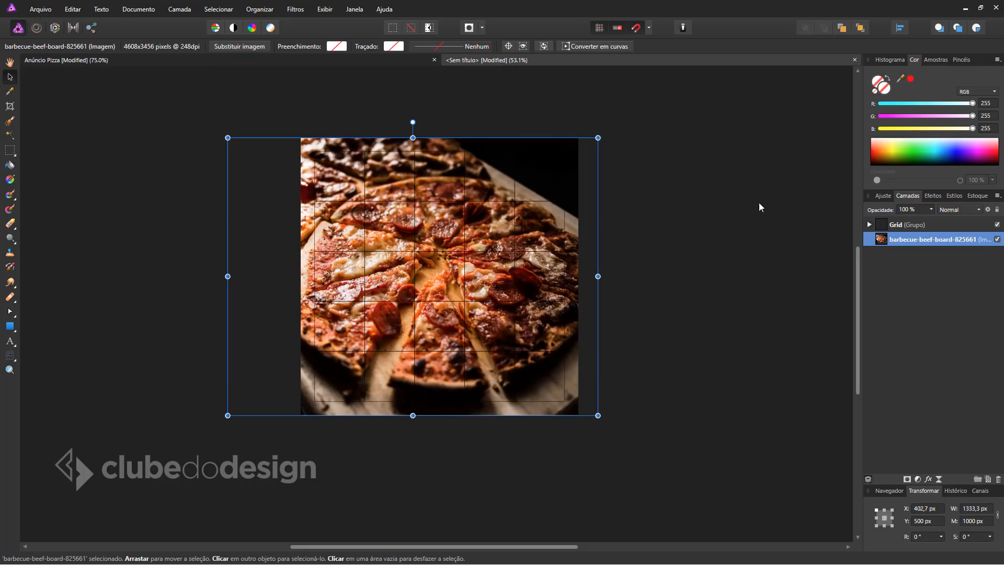
left_click(740, 314)
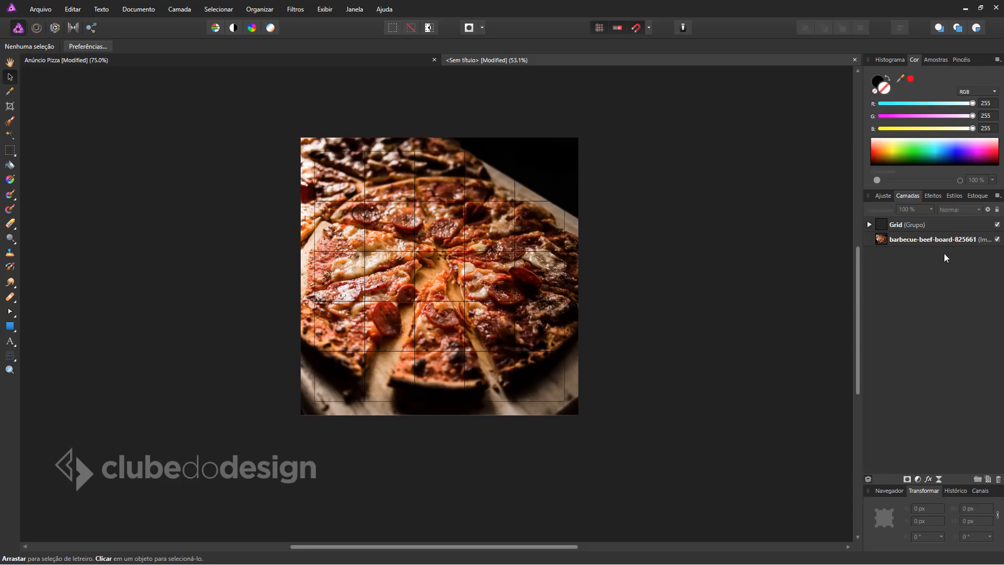
Step: Give the Grid group a white stroke so its lines stand out over the pizza photo, and deselect it
left_click(947, 225)
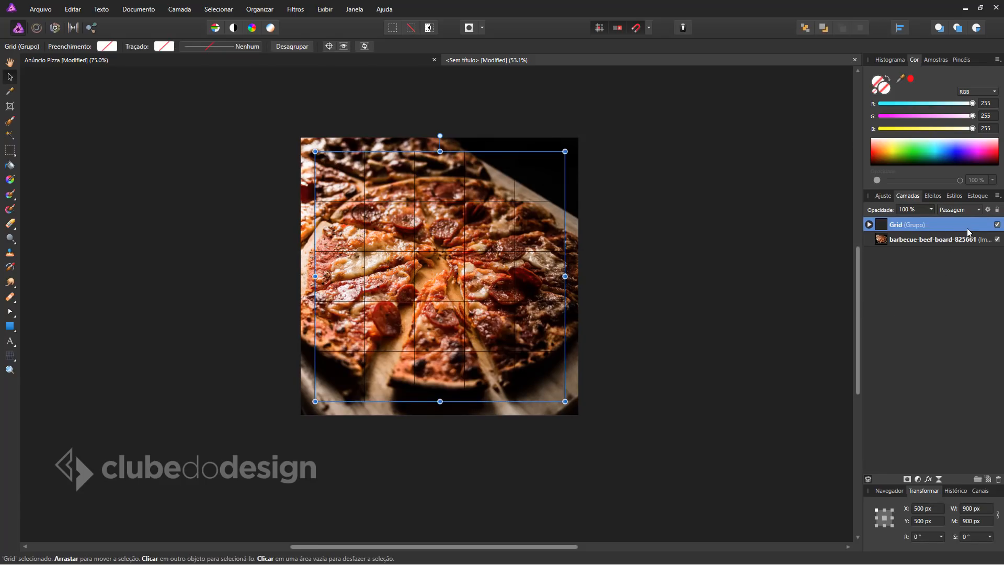
left_click(162, 48)
left_click(233, 94)
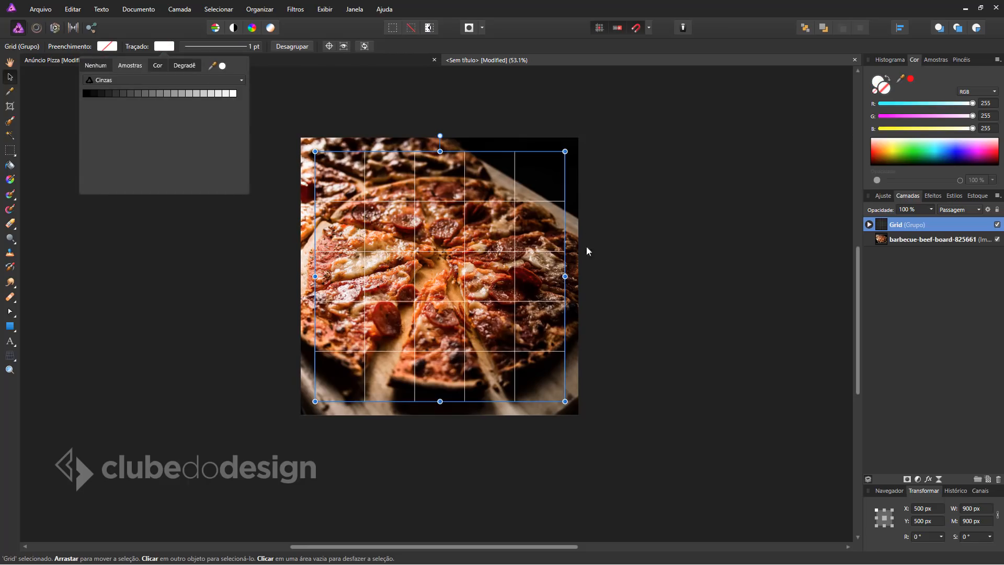
left_click(646, 225)
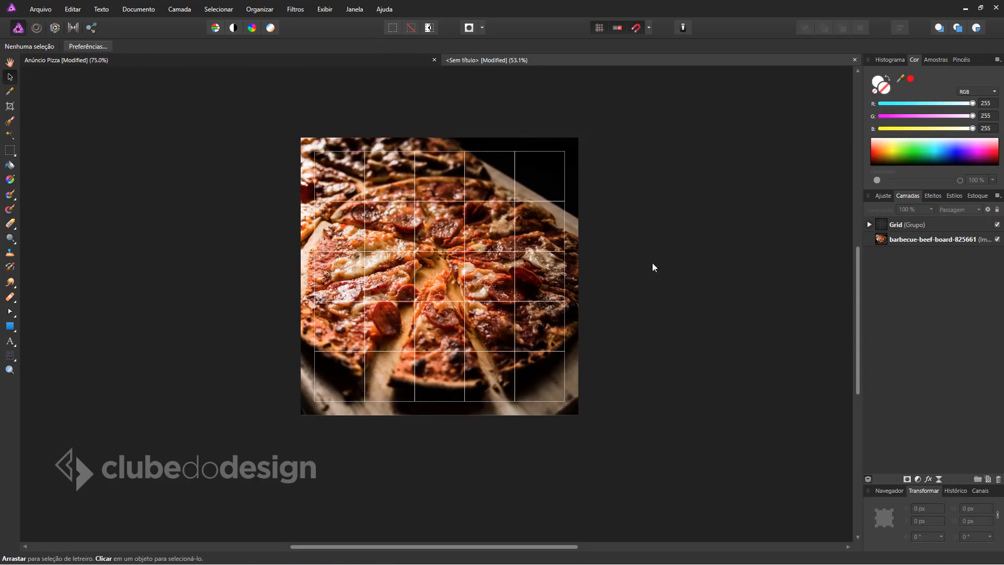
Step: Lock the Grid group against changes, deselect it and fit the page in the view
left_click(964, 226)
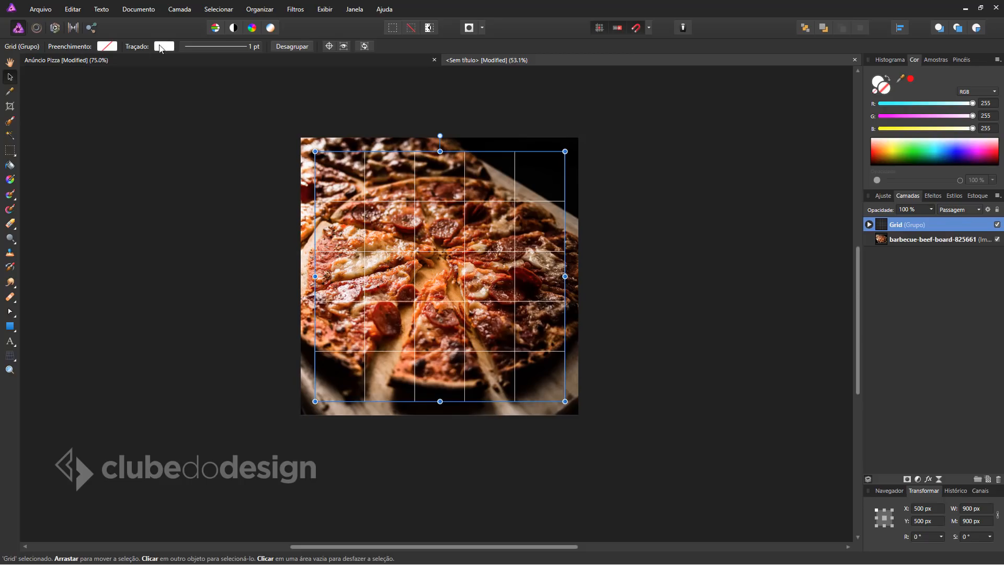
left_click(16, 329)
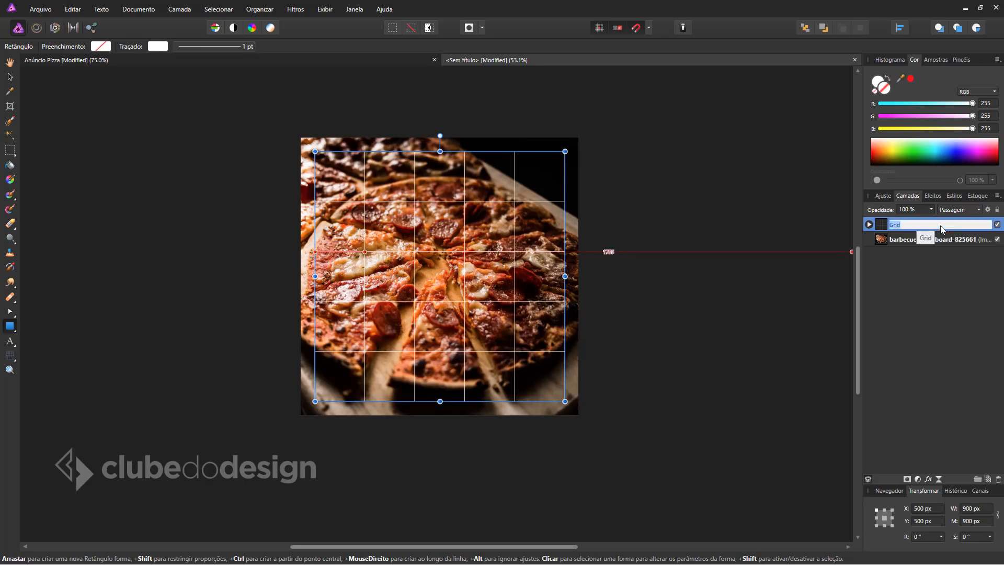
left_click(997, 210)
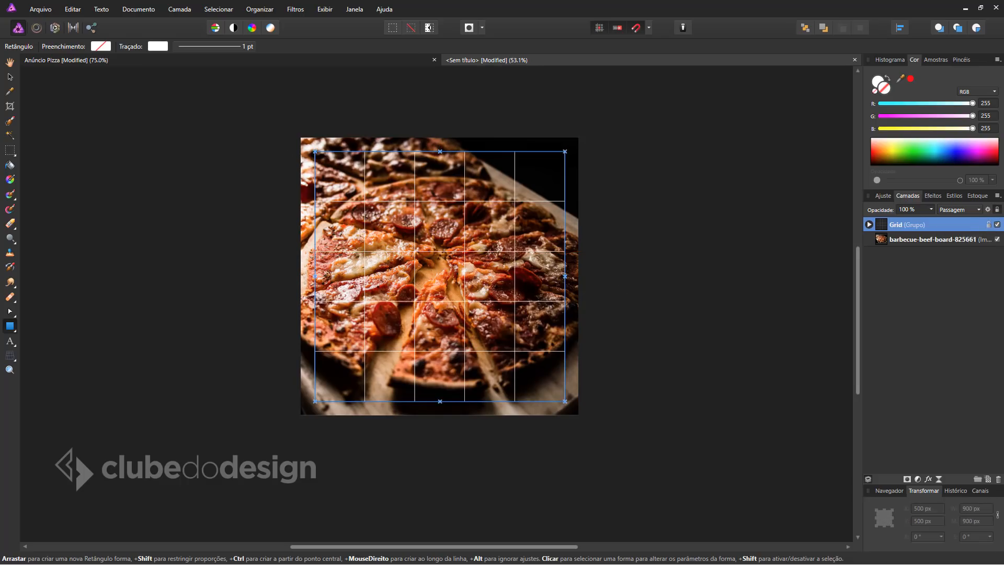
left_click(13, 78)
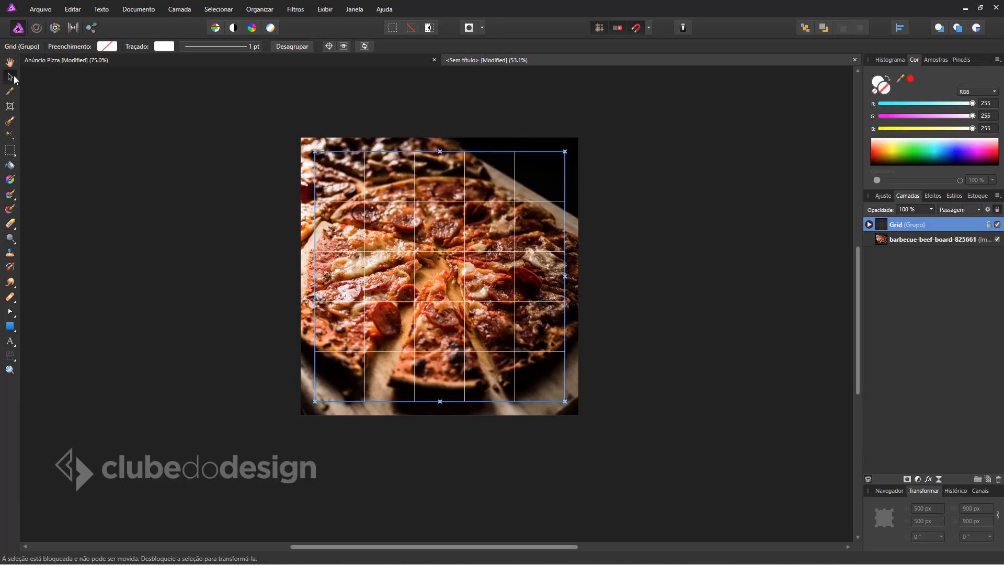
left_click(696, 257)
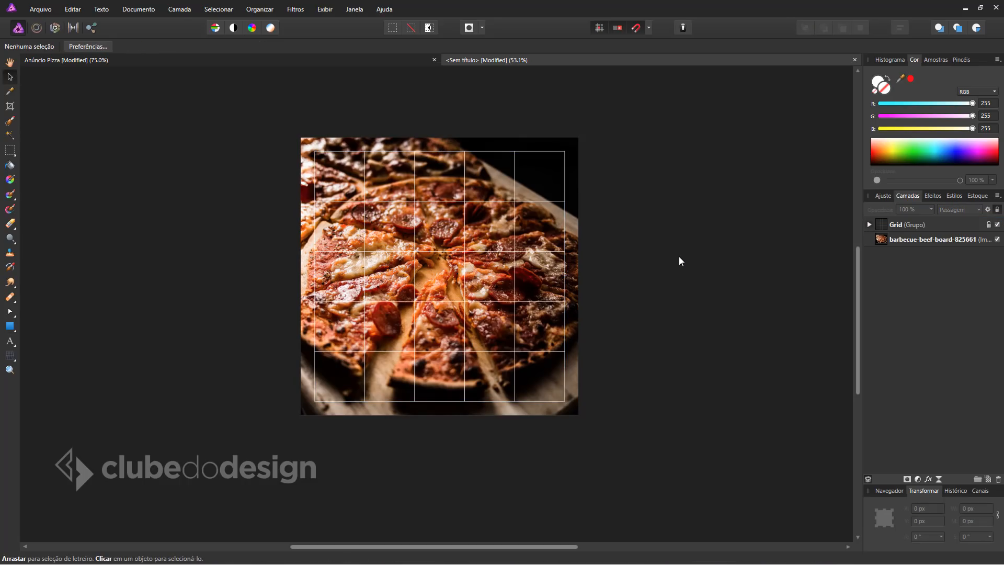
key("ctrl+0")
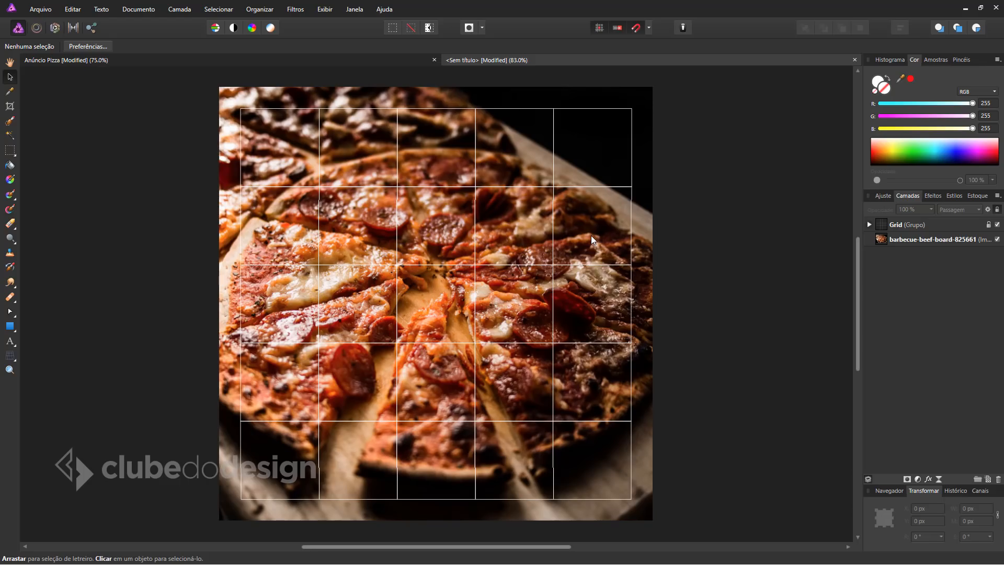
Step: Set up the Pen tool with a white fill and no stroke for drawing the arrow shown in the finished ad
left_click(368, 61)
key("h")
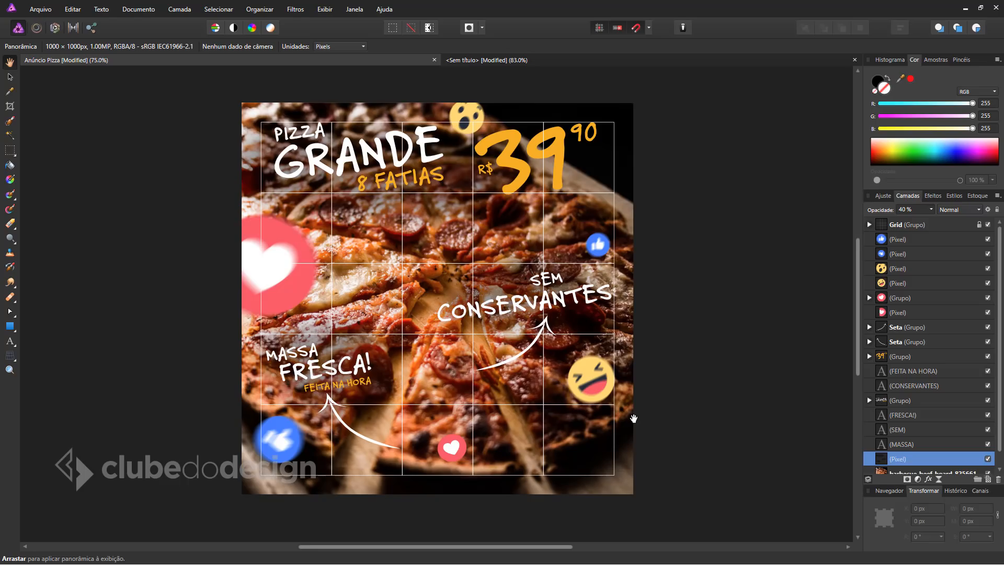
left_click(523, 62)
key("v")
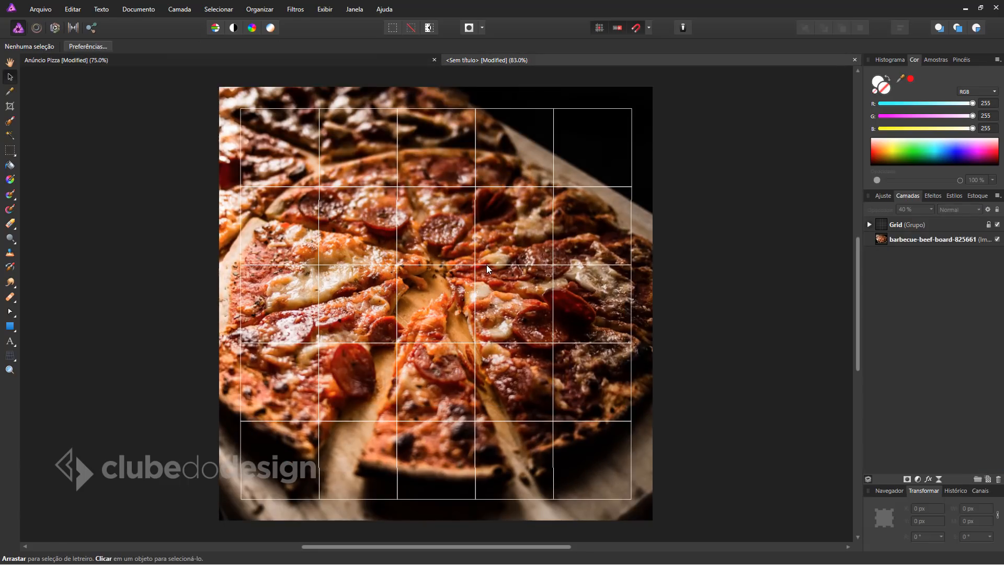
key("p")
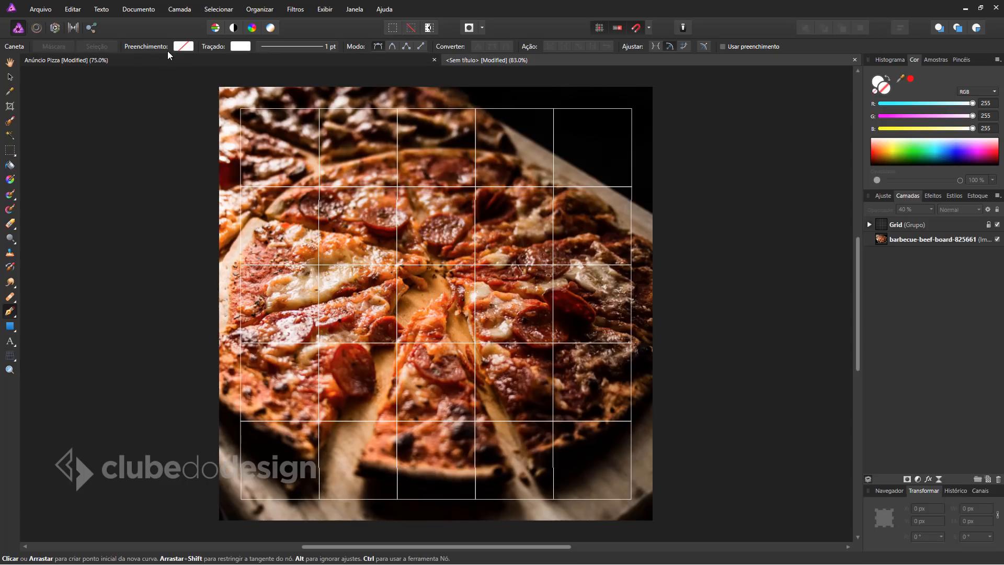
left_click(183, 46)
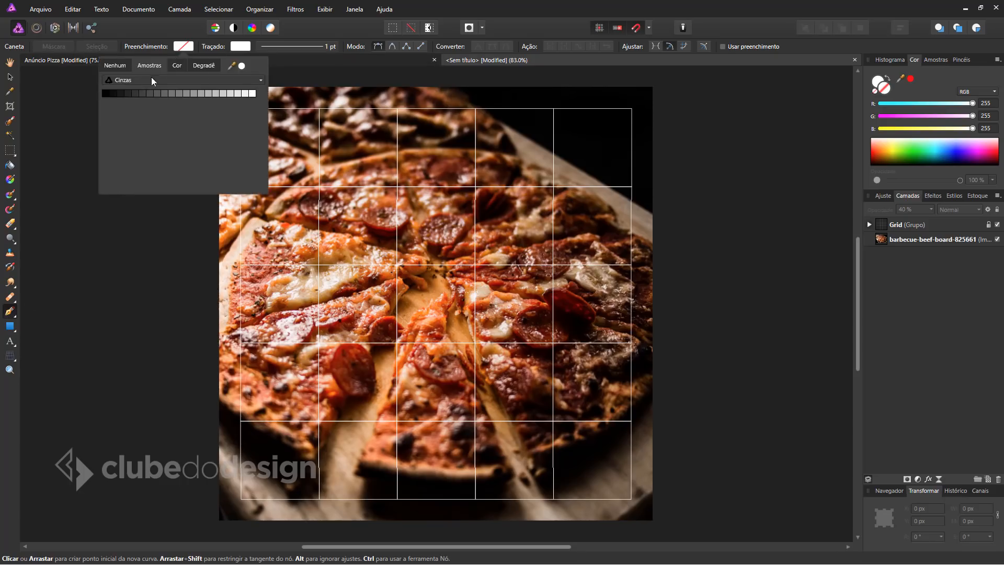
left_click(116, 66)
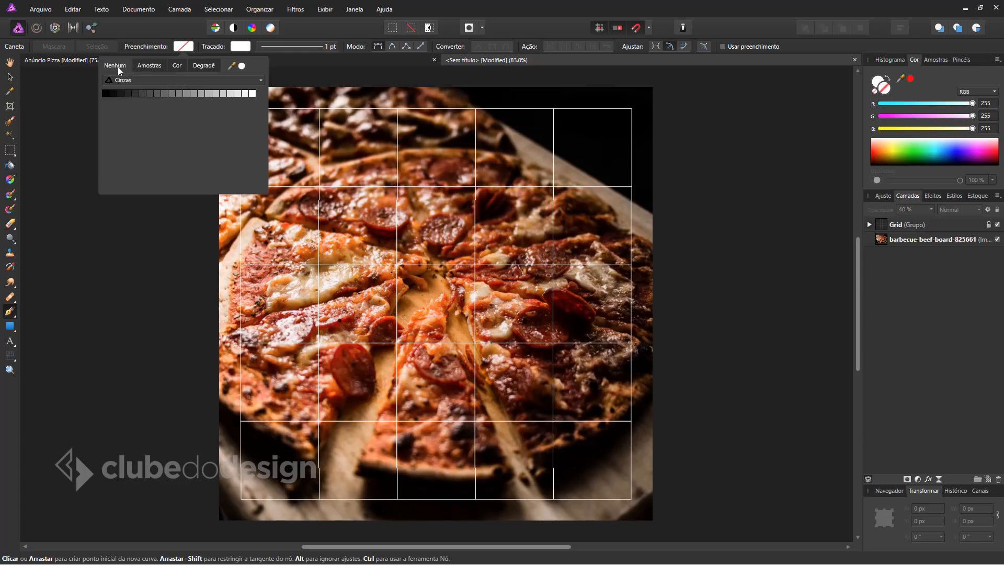
left_click(215, 50)
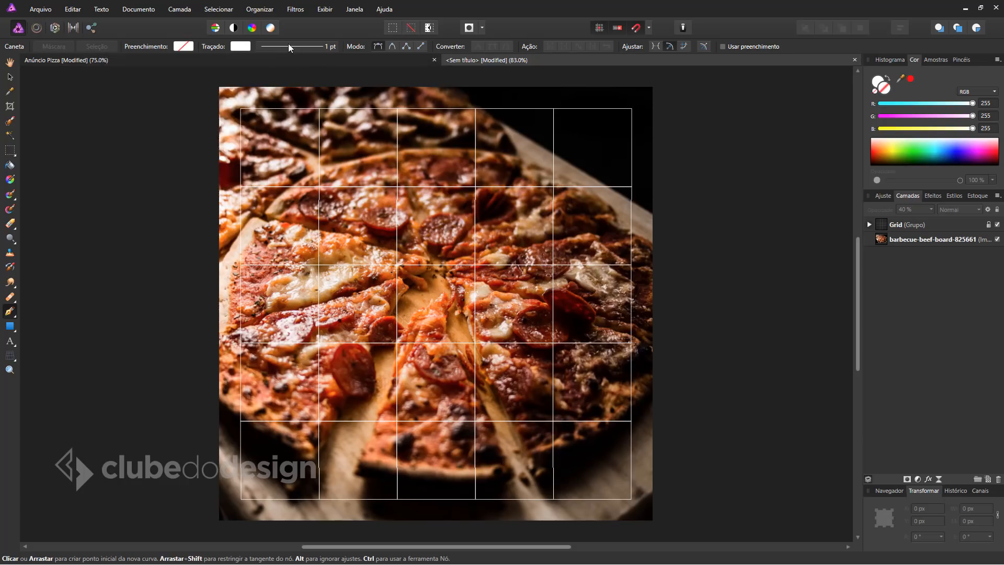
left_click(191, 46)
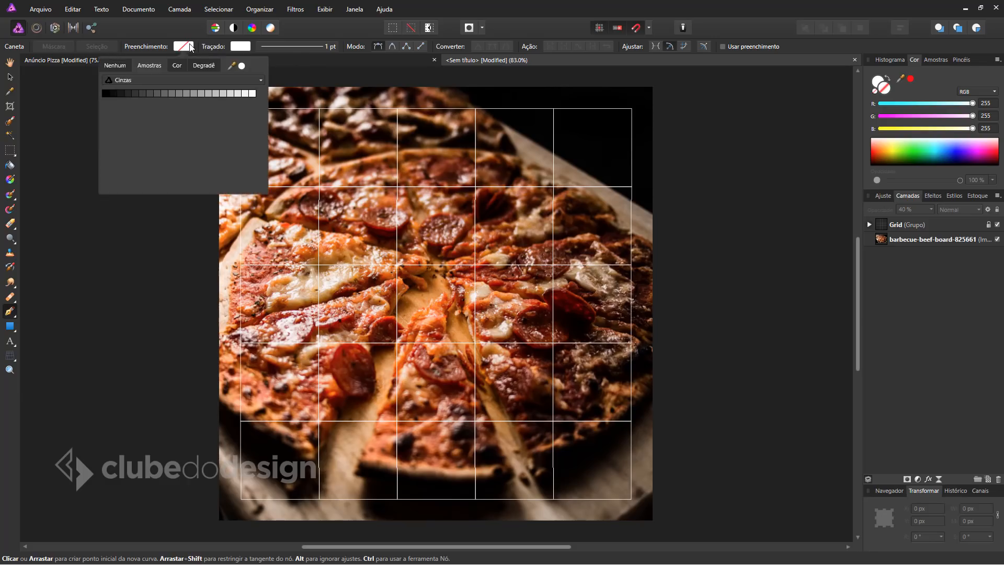
left_click(252, 94)
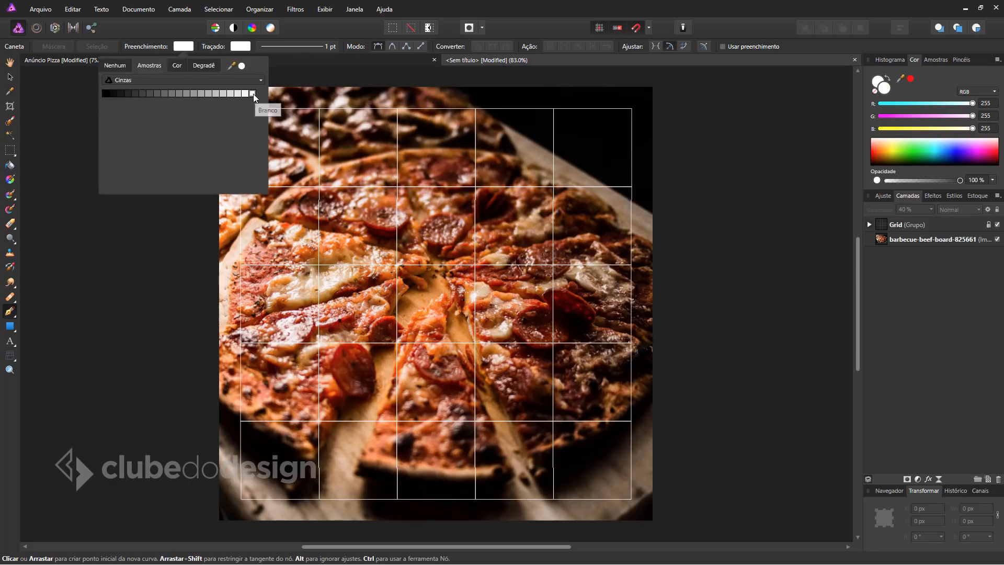
left_click(238, 47)
left_click(178, 65)
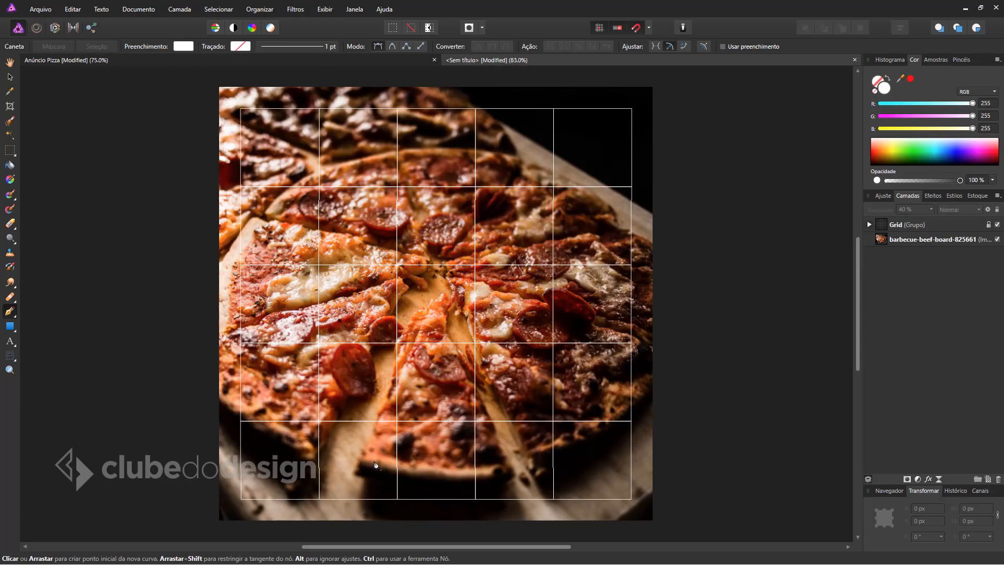
left_click(380, 464)
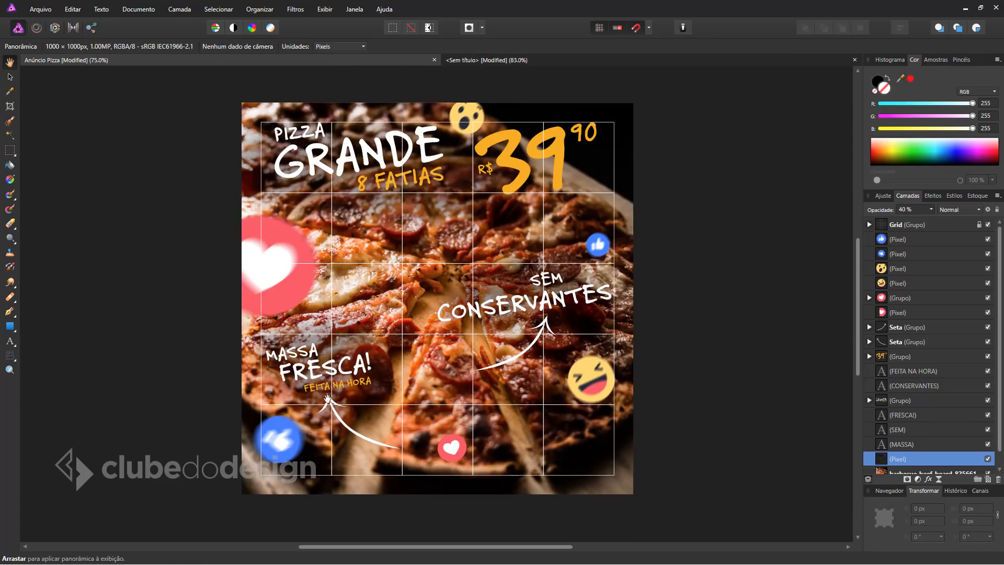
left_click(486, 60)
key("p")
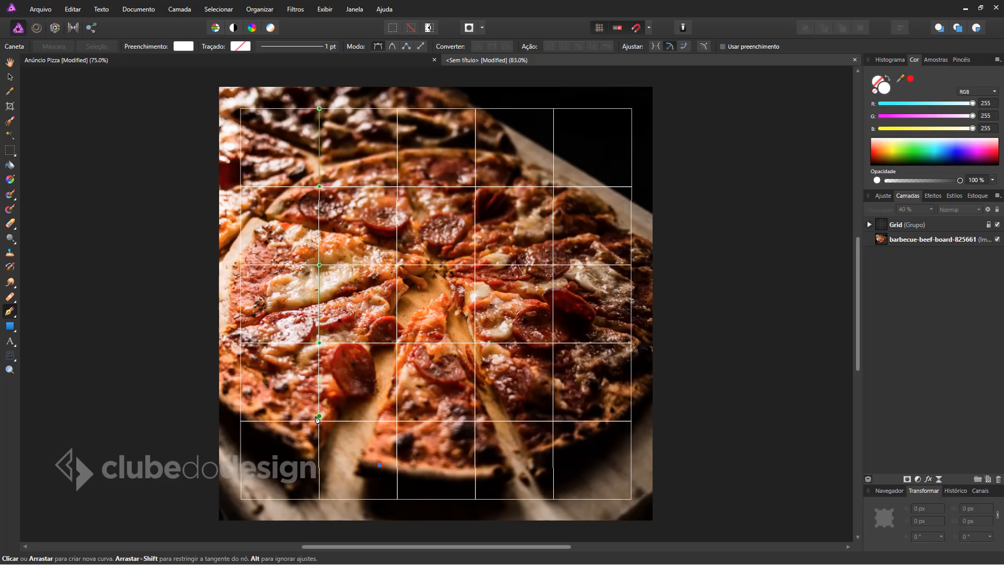
left_click_drag(314, 417, 342, 442)
key("alt")
left_click_drag(339, 444, 341, 442)
key("ctrl+z")
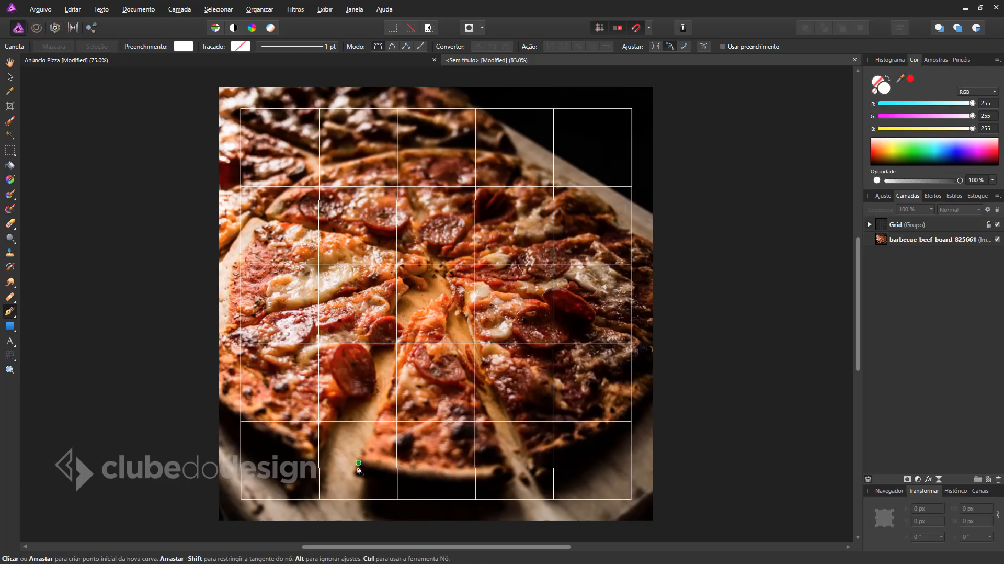
Step: Draw a closed, thin curved arrow shaft over the lower-left part of the pizza photo and fill it white
left_click(383, 462)
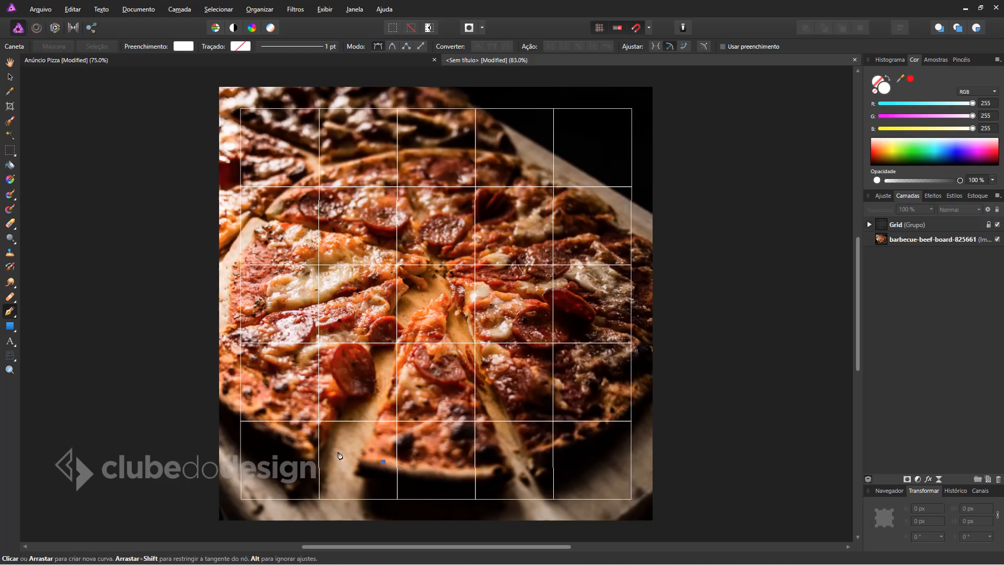
left_click_drag(309, 412, 301, 366)
left_click_drag(329, 441, 329, 442)
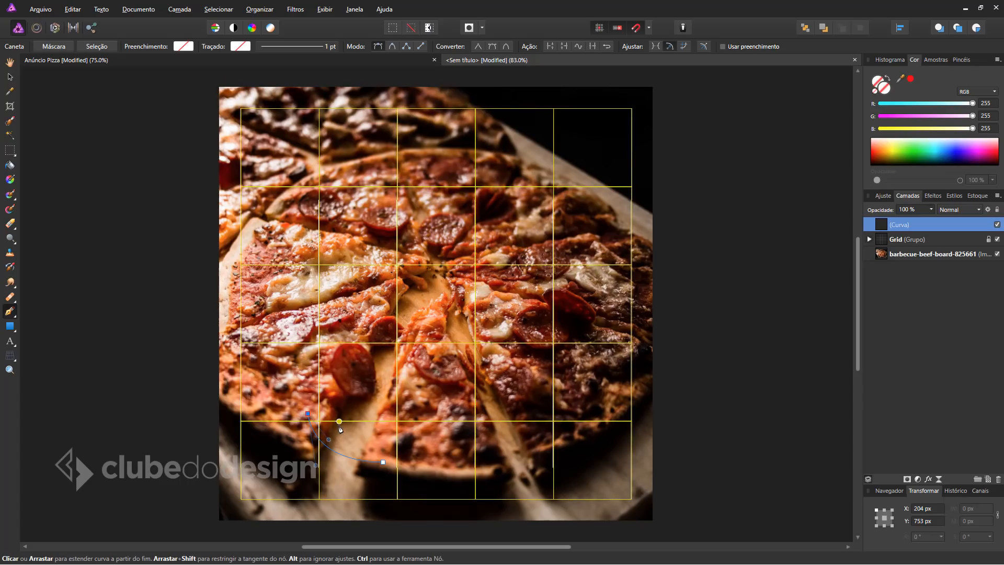
left_click(384, 465)
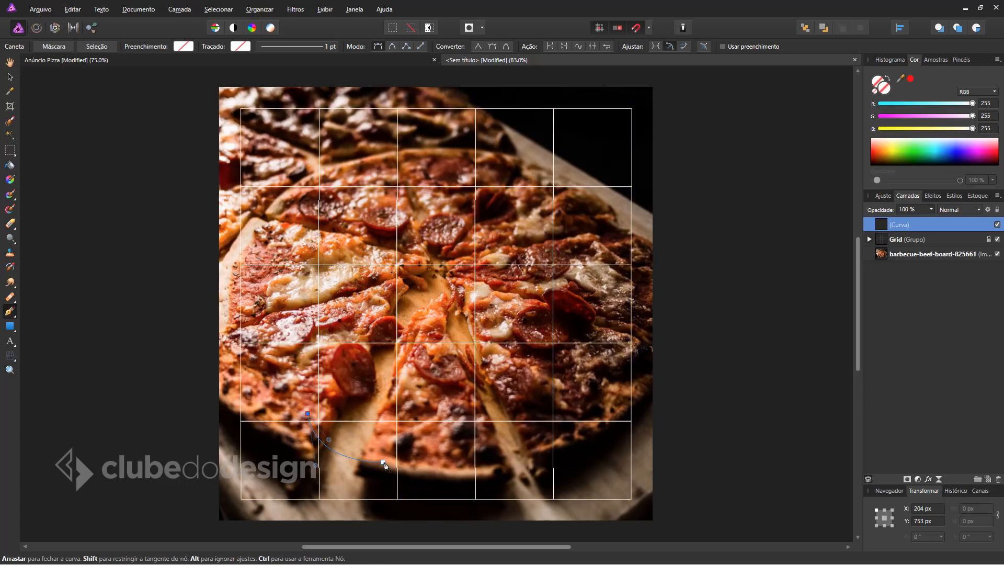
left_click(308, 414)
left_click_drag(453, 483, 454, 484)
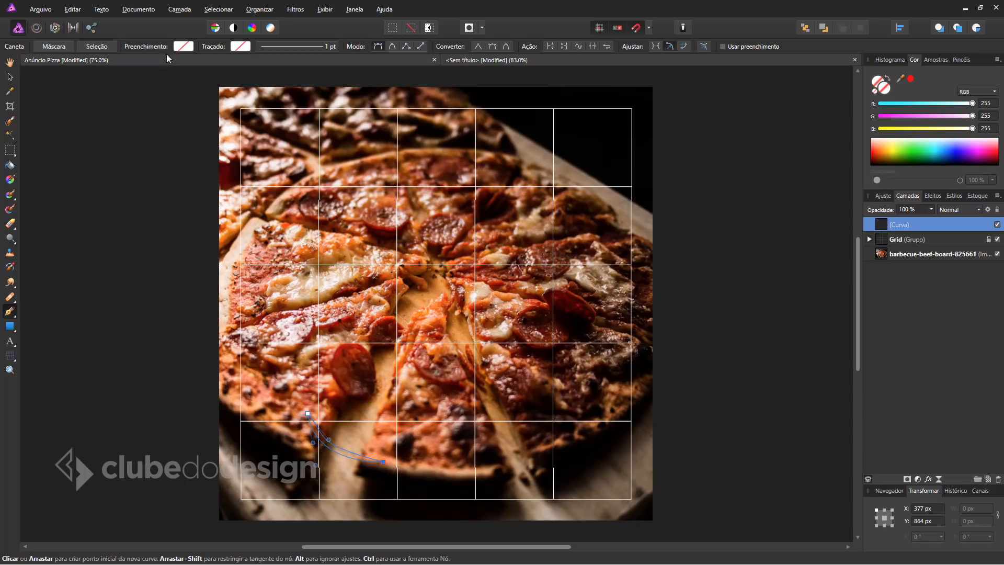
left_click(182, 47)
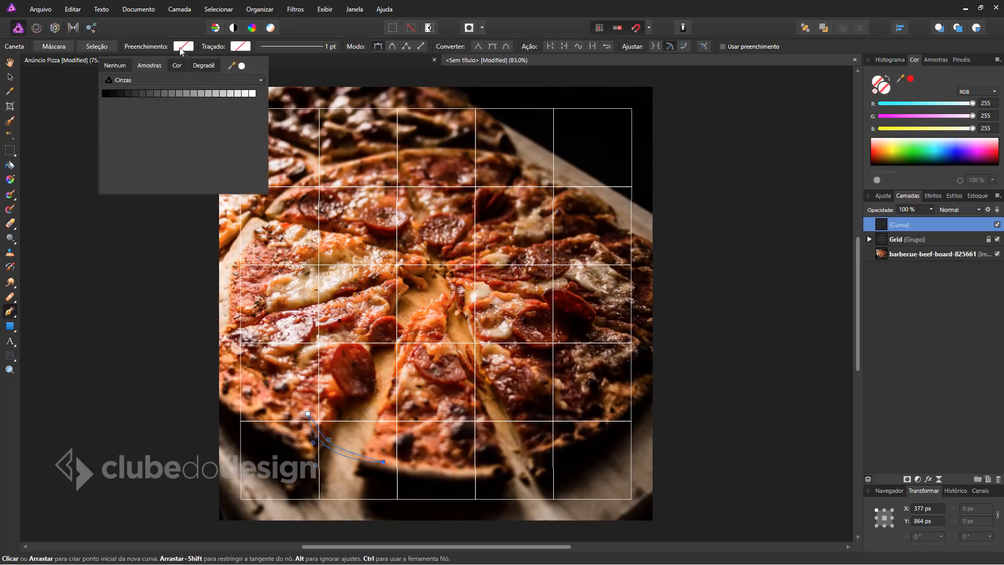
left_click(252, 94)
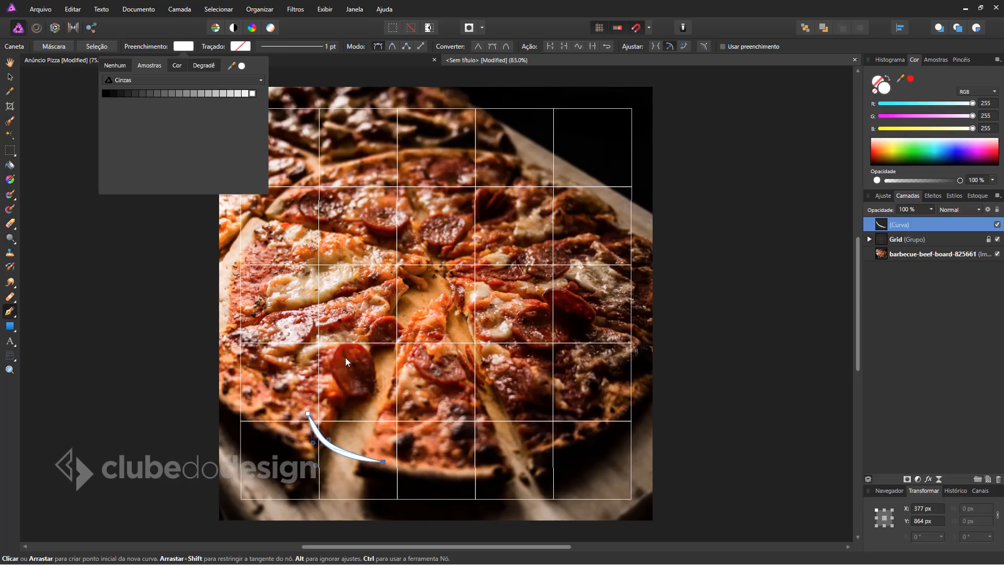
Step: Refine the curvature and thickness of the white arrow shaft by adjusting its curve handles with the Node tool
left_click(10, 312)
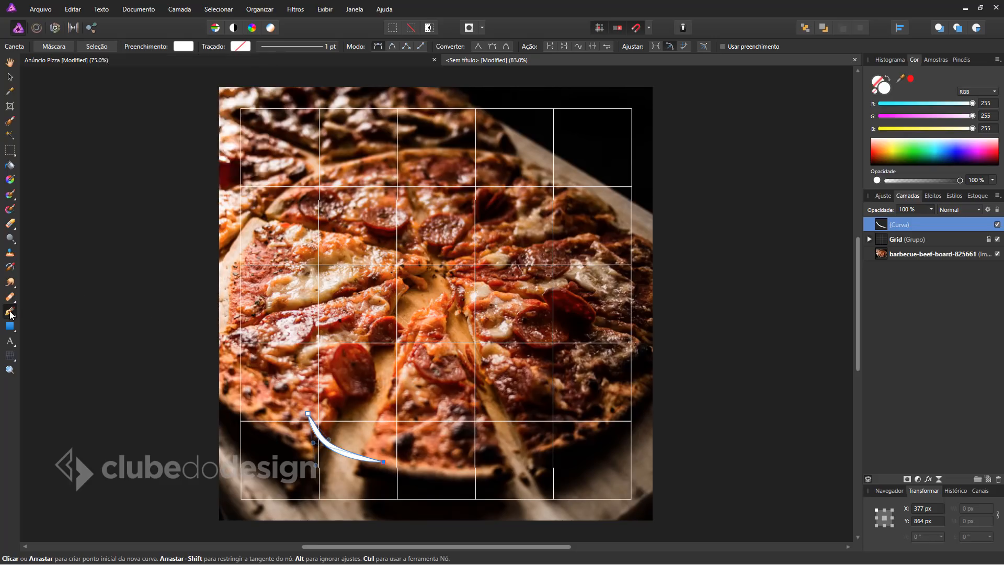
left_click(15, 317)
left_click(55, 327)
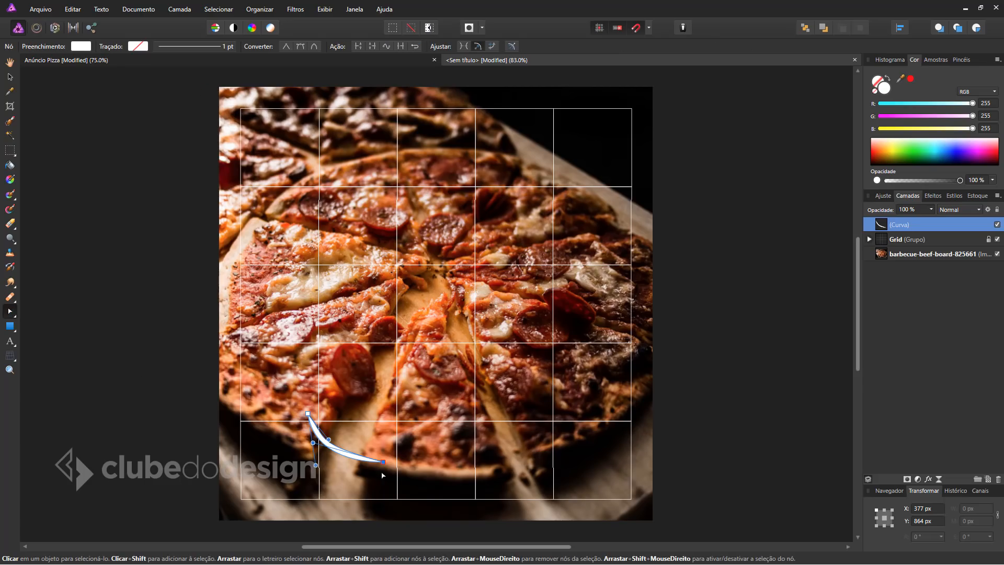
left_click_drag(316, 480, 521, 487)
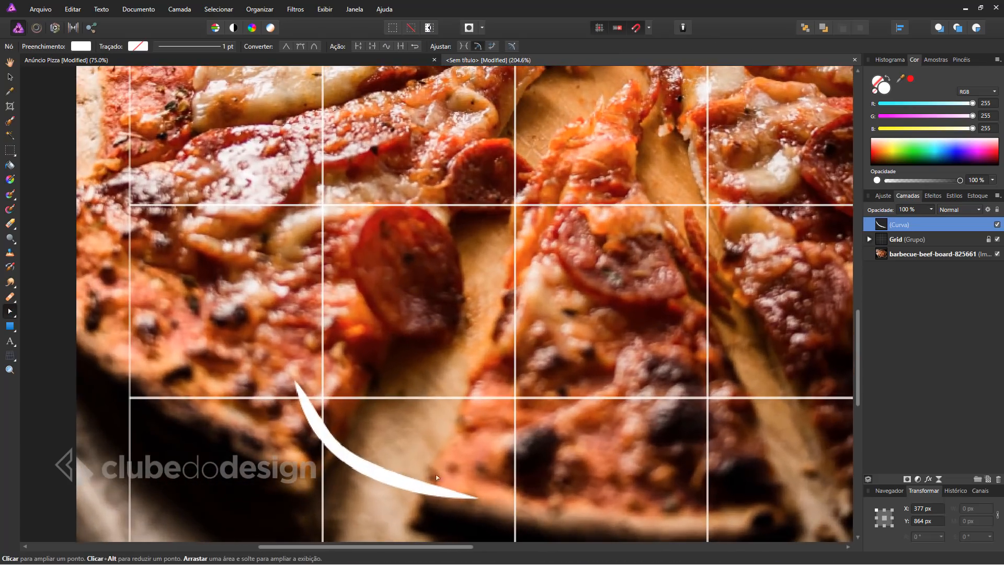
left_click_drag(341, 435, 334, 466)
left_click_drag(314, 507, 322, 503)
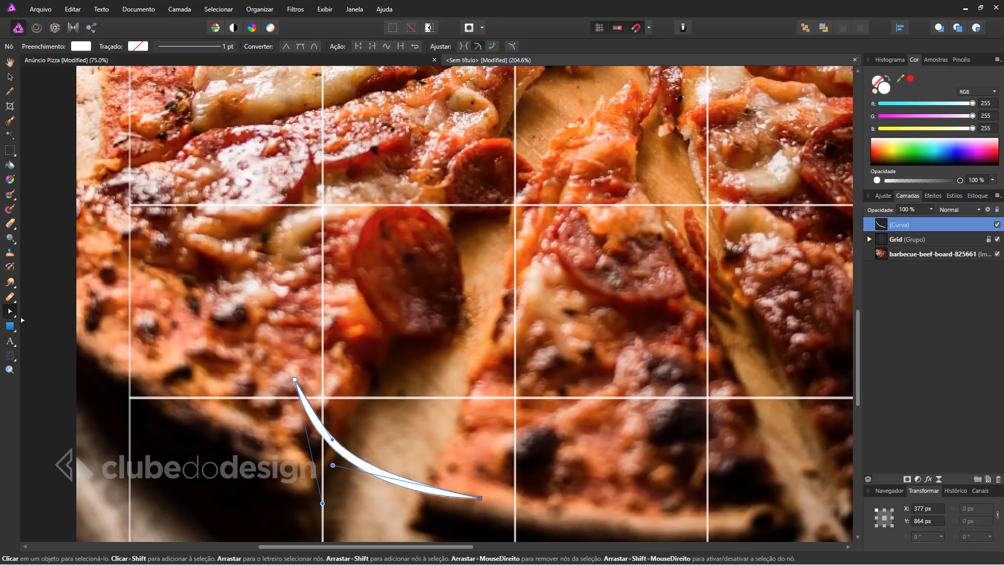
Step: Draw a closed two-barbed arrowhead at the shaft's upper end, using the arrow in Anúncio Pizza as reference, and fill it white
key("p")
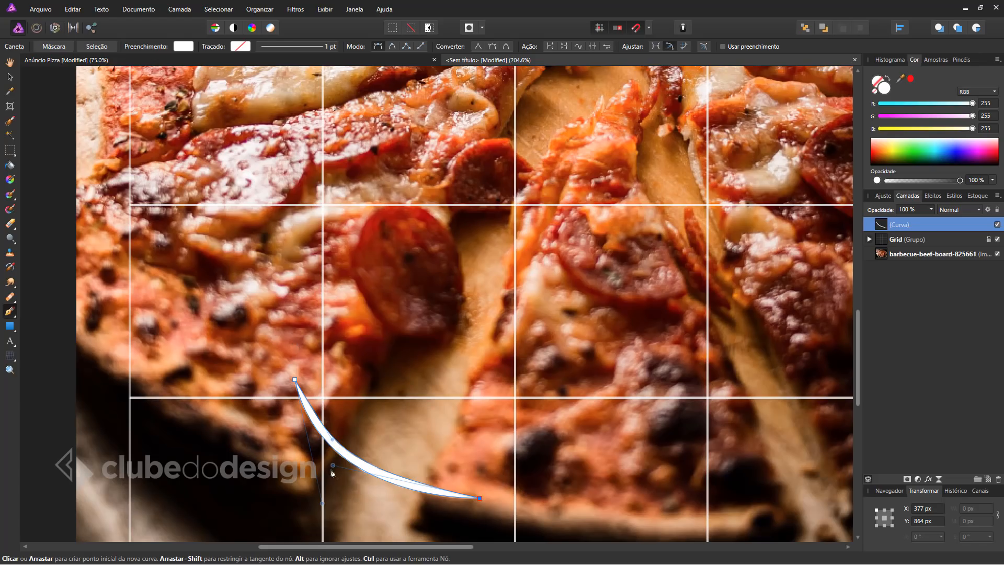
left_click(401, 63)
key("h")
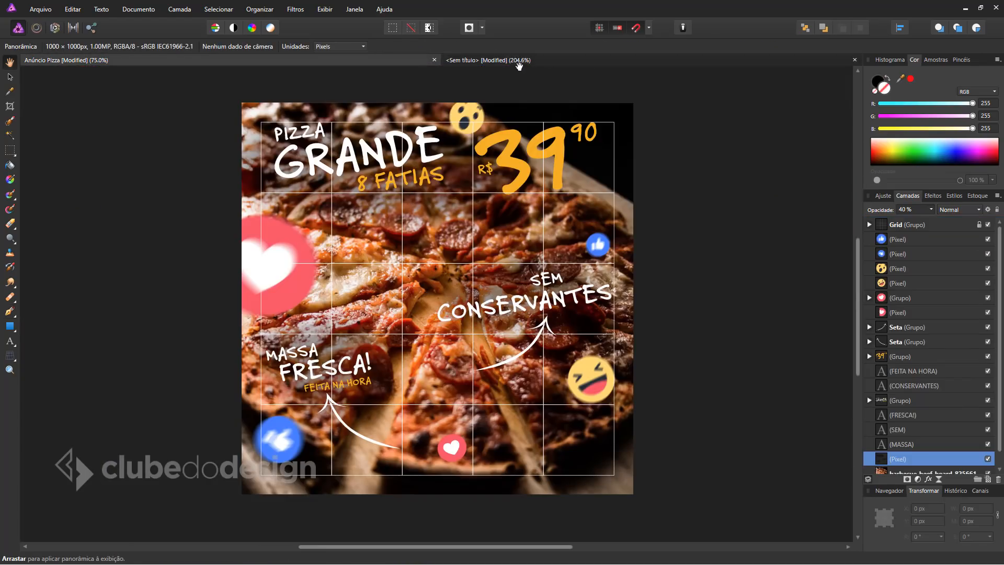
left_click(529, 64)
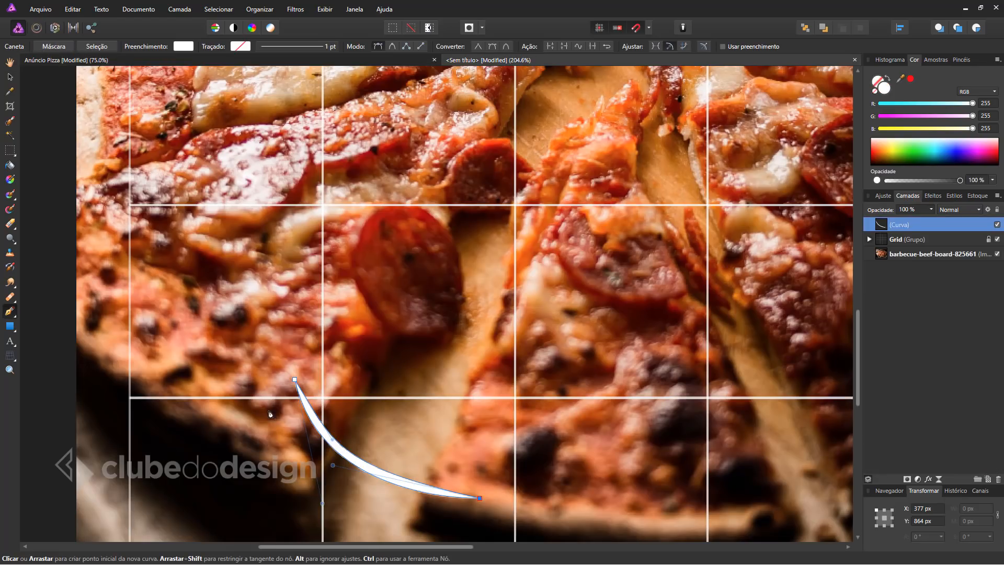
left_click(257, 446)
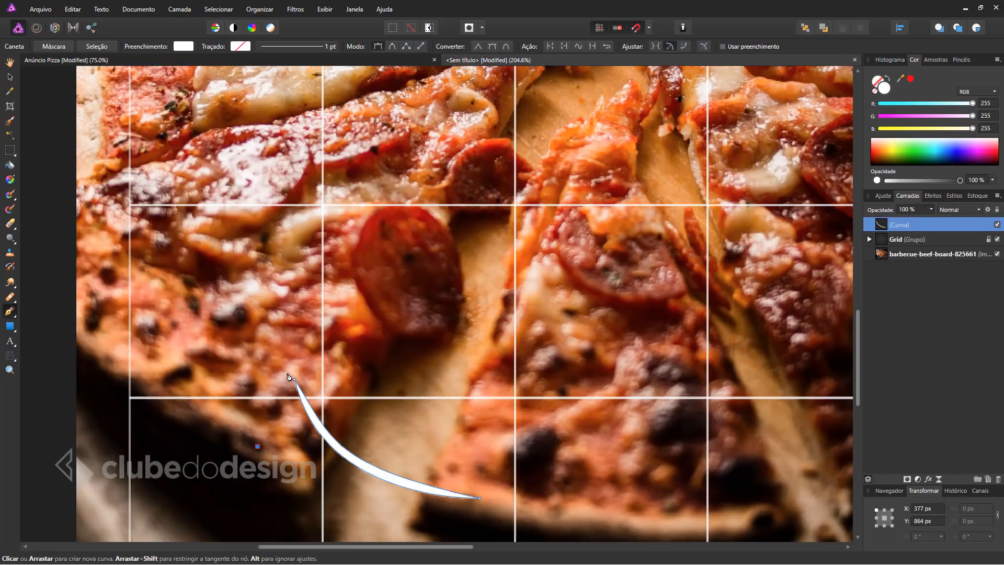
left_click_drag(283, 366, 266, 313)
left_click(333, 406)
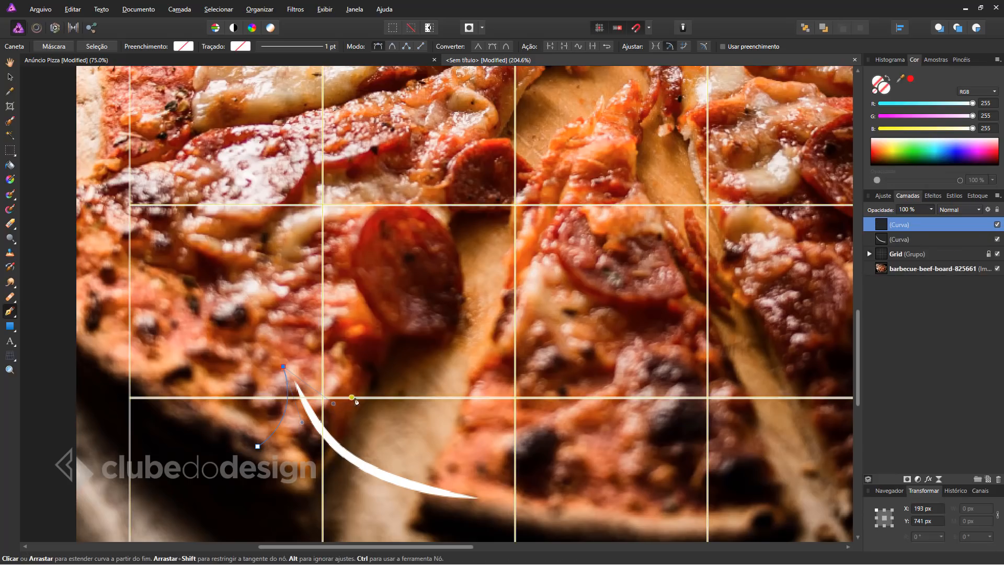
mouse_move(365, 387)
left_mouse_down()
mouse_move(391, 389)
mouse_move(391, 381)
mouse_move(364, 396)
left_mouse_up()
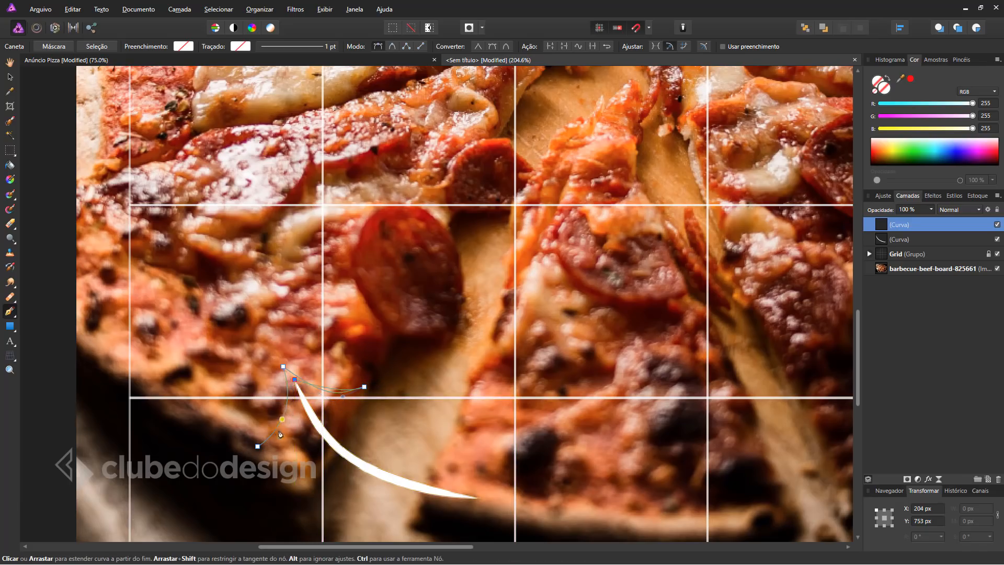
left_click(258, 447)
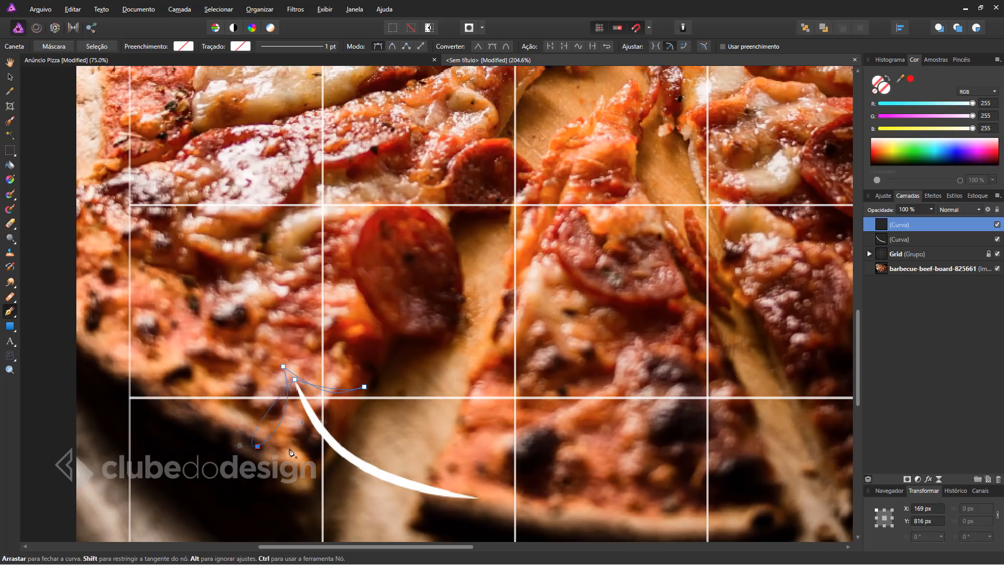
left_click_drag(218, 444, 211, 464)
left_click(184, 46)
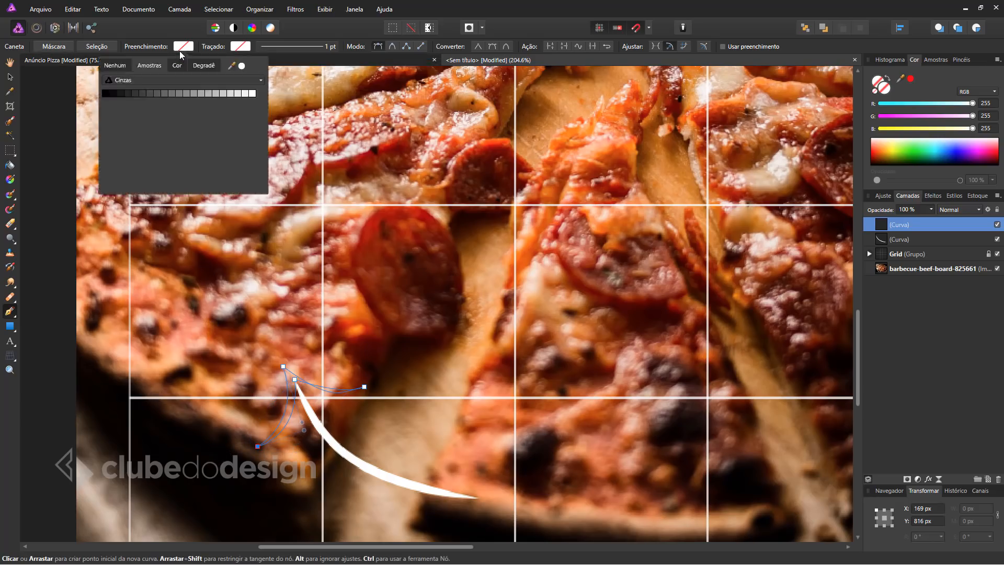
left_click(252, 93)
Step: Thicken the arrowhead's right barb by reshaping its lower edge with the Node tool and adding a node on its upper edge
left_click(13, 316)
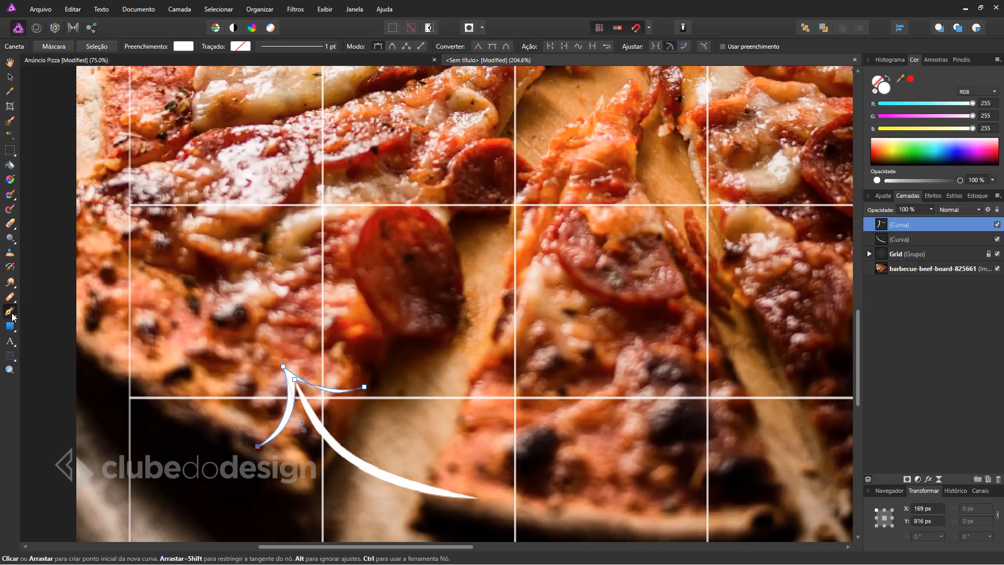
left_click(13, 314)
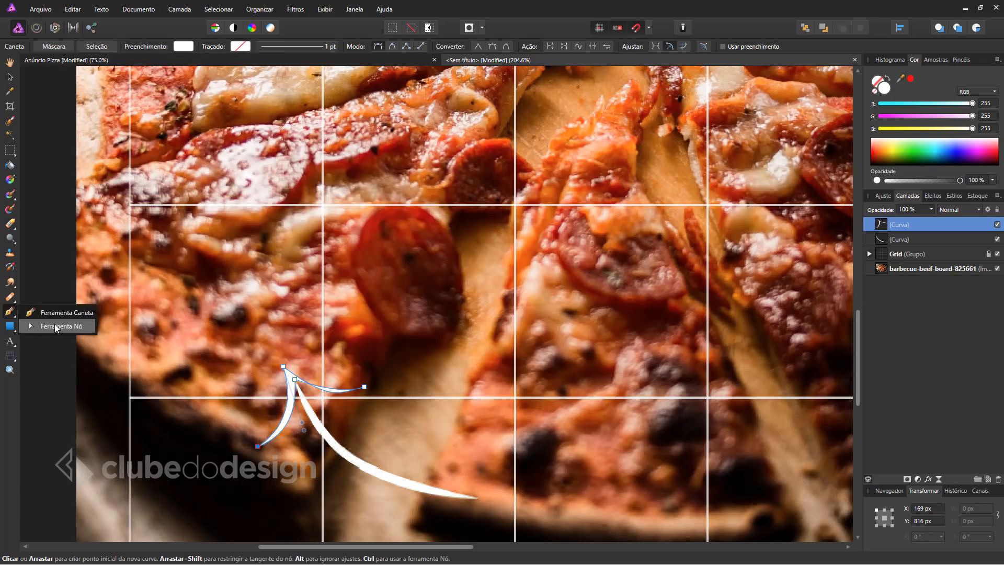
left_click(47, 325)
scroll(279, 376, "up", 5)
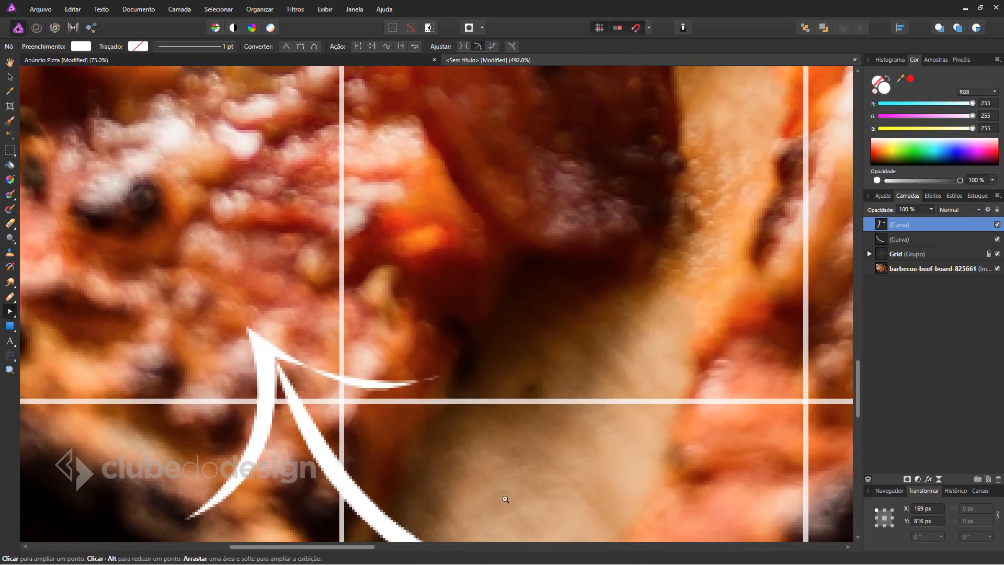
left_click(275, 357)
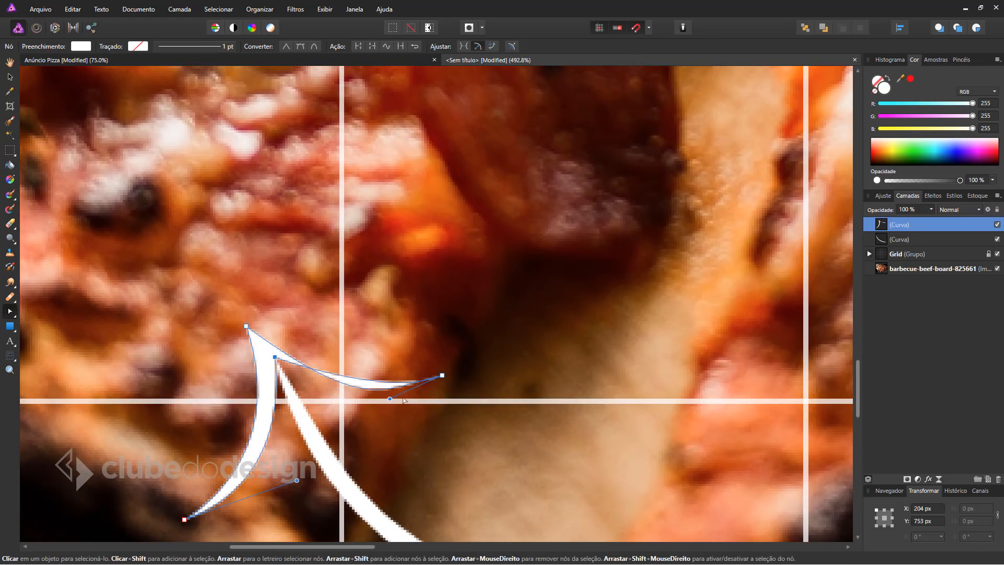
left_click_drag(390, 399, 330, 440)
left_click(374, 389)
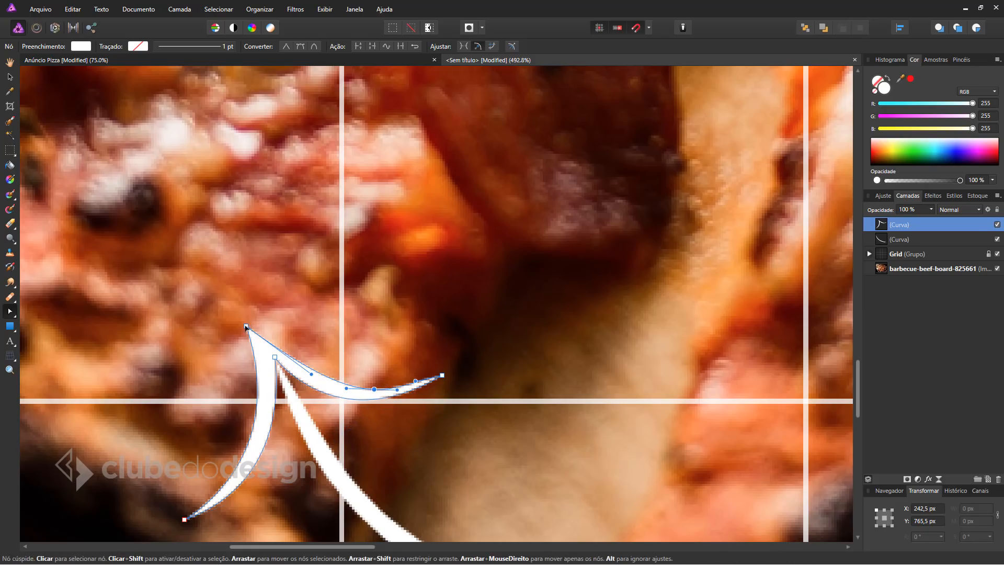
Step: Shift the arrowhead's tip slightly up and right, even out both barbs with its handles, and deselect it
left_click_drag(248, 326, 256, 321)
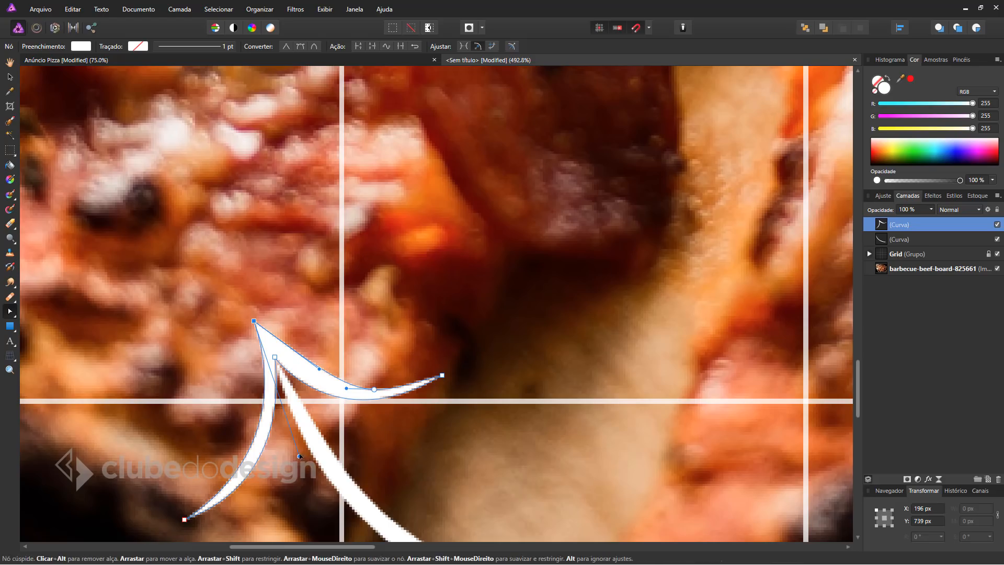
left_click_drag(299, 456, 286, 465)
left_click_drag(319, 368, 309, 376)
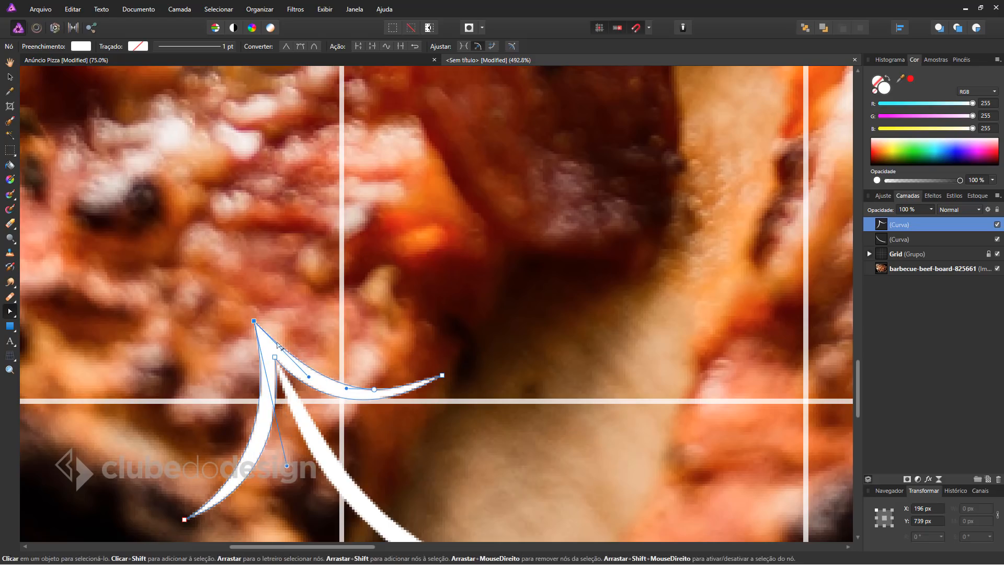
left_click(484, 450)
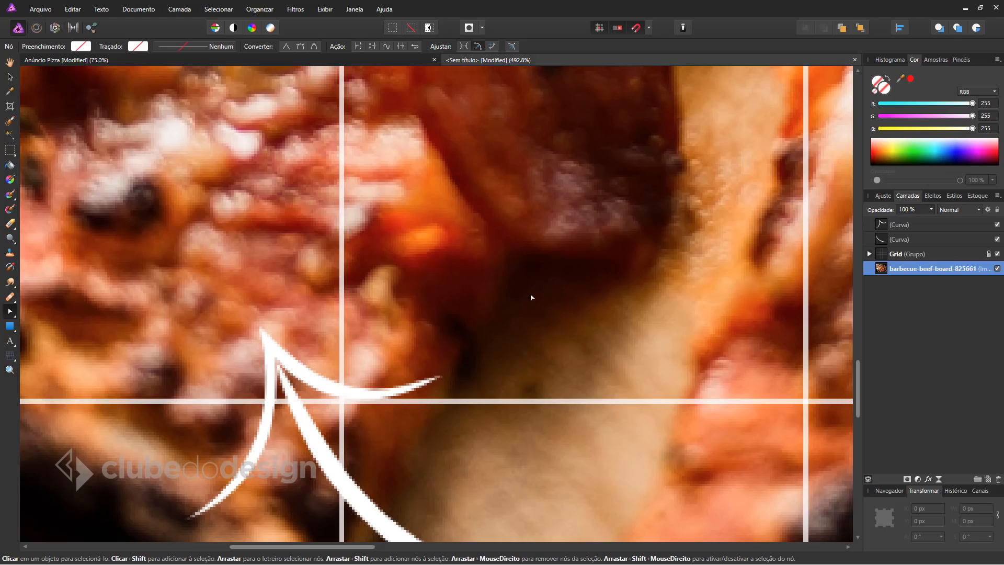
key("ctrl+0")
left_click(776, 251)
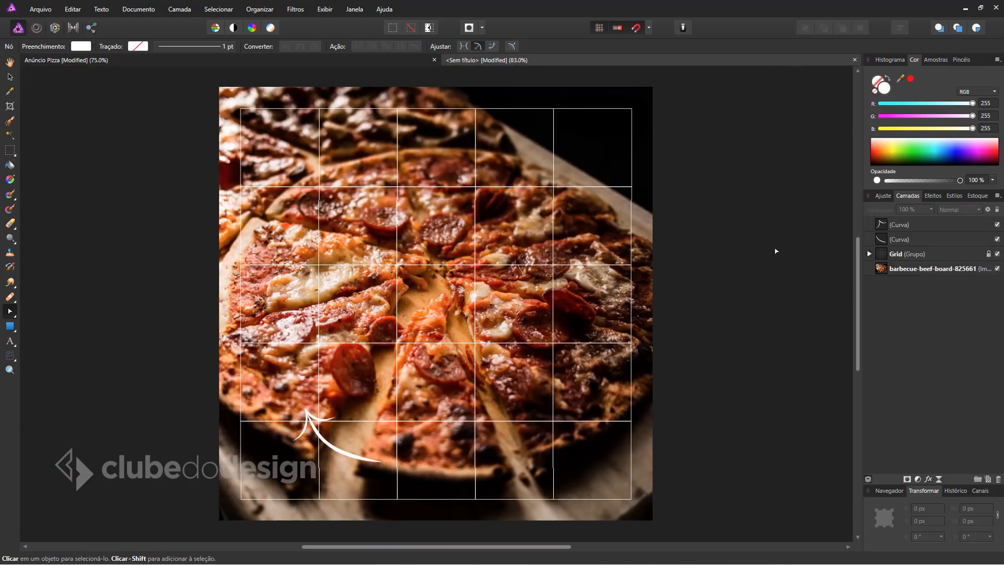
left_click(15, 79)
left_click_drag(254, 385, 255, 421)
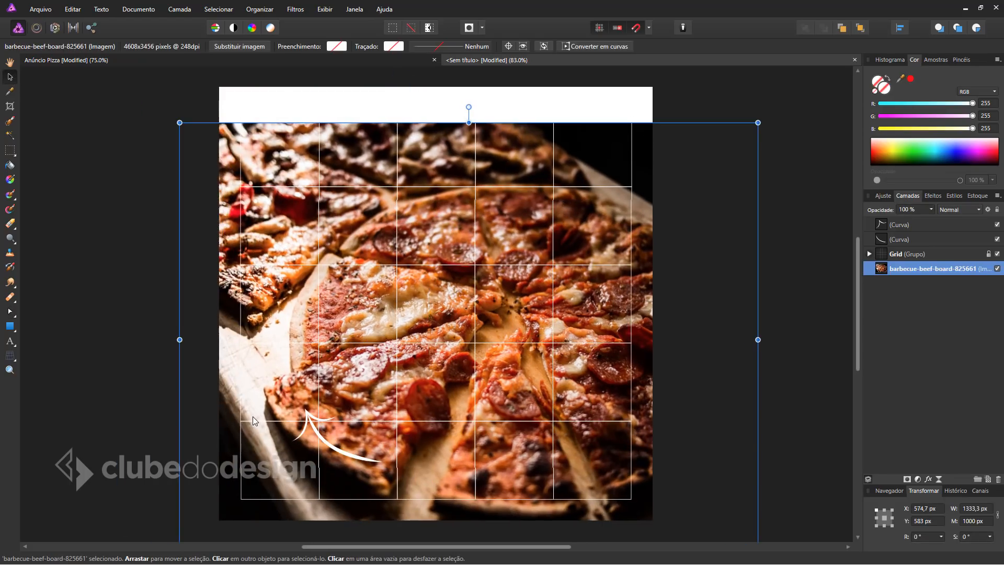
key("ctrl+z")
left_click(578, 527)
Step: Group the arrow's shaft and head curves, rename the group as Seta, and deselect it
left_click_drag(43, 314, 425, 476)
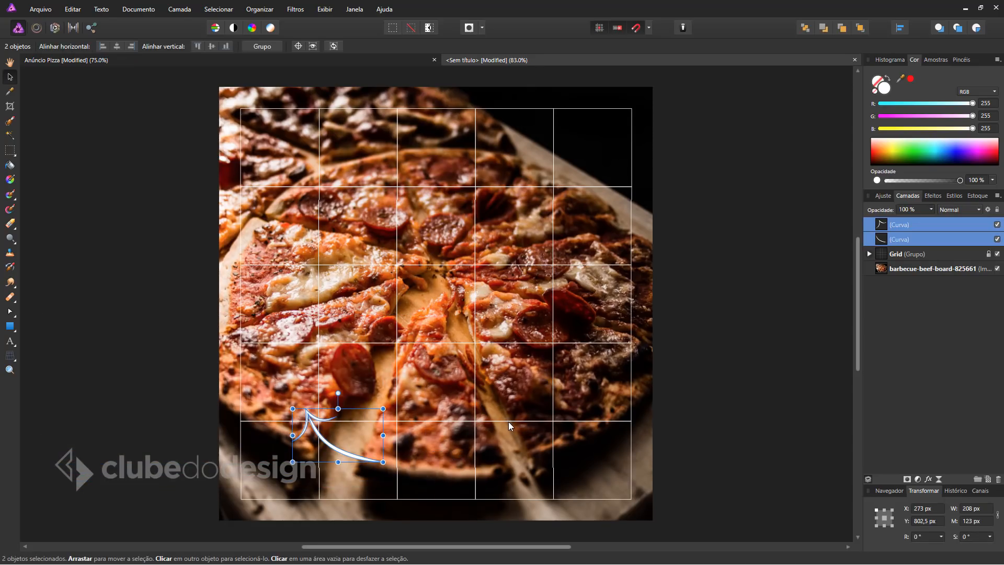
key("ctrl+g")
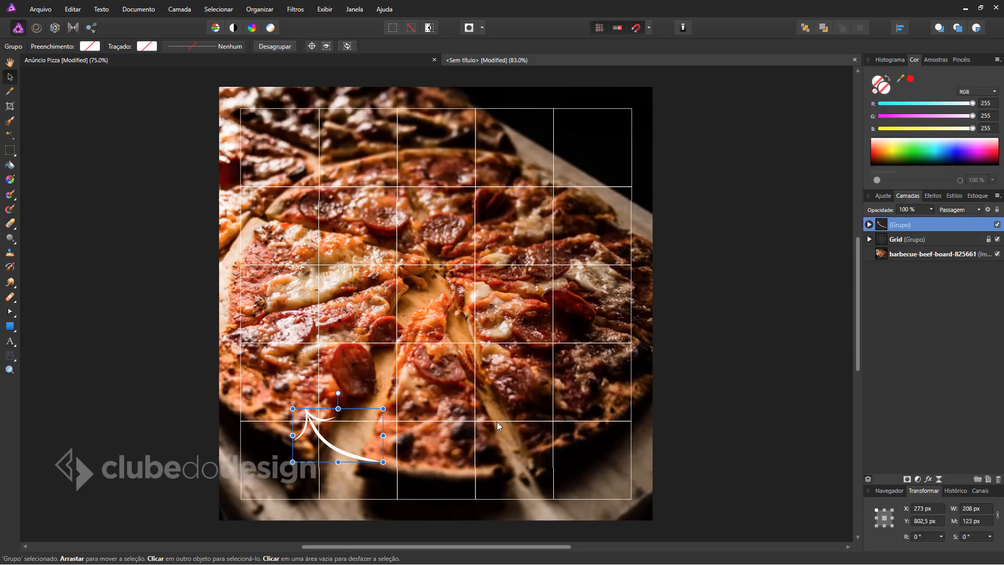
double_click(909, 225)
type("Seta")
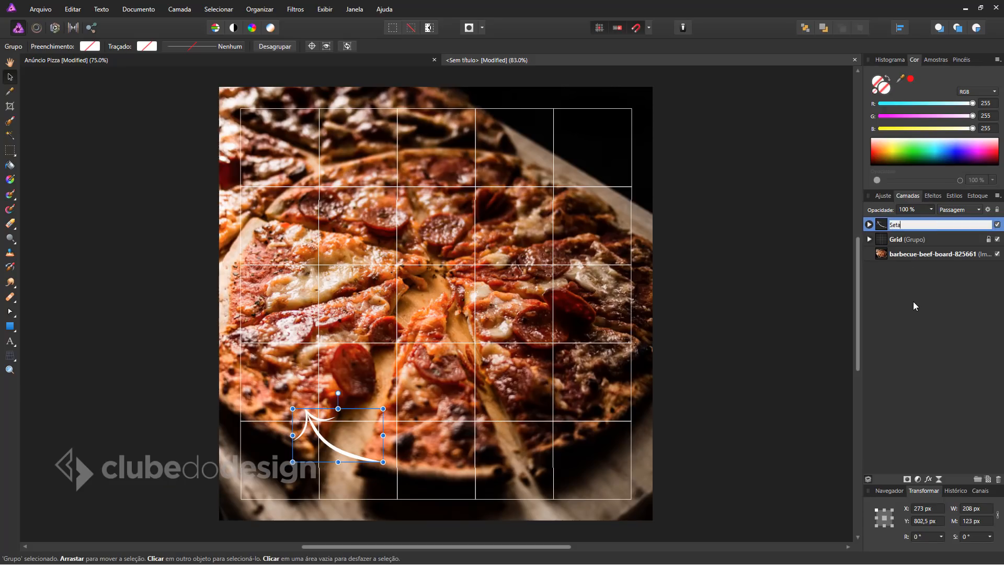
key("Return")
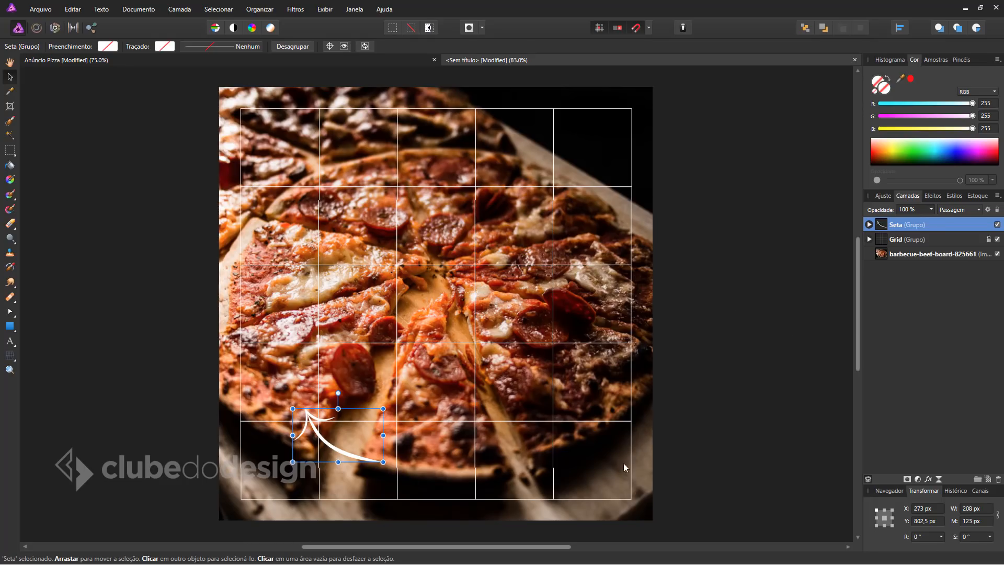
left_click(743, 387)
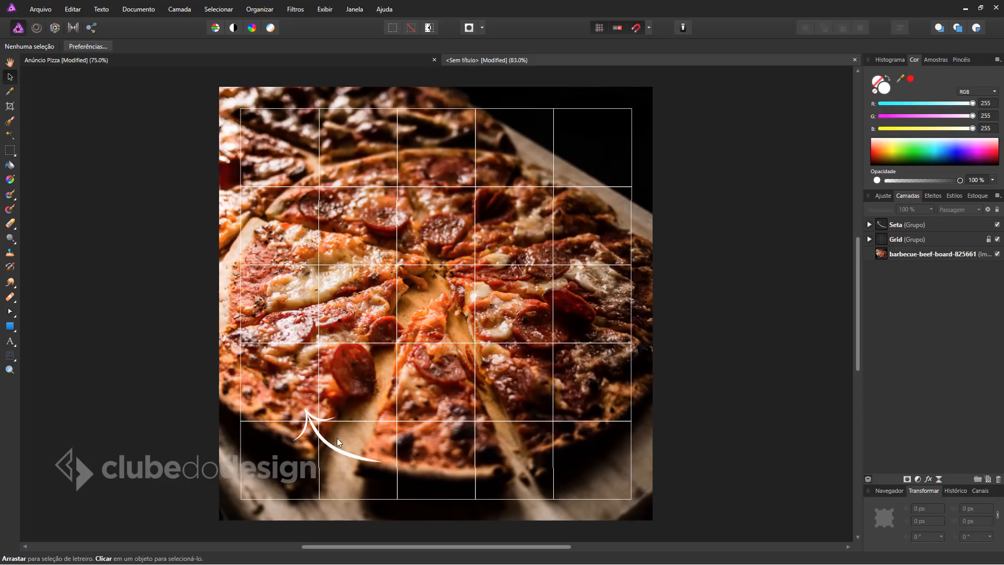
Step: Duplicate the Seta group and place the copy right of the page centre, at about X 612 px and Y 647 px
left_click_drag(360, 426, 446, 390)
left_click(330, 445)
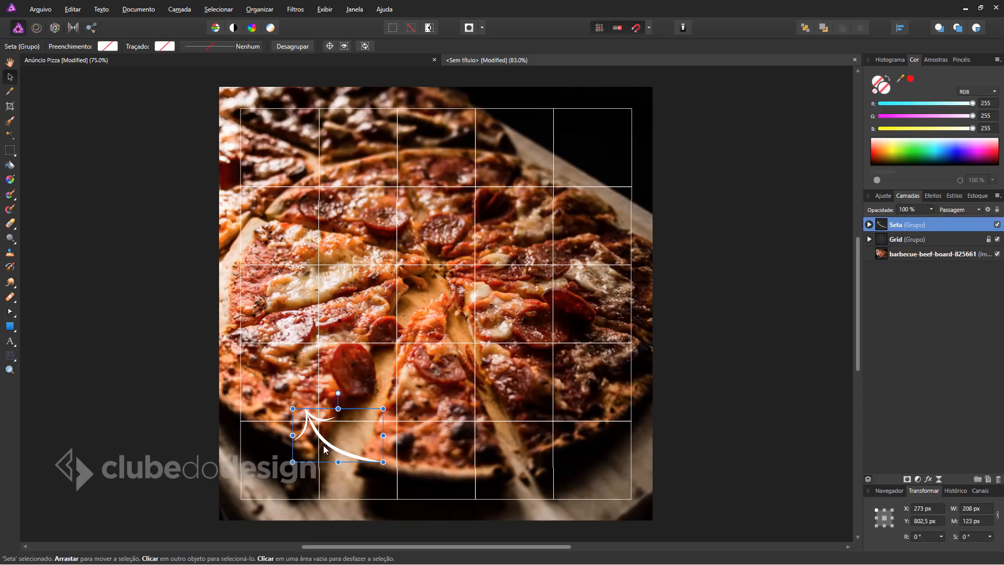
left_click_drag(330, 445, 476, 380)
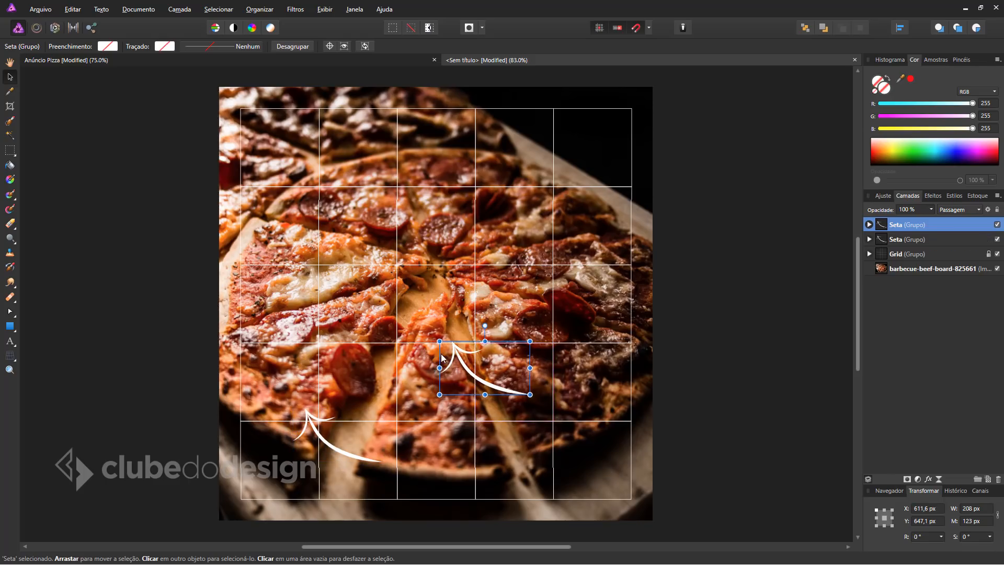
Step: Flip the copied arrow horizontally, then place it slightly smaller a little farther up and right on the pizza
right_click(479, 382)
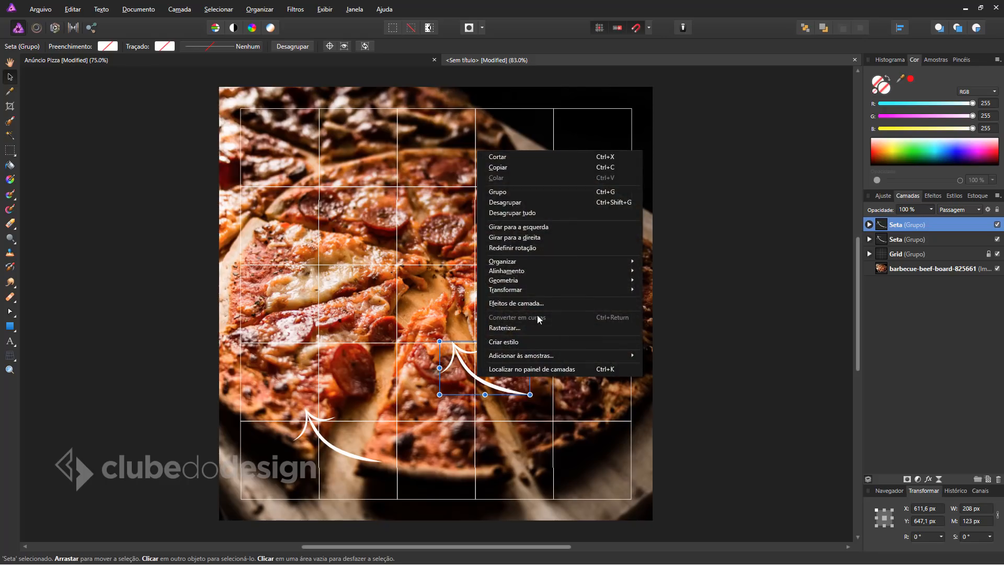
mouse_move(529, 288)
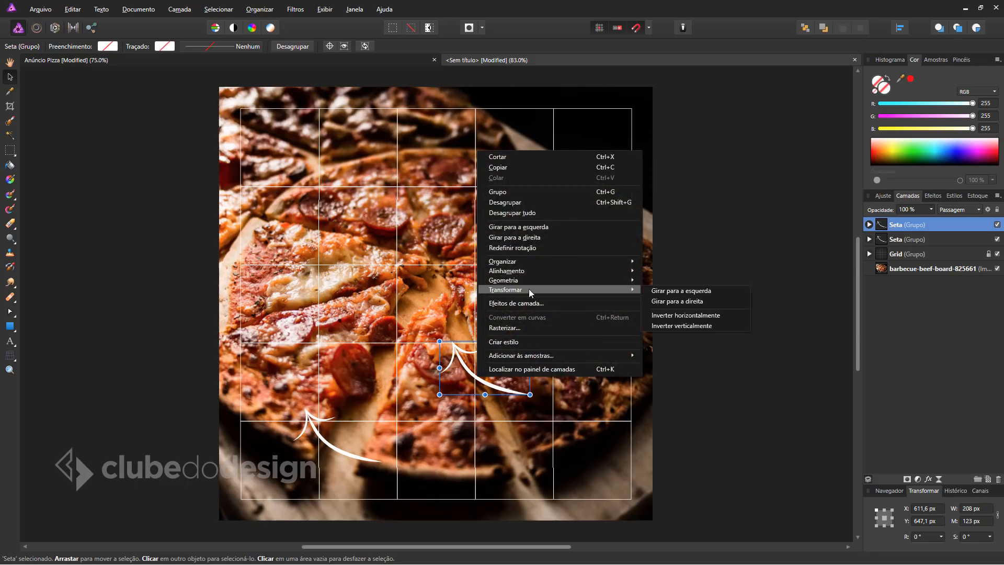
left_click(679, 315)
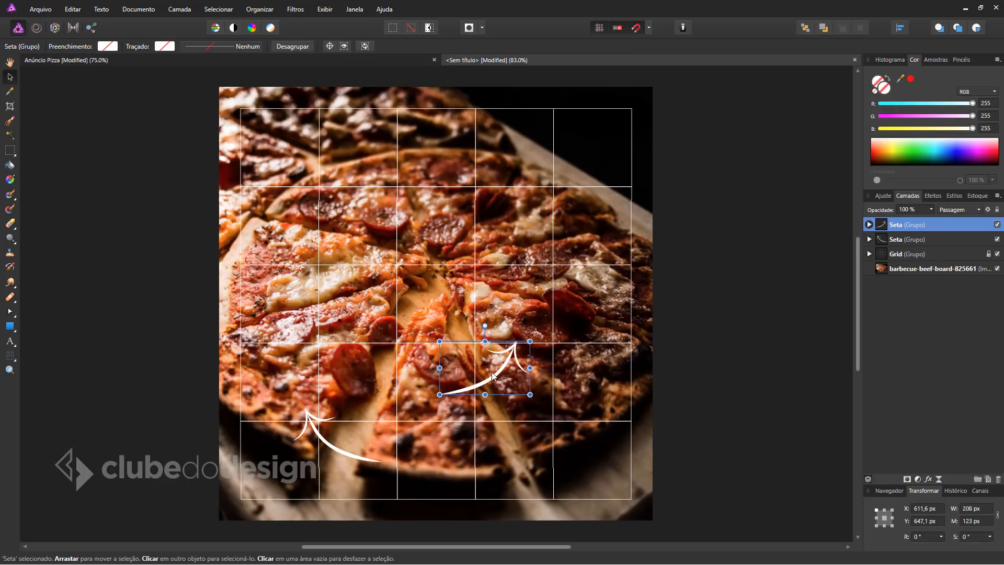
left_click_drag(492, 375, 511, 350)
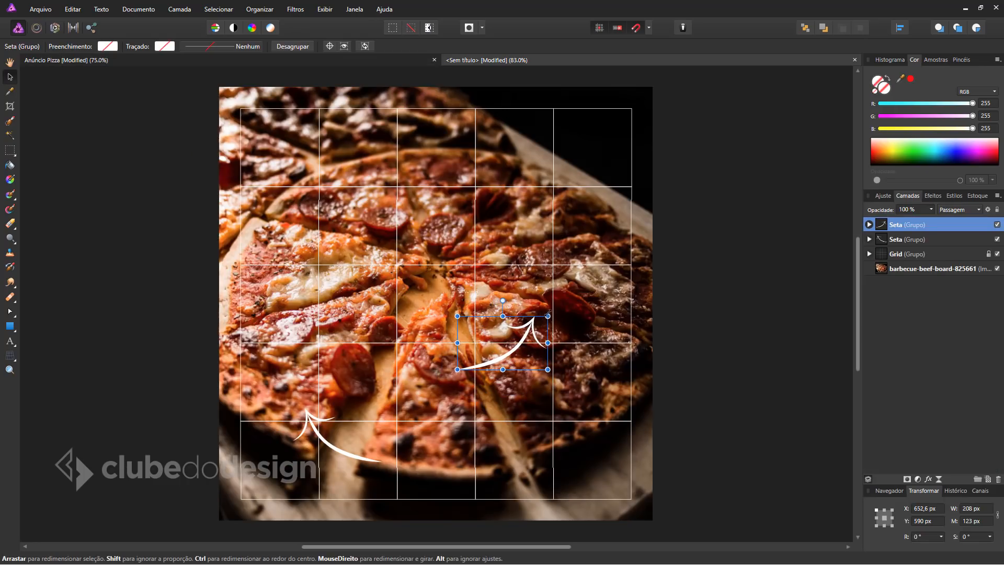
left_click_drag(547, 316, 528, 325)
key("ctrl+d")
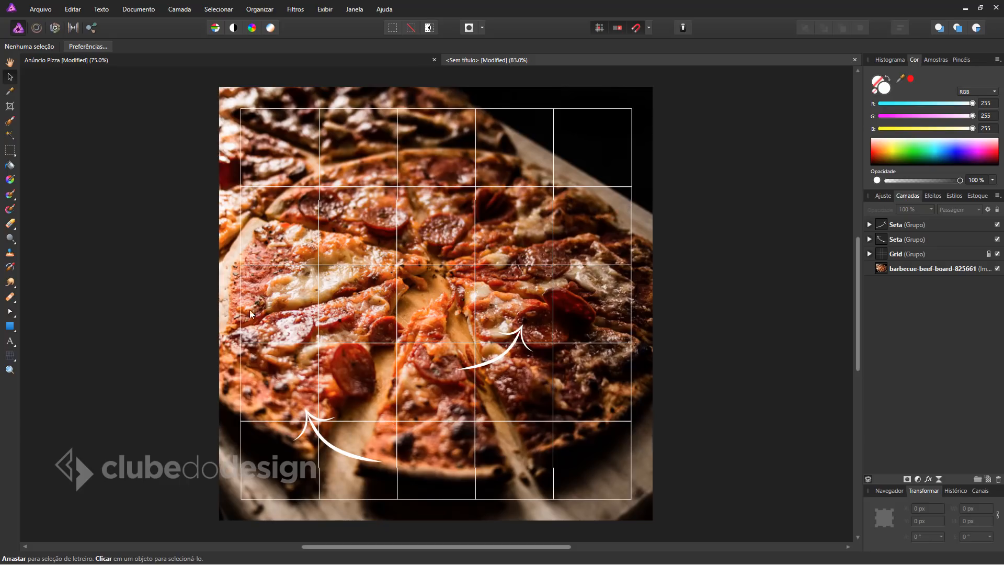
Step: Add the artistic text "massa" above the lower-left arrow's head
key("t")
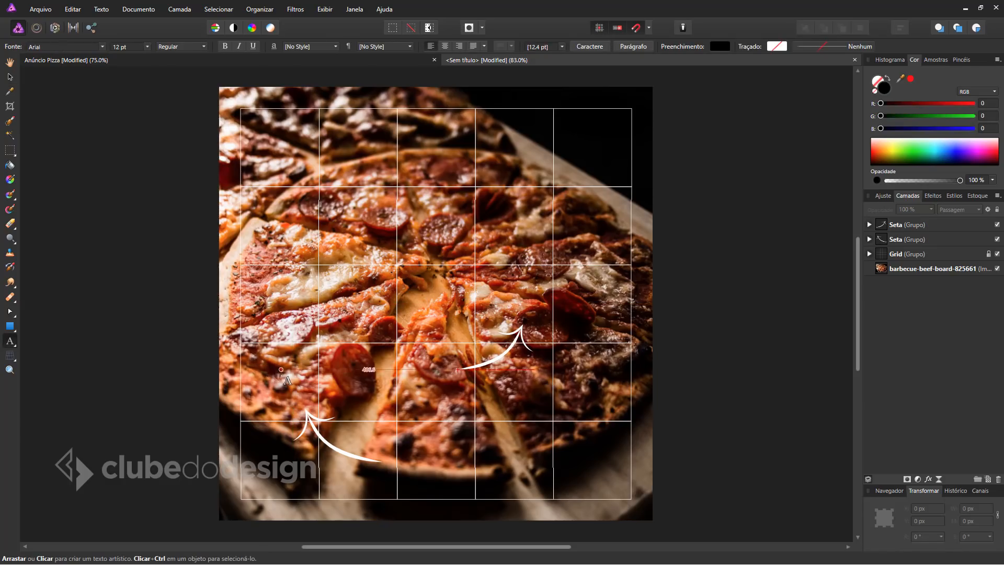
left_click(273, 369)
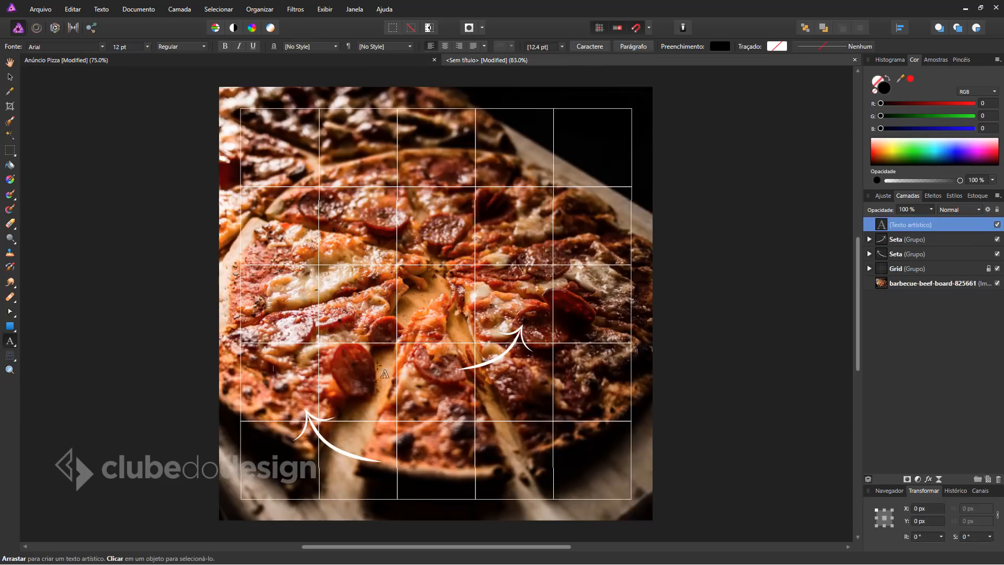
left_click(306, 384)
type("massa")
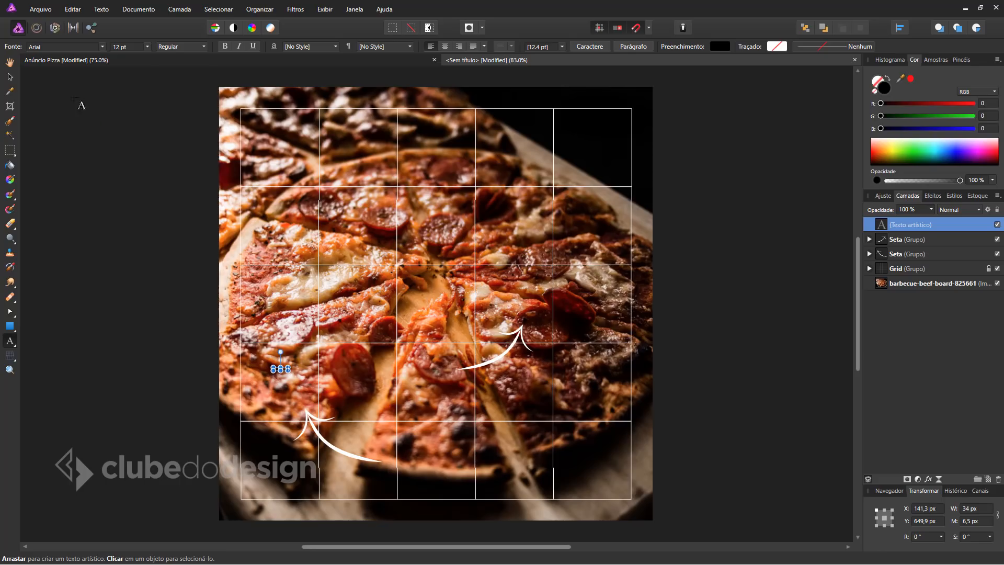
left_click(10, 78)
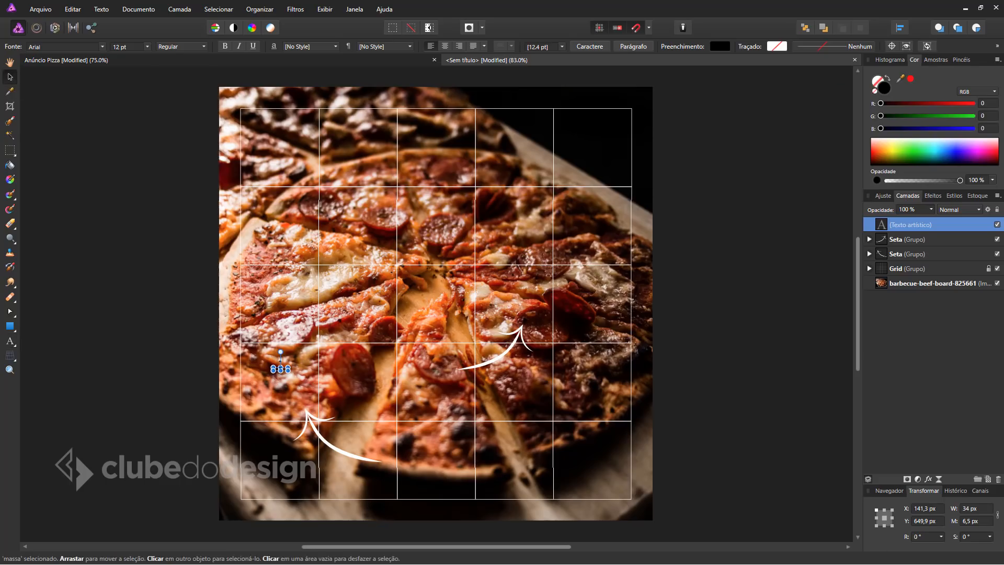
Step: Fill the "massa" text with white from the grey swatches and enlarge it to about 74 pt
left_click(718, 47)
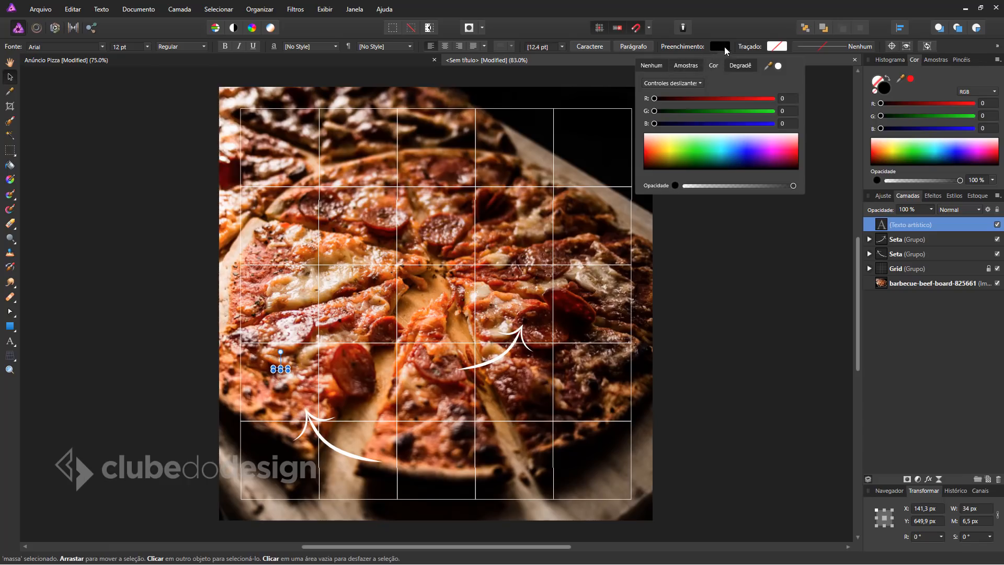
left_click(689, 68)
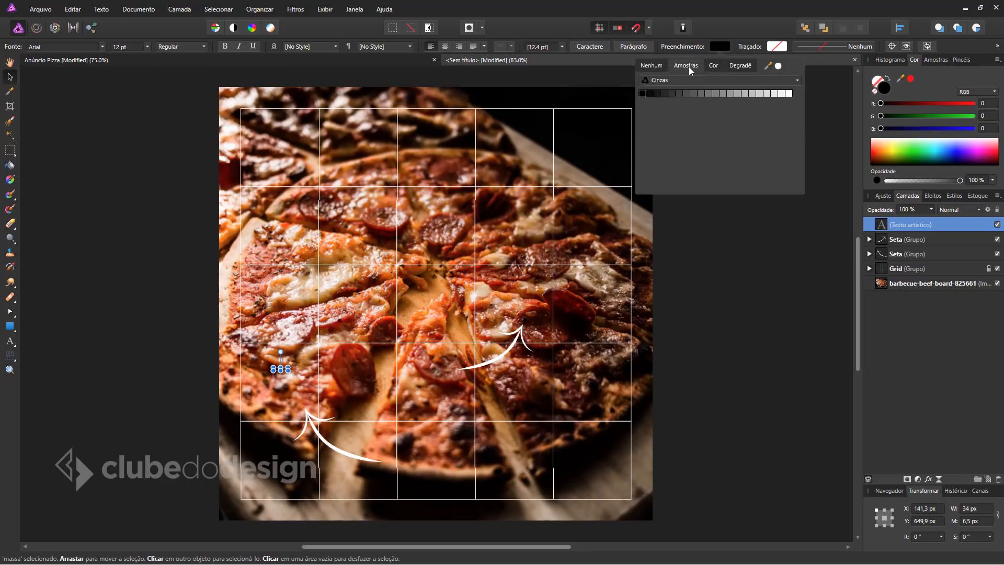
left_click(789, 93)
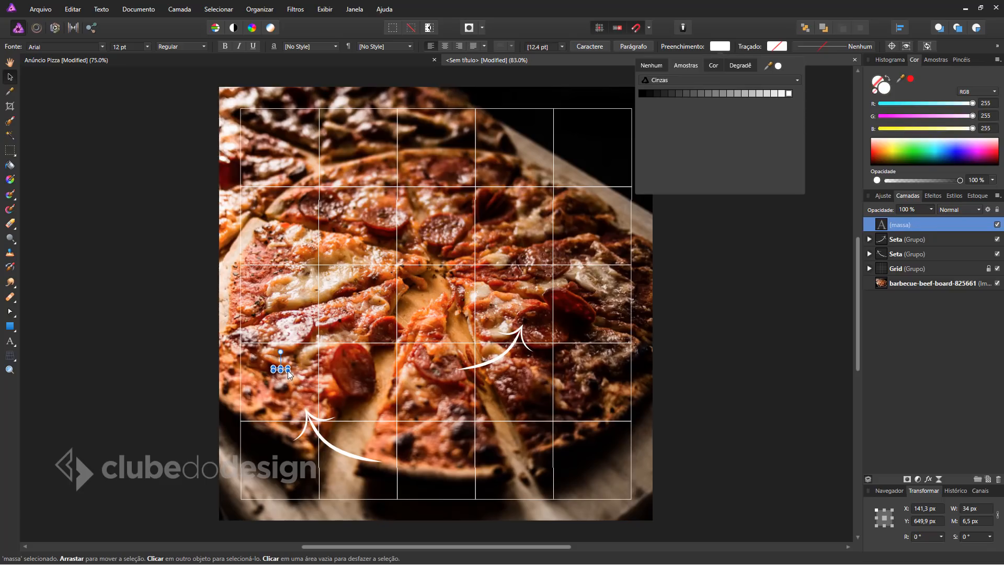
left_click_drag(288, 372, 336, 371)
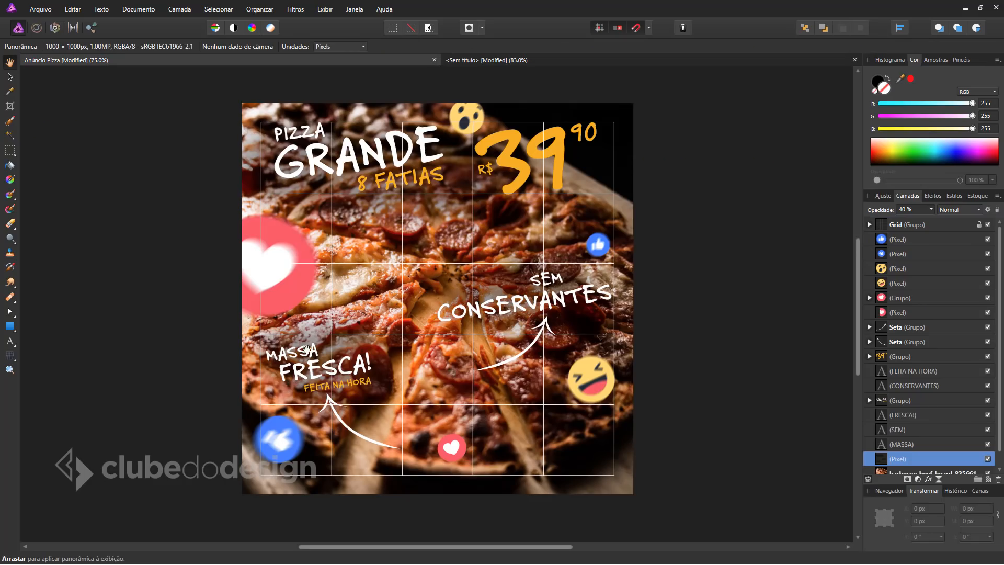
Step: Check the MASSA text's font in the Anúncio Pizza document and apply Felt Tip Roman Bold to the "massa" text in the untitled document
left_click(10, 77)
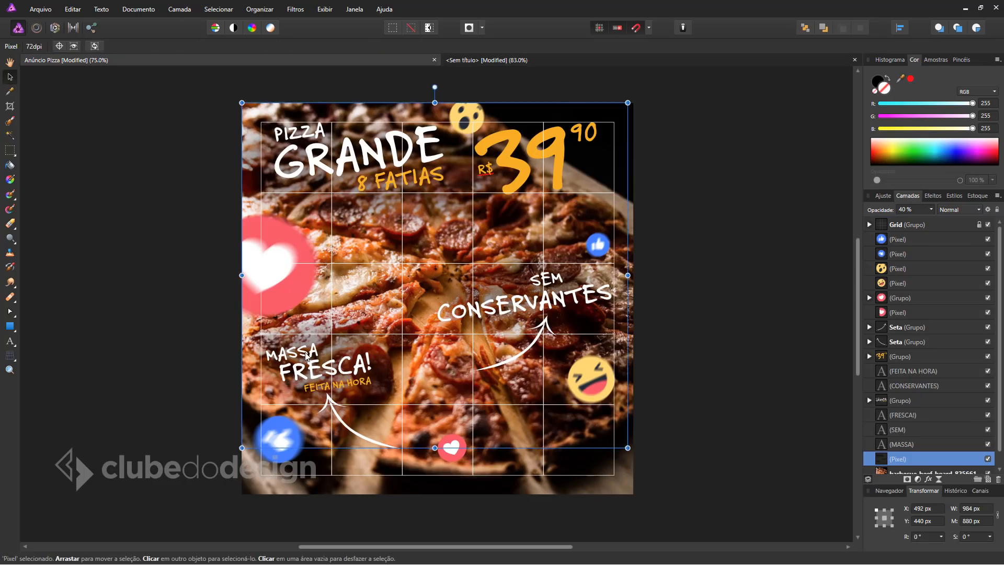
left_click(306, 356)
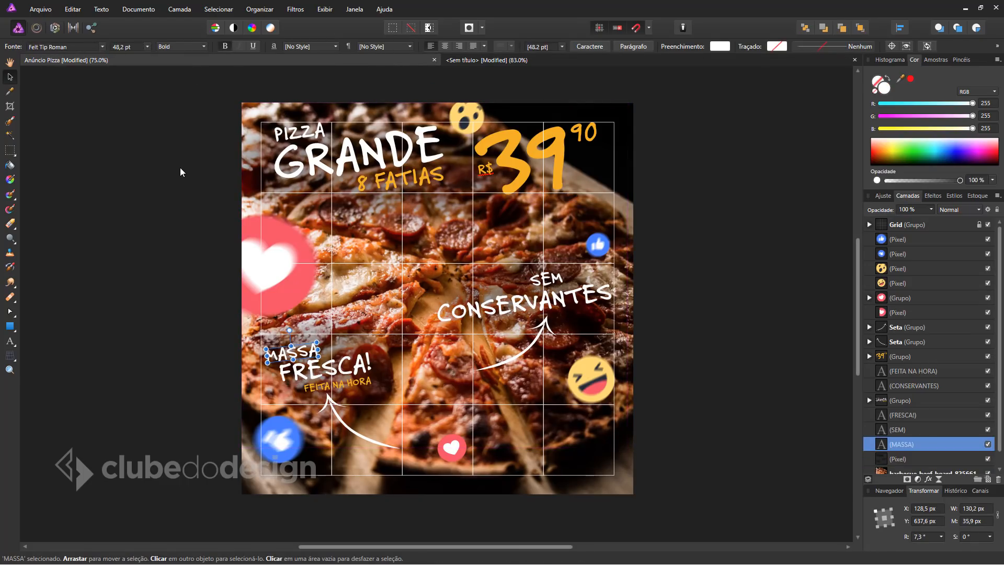
left_click(518, 60)
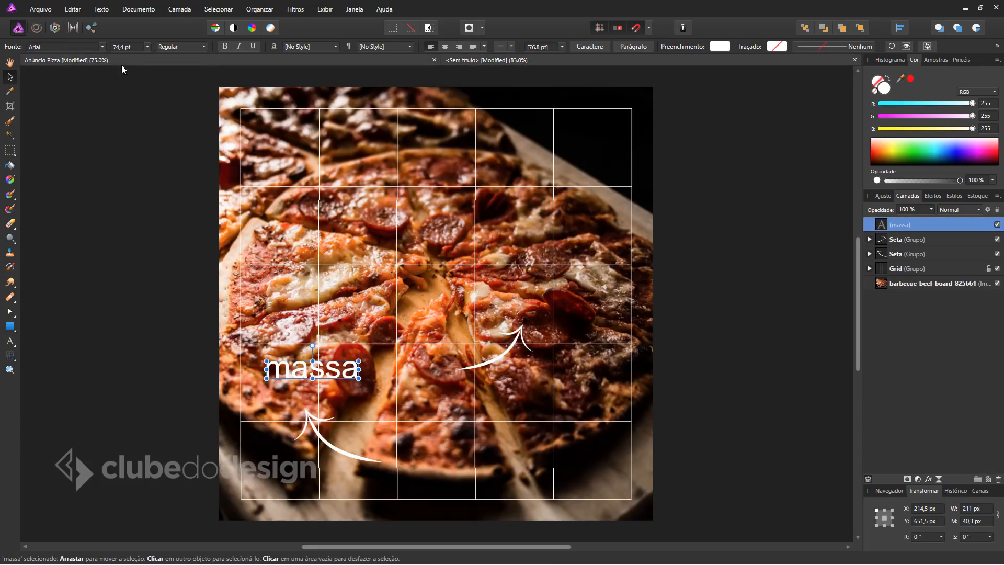
left_click(103, 47)
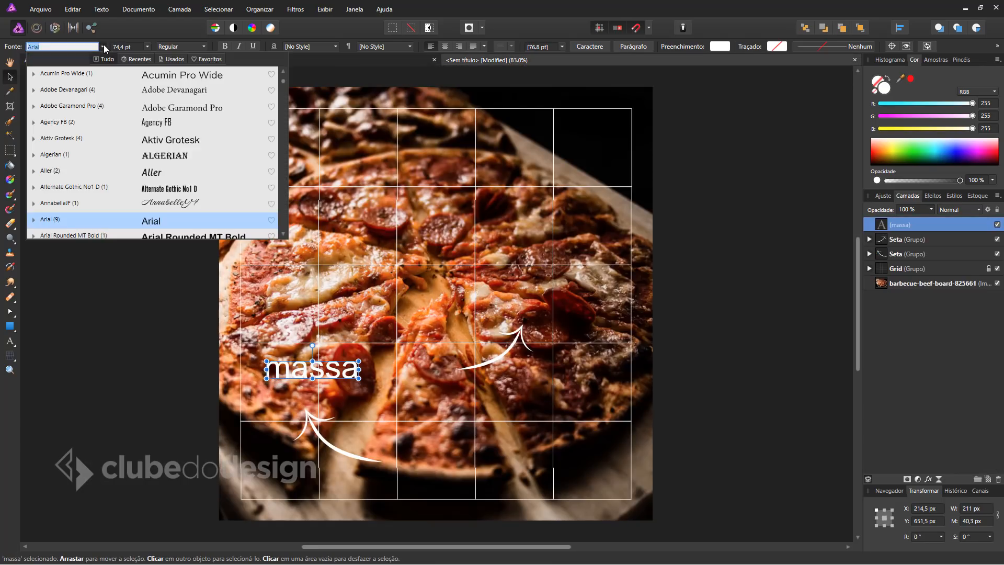
type("felt")
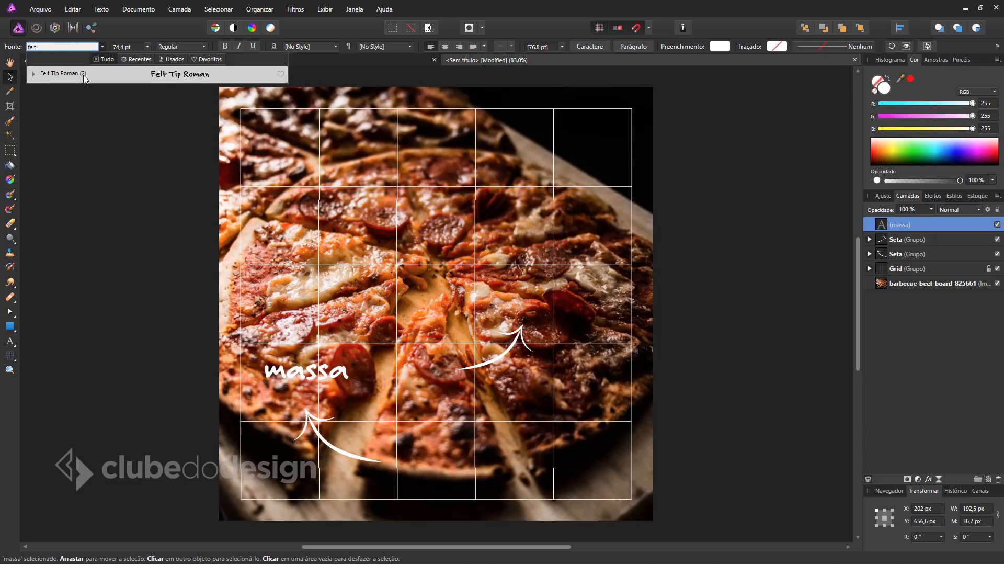
left_click(83, 74)
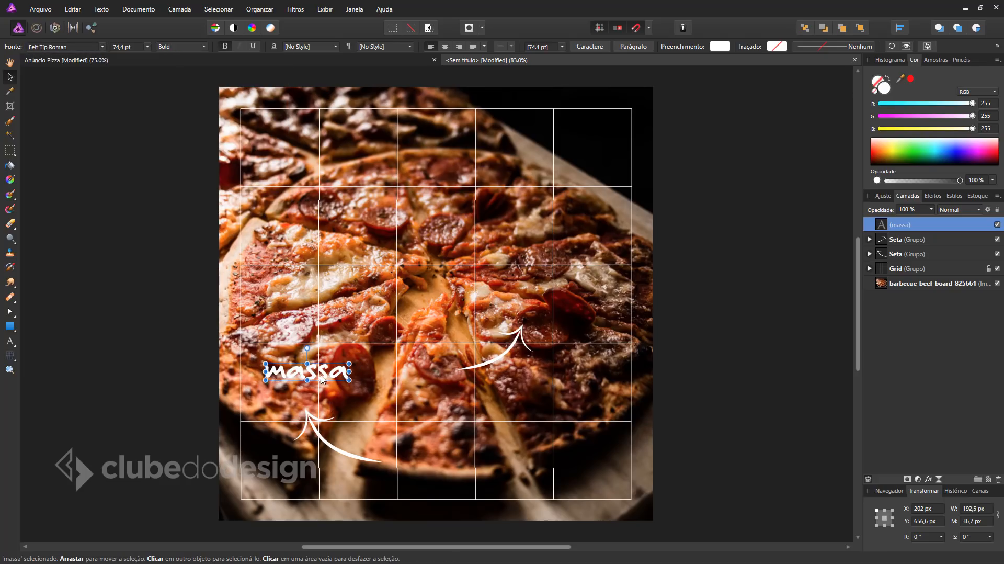
Step: Retype the "massa" text in capitals as MASSA and move it slightly up, to about X 200 px and Y 636 px
left_click(337, 387)
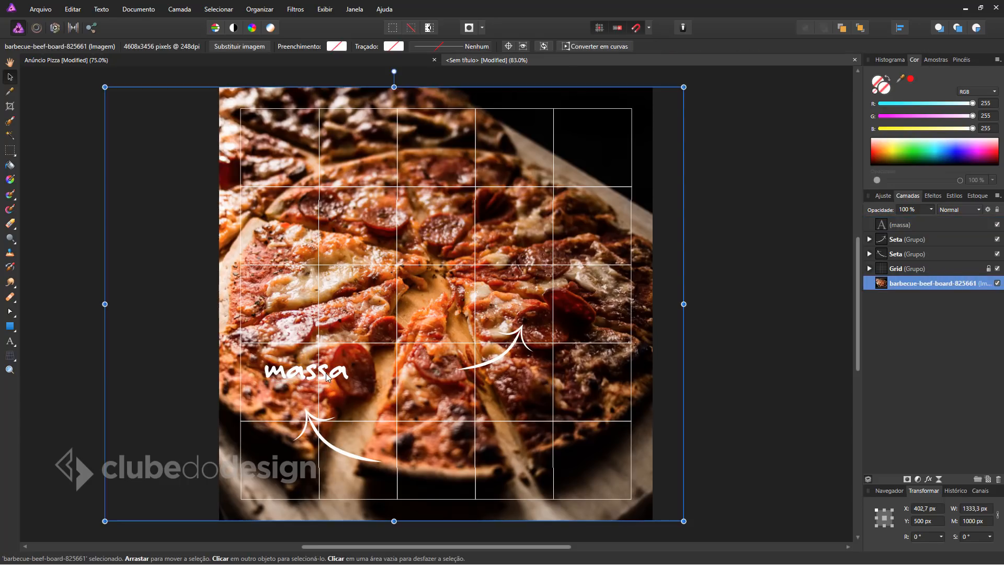
left_click(327, 377)
double_click(327, 374)
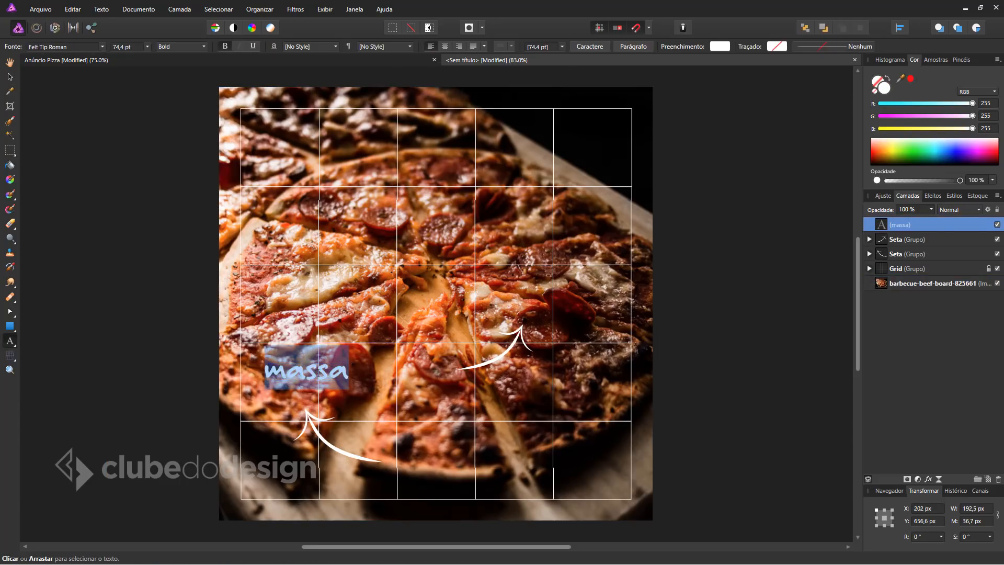
type("MASSA")
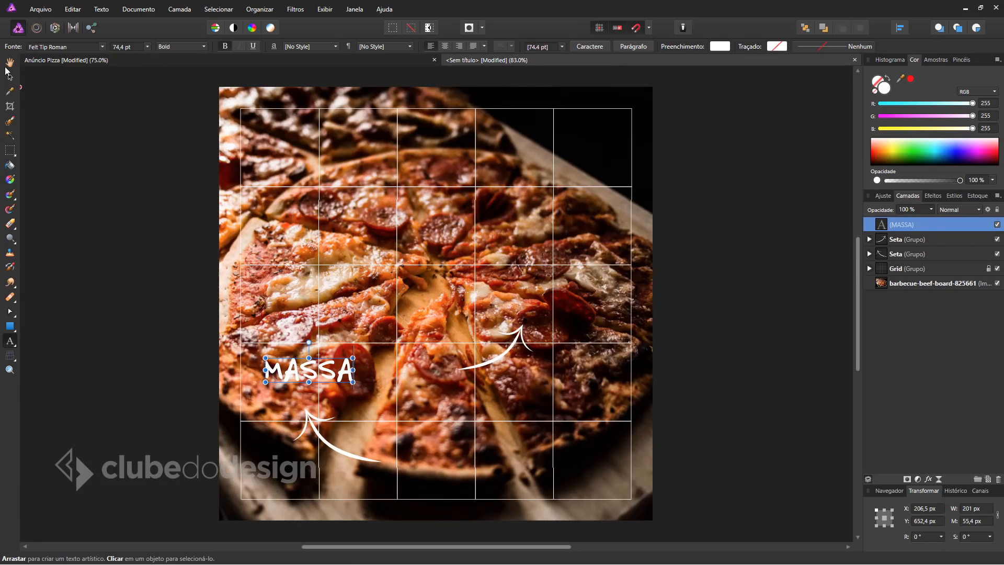
left_click(9, 77)
left_click_drag(329, 377, 325, 369)
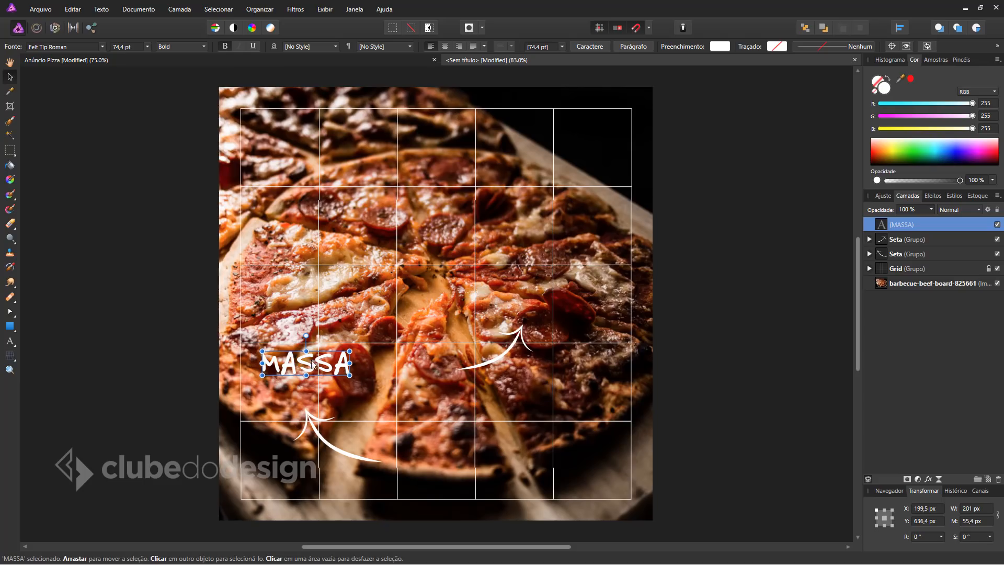
Step: Duplicate the MASSA text just below and to the right, and change the copy's wording to FRESCA
left_click_drag(325, 362, 345, 394)
double_click(343, 392)
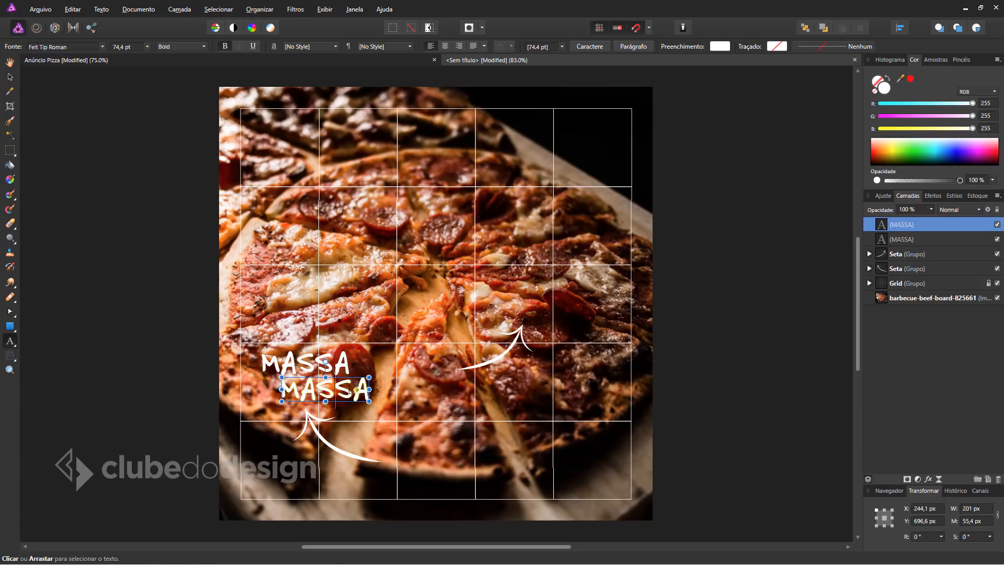
double_click(320, 390)
type("FRESCA")
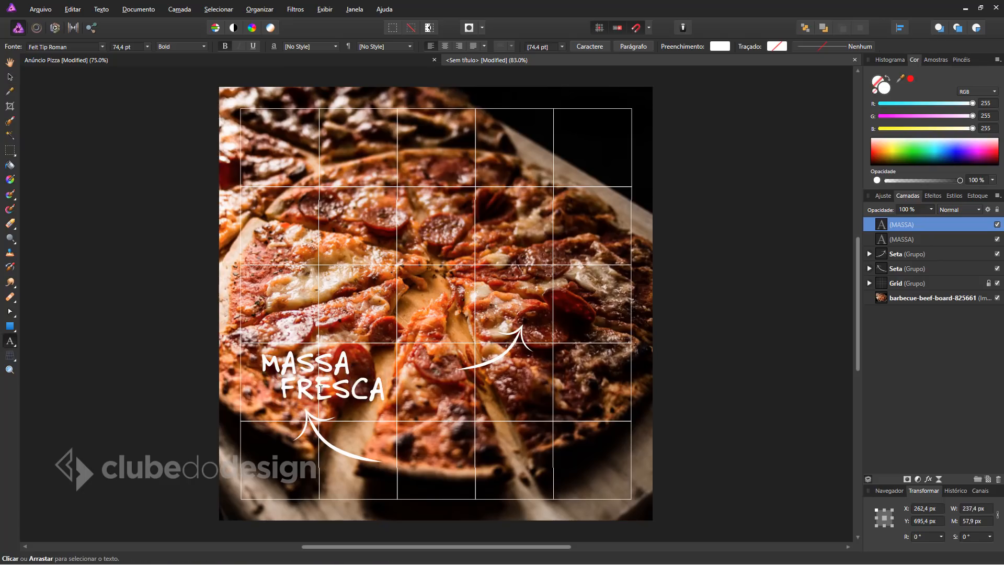
key("Escape")
left_click(10, 77)
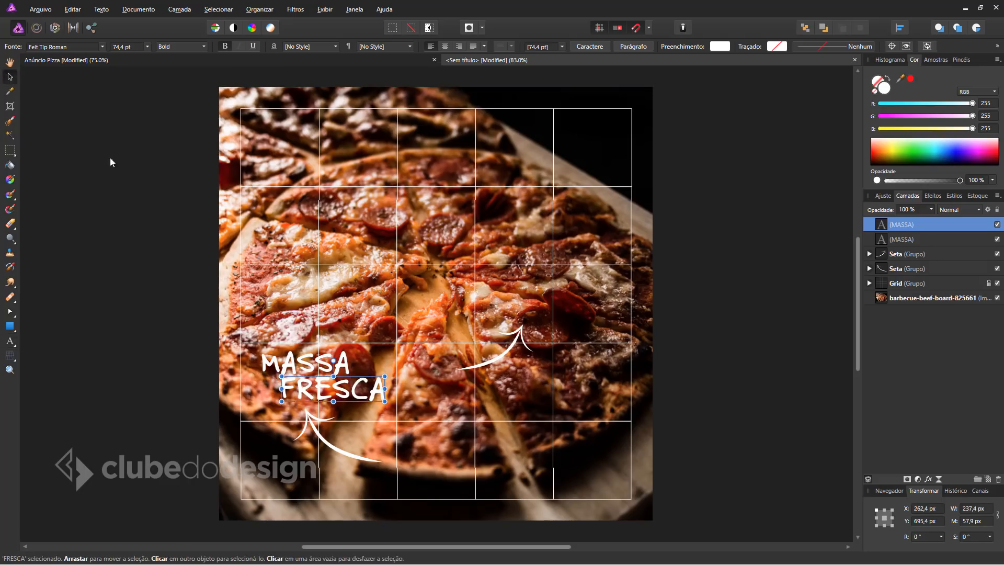
Step: Shrink MASSA to about 48.5 pt and fit FRESCA closely beneath it, comparing the layout with the Anúncio Pizza document
left_click(346, 363)
left_click_drag(349, 351, 305, 387)
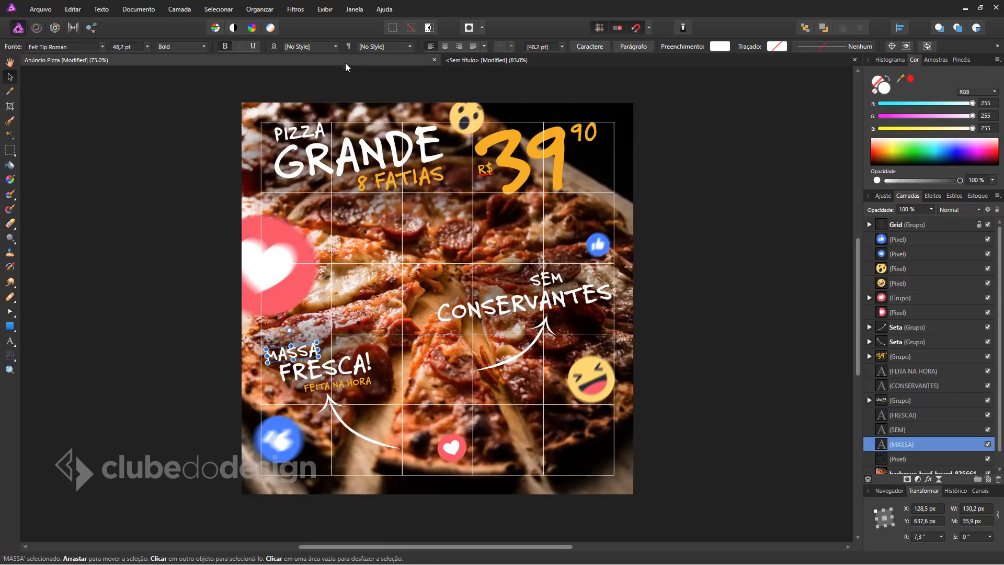
left_click(565, 58)
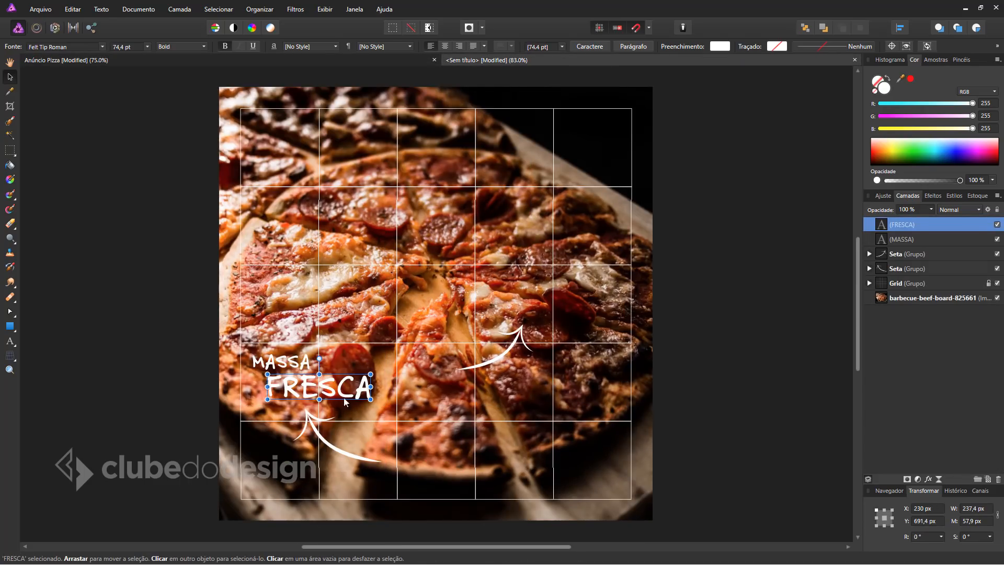
Step: Lock the barbecue-beef-board background image layer so it cannot be moved while selecting the texts
left_click_drag(194, 347, 364, 393)
key("ctrl+z")
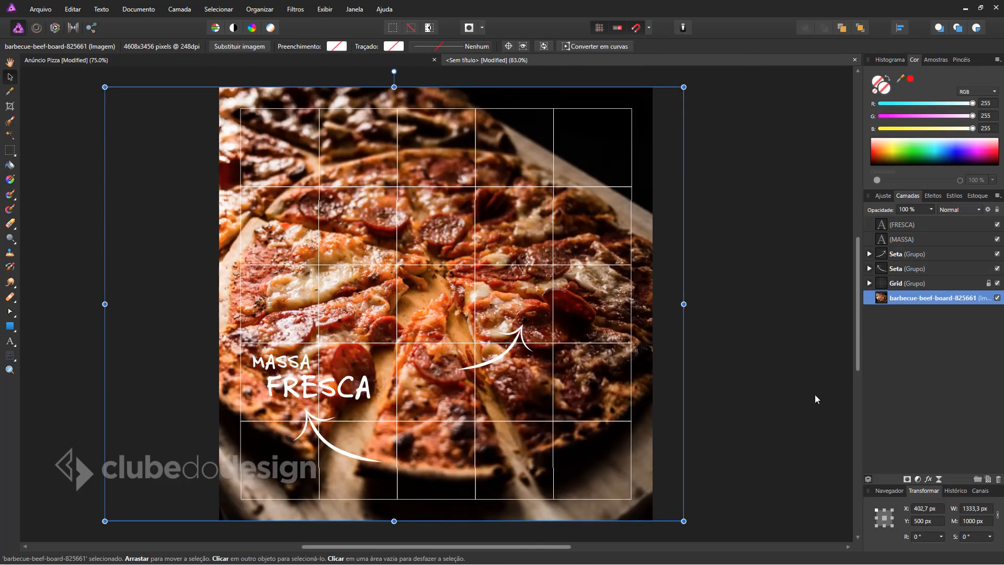
double_click(959, 298)
key("Return")
left_click(997, 209)
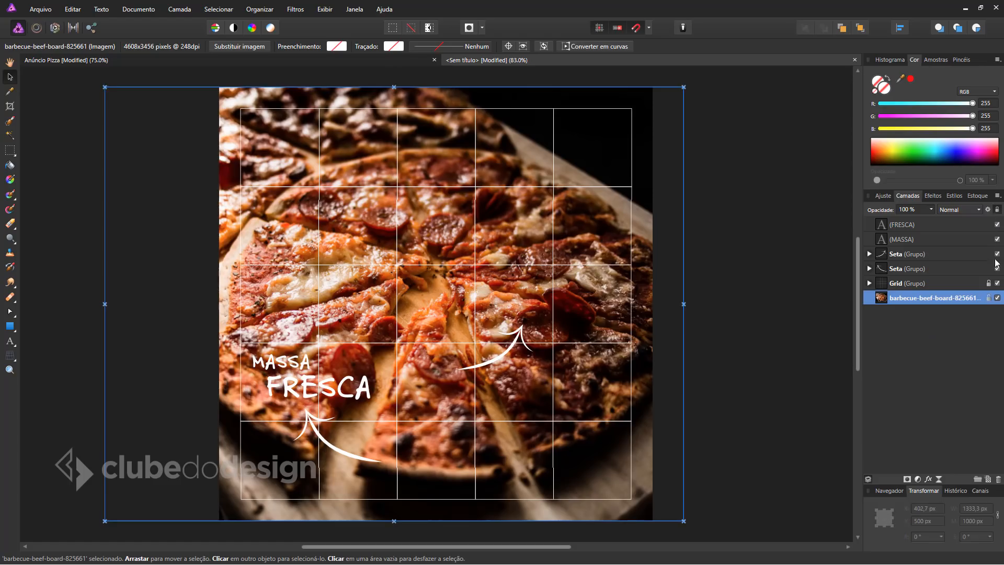
Step: Move the MASSA and FRESCA texts together slightly up and left towards the grid's left edge, and deselect them
left_click(659, 394)
left_click_drag(147, 301, 332, 386)
left_click(146, 375)
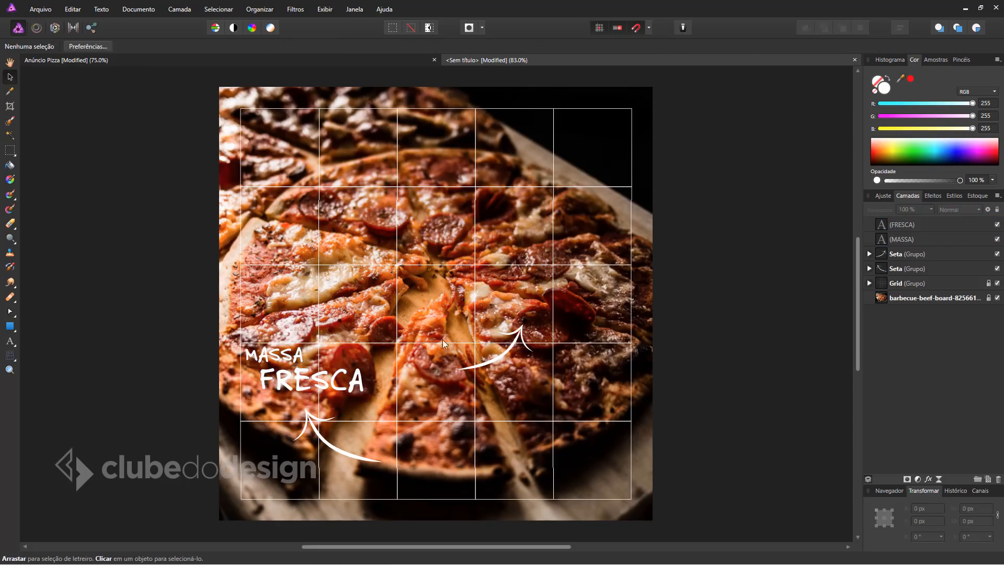
Step: Duplicate the MASSA text below FRESCA and change the copy's wording to FEITA NA HORA
left_click(285, 356)
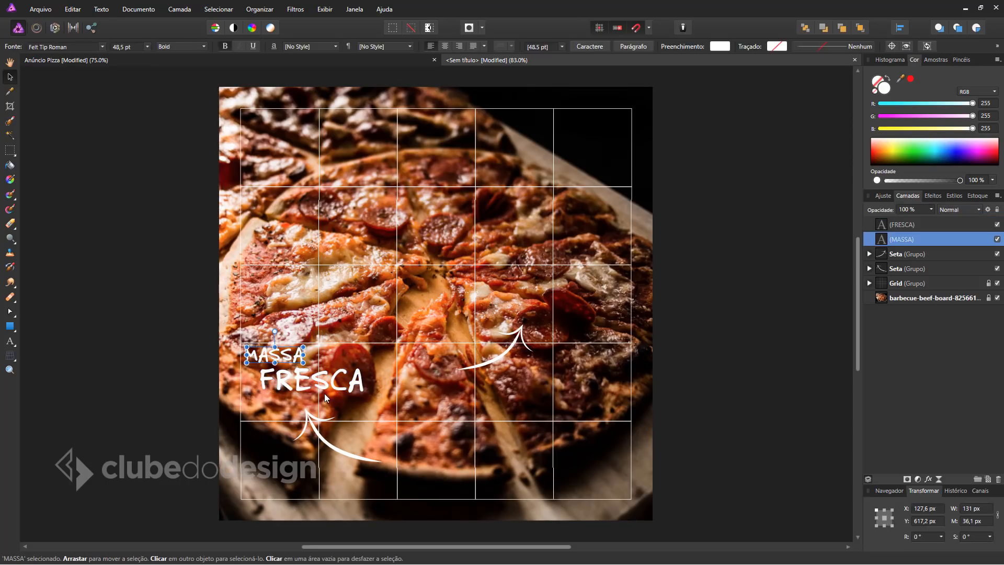
left_click_drag(289, 357, 353, 406)
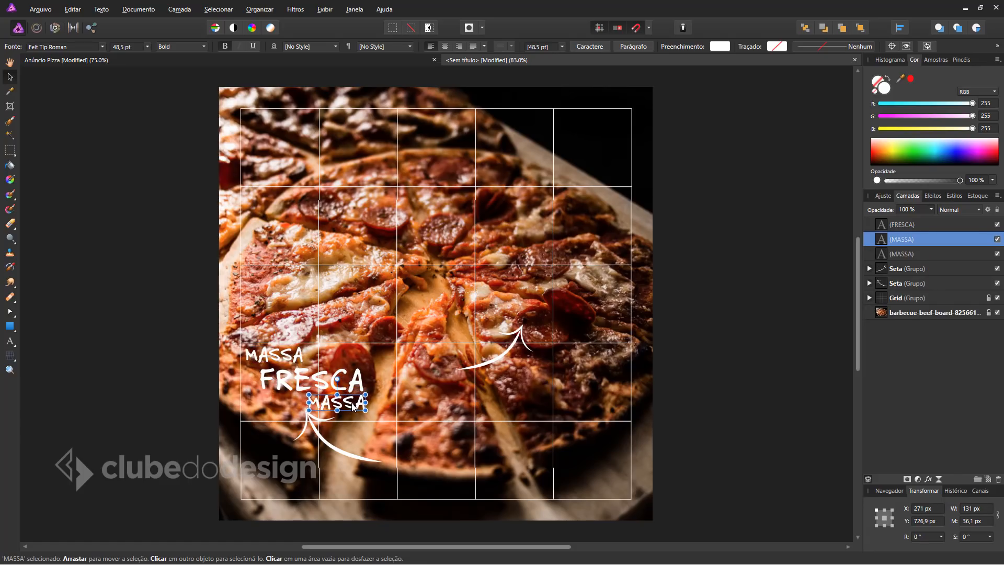
double_click(366, 404)
type("FEITA NA HORA")
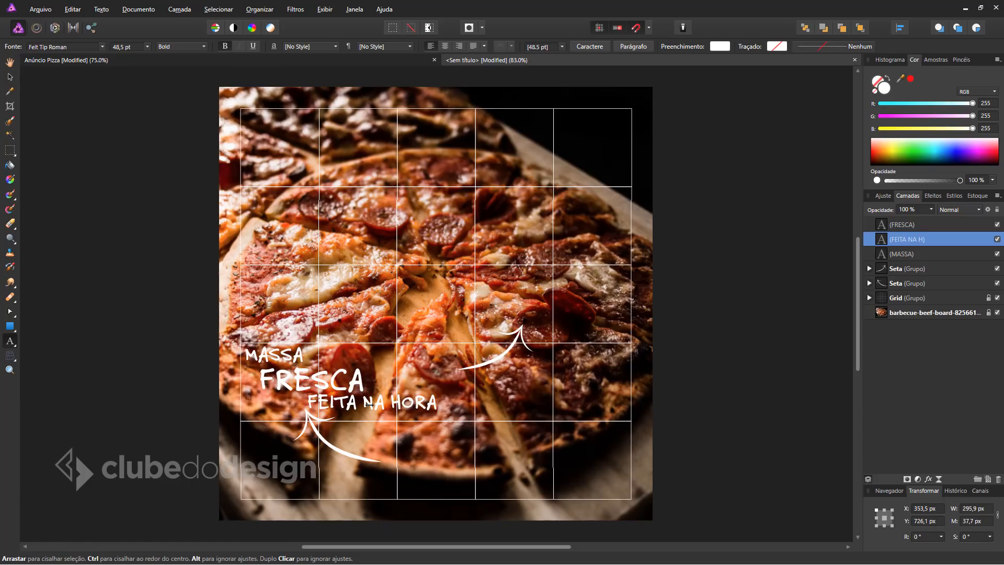
left_click(10, 77)
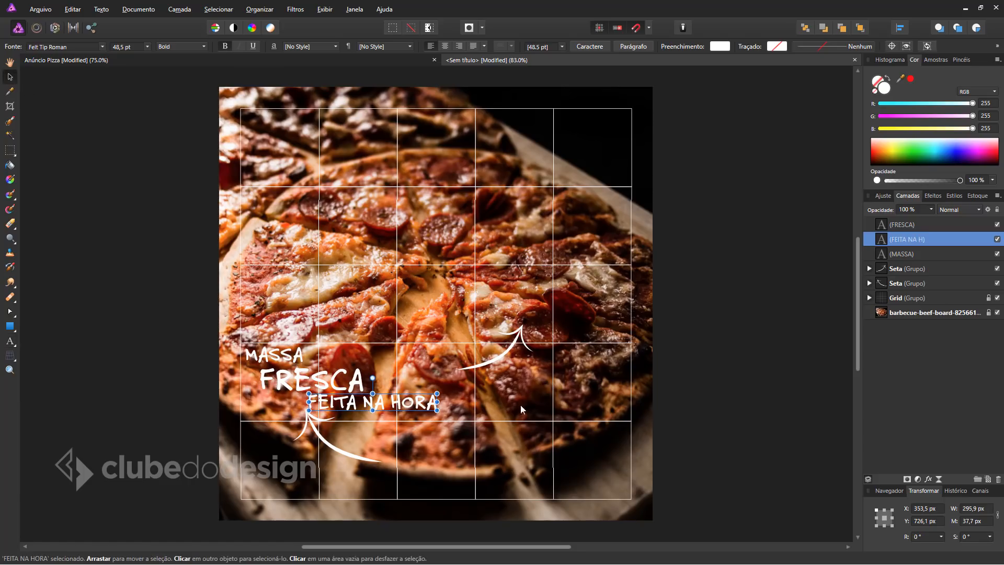
Step: Shrink the FEITA NA HORA text to about 32.3 pt, fill it with orange from the Cores swatches and deselect it
left_click_drag(437, 410, 363, 401)
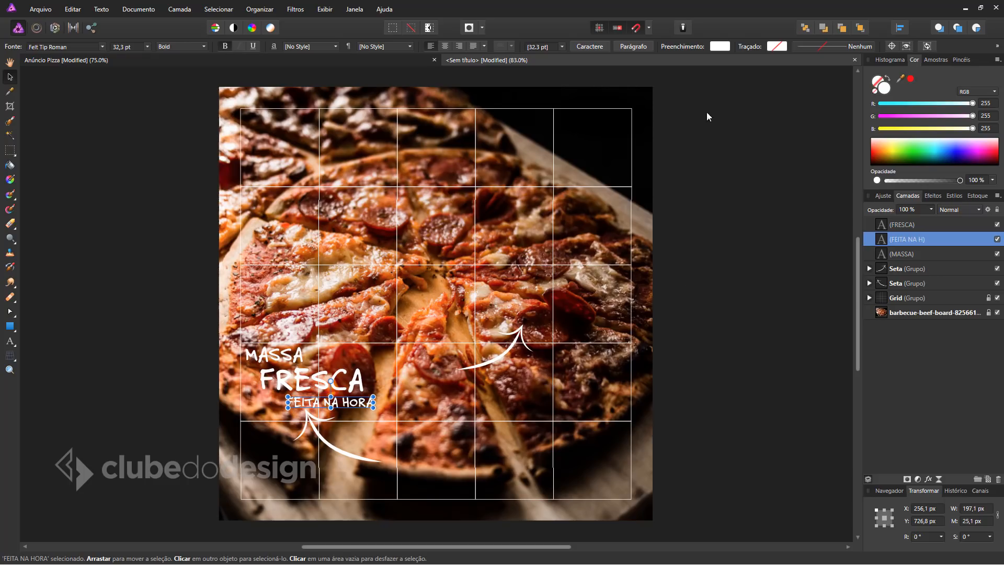
left_click(719, 46)
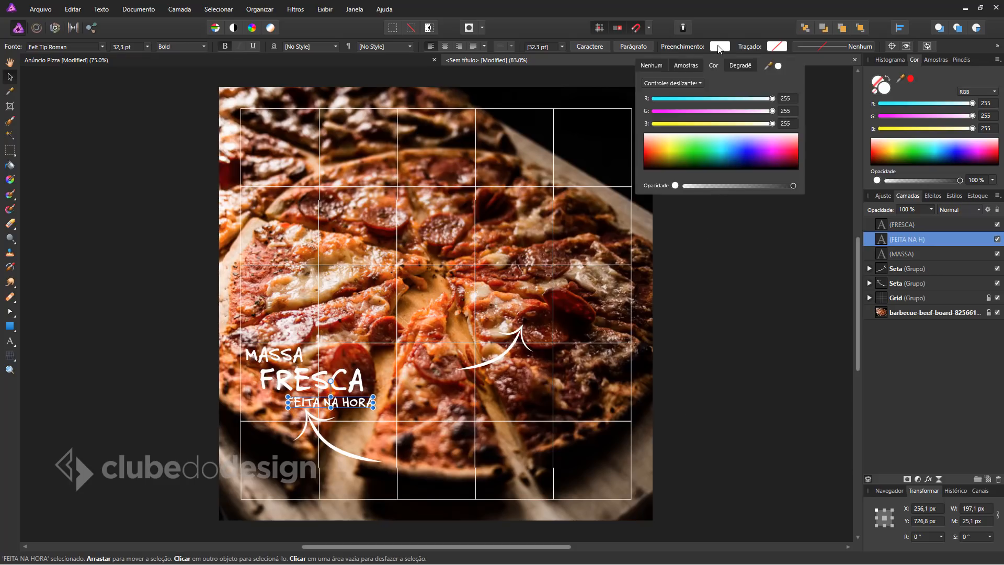
left_click(690, 64)
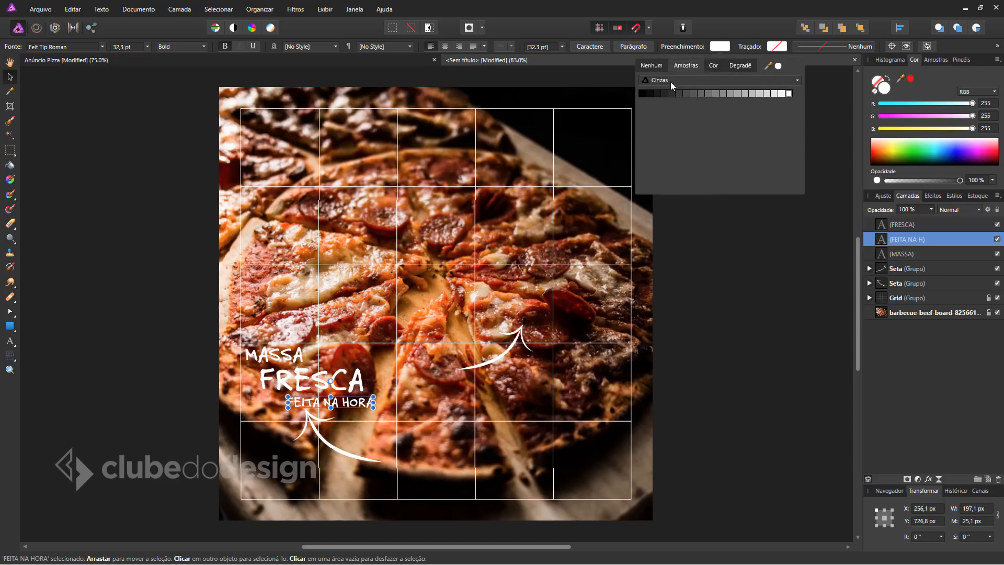
left_click(677, 81)
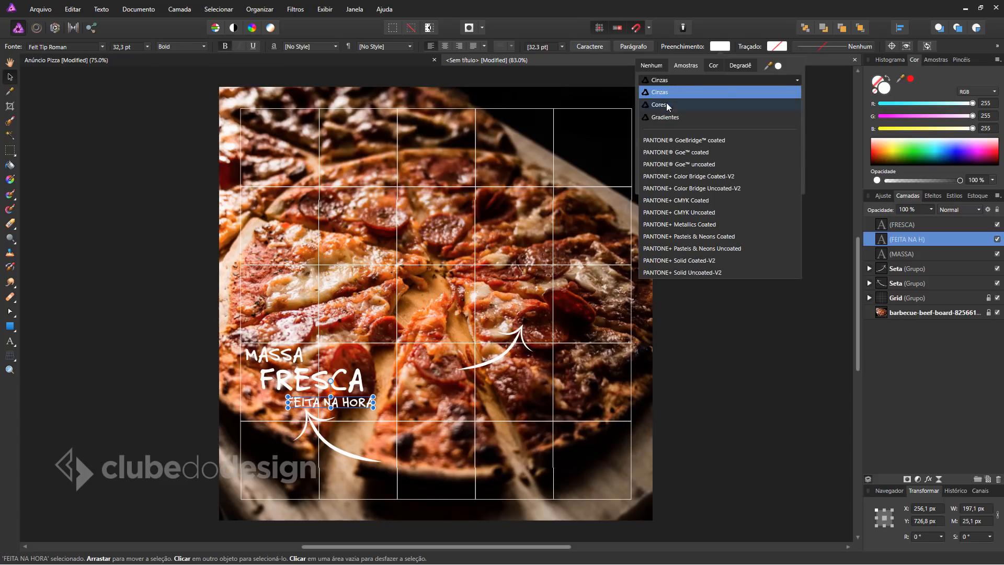
left_click(666, 104)
left_click(657, 92)
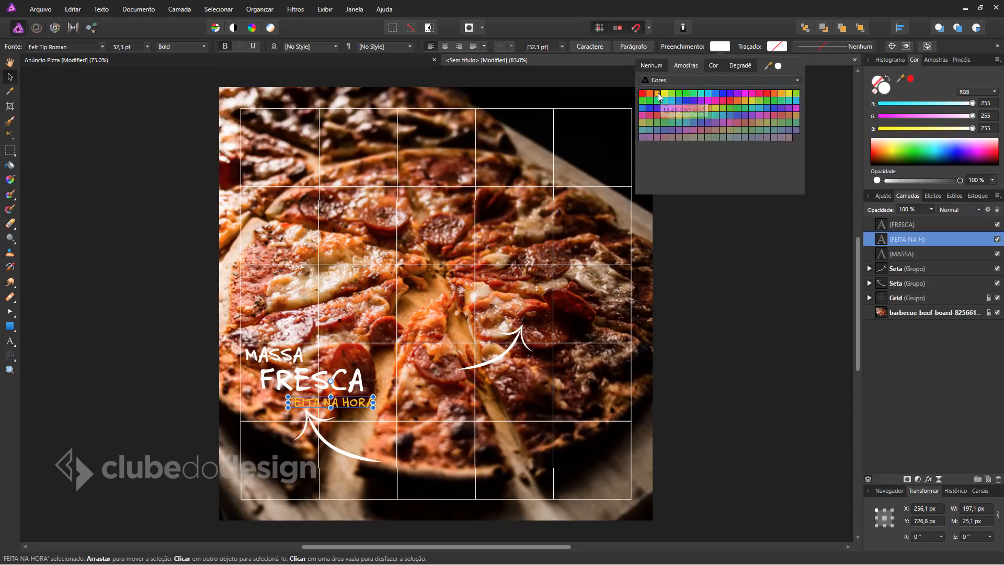
left_click(675, 399)
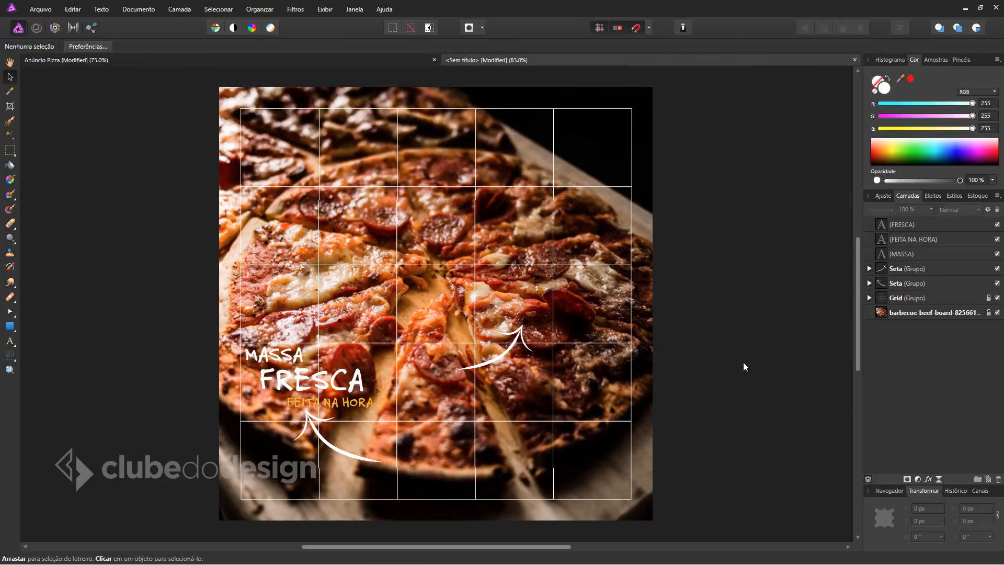
Step: Rotate the MASSA, FRESCA and FEITA NA HORA texts together about 7.1°, group them and enlarge the group to about 321 px wide
left_click_drag(159, 291, 399, 413)
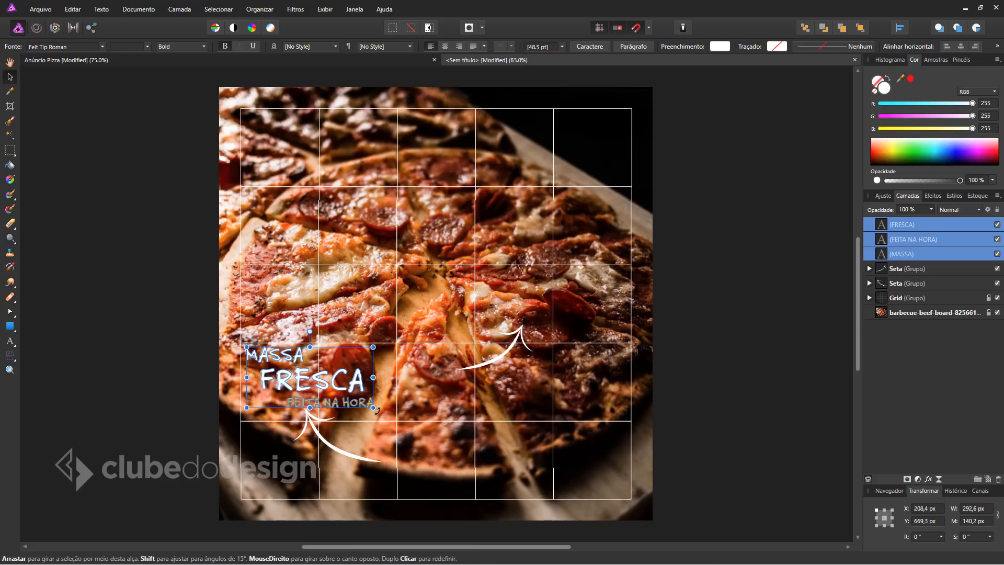
left_click_drag(377, 410, 382, 404)
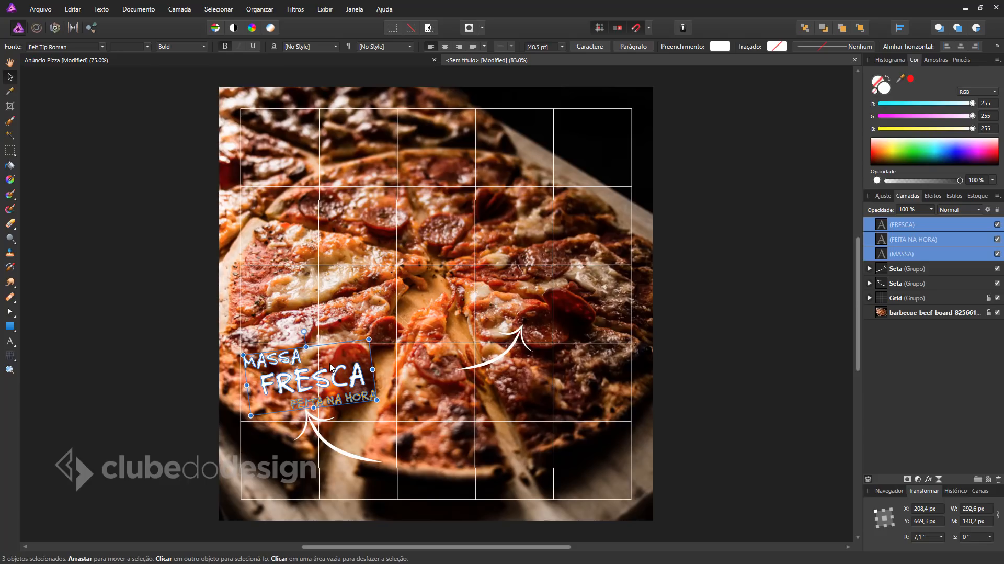
key("ctrl+g")
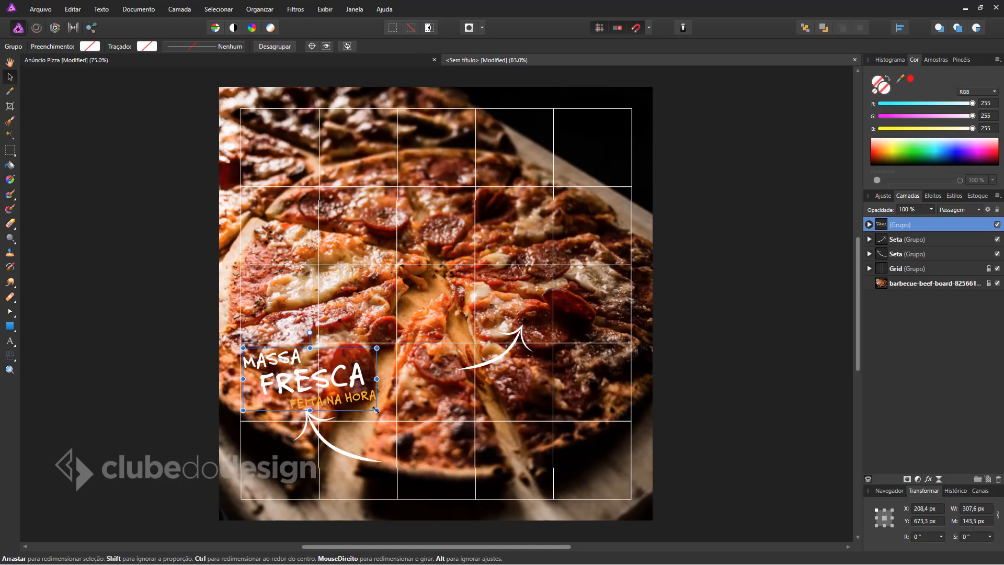
mouse_move(378, 412)
left_mouse_down()
mouse_move(397, 416)
mouse_move(382, 413)
left_mouse_up()
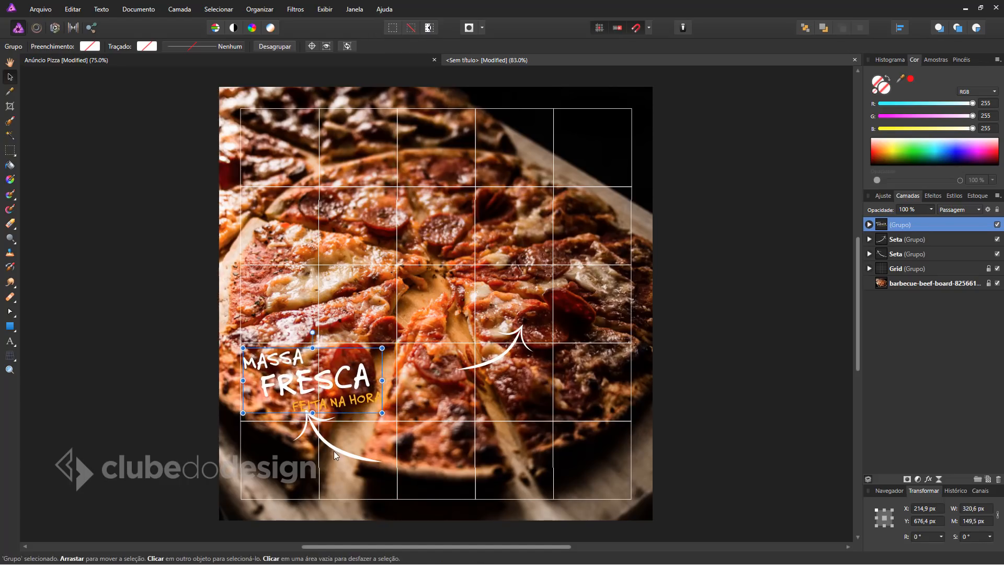
Step: Rotate the arrow below FEITA NA HORA about 6° and shrink it to about 187 × 111 px
left_click(332, 447)
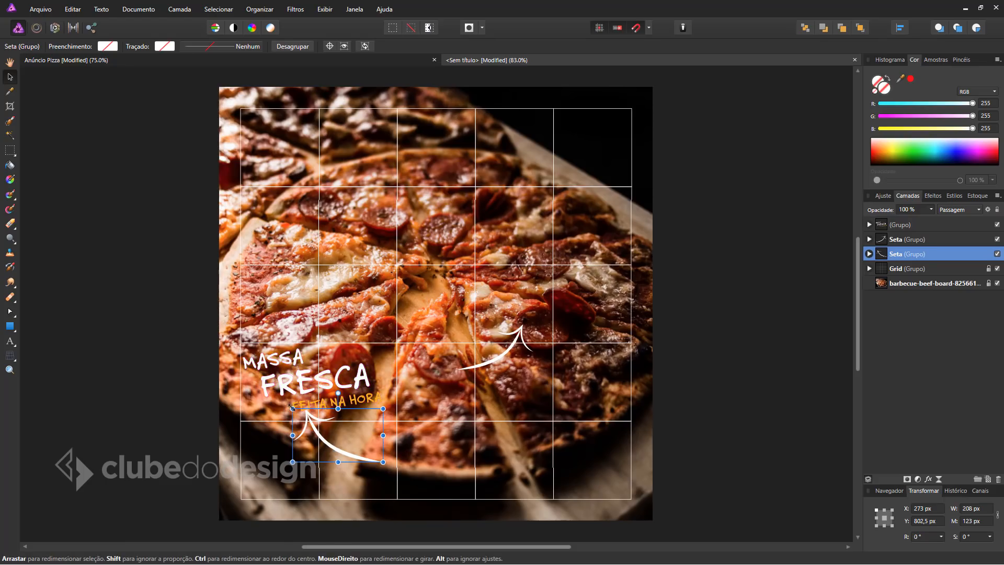
left_click_drag(289, 406, 294, 412)
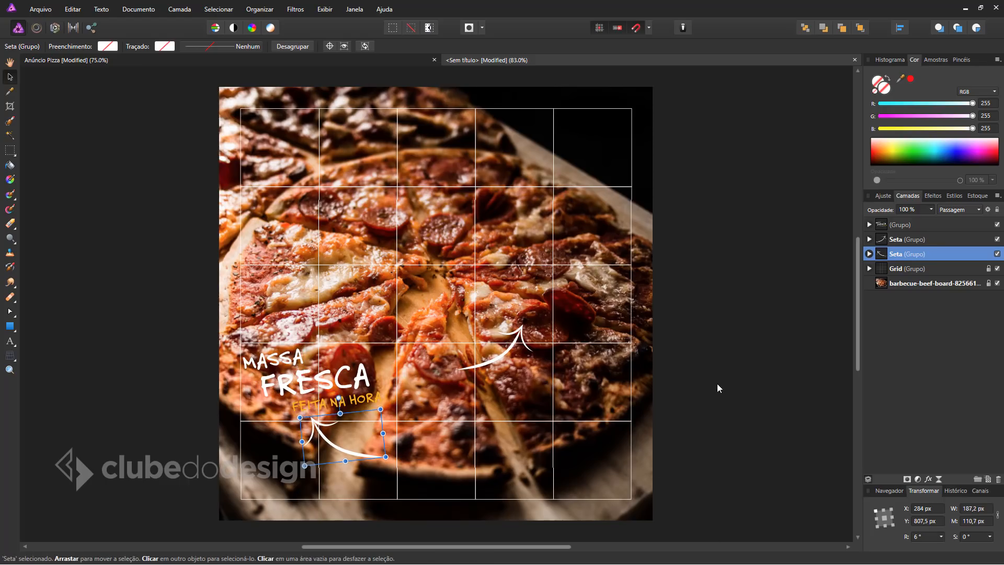
left_click(717, 384)
Step: Enlarge the MASSA FRESCA text group to about 348 px wide to span two grid columns, with the arrow moved slightly down beneath it
left_click(366, 403)
left_click_drag(383, 411, 388, 414)
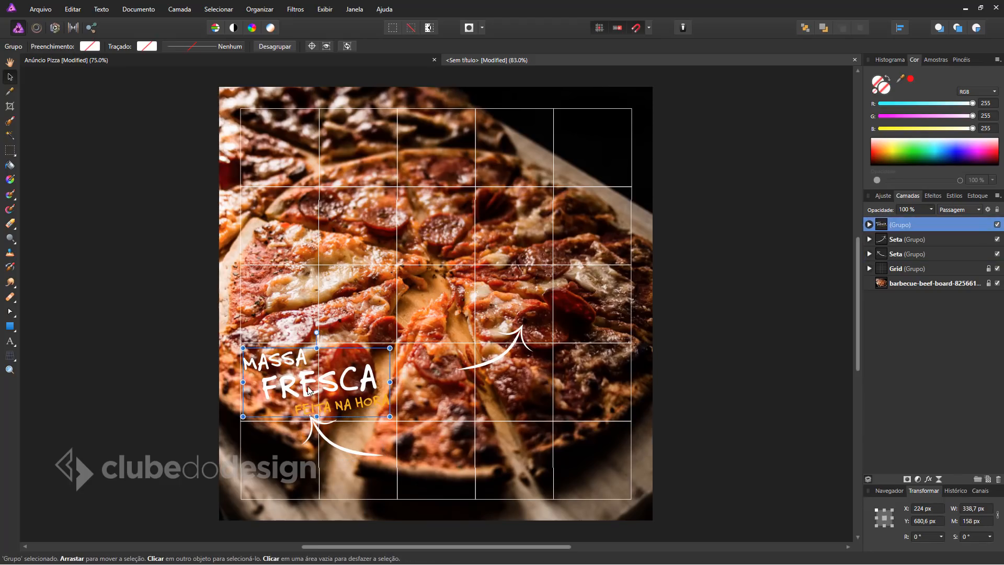
left_click(333, 445)
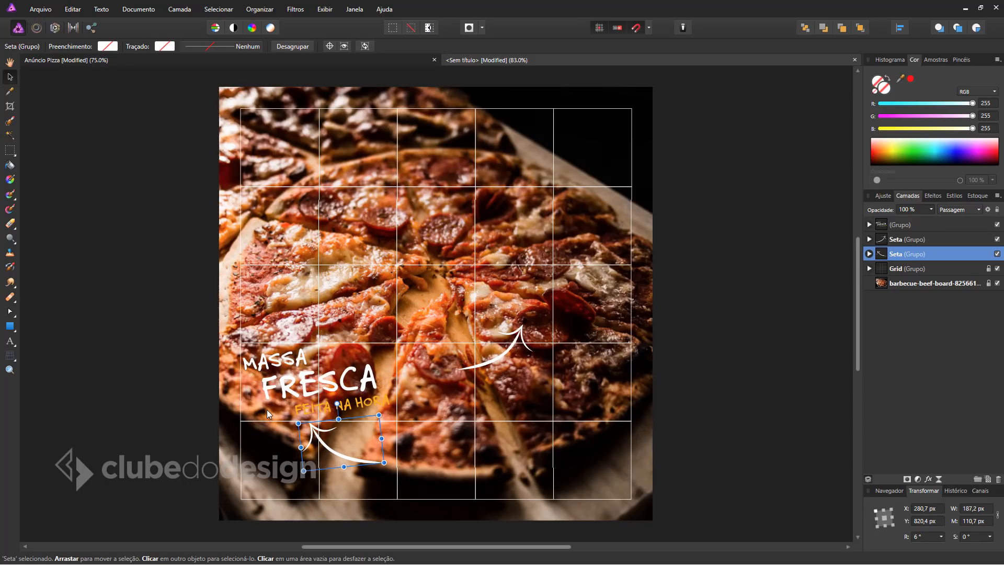
left_click(379, 387)
left_click_drag(388, 347, 393, 345)
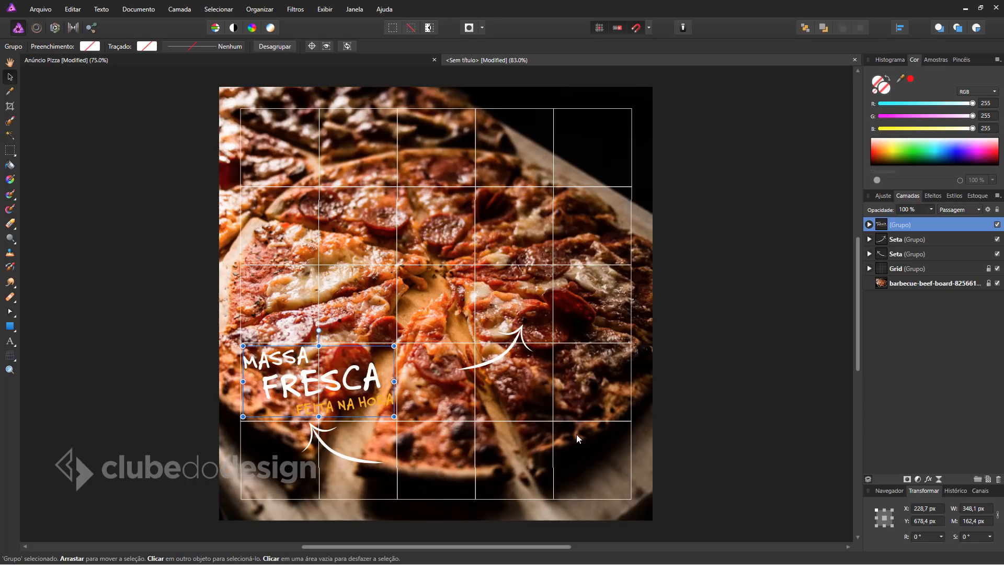
left_click(728, 383)
Step: Duplicate the MASSA FRESCA group above the right-hand arrow and change the copy's MASSA wording to SEM
left_click(327, 382)
left_click_drag(337, 385, 559, 293)
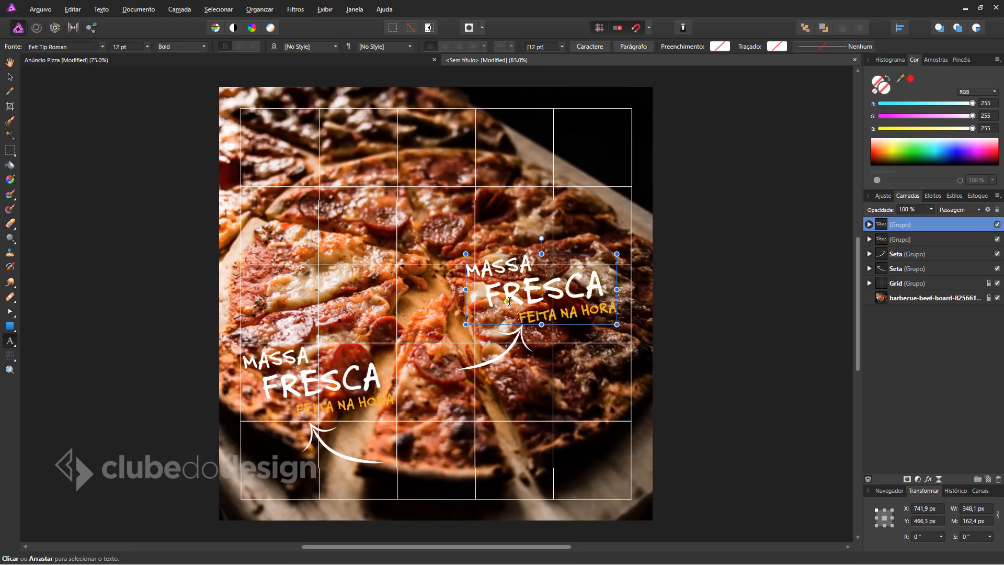
left_click(492, 267)
key("ctrl+a")
type("SEM")
key("Escape")
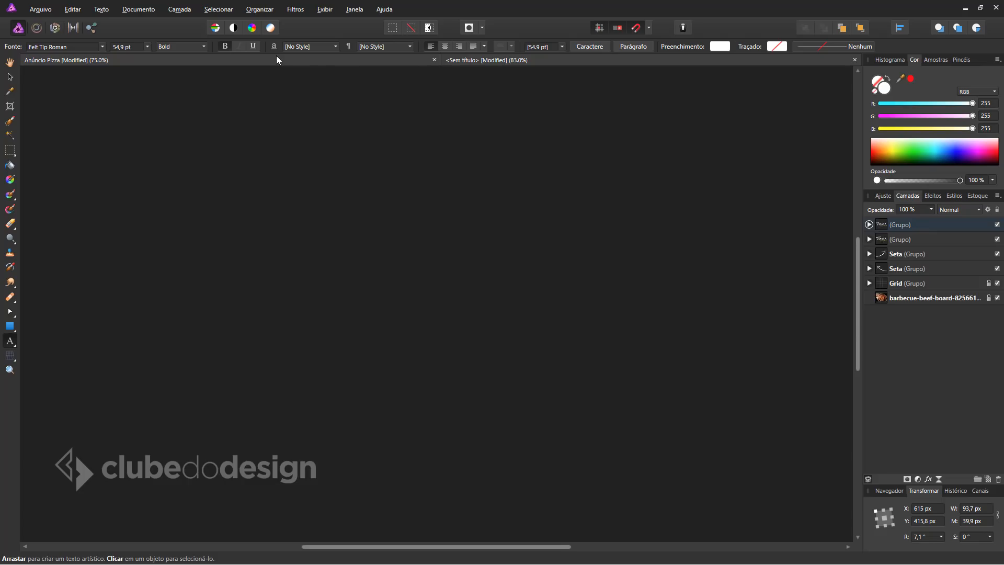
Step: Check the wording in the Anúncio Pizza document, change the copy's FRESCA to CONSERVANTES and move that text left across the three right-hand grid columns
left_click(277, 58)
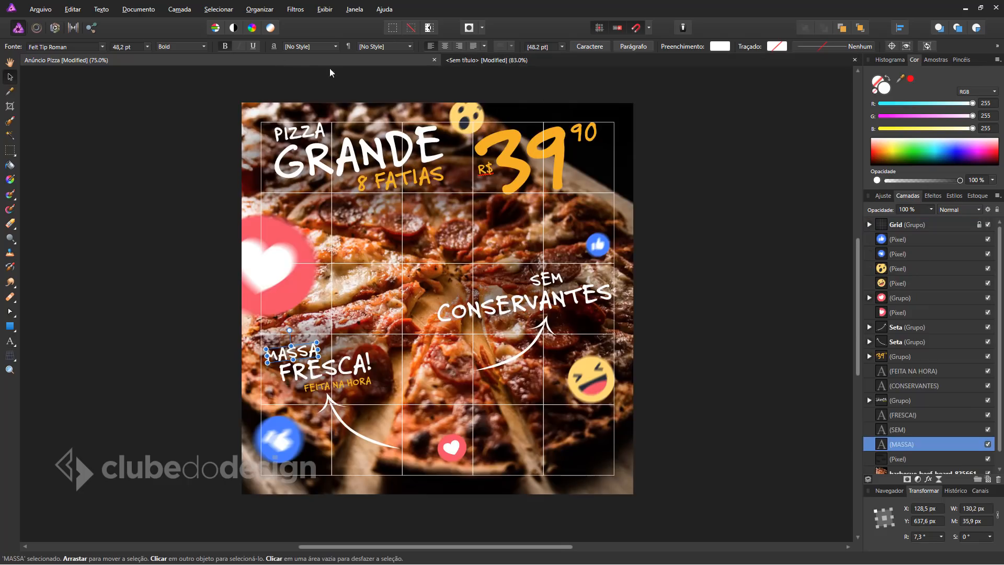
left_click(629, 60)
left_click(511, 284)
key("ctrl+a")
type("CONSERVANTES")
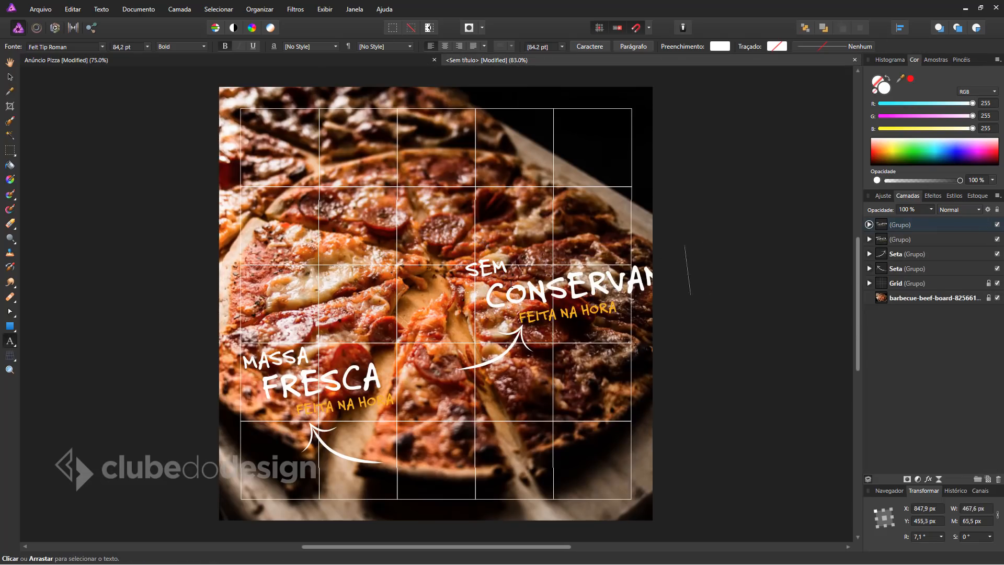
key("Escape")
left_click(10, 77)
left_click_drag(597, 290, 506, 299)
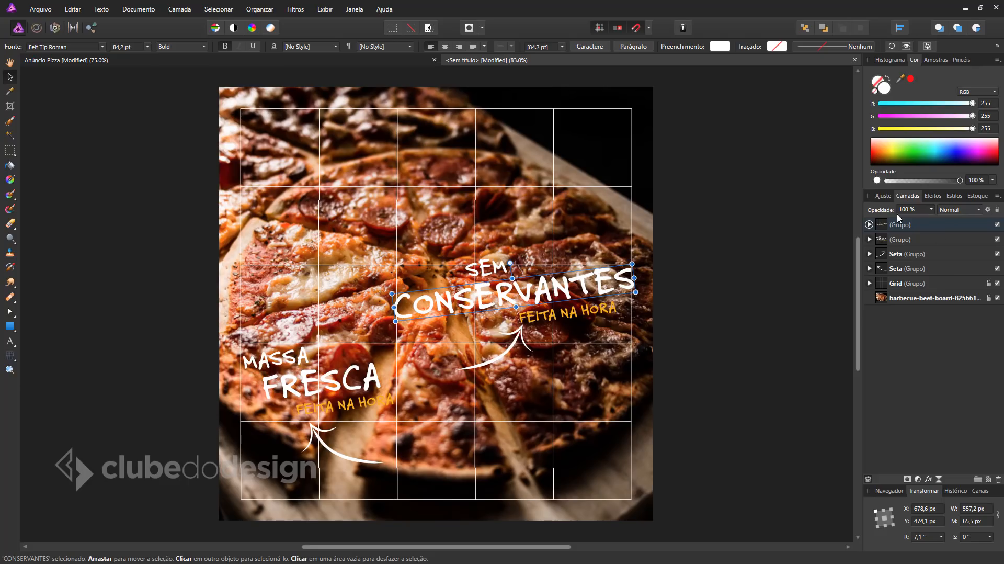
Step: Delete the FEITA NA HORA line under CONSERVANTES and lower the SEM CONSERVANTES group closer to its arrow
left_click(569, 315)
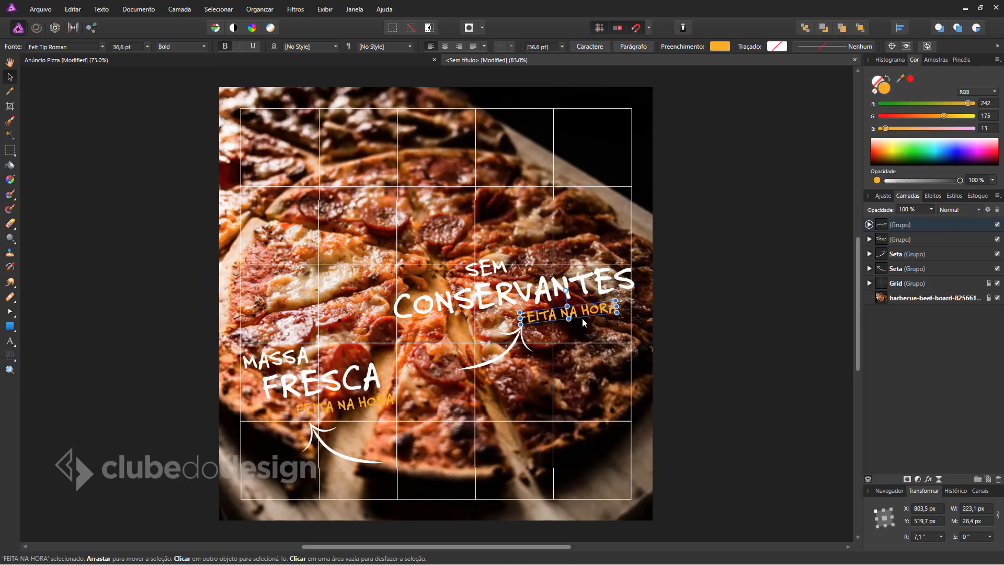
key("Delete")
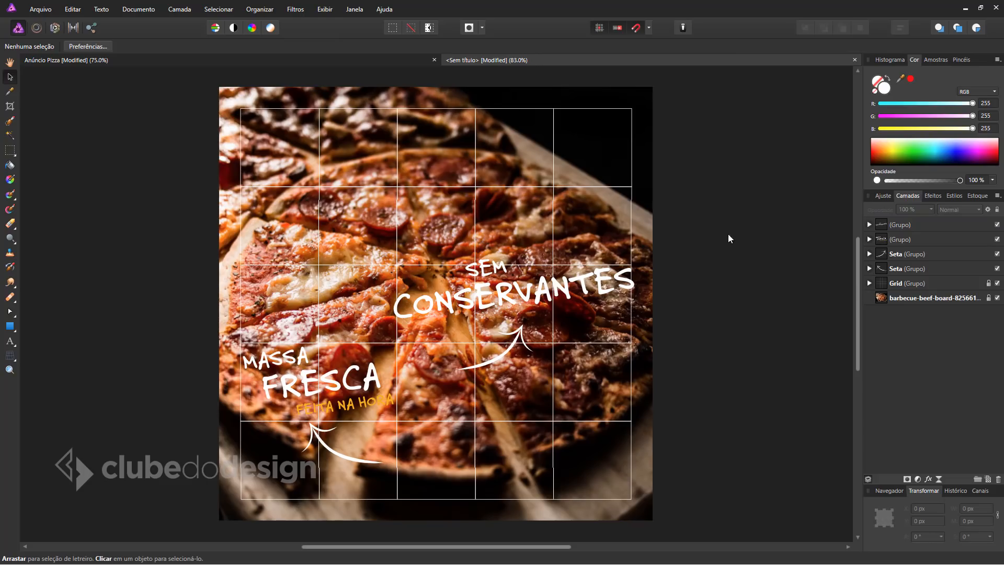
left_click(581, 284)
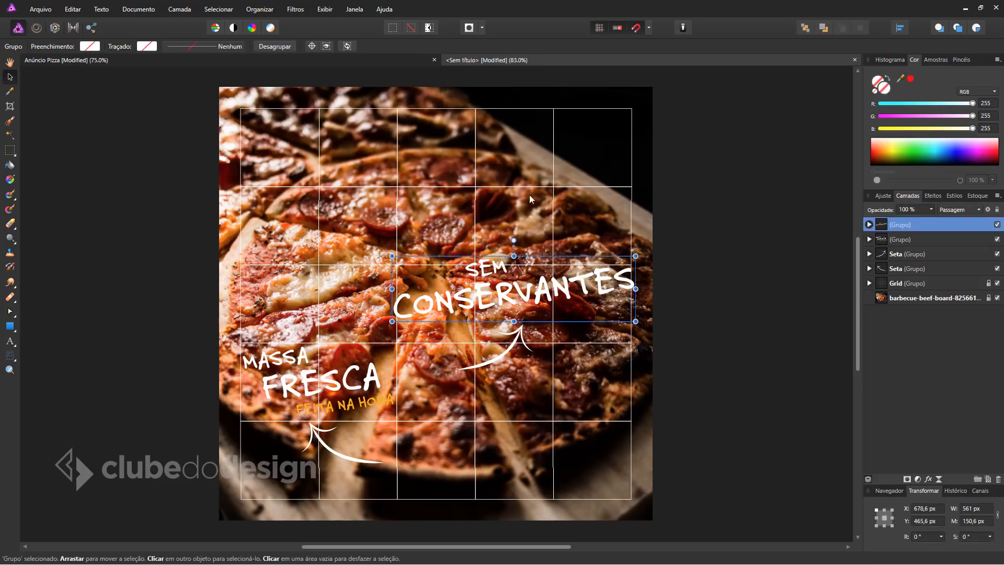
left_click_drag(559, 290, 558, 305)
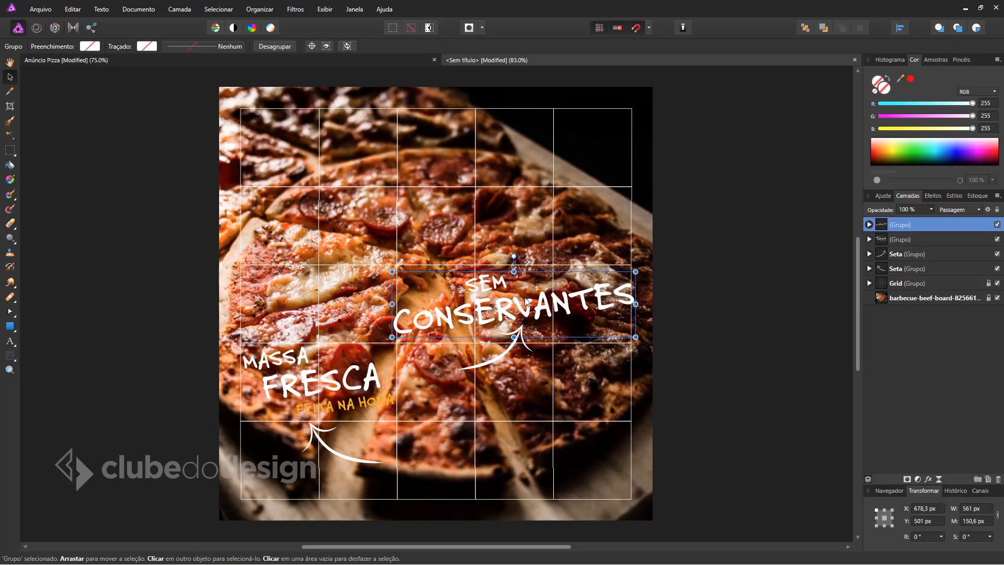
Step: Move the SEM text left and slightly down, close above the start of CONSERVANTES, and deselect it
double_click(498, 283)
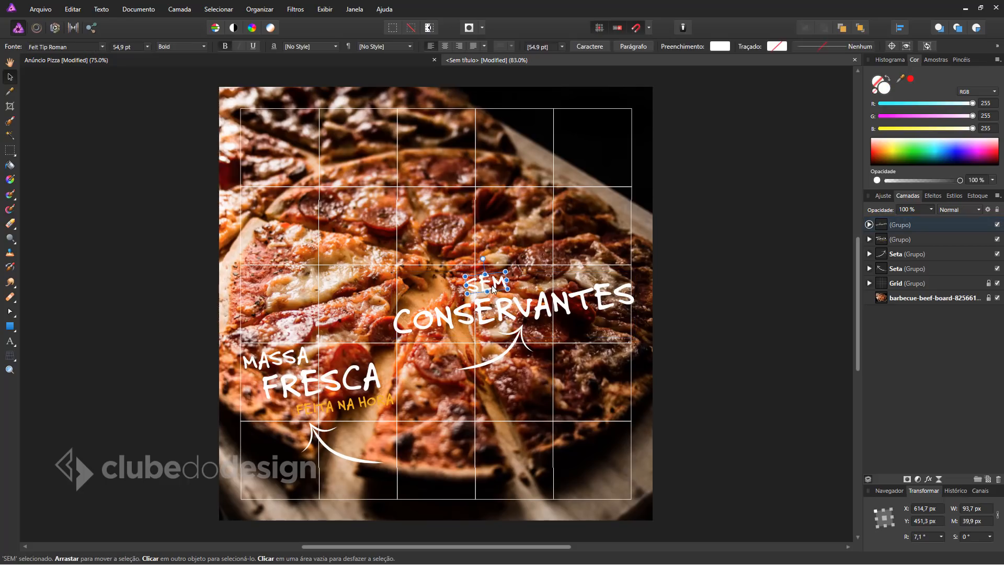
left_click_drag(499, 285, 463, 294)
left_click(722, 326)
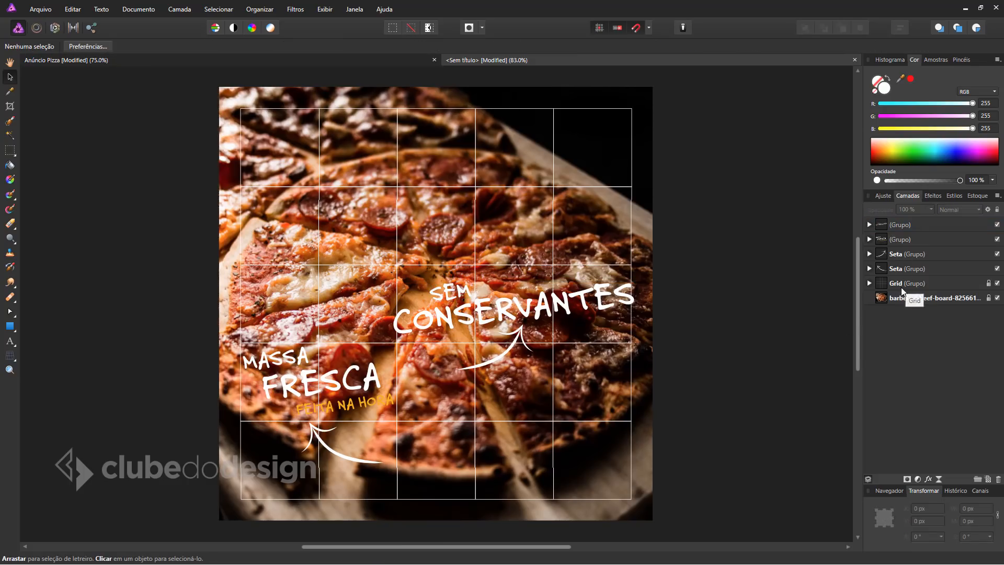
Step: Toggle the Grid group's visibility off and on to examine the text layout with and without it
left_click(997, 284)
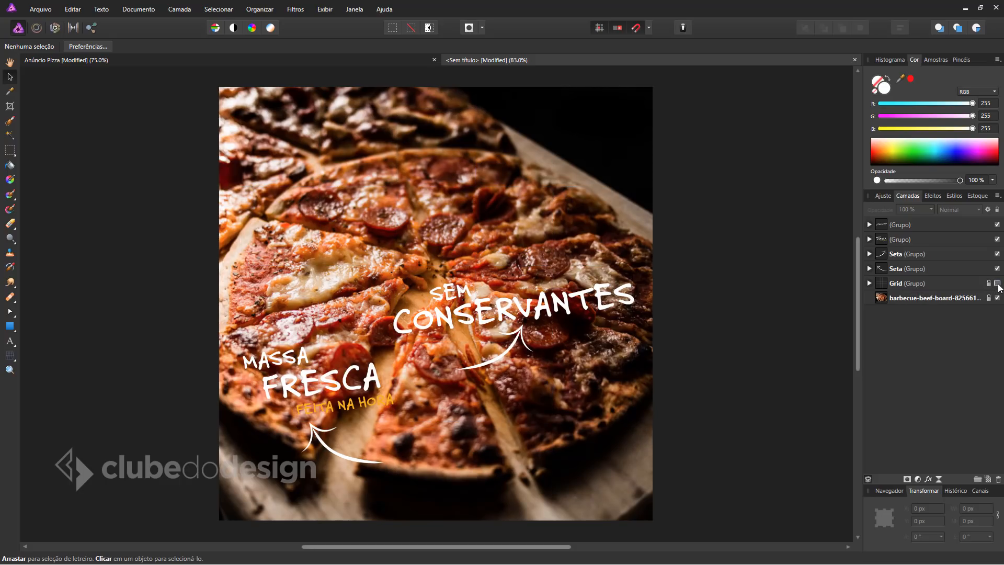
left_click(997, 283)
left_click(997, 283)
left_click(998, 283)
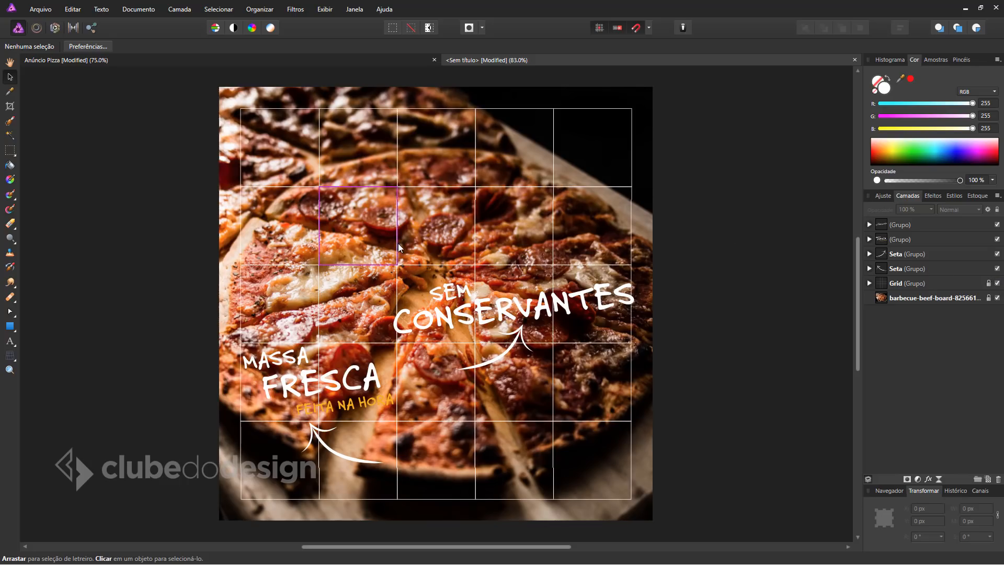
Step: Duplicate the MASSA FRESCA text group into the grid's top-left cells
left_click(352, 384)
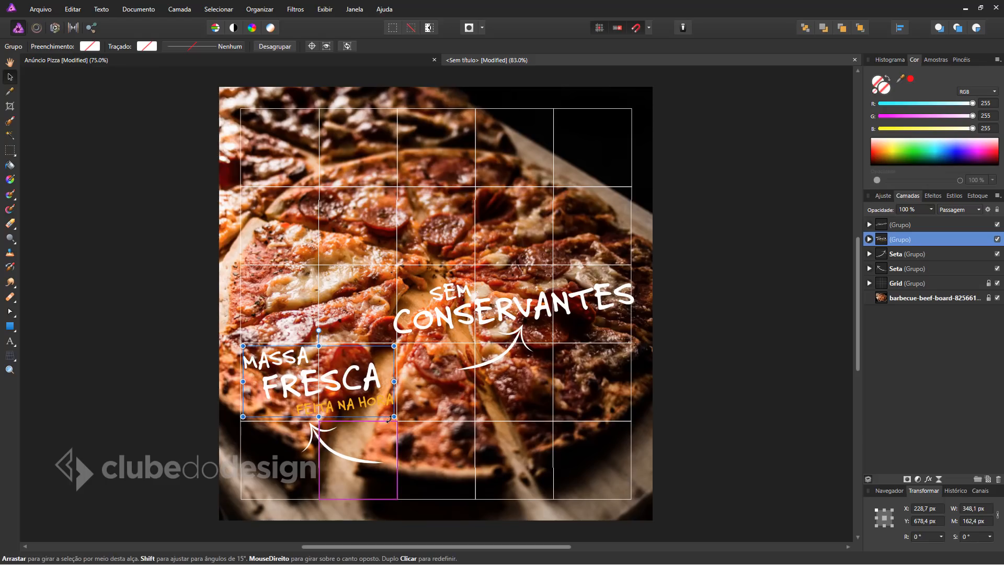
left_click_drag(348, 388, 357, 157)
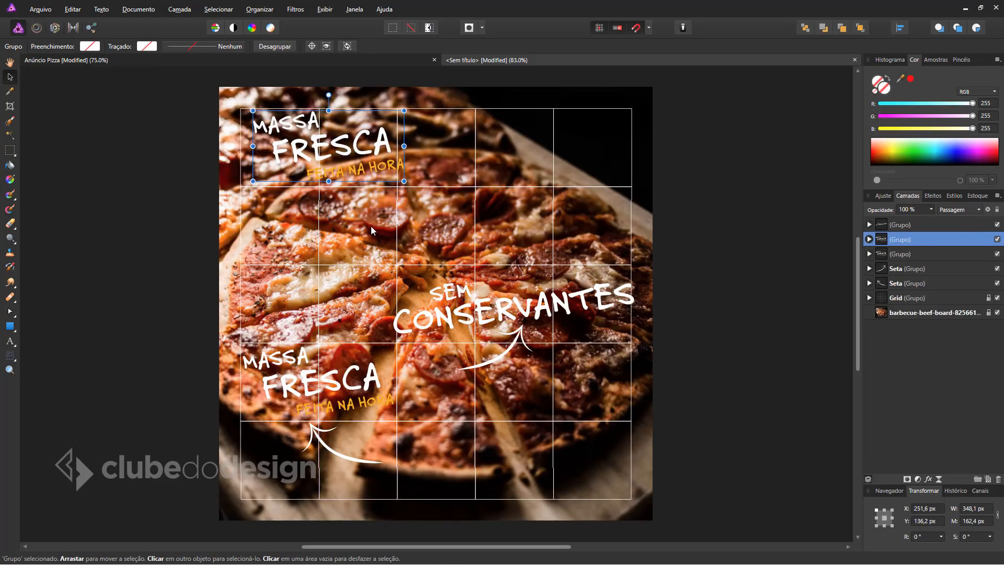
Step: Shrink the CONSERVANTES text to about 82.3 pt so it fits within the three right-hand grid columns
left_click(431, 317)
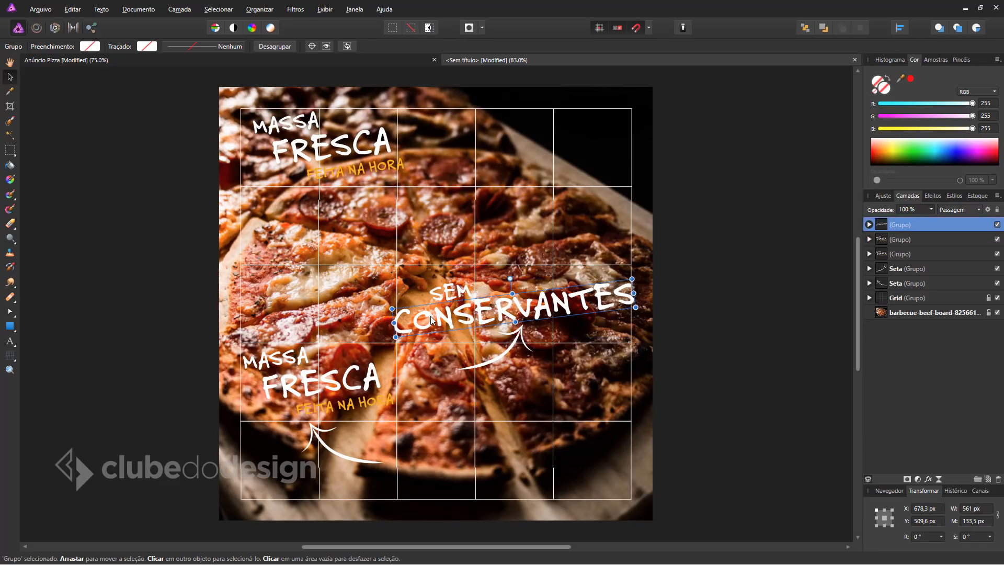
double_click(431, 320)
left_click_drag(630, 277, 628, 280)
left_click_drag(397, 335, 399, 335)
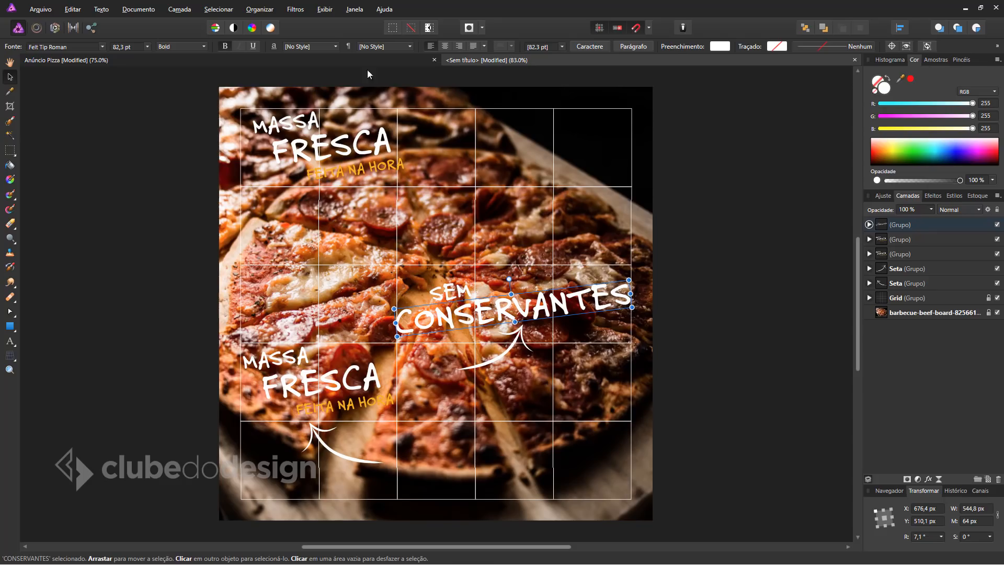
Step: Change the wording of the top-left text group to PIZZA, GRANDE and 8 FATIAS
left_click(287, 124)
key("t")
double_click(286, 124)
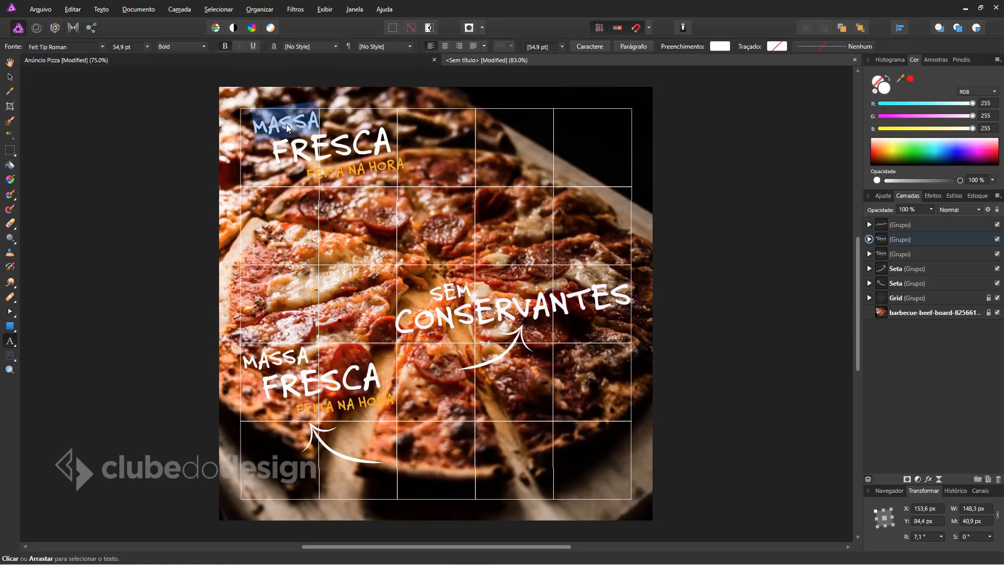
key("BackSpace")
type("PIZZA")
left_click(303, 149)
double_click(304, 149)
type("GRANDE")
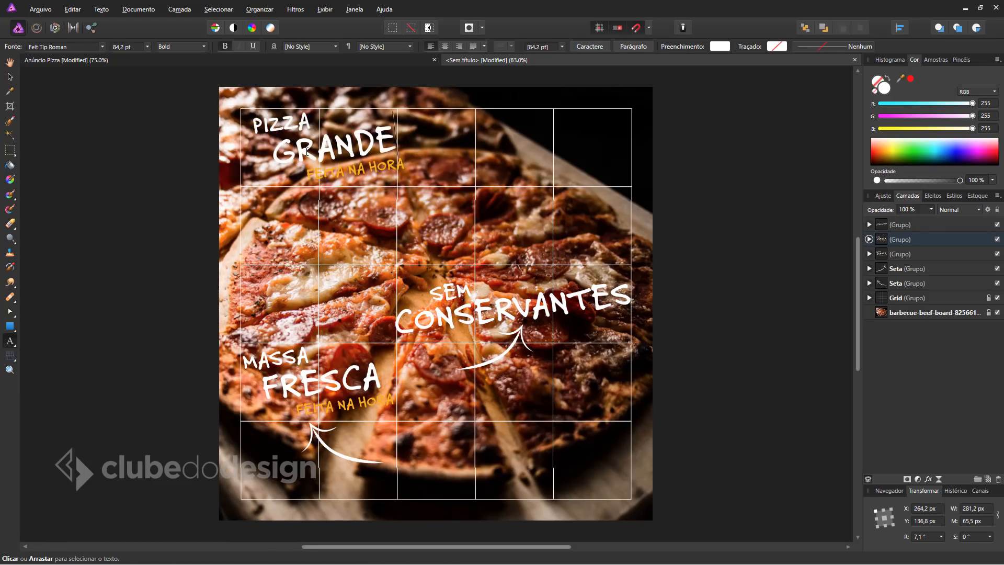
triple_click(346, 174)
type("8 FATIAS")
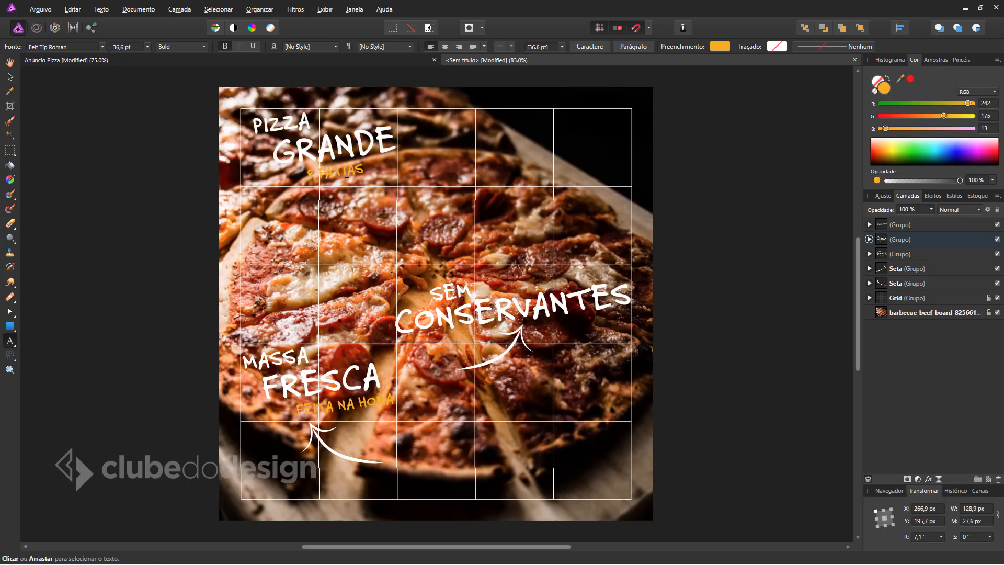
Step: Align the PIZZA text with the grid's top-left corner and enlarge GRANDE to about 106.8 pt, starting at the grid's left edge
left_click(214, 60)
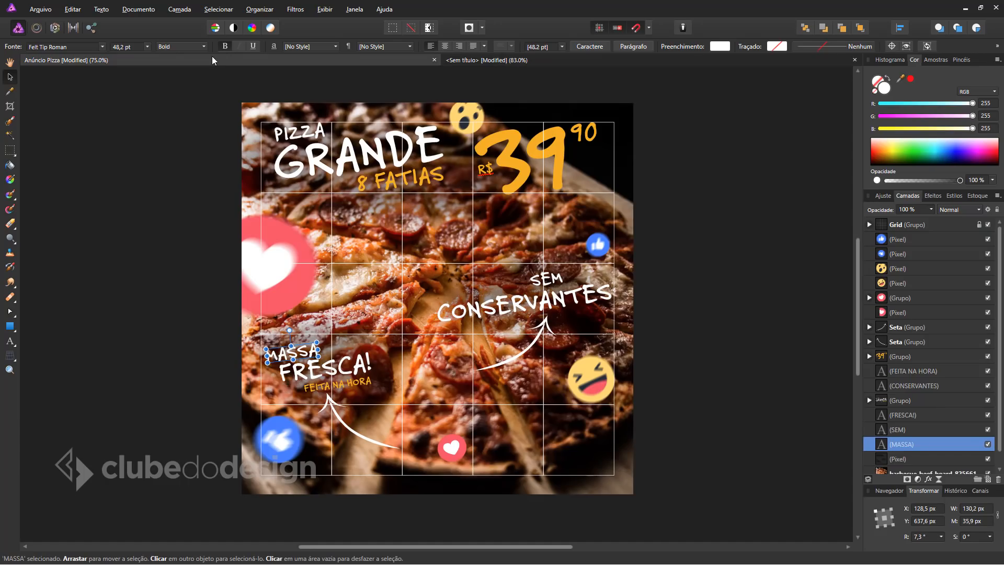
left_click(615, 64)
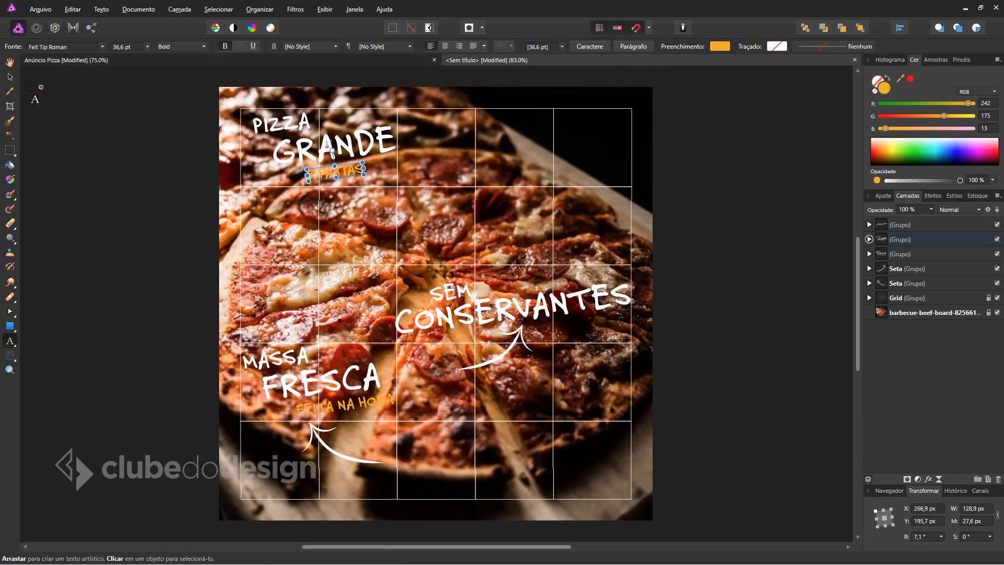
left_click(9, 77)
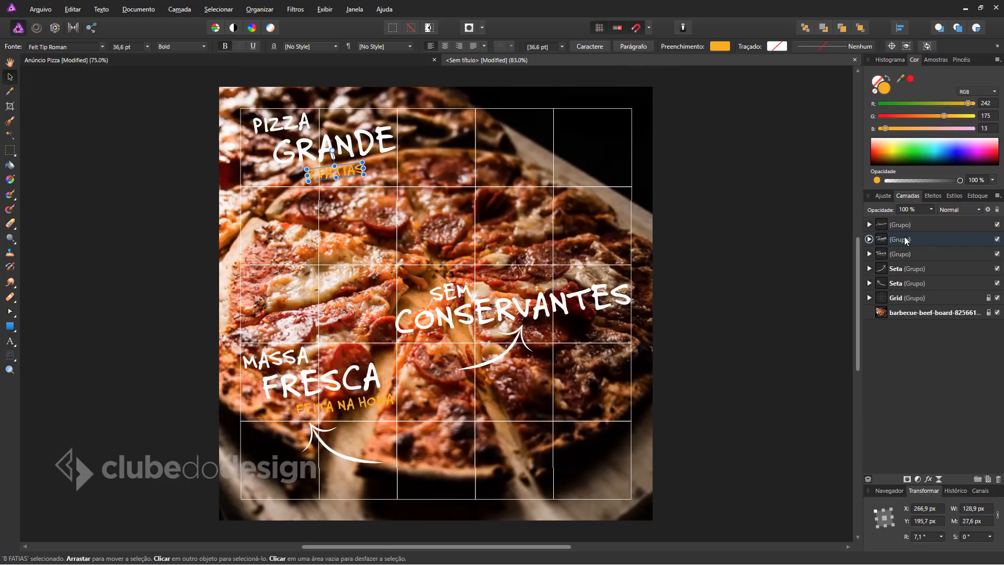
left_click(290, 131)
left_click_drag(288, 130, 278, 122)
left_click(303, 155)
left_click_drag(275, 168, 243, 179)
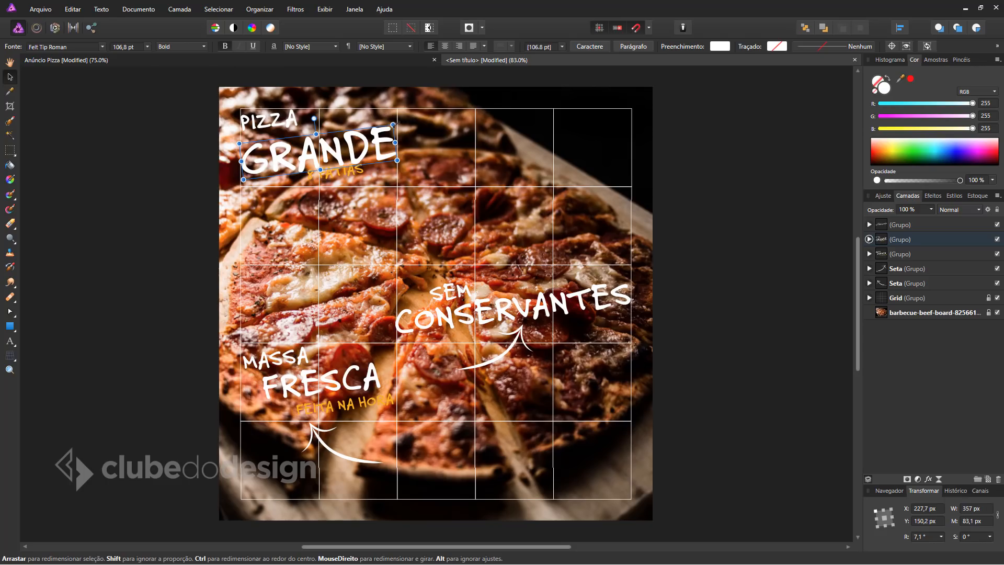
Step: Enlarge GRANDE into the third grid column and enlarge 8 FATIAS to about 63 pt below the word's right end
left_click(413, 59)
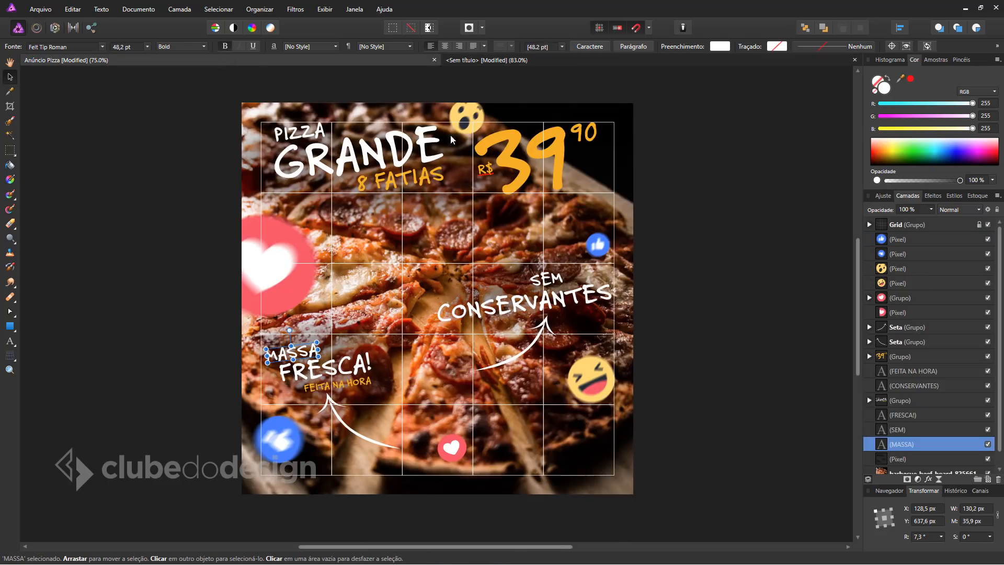
left_click(486, 60)
left_click_drag(411, 119, 439, 105)
left_click(353, 176)
left_click_drag(415, 173, 366, 183)
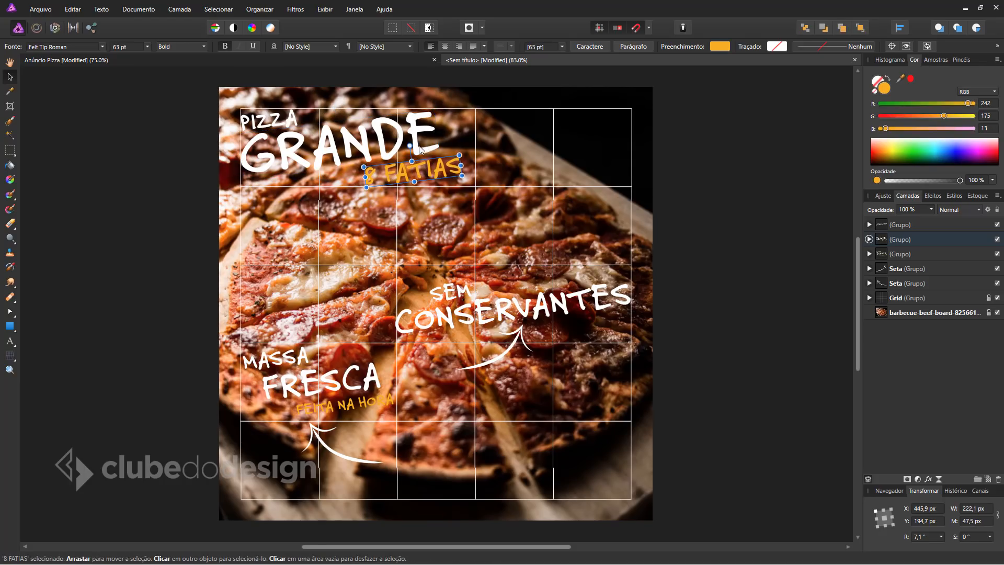
Step: Enlarge GRANDE further until its right end lines up with the end of 8 FATIAS
left_click(421, 150)
left_click_drag(447, 157, 460, 178)
left_click(447, 168)
left_click(445, 151)
left_click(415, 180)
left_click(748, 255)
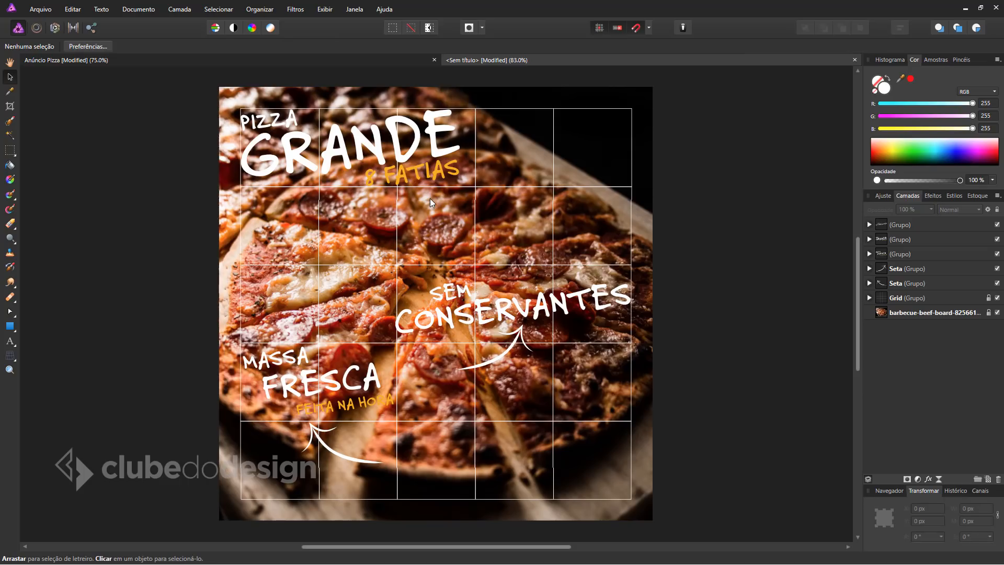
Step: Shift 8 FATIAS to the third column's right edge, fine-tune GRANDE to about 153.8 pt, and check the heading with the Grid group hidden and shown
left_click(460, 161)
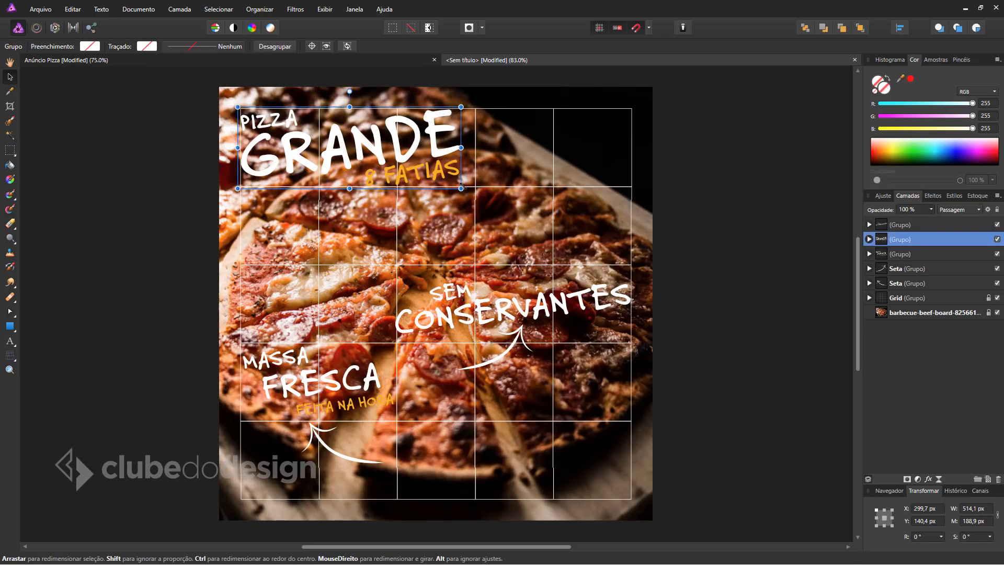
mouse_move(462, 188)
left_mouse_down()
mouse_move(502, 201)
mouse_move(464, 189)
left_mouse_up()
double_click(452, 169)
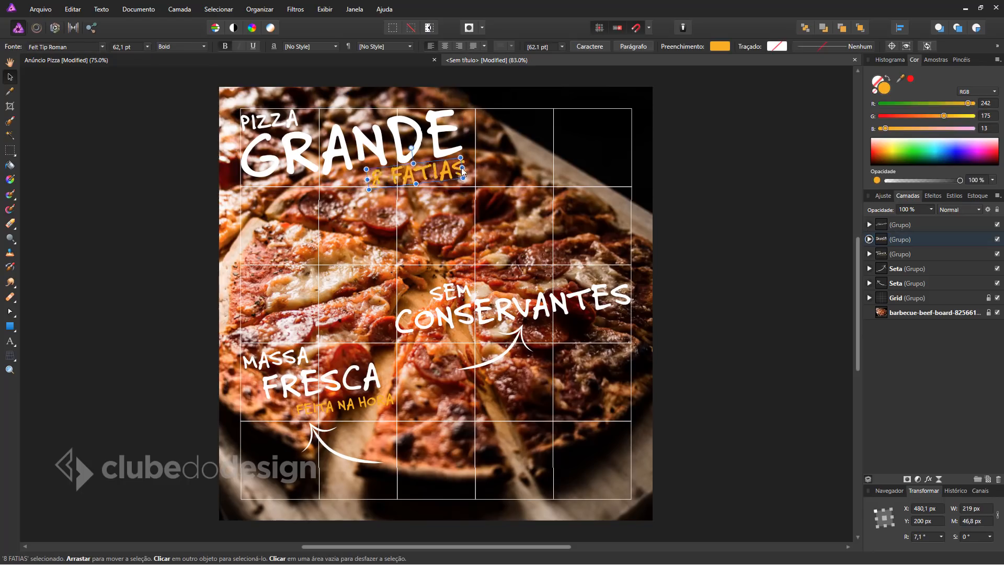
left_click(439, 149)
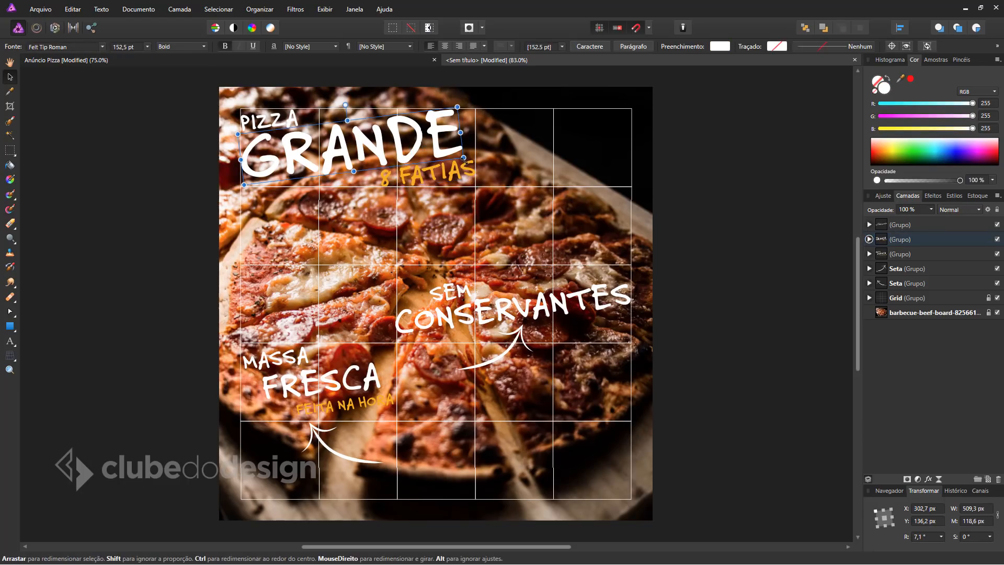
left_click_drag(469, 158, 470, 158)
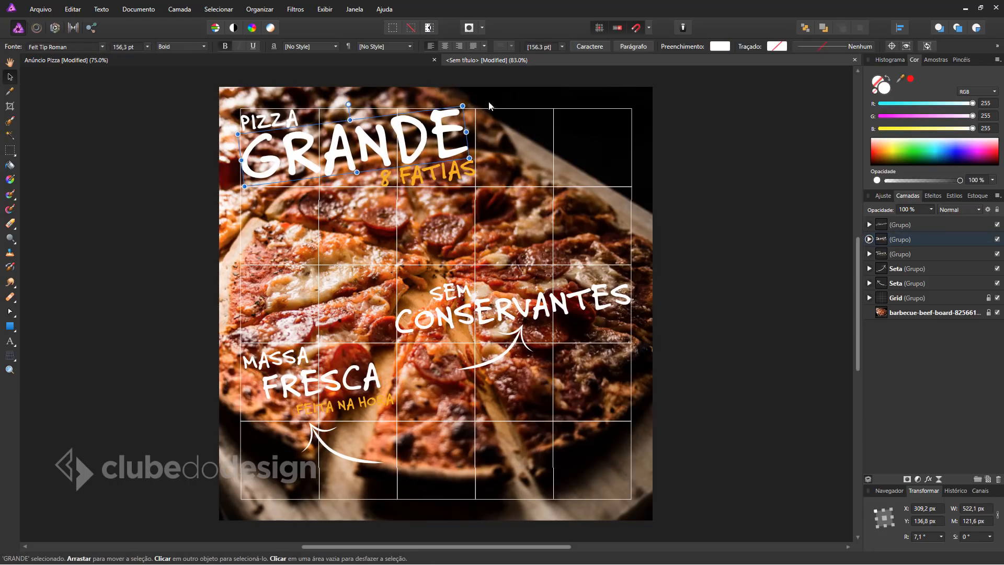
left_click_drag(462, 106, 460, 109)
left_click(688, 253)
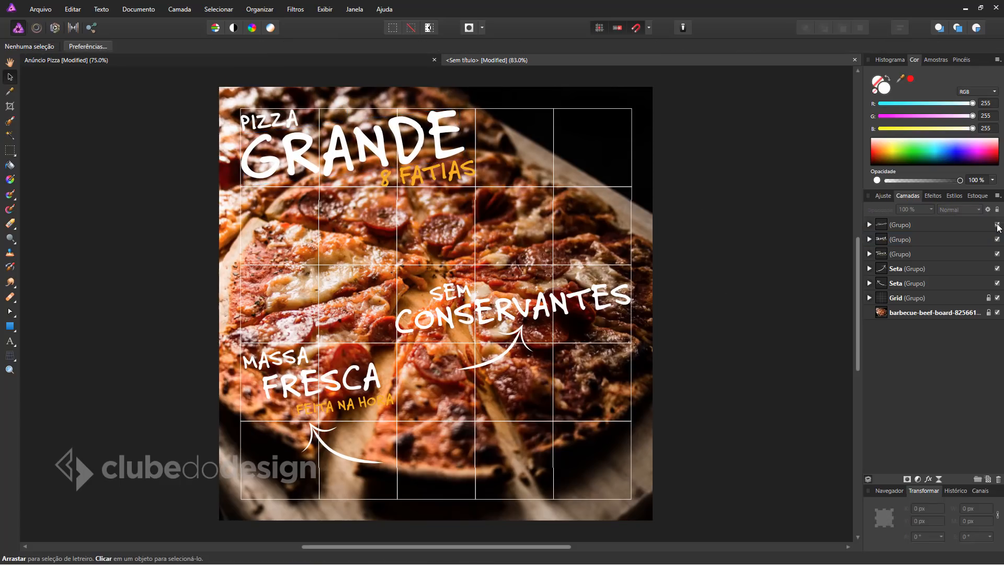
left_click(997, 298)
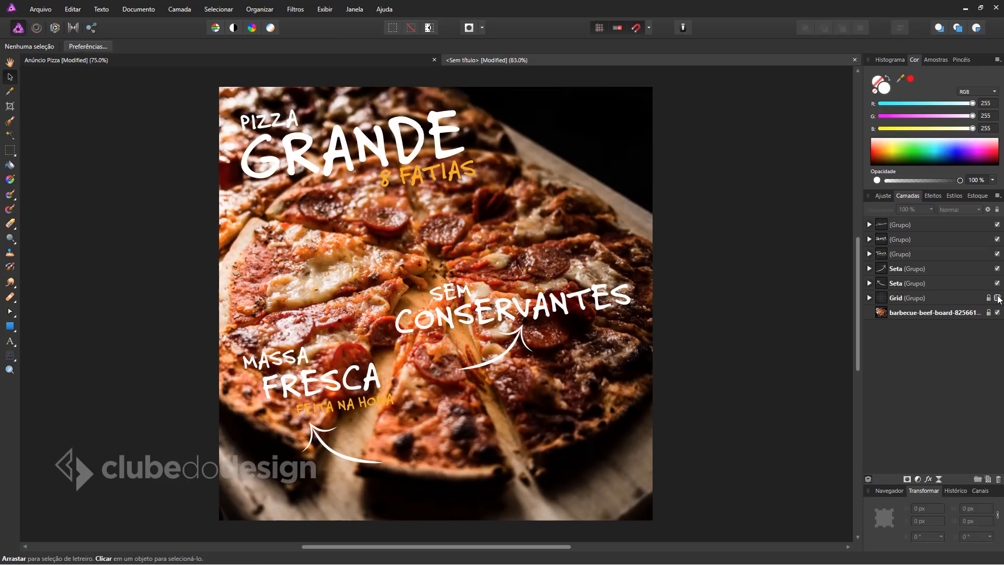
left_click(997, 298)
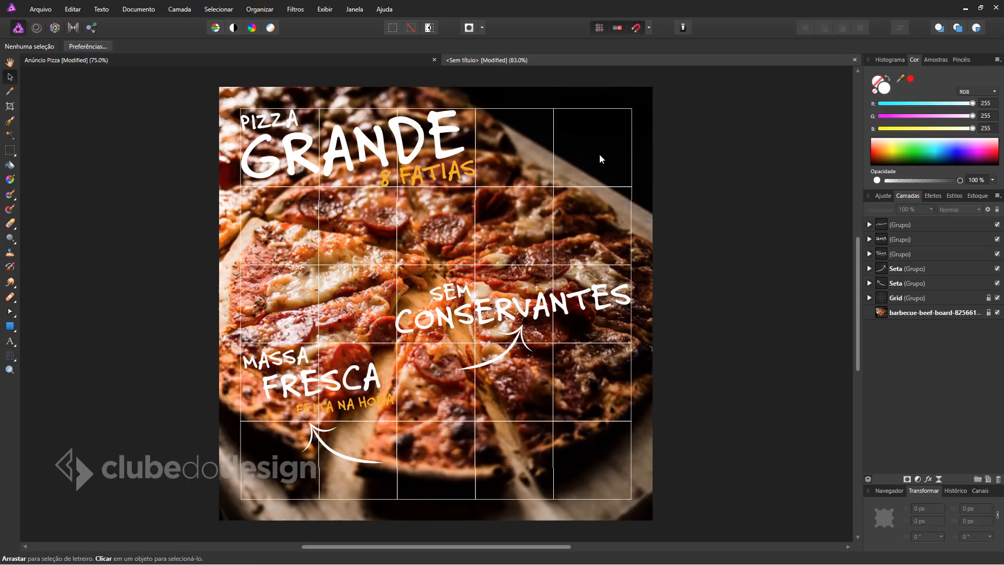
Step: Duplicate the PIZZA GRANDE text group to its right and change the copy's PIZZA text to R$
left_click(408, 154)
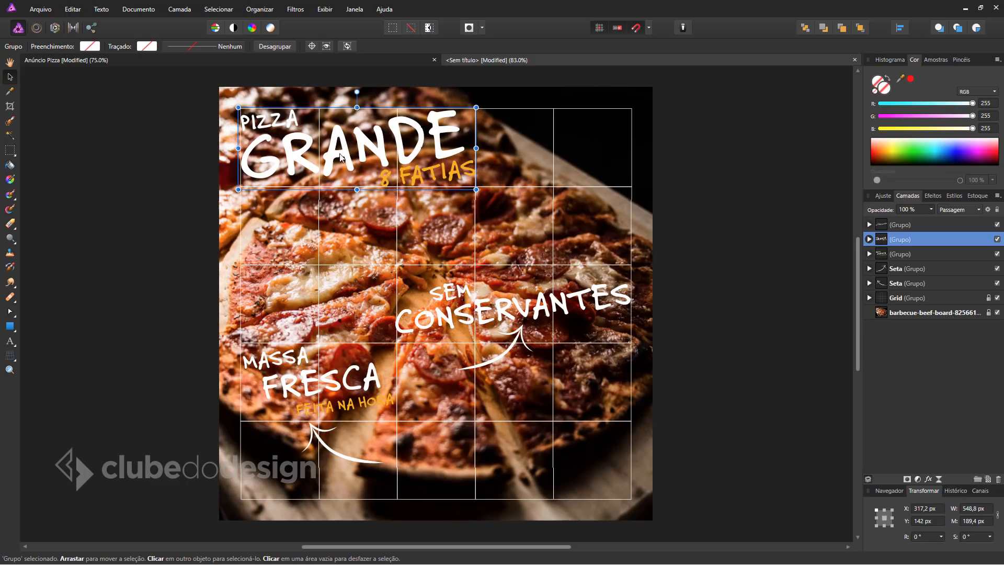
left_click_drag(339, 161, 558, 163)
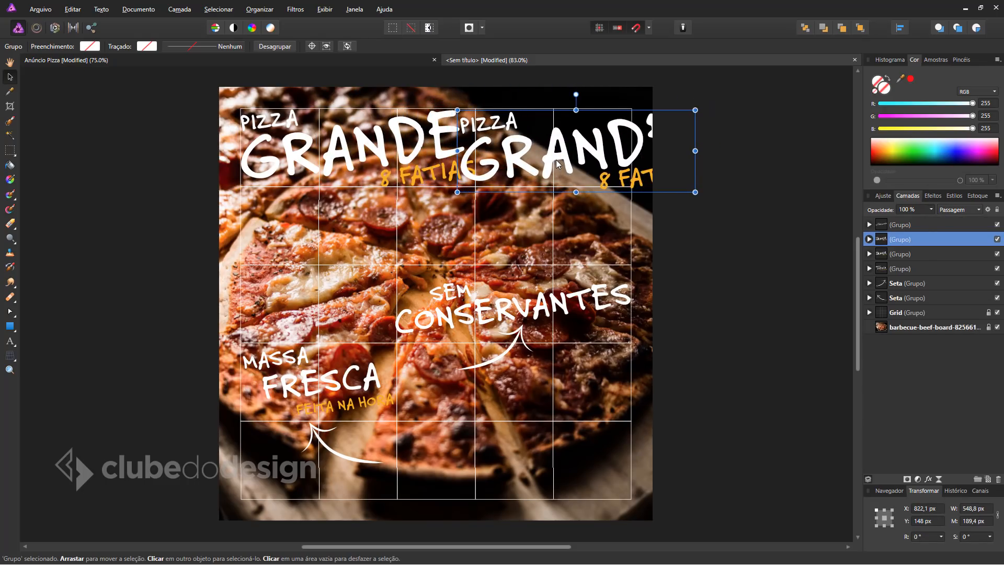
double_click(512, 124)
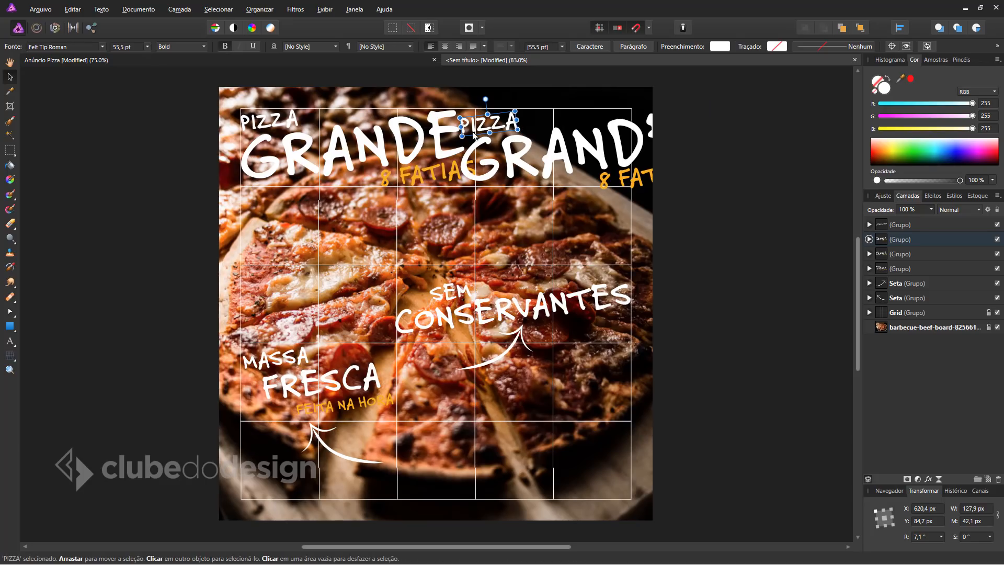
double_click(493, 126)
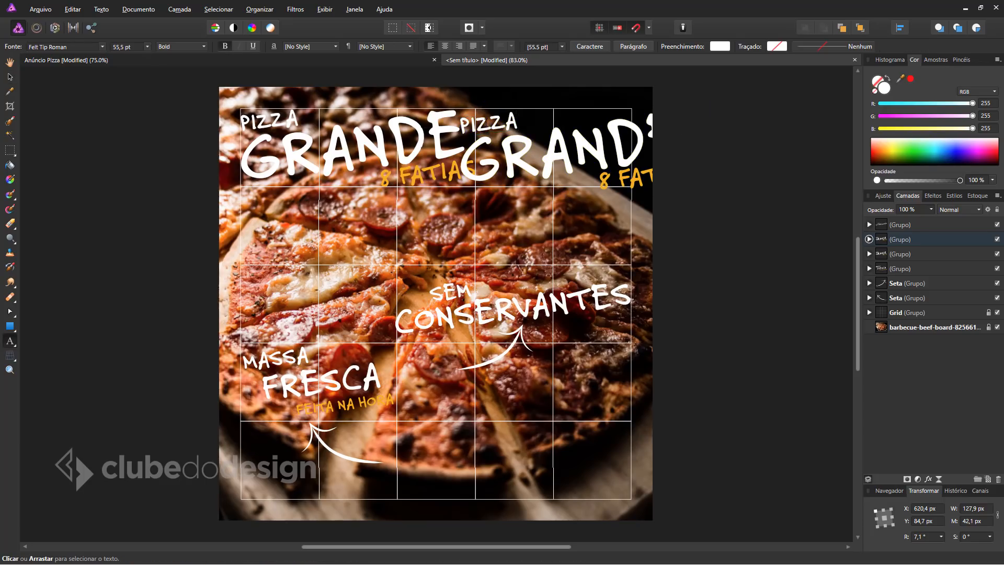
double_click(486, 122)
type("R$")
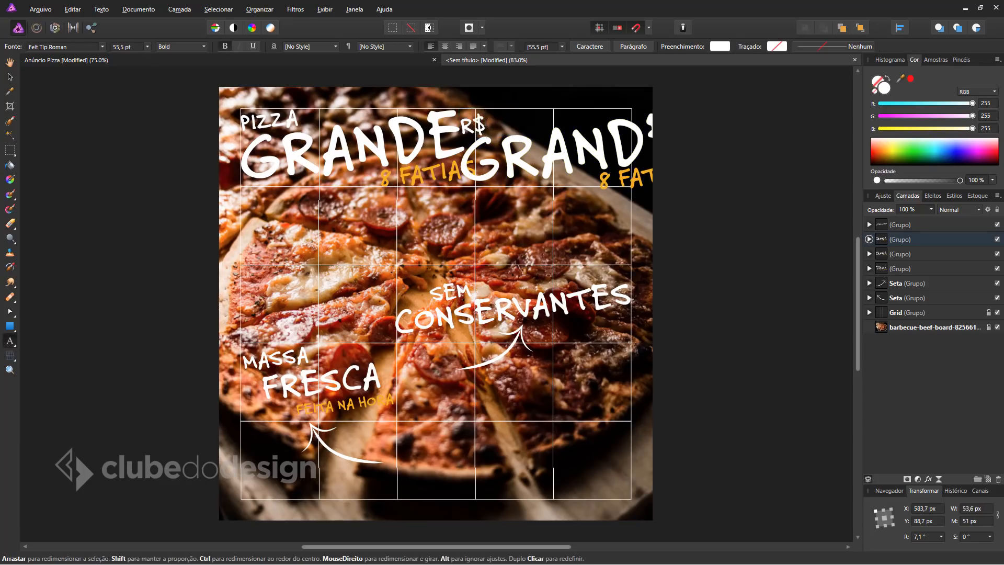
Step: Change the copied group's GRANDE text to 39 and its 8 FATIAS text to 90
left_click(511, 156)
double_click(511, 156)
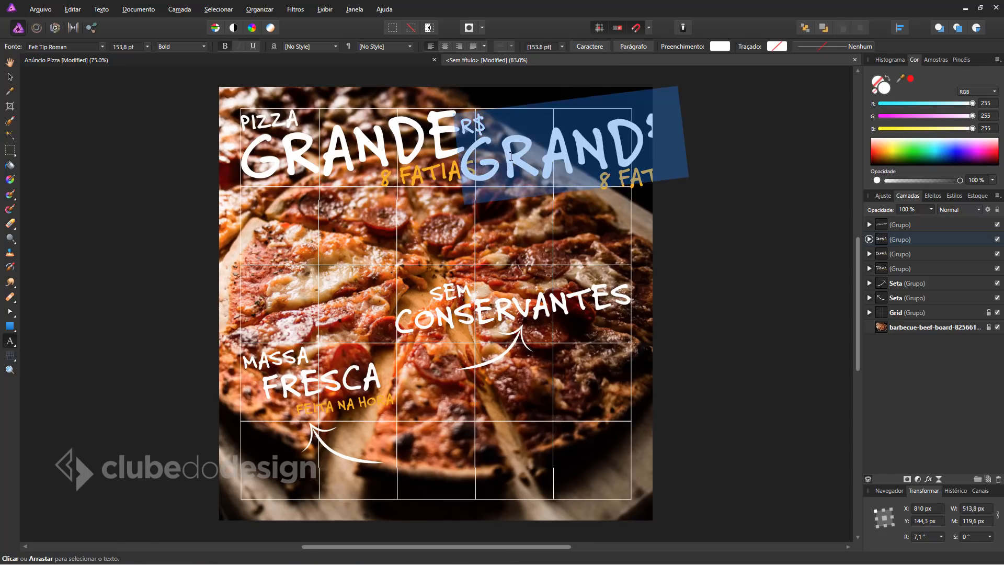
type("39")
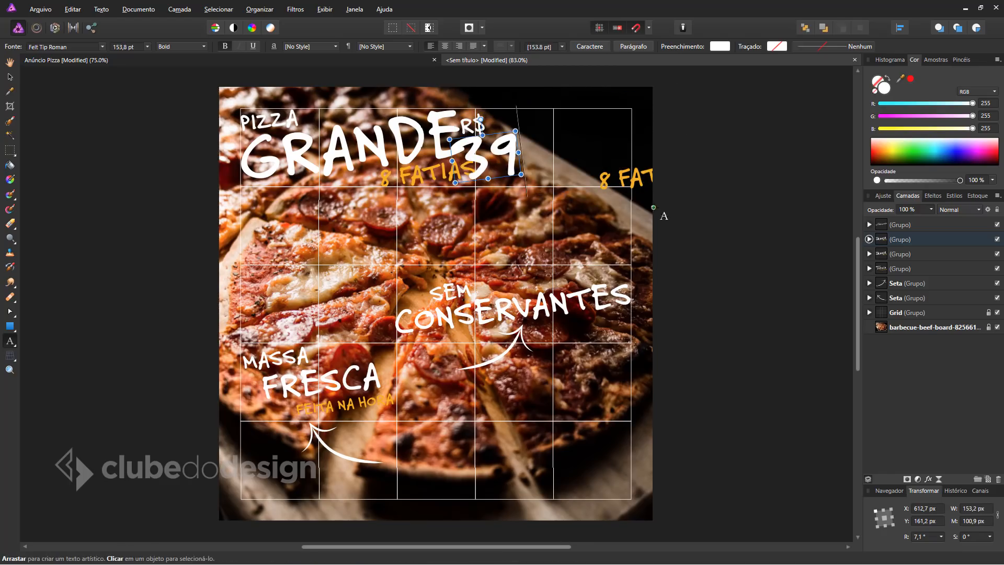
left_click(621, 174)
double_click(621, 175)
type("90")
key("Escape")
Step: Arrange the price with 39 at about 212.2 pt, 90 at its upper right and a smaller 39 pt R$ at its lower left
left_click(11, 77)
left_click_drag(511, 147, 585, 112)
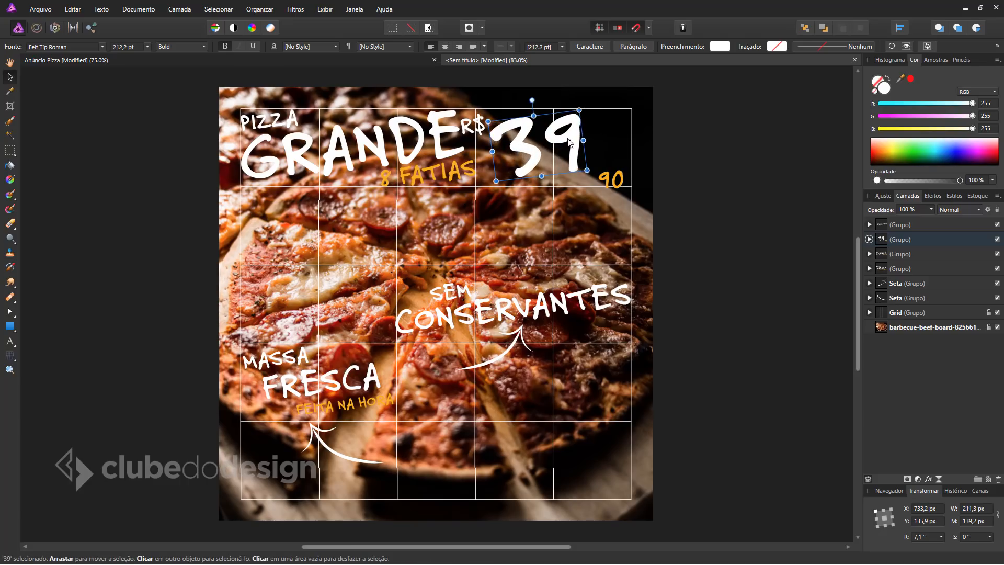
left_click_drag(620, 176, 612, 124)
left_click_drag(479, 127, 490, 165)
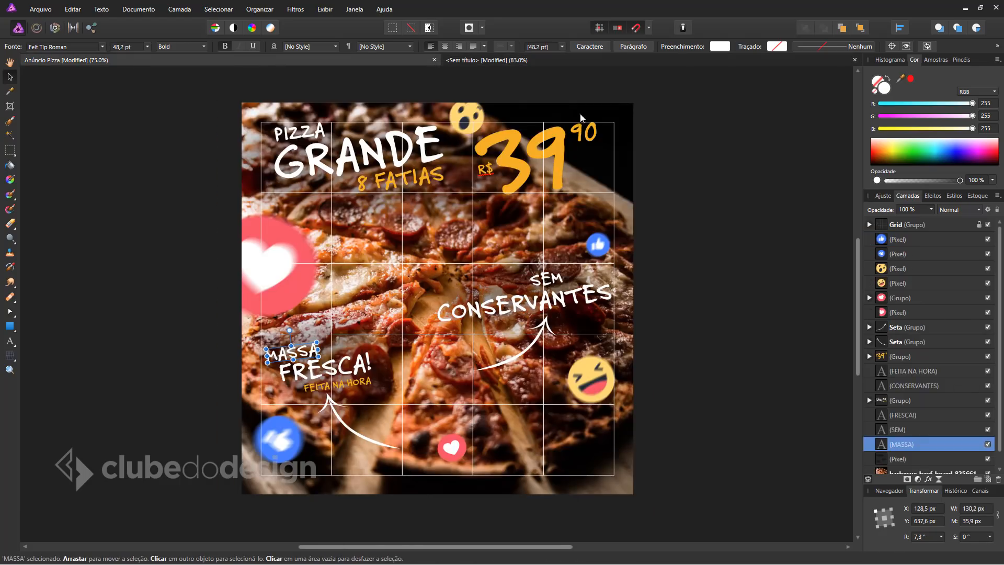
Step: Enlarge the price's 39 text to about 254.3 pt so it starts at the fourth grid column's left edge
left_click(704, 58)
left_click(525, 152)
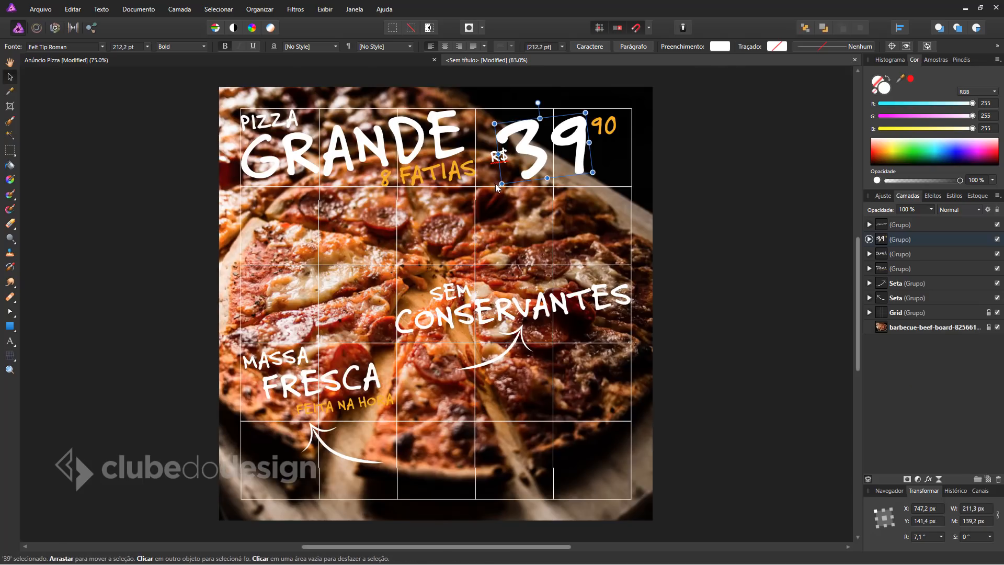
left_click_drag(501, 184, 496, 188)
left_click_drag(487, 125, 475, 117)
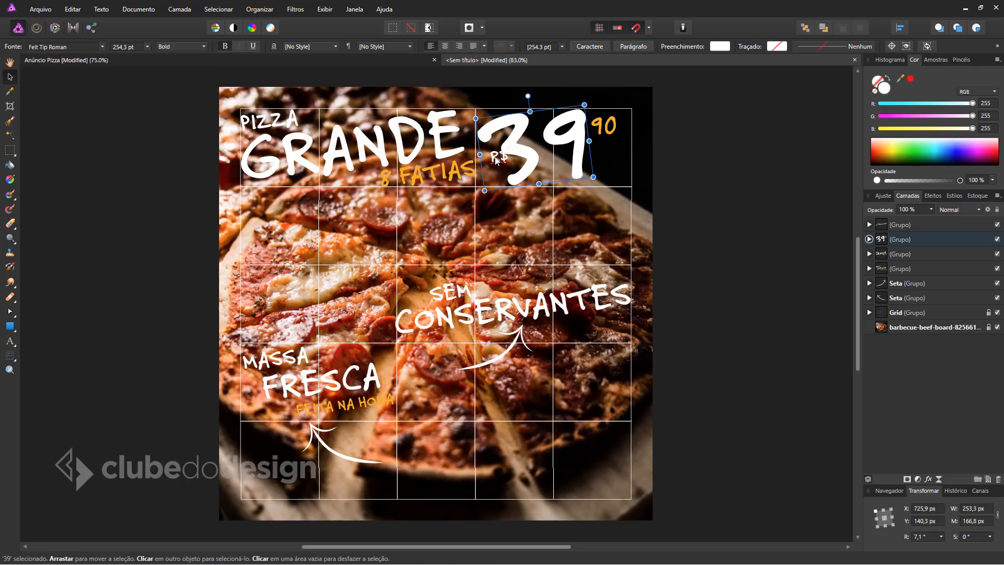
Step: Nudge the R$ text left and down beside the 39, to X 626.6 px and Y 175 px
left_click(921, 239)
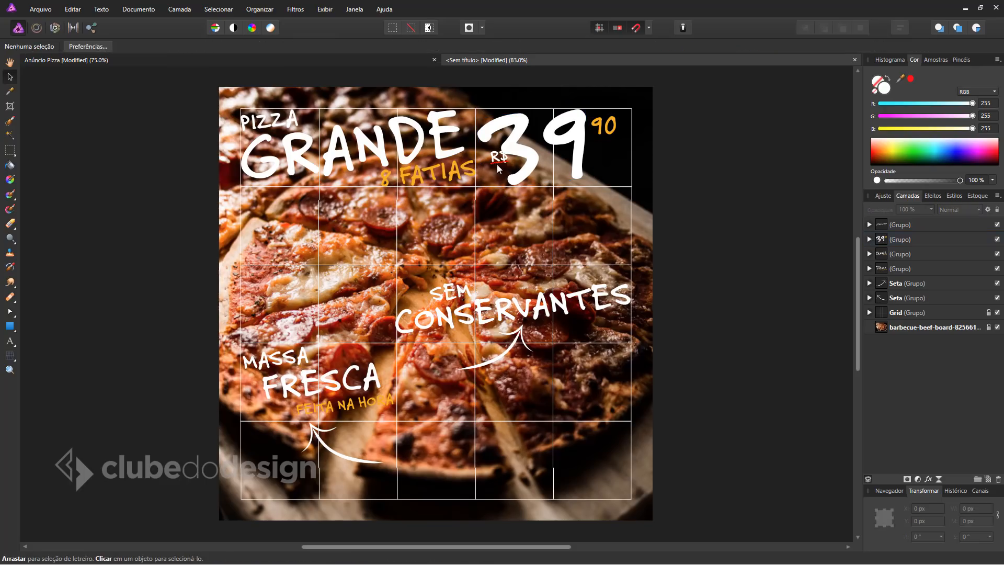
left_click(869, 239)
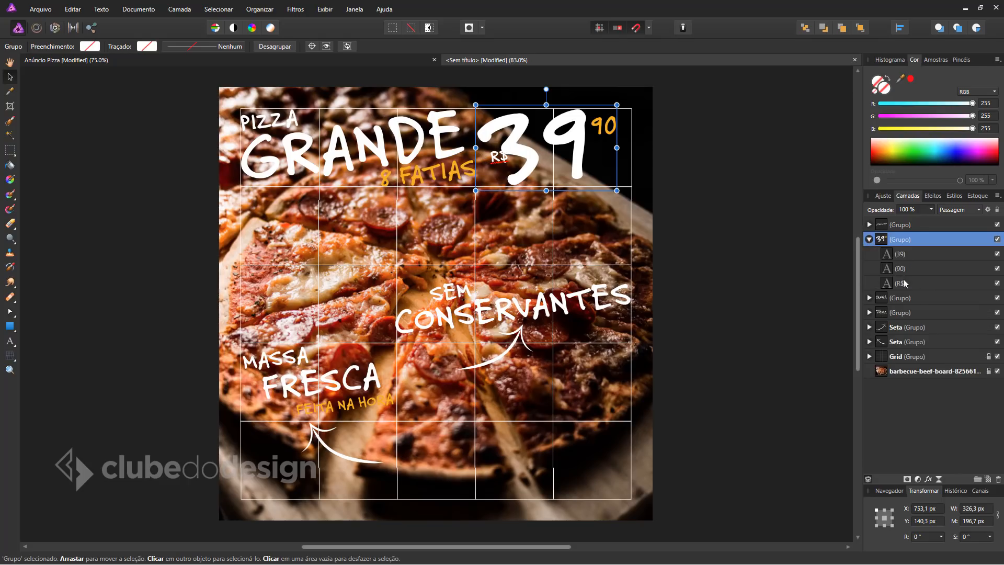
left_click(924, 285)
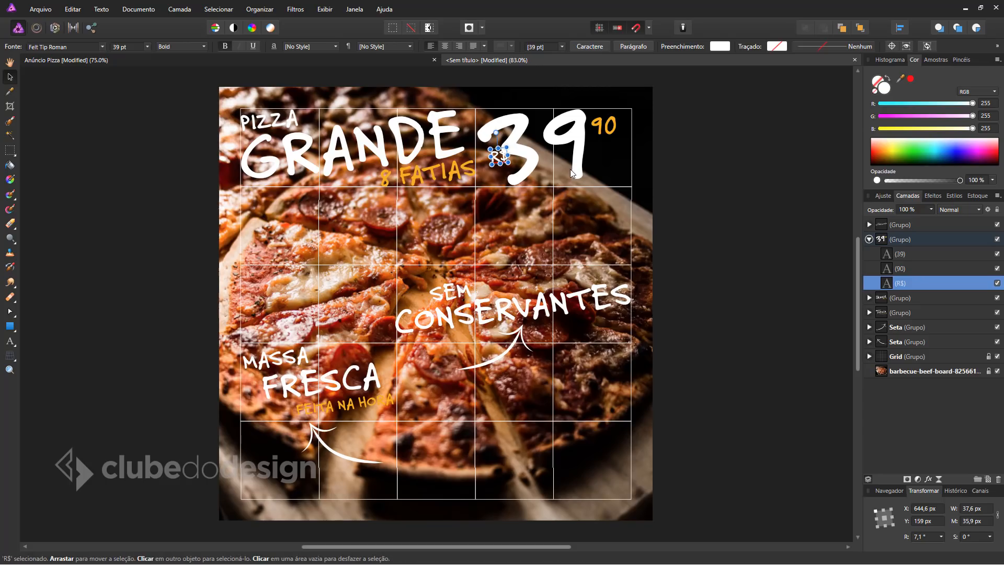
key("Left")
key("Left")
key("Left")
key("Left")
key("Left")
key("Left")
key("Left")
key("Left")
key("Down")
key("Down")
key("Down")
key("Down")
key("Down")
key("Down")
key("Down")
key("Down")
key("Down")
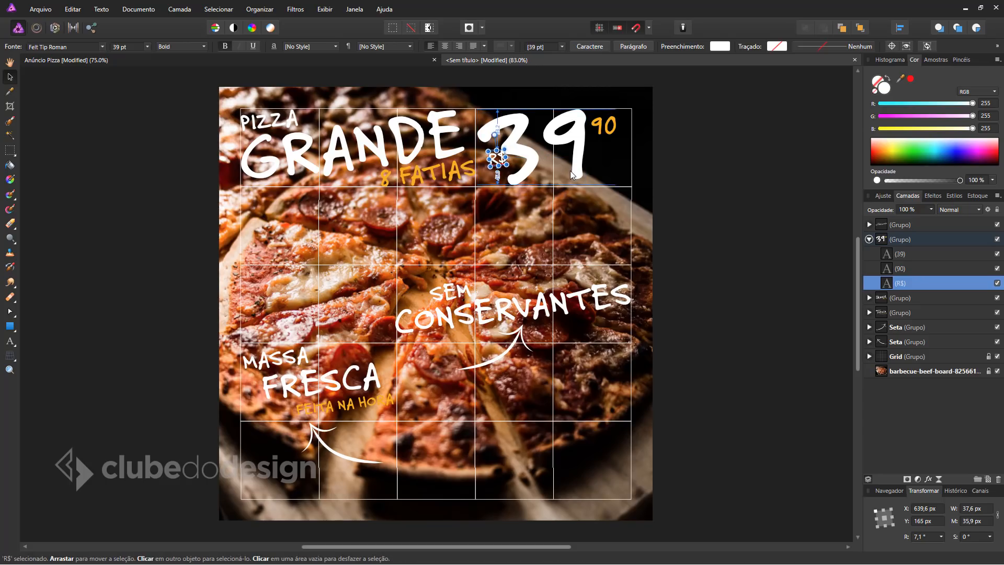
key("Left")
key("Left")
key("Left")
key("Left")
key("Left")
key("Left")
key("Left")
key("Left")
key("Left")
key("Left")
key("Left")
key("Left")
key("Left")
key("Down")
key("Down")
key("Down")
key("Down")
key("Down")
key("Down")
key("Down")
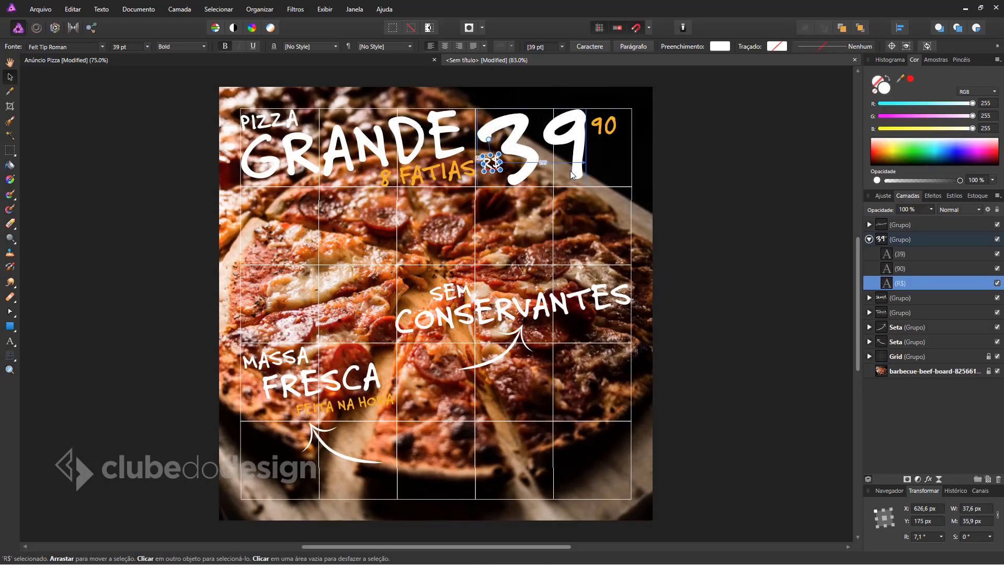
left_click(507, 160)
Step: Fill the whole price group with the orange swatch (RGB 242, 175, 13)
left_click(918, 239)
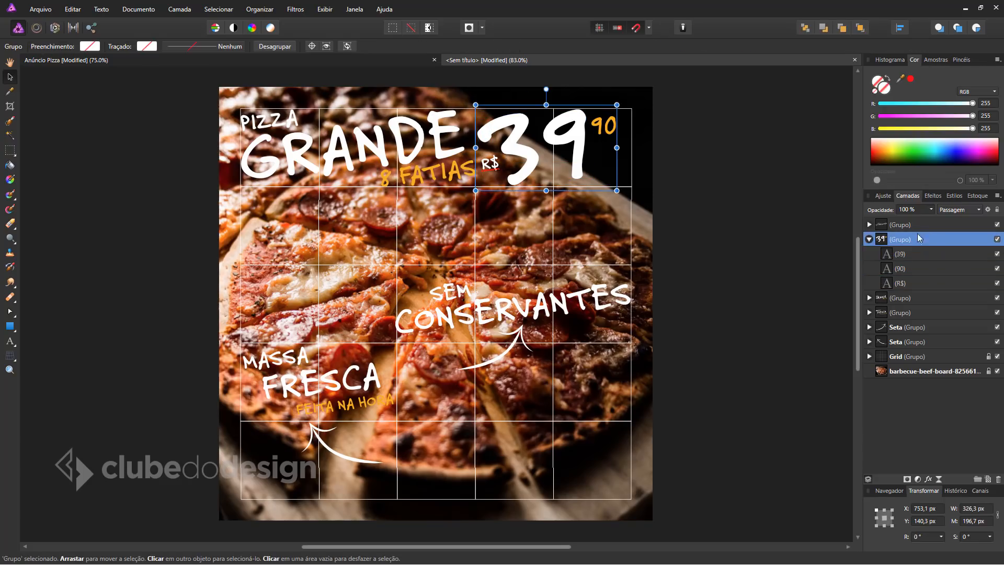
left_click(87, 47)
left_click(29, 96)
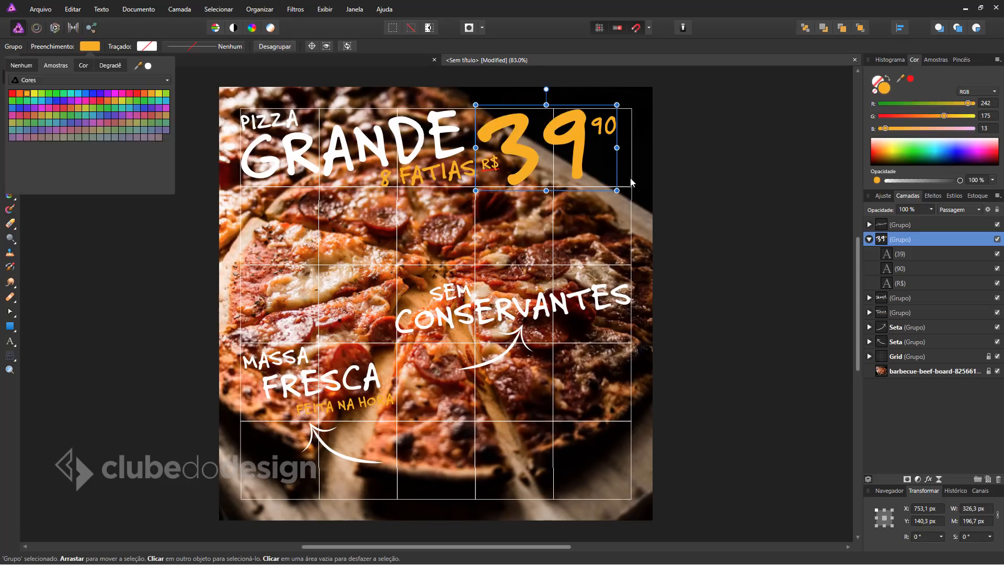
left_click(282, 110)
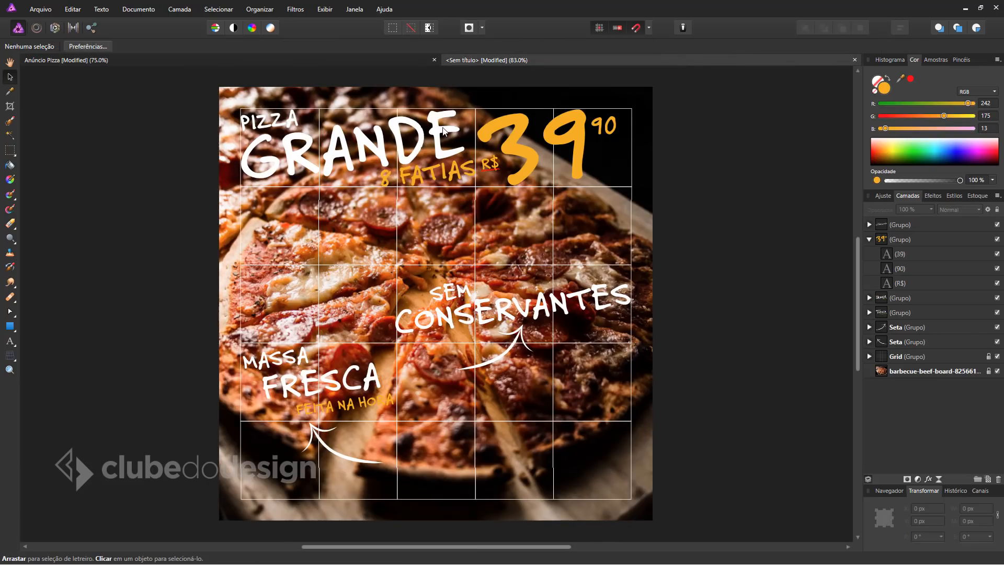
Step: Shrink the PIZZA GRANDE title group to about 518.8 px wide and the price group to about 312.9 px wide
left_click(443, 132)
left_click_drag(473, 108, 462, 111)
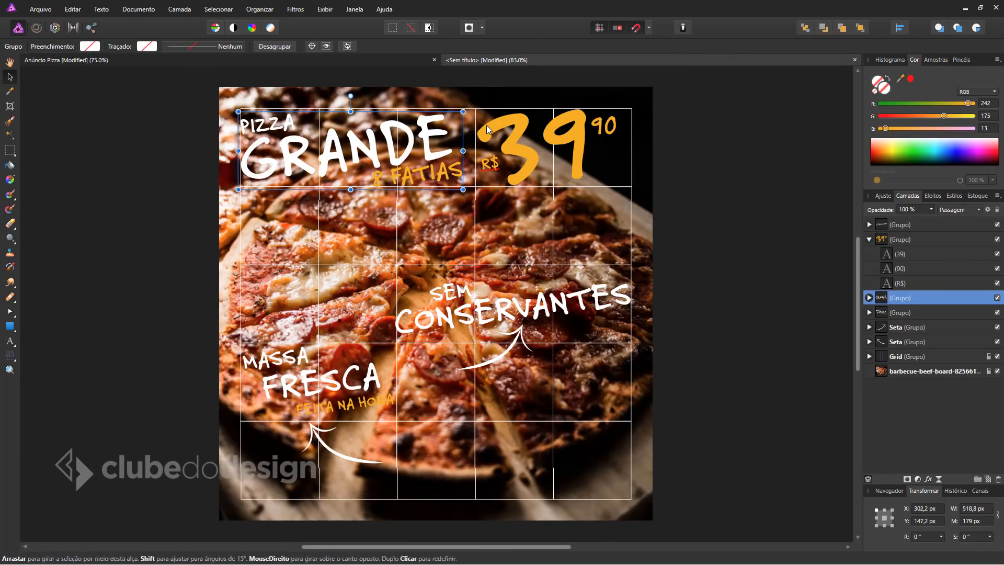
left_click(516, 136)
left_click_drag(515, 136, 521, 138)
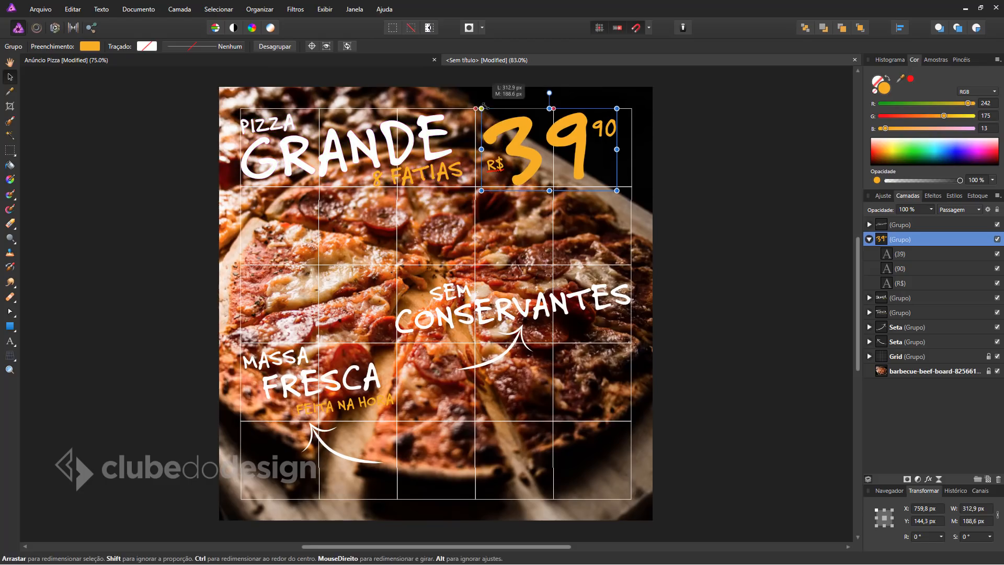
Step: Raise the price's 90 to Y 83.6 px and move the whole price group to X 769.2 px, Y 141.3 px
double_click(604, 128)
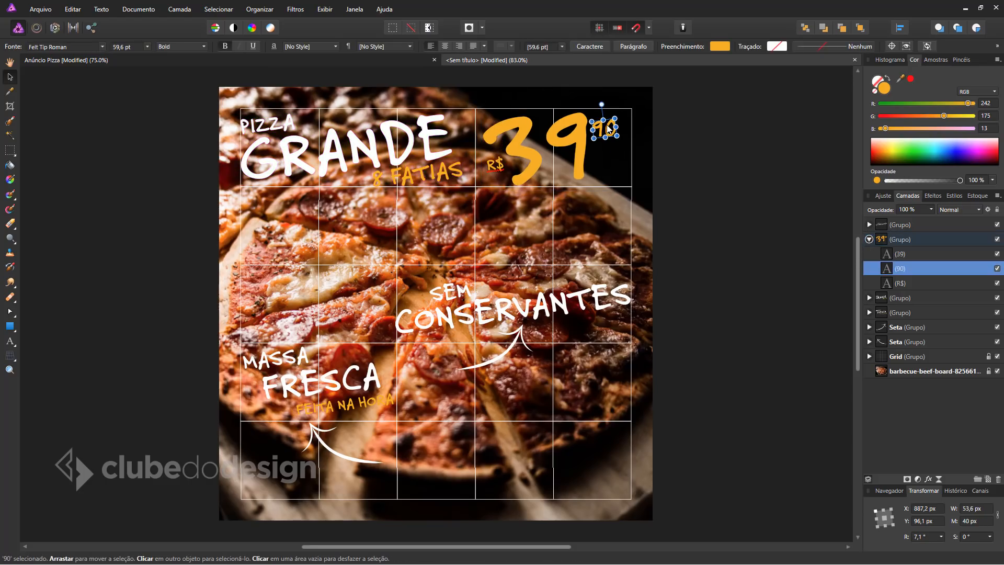
left_click(677, 153)
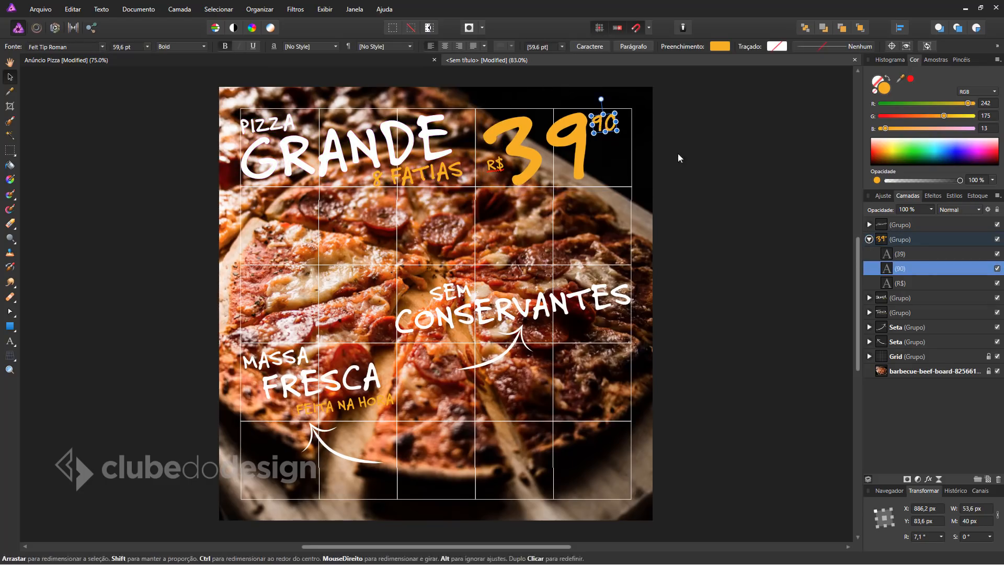
left_click(575, 145)
left_click_drag(575, 139, 578, 136)
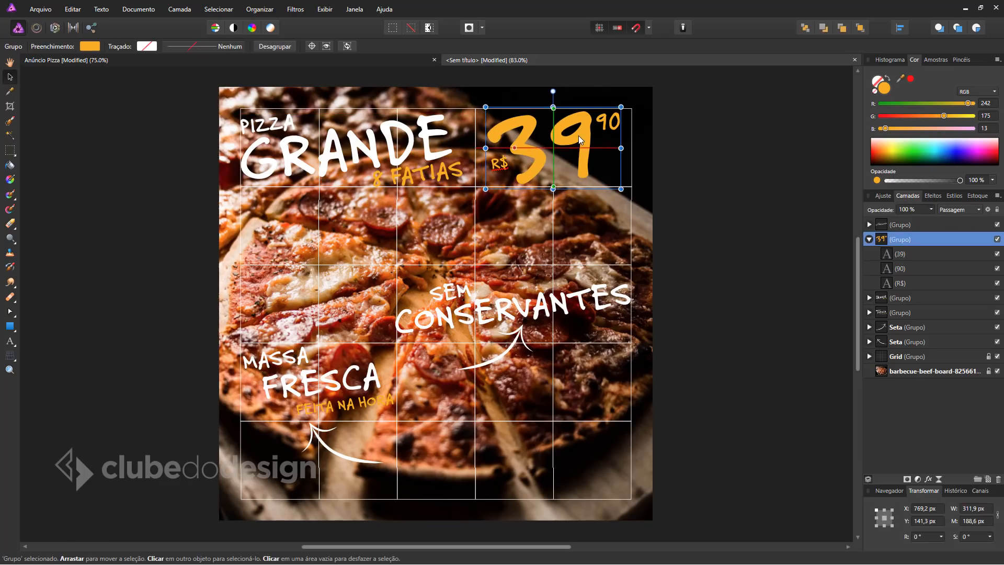
left_click(754, 253)
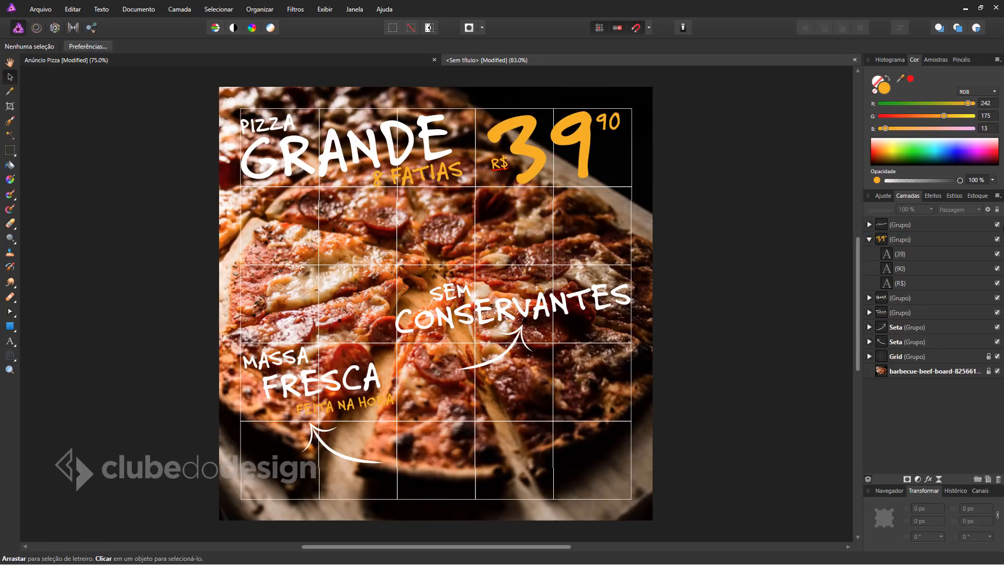
Step: Check the layout with the grid hidden, restore the grid, and examine the finished Anúncio Pizza document for the emojis
left_click(997, 357)
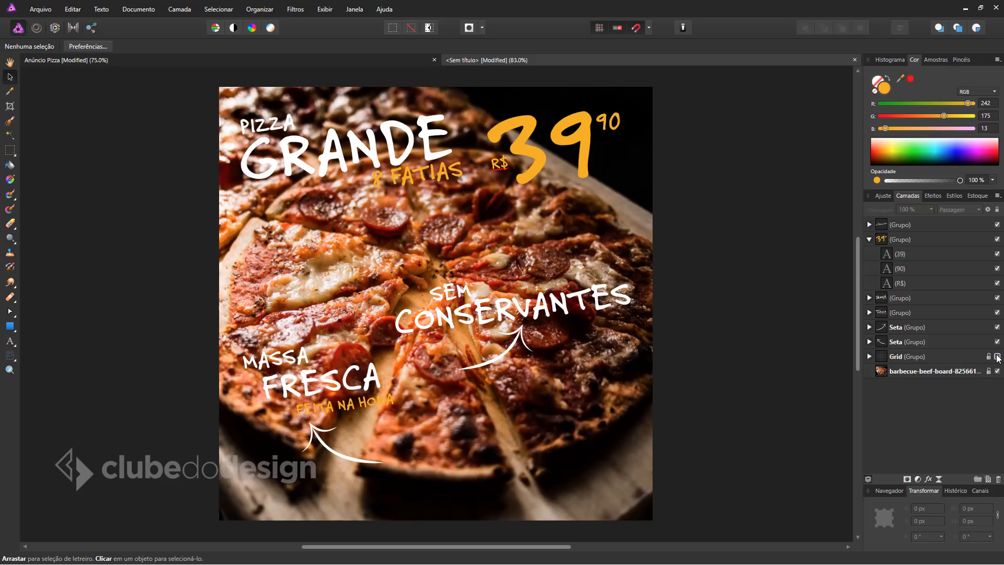
left_click(997, 357)
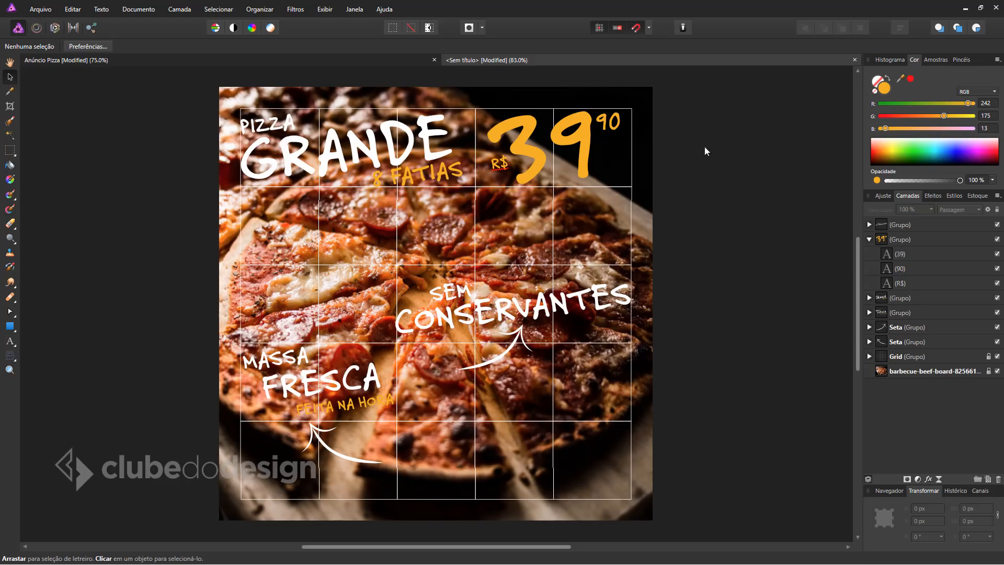
left_click(335, 61)
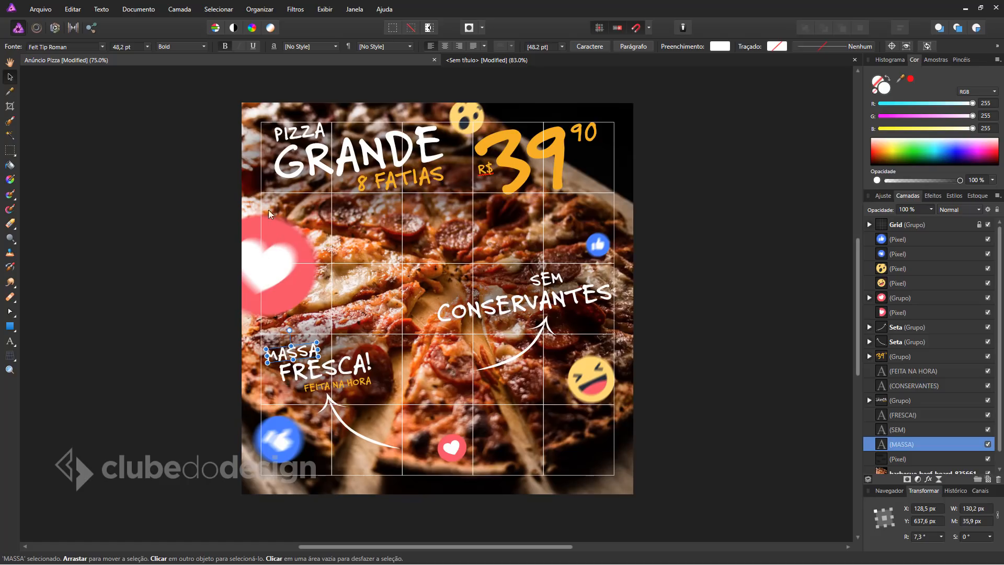
left_click(497, 62)
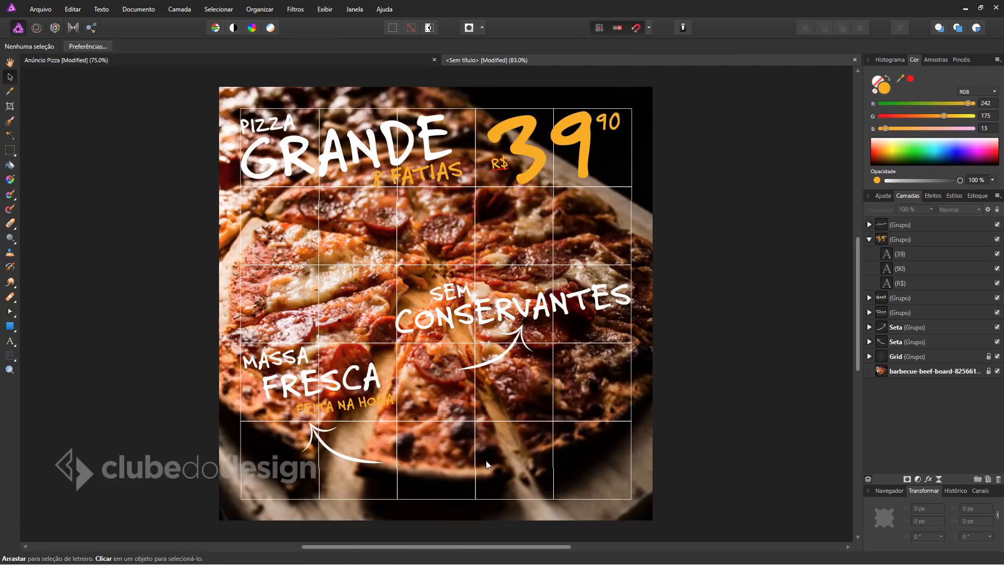
Step: Switch to File Explorer and open Reactions.afdesign from the Pizza folder
key("alt+Tab")
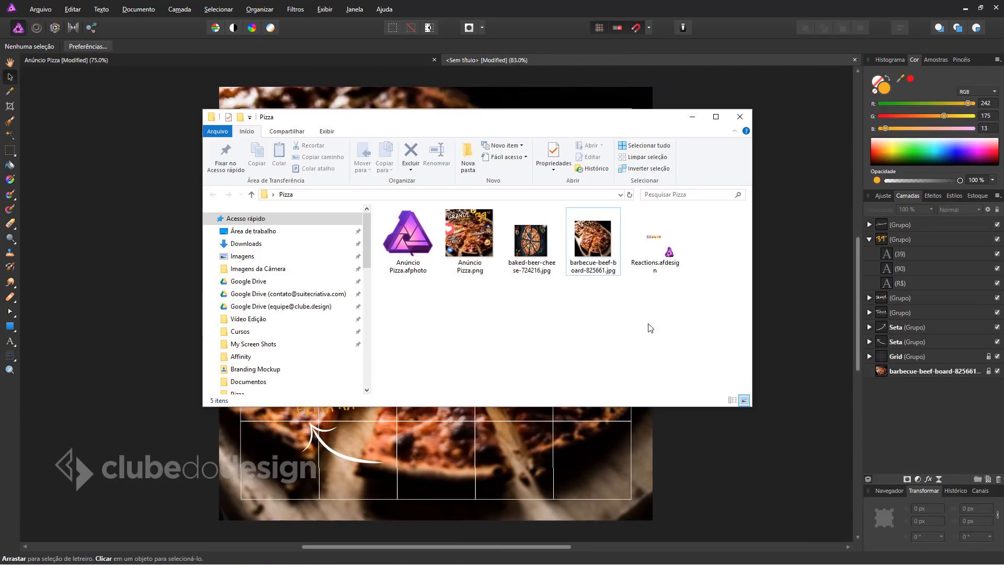
left_click(654, 253)
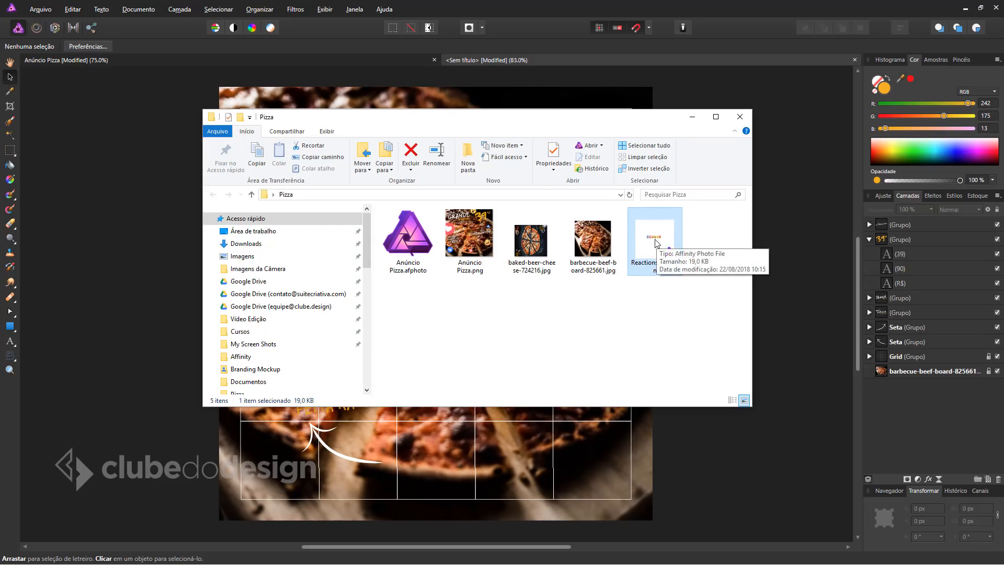
double_click(660, 253)
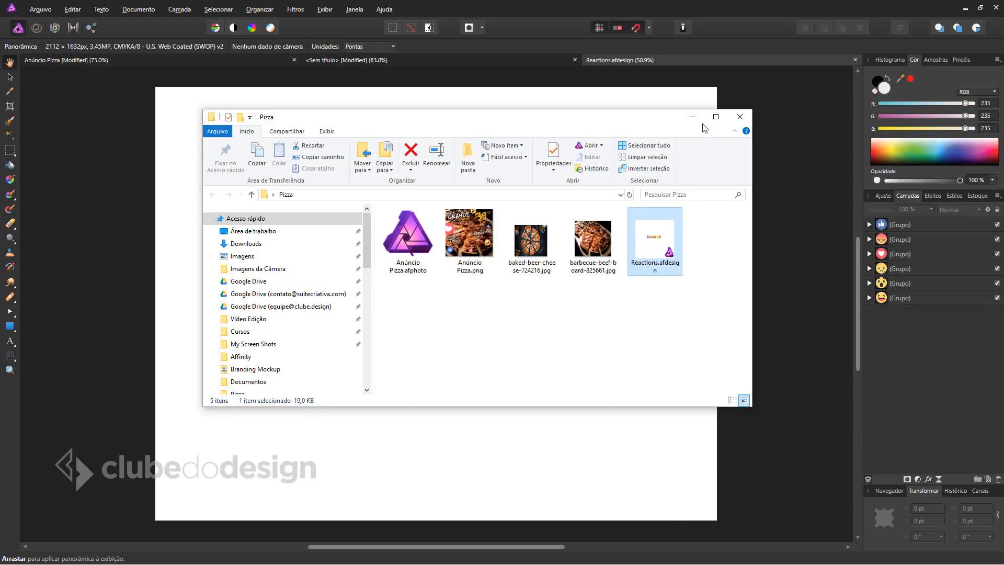
left_click(692, 116)
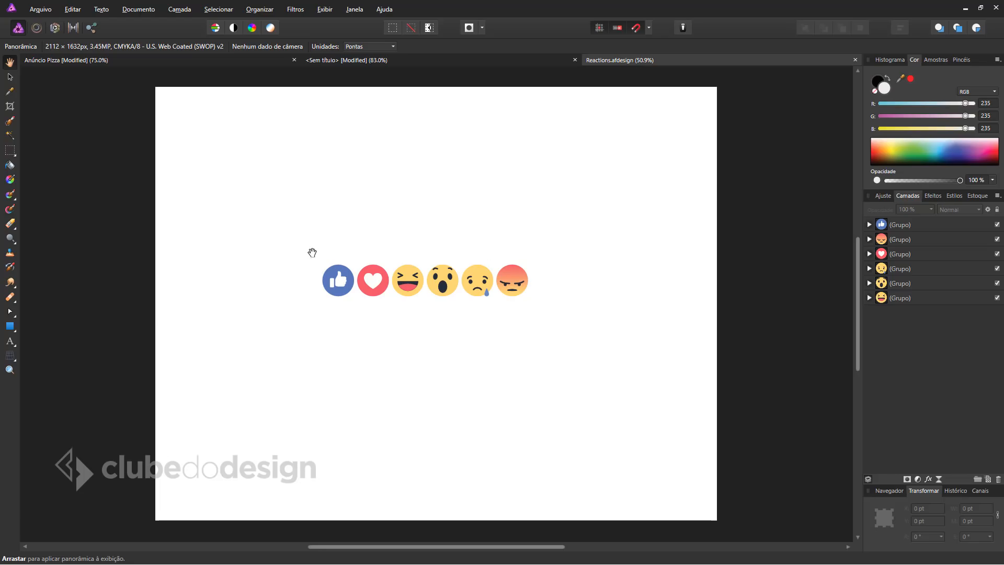
Step: Copy the blue thumbs-up emoji from the Reactions document into the untitled pizza ad
left_click_drag(292, 246, 368, 315)
left_click(10, 78)
left_click_drag(496, 286, 340, 290)
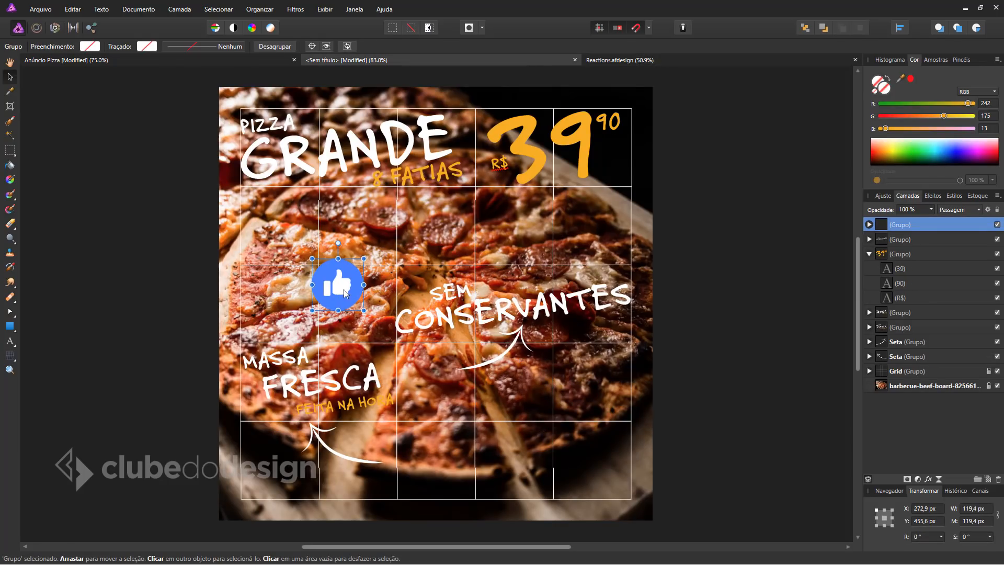
Step: Copy the heart, laughing and surprised emojis together from the Reactions document into the pizza ad
left_click(706, 60)
left_click(491, 366)
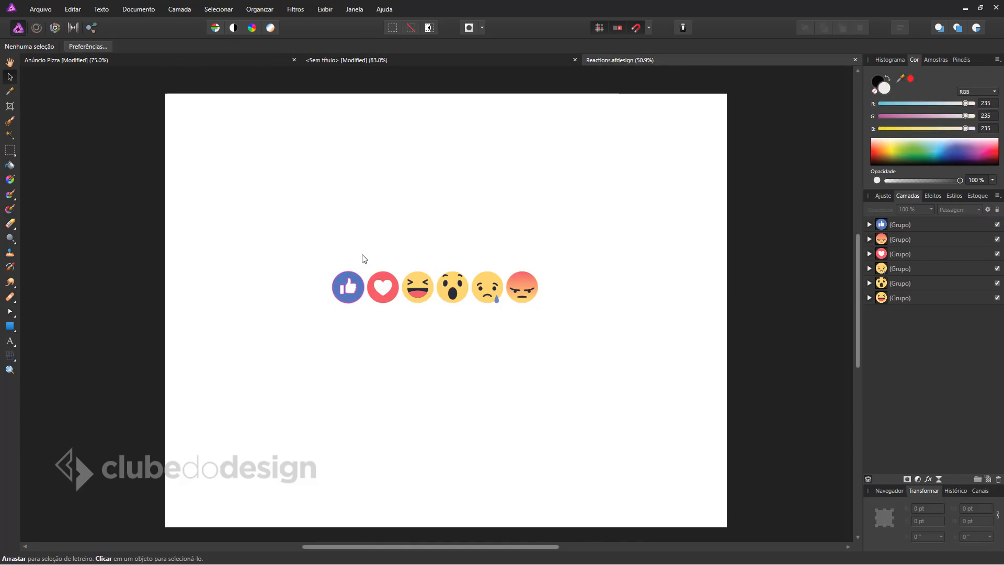
left_click_drag(357, 252, 479, 328)
left_click_drag(452, 288, 728, 281)
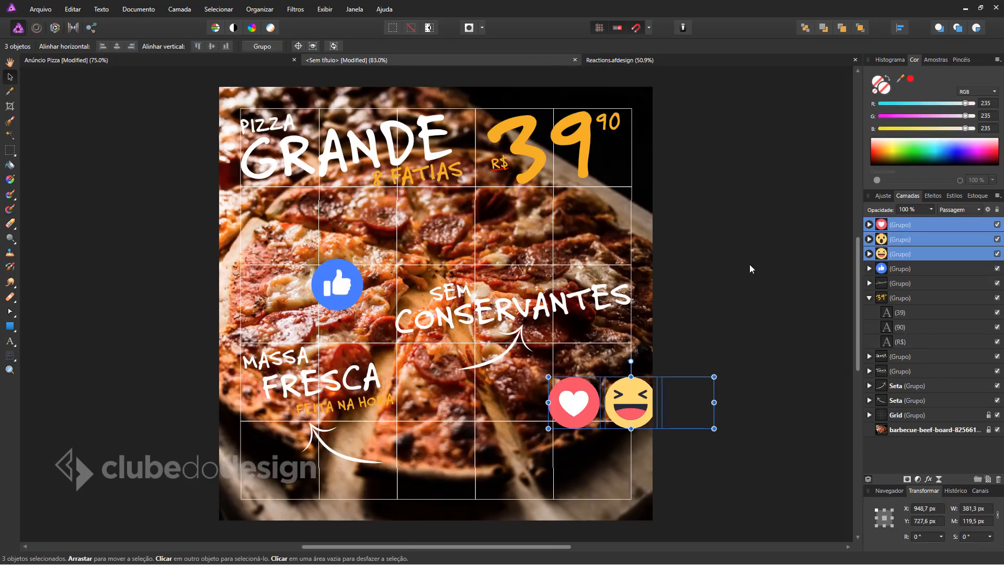
Step: Spread the emojis apart, with the heart above SEM, the laughing face below CONSERVANTES and the surprised face in the bottom row
left_click(748, 265)
left_click_drag(574, 402, 428, 233)
left_click_drag(632, 395, 514, 384)
left_click_drag(786, 470, 659, 340)
left_click_drag(697, 412, 390, 460)
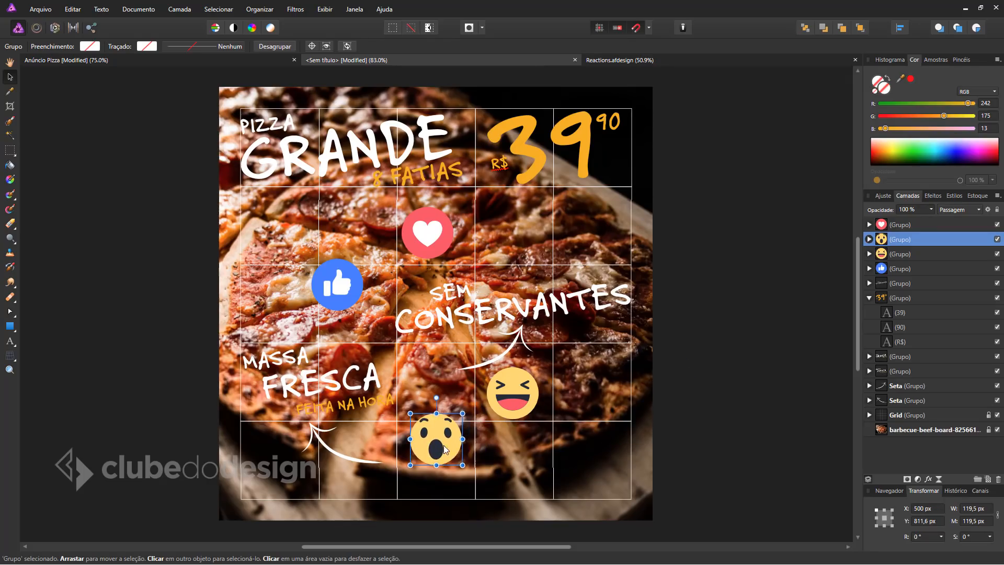
left_click(705, 362)
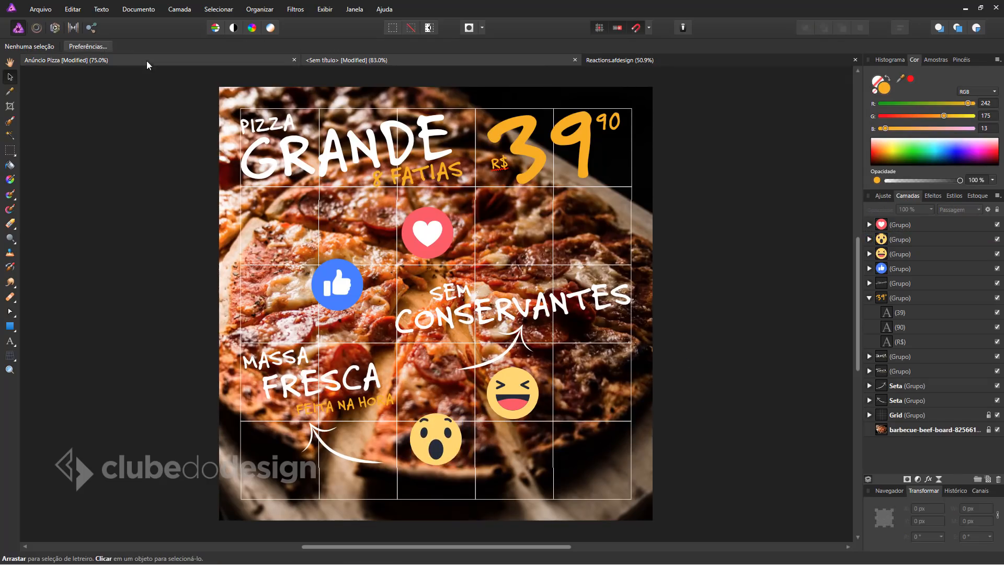
Step: Following the finished ad, enlarge the heart emoji to about 184.5 px, rotate it to −14.8° and let it overlap the ad's left edge
left_click(152, 61)
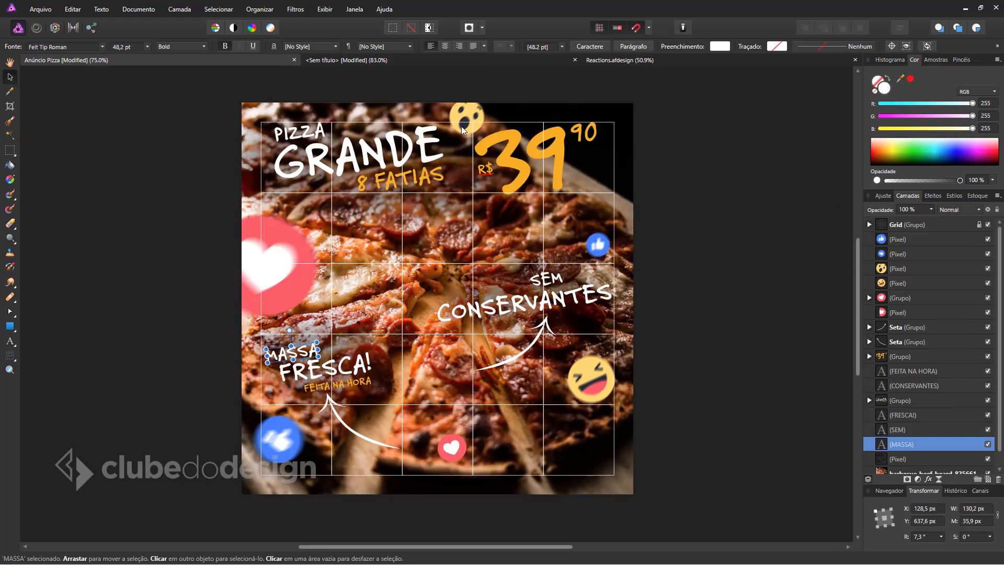
left_click(733, 269)
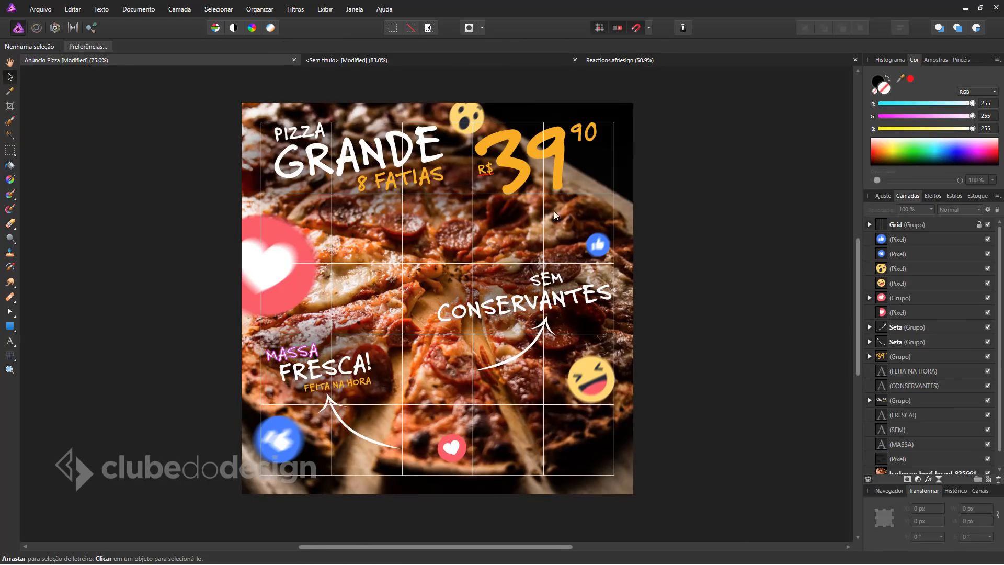
left_click(345, 60)
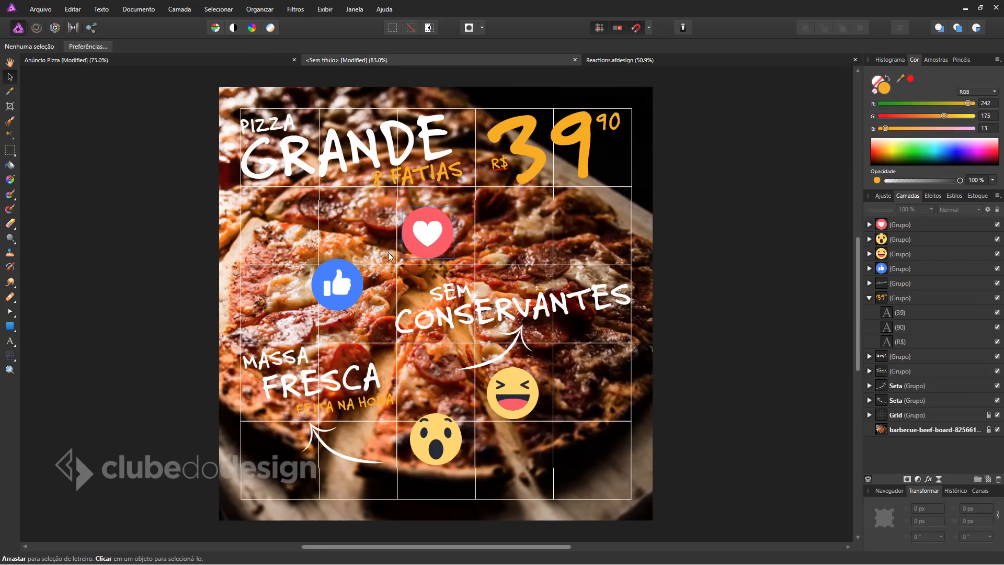
left_click_drag(444, 251, 246, 282)
left_click_drag(257, 232, 299, 215)
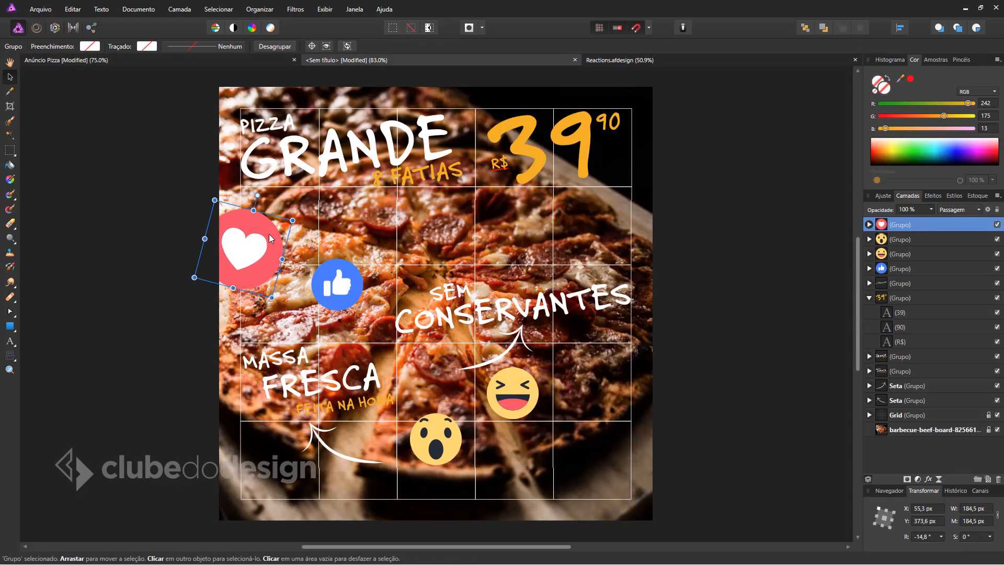
left_click(701, 303)
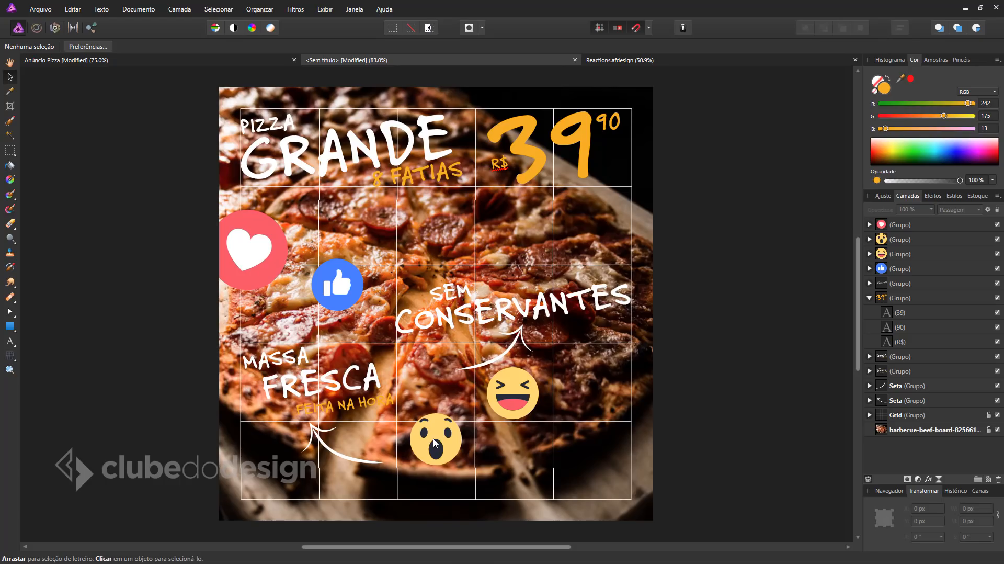
Step: Shrink the surprised emoji to about 82.2 px, tilt it 12.8° and place it at the ad's top edge between title and price
left_click_drag(455, 463, 479, 116)
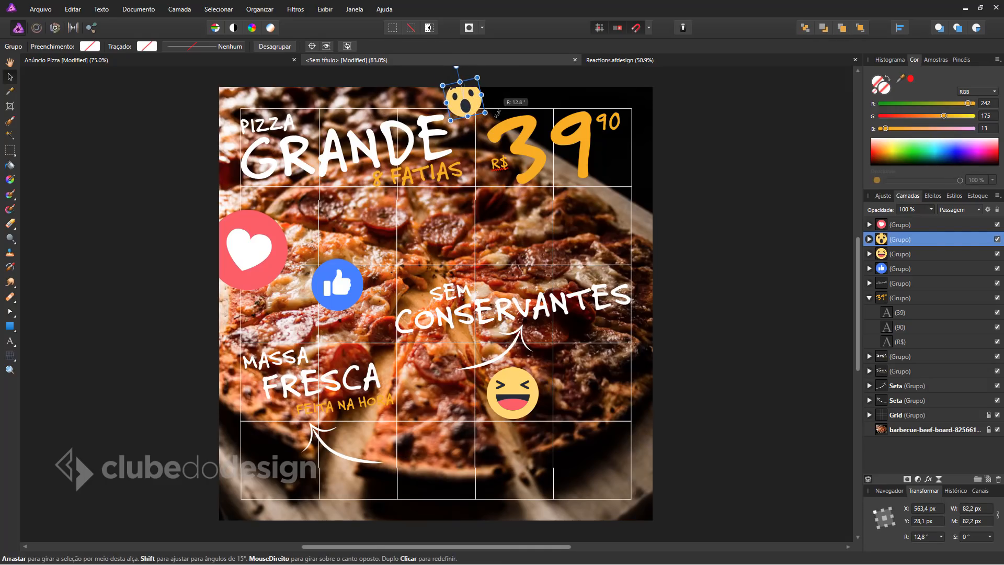
left_click(253, 60)
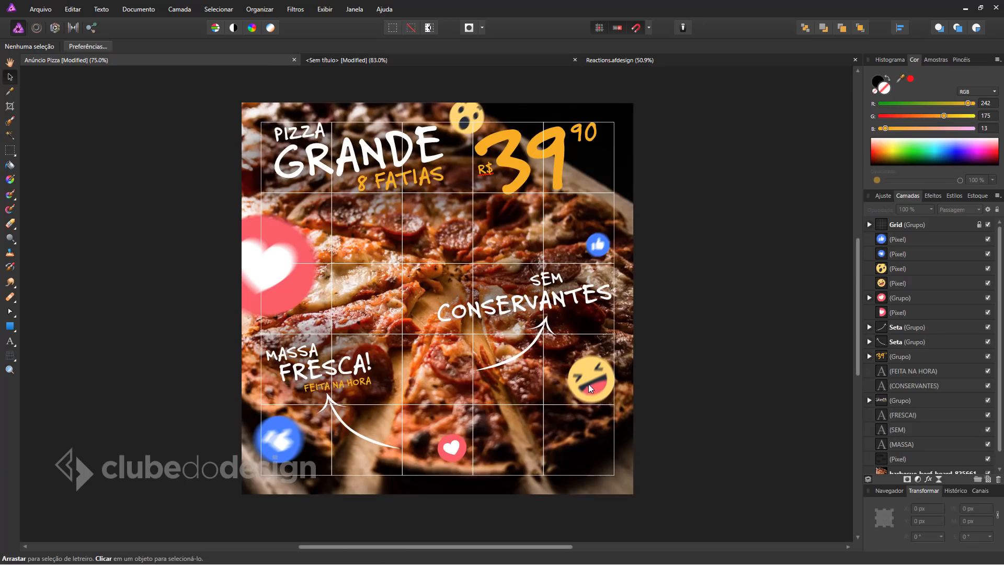
left_click(471, 60)
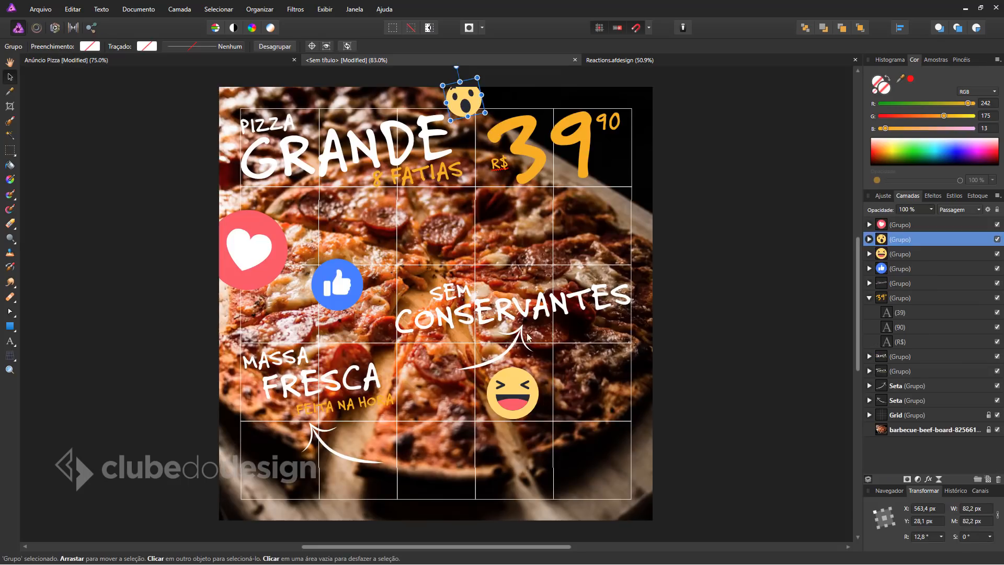
Step: Move the laughing emoji to the fifth grid column under CONSERVANTES, rotate it to 22.8° and shrink it to about 105.8 px
left_click(528, 393)
left_click_drag(567, 396, 598, 405)
left_click_drag(554, 377, 548, 395)
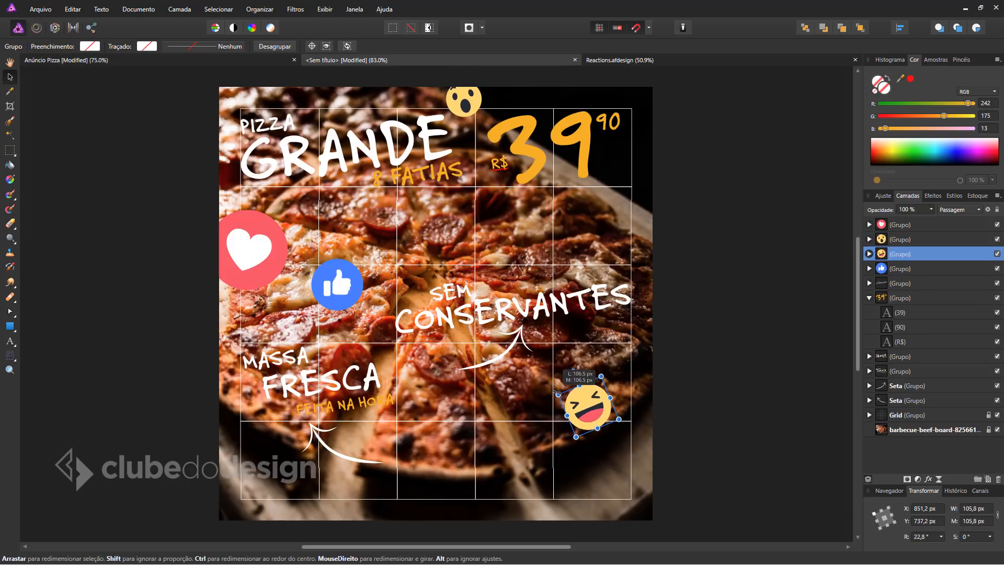
Step: Rotate the surprised emoji at the top edge to −25.4°
left_click(467, 99)
mouse_move(490, 114)
left_mouse_down()
mouse_move(501, 125)
mouse_move(487, 132)
left_mouse_up()
Step: Add a second, smaller upright heart emoji in the bottom grid row, at the line between the third and fourth columns
left_click(173, 61)
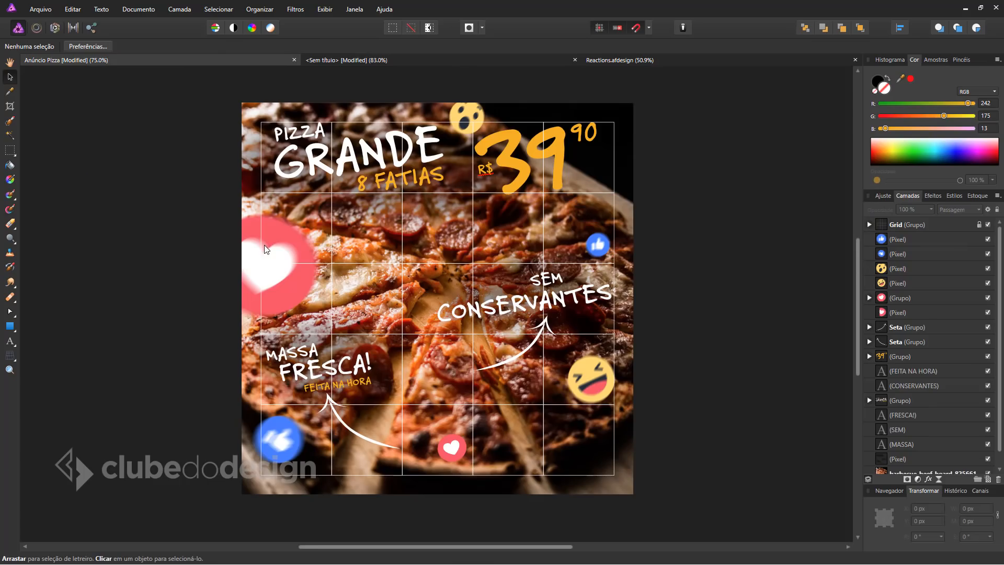
left_click(654, 62)
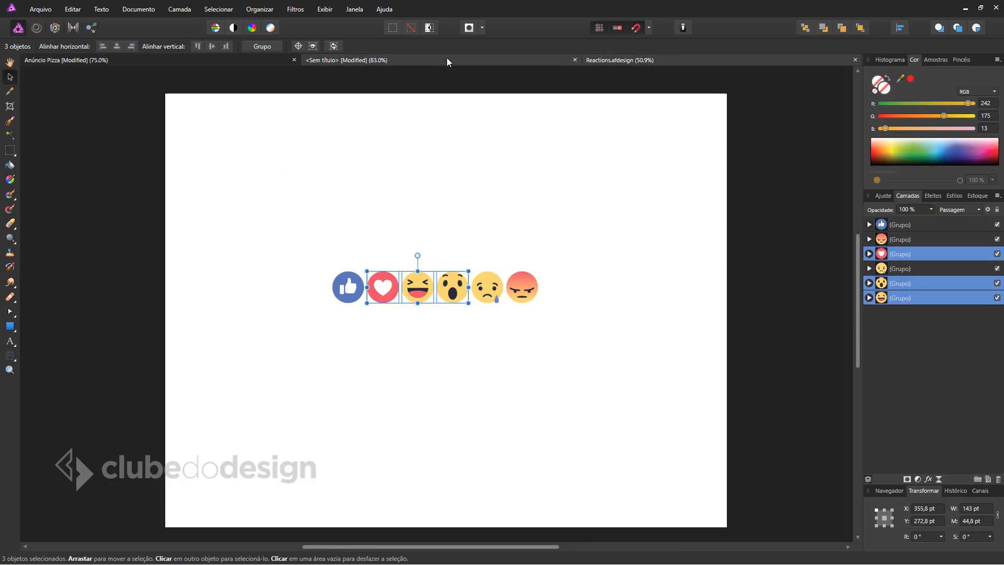
left_click(447, 60)
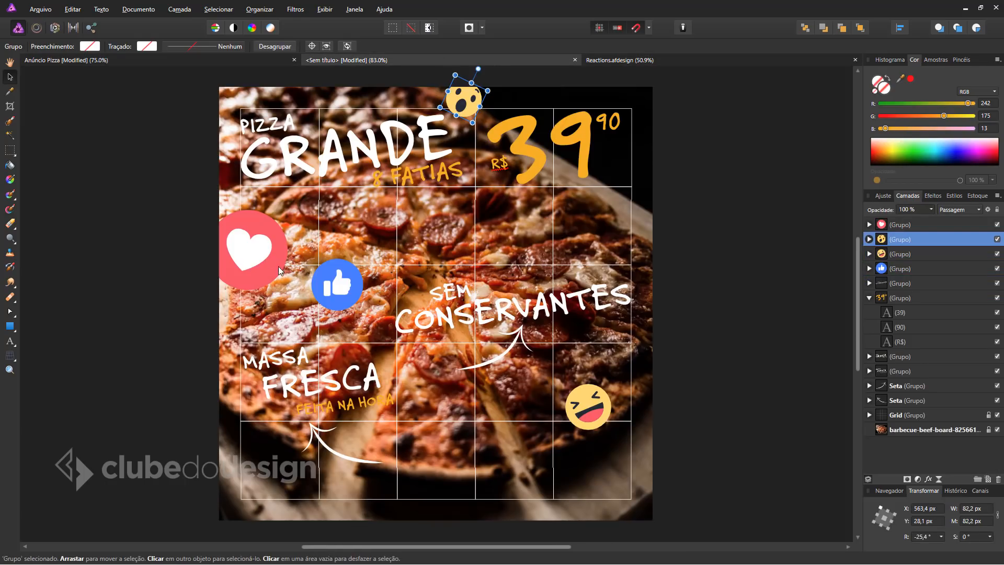
key("ctrl+v")
left_click_drag(266, 269, 480, 450)
left_click_drag(476, 376, 468, 433)
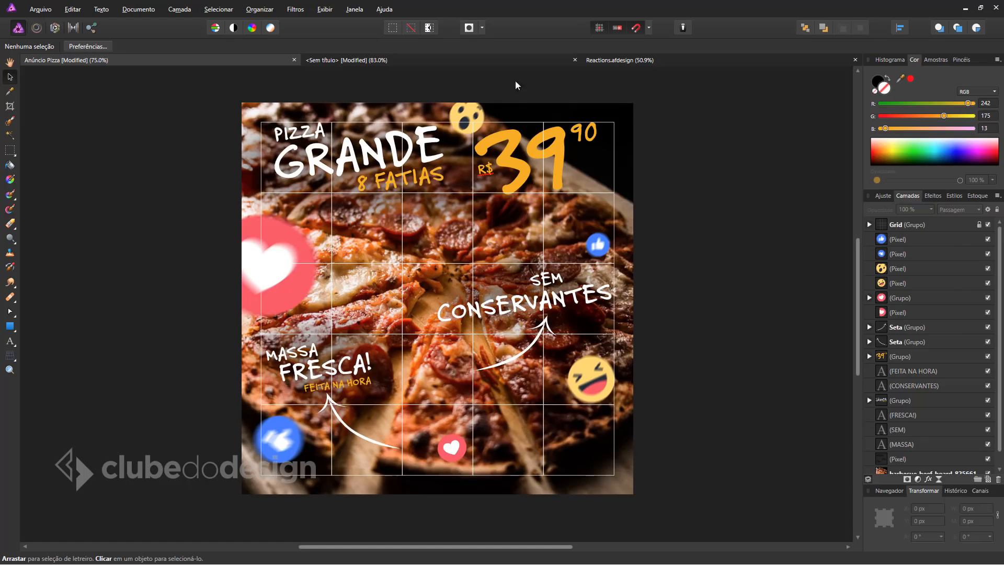
Step: Move the thumbs-up emoji to the grid's lower-left corner and rotate it to −36.8°
left_click(474, 60)
left_click(350, 307)
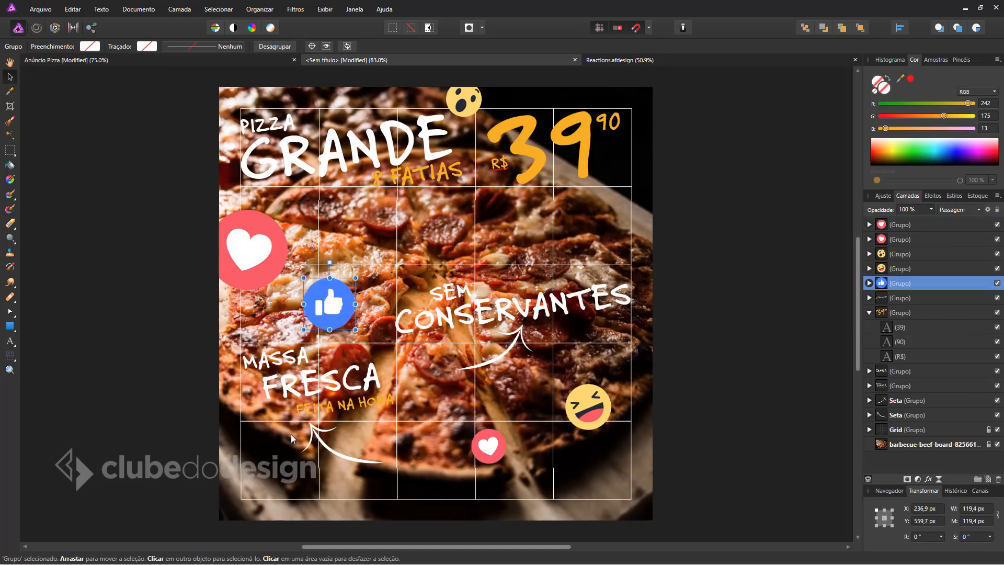
left_click_drag(330, 308, 250, 492)
Step: Duplicate the thumbs-up emoji into the second grid row above CONSERVANTES, rotate the copy to 35.8° and shrink it to 68 px
left_click_drag(278, 459, 588, 244)
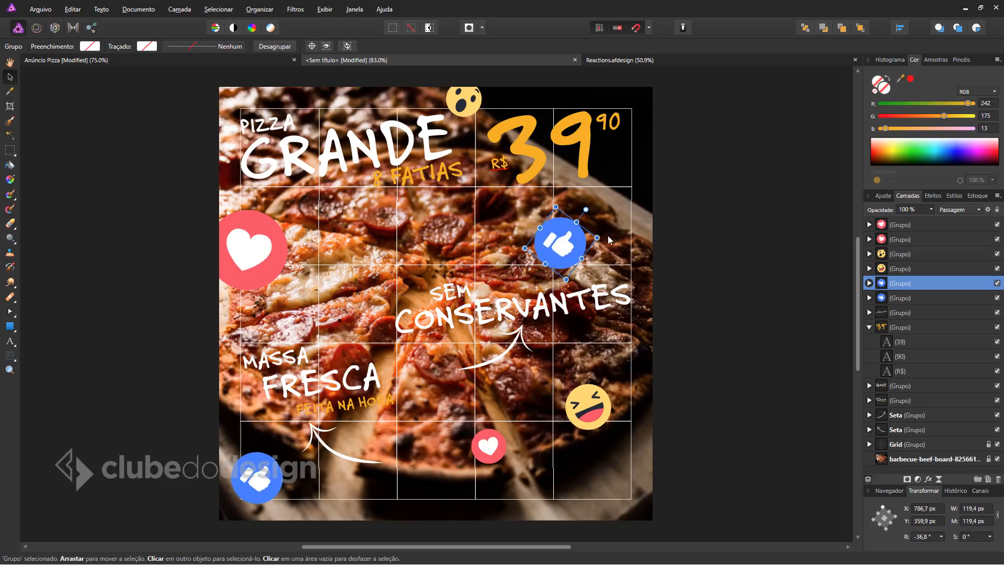
left_click_drag(586, 209, 566, 199)
left_click_drag(597, 248, 553, 239)
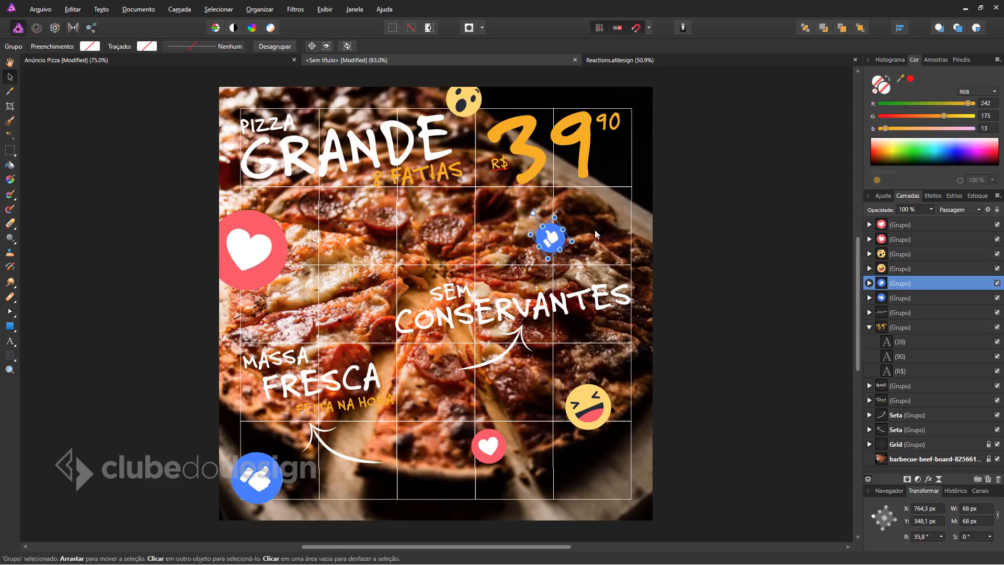
Step: Rotate the small heart emoji in the bottom grid row to 14.1° and preview the ad with the Grid layer temporarily hidden
left_click(481, 448)
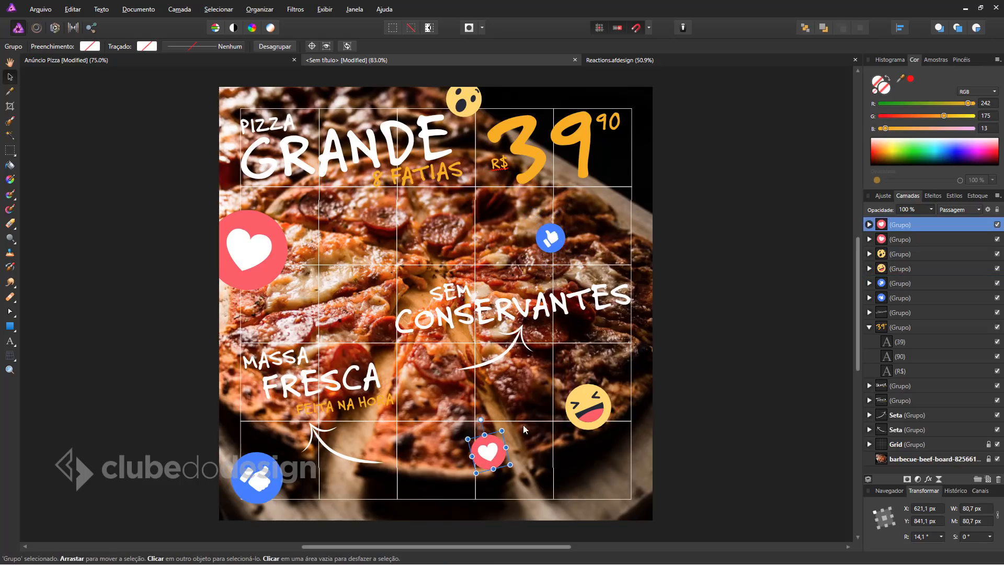
left_click(736, 230)
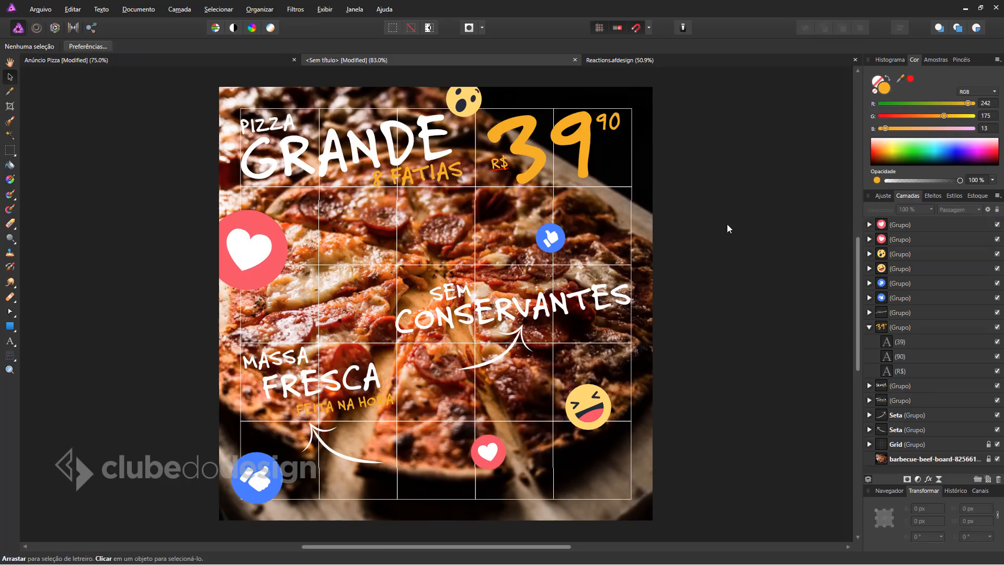
left_click(997, 444)
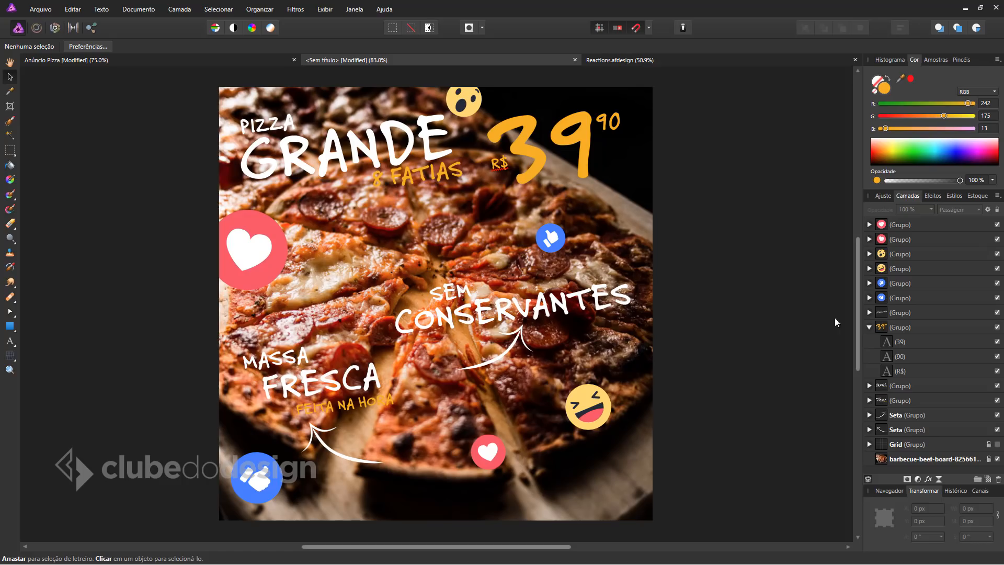
left_click(997, 444)
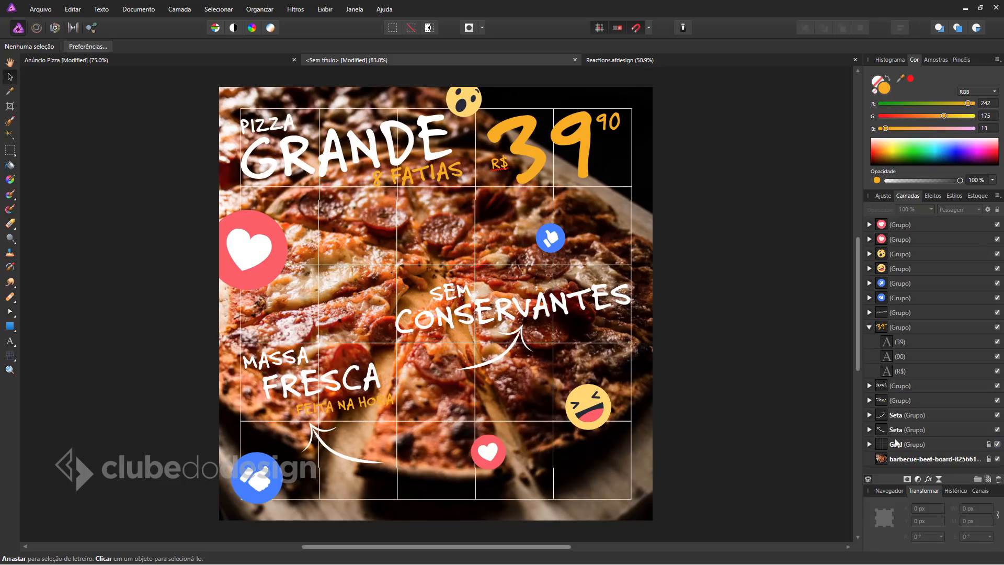
Step: Check the reference document Anúncio Pizza and close the Reactions.afdesign document
left_click(213, 59)
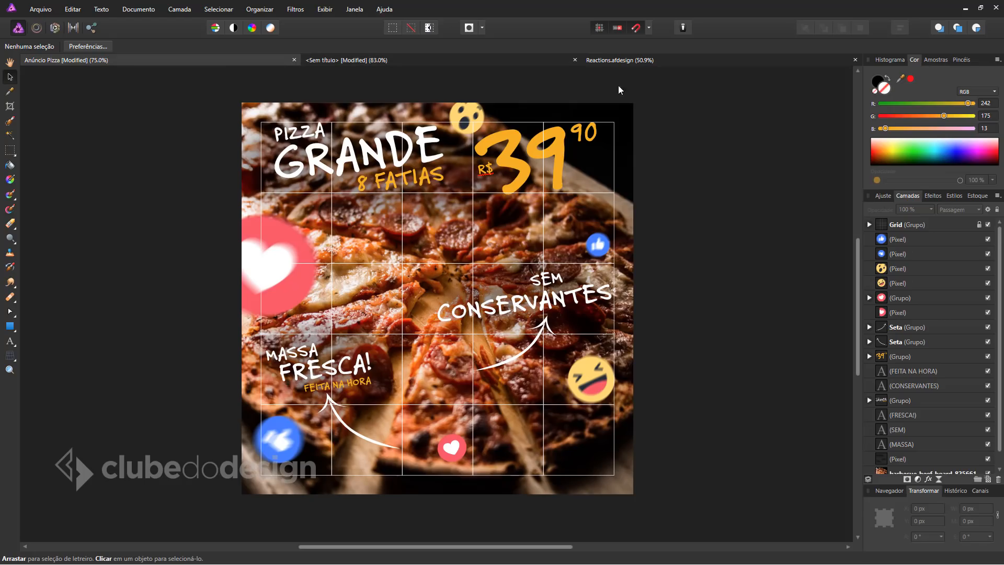
left_click(653, 63)
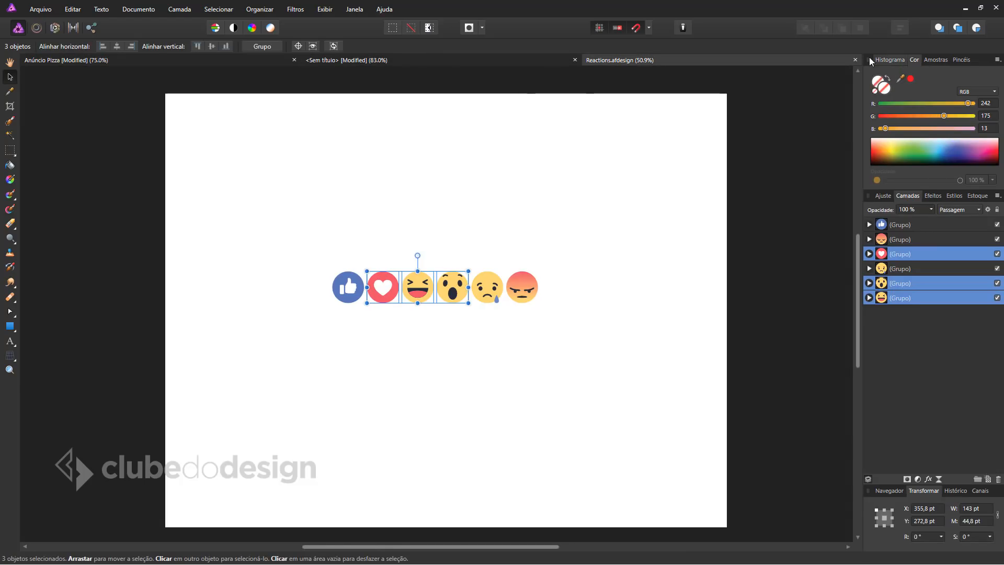
left_click(856, 59)
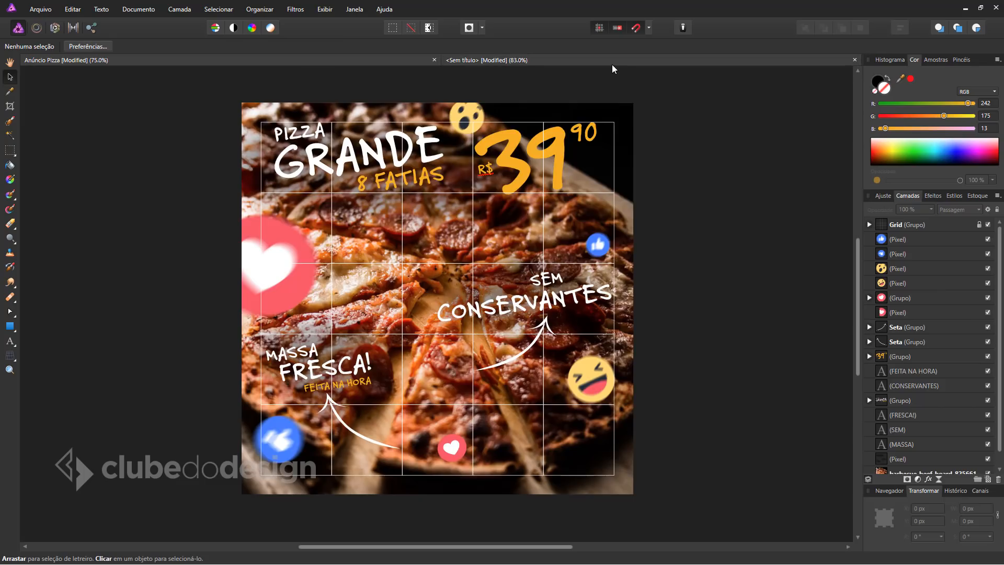
Step: Save the untitled ad document in the Pizza folder as Anúncio Pizza 2.afphoto
left_click(613, 69)
key("ctrl+s")
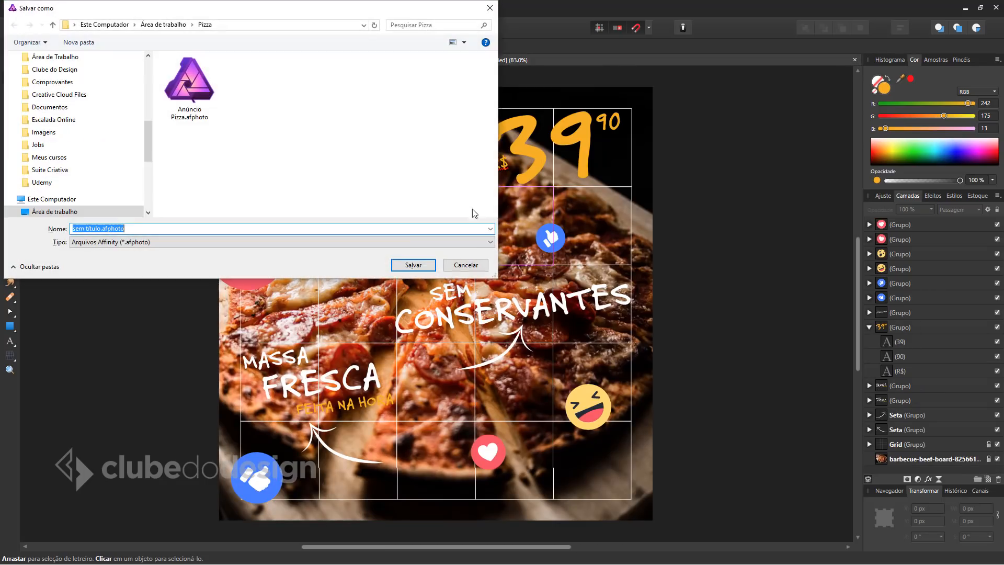
left_click(206, 71)
left_click(201, 229)
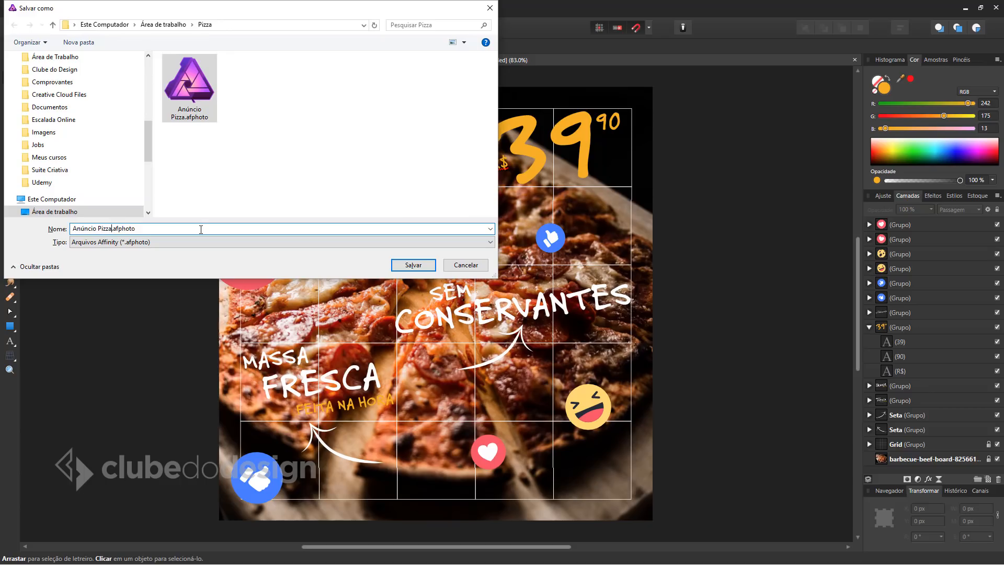
type("2")
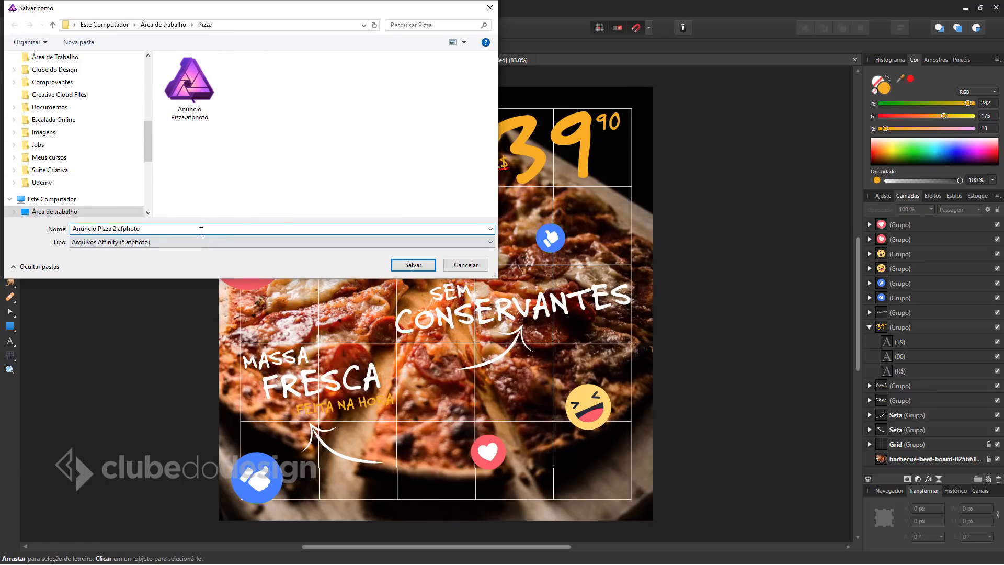
left_click(405, 270)
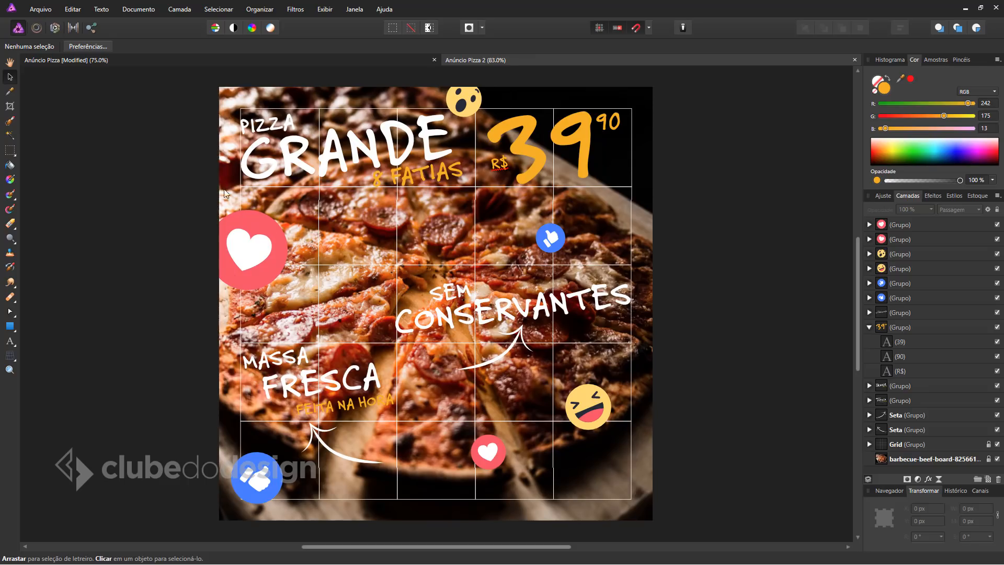
Step: Move the large heart emoji fully onto the canvas to apply a 15 px Motion Blur at 45°, and return it to the canvas's left edge
left_click_drag(239, 245, 288, 247)
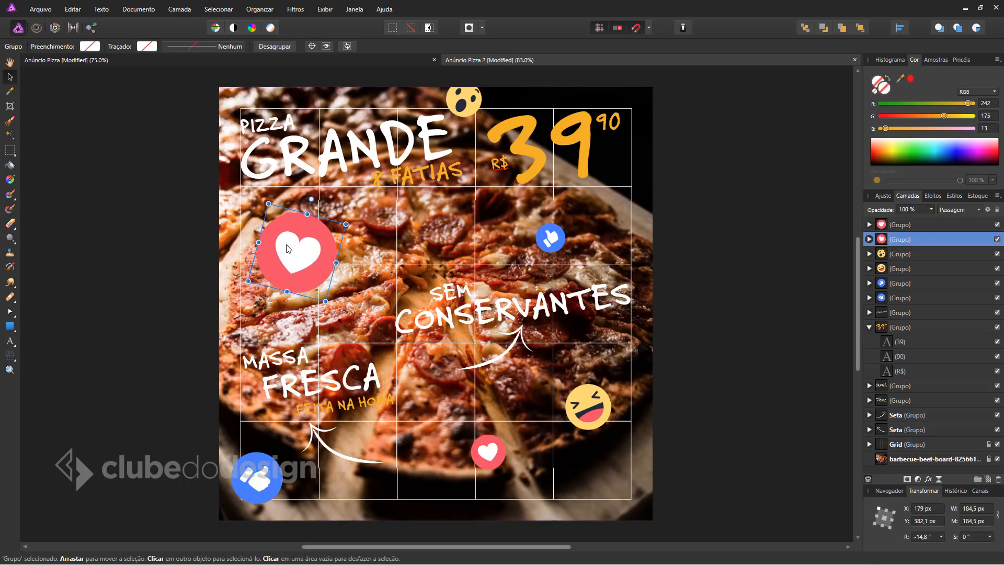
left_click(298, 13)
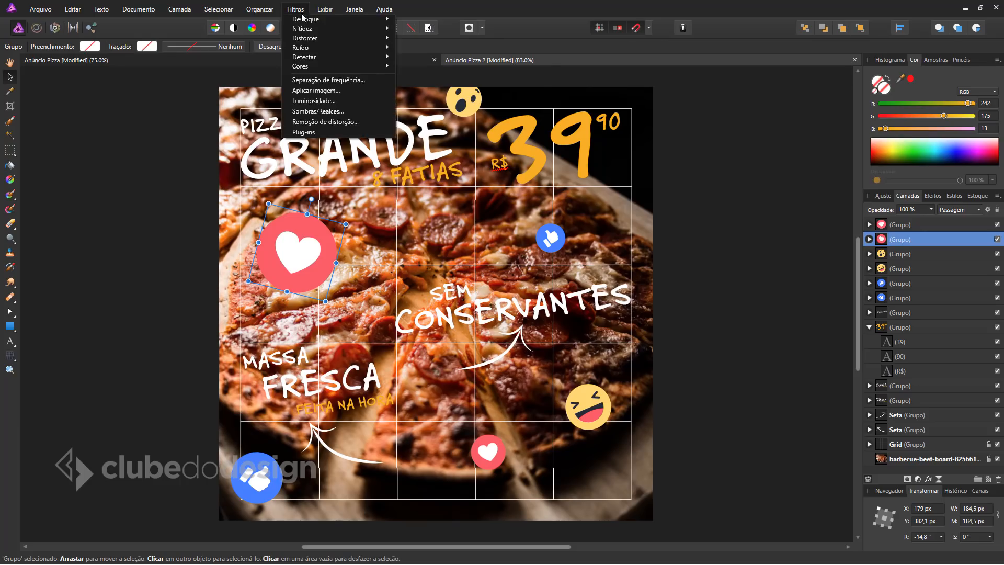
mouse_move(308, 19)
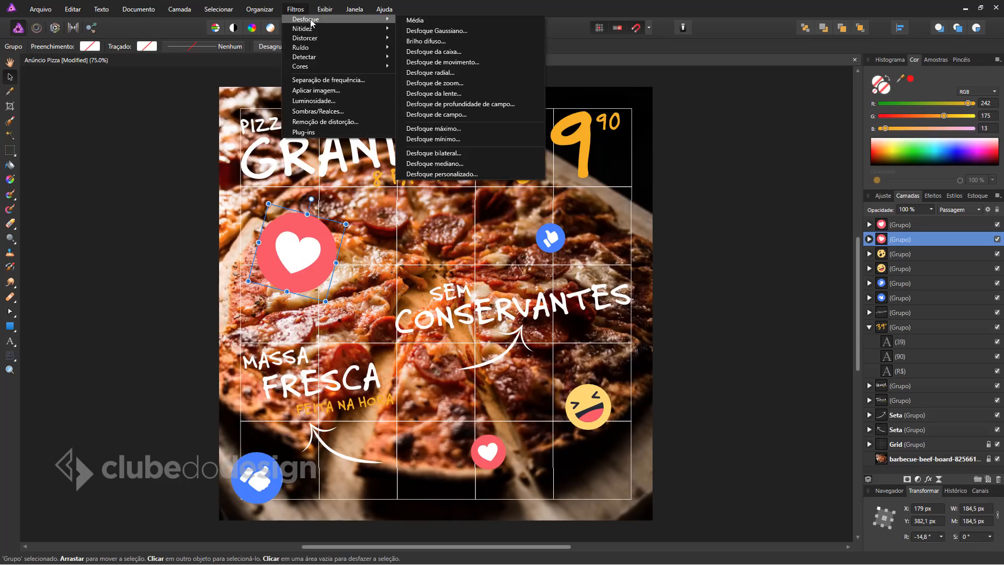
left_click(450, 64)
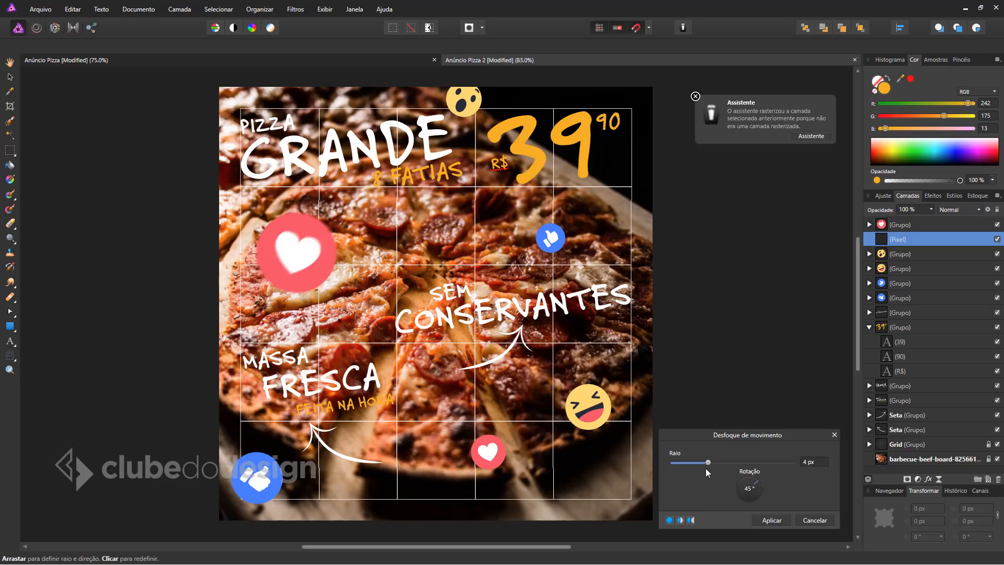
mouse_move(713, 463)
left_mouse_down()
mouse_move(730, 462)
mouse_move(717, 463)
left_mouse_up()
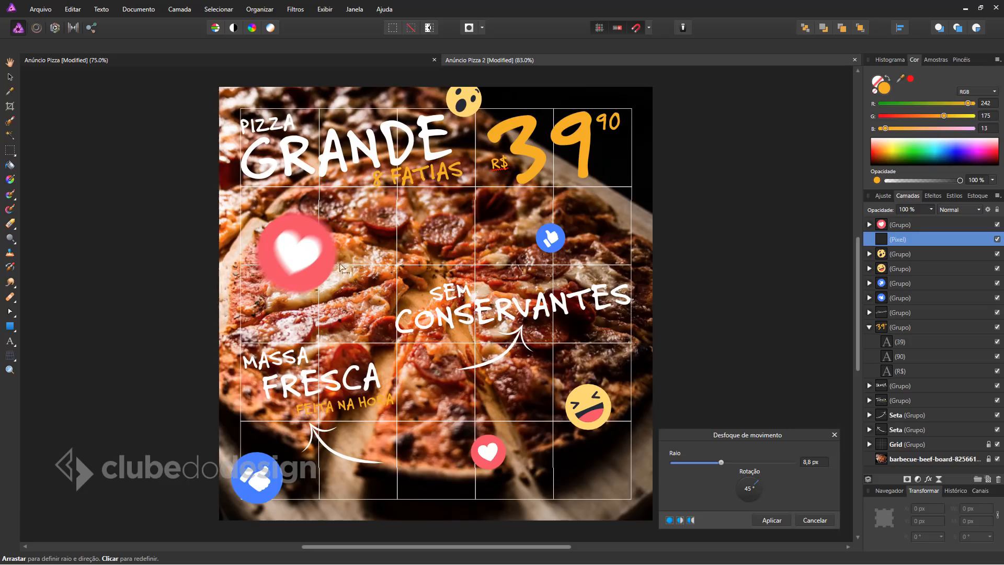
left_click_drag(721, 462, 734, 463)
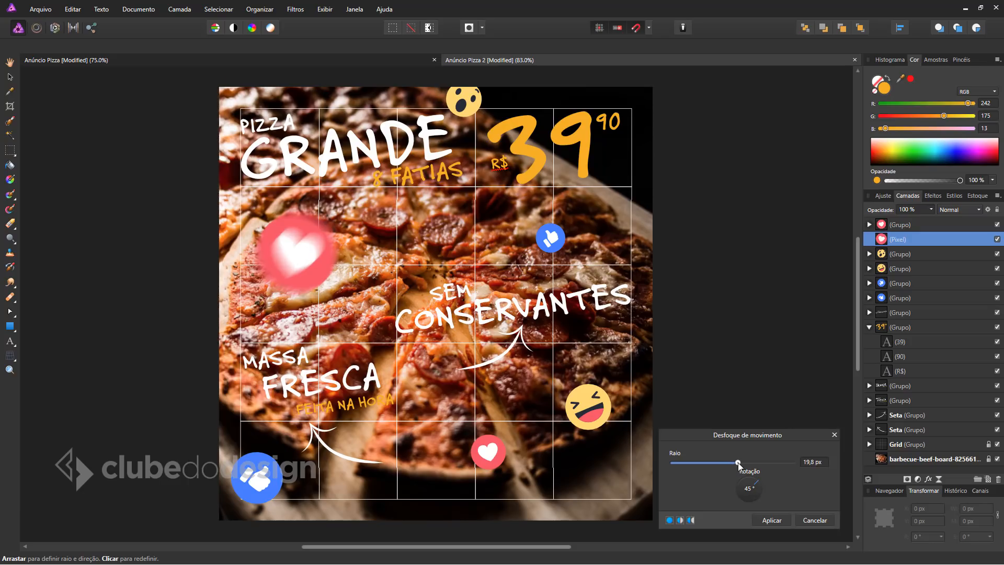
left_click(826, 462)
type("15")
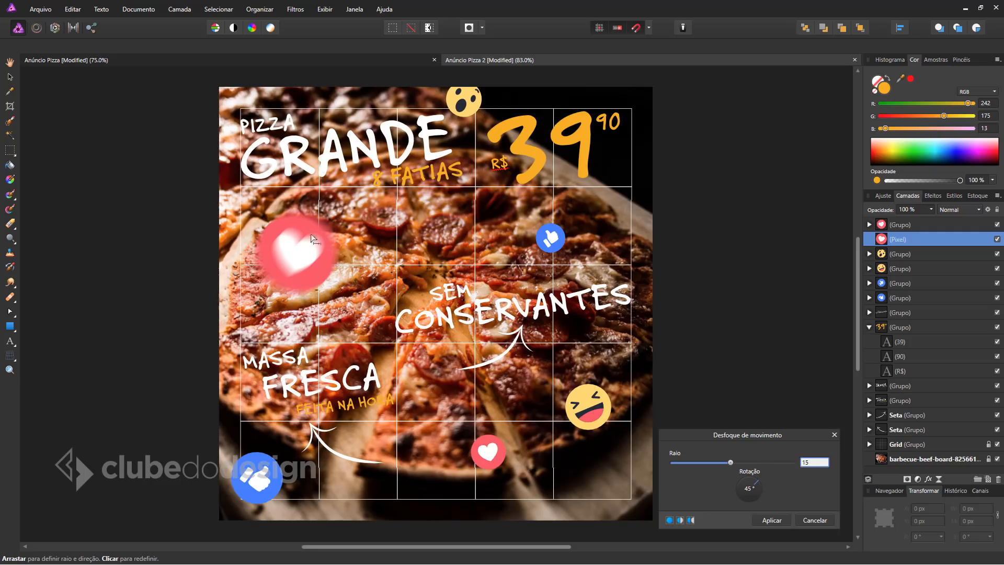
left_click(771, 519)
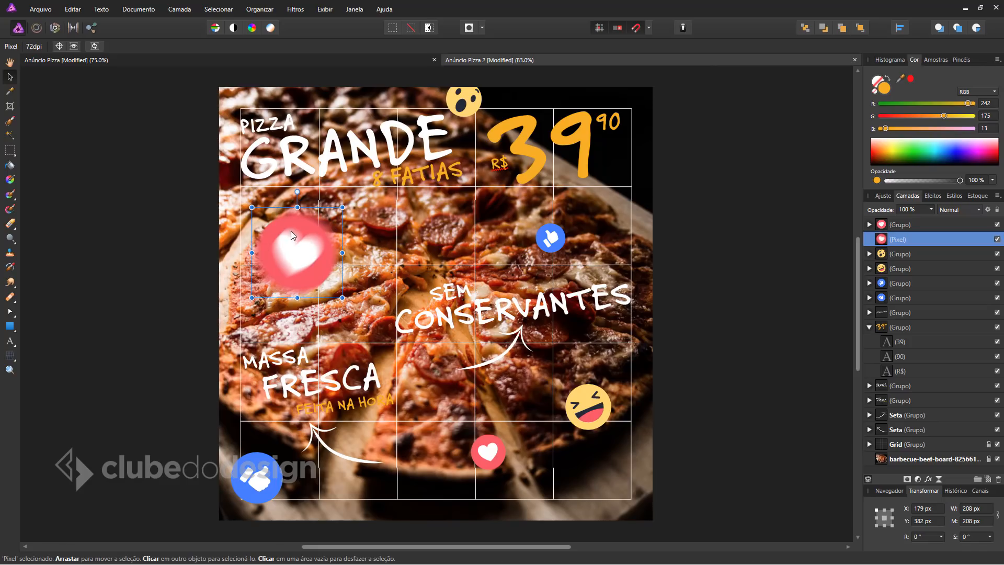
left_click_drag(298, 262, 215, 250)
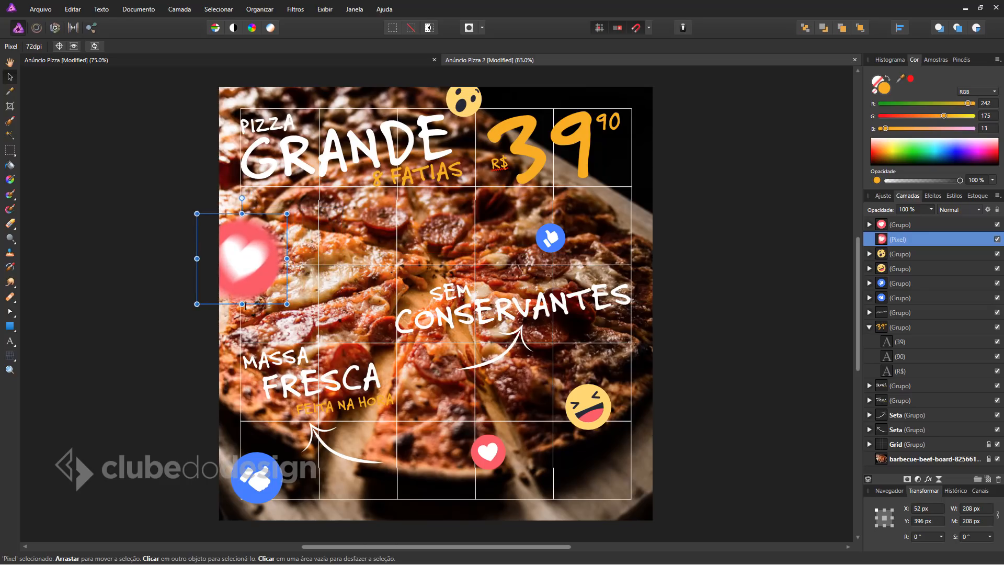
left_click_drag(265, 281, 258, 258)
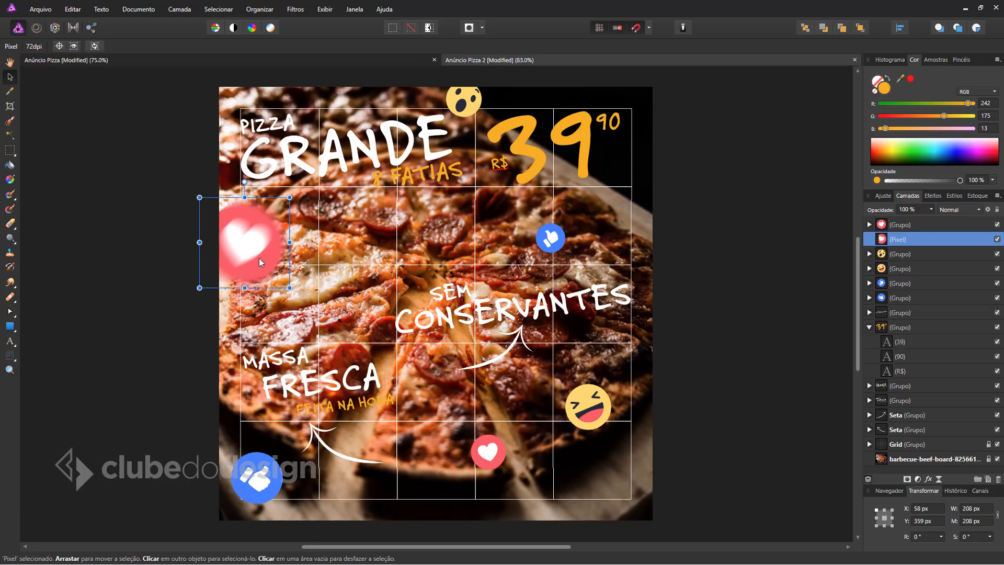
Step: Try a Motion Blur with a 6.1 px radius at 45° on the surprised emoji at the canvas's top edge
left_click(454, 111)
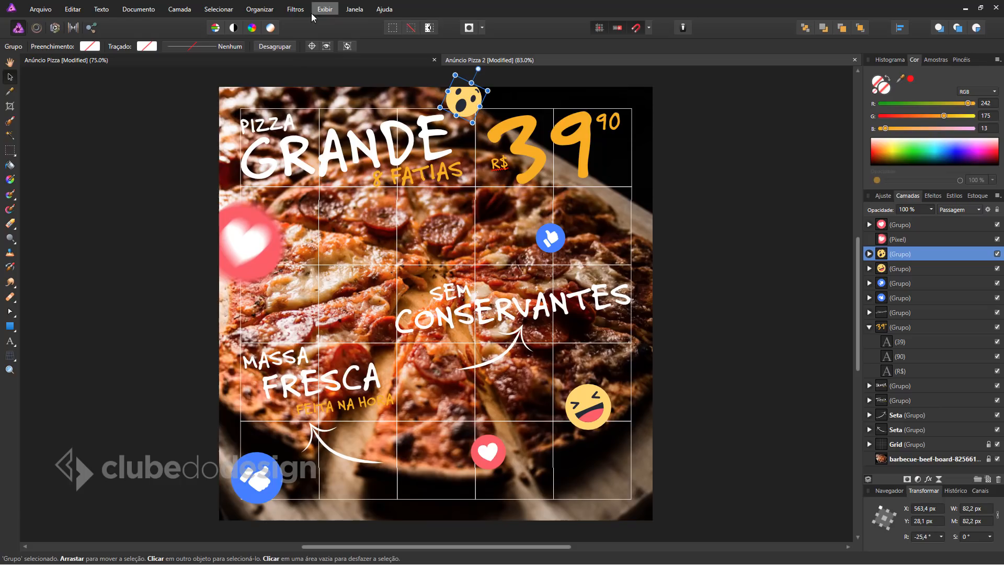
left_click(295, 9)
mouse_move(333, 32)
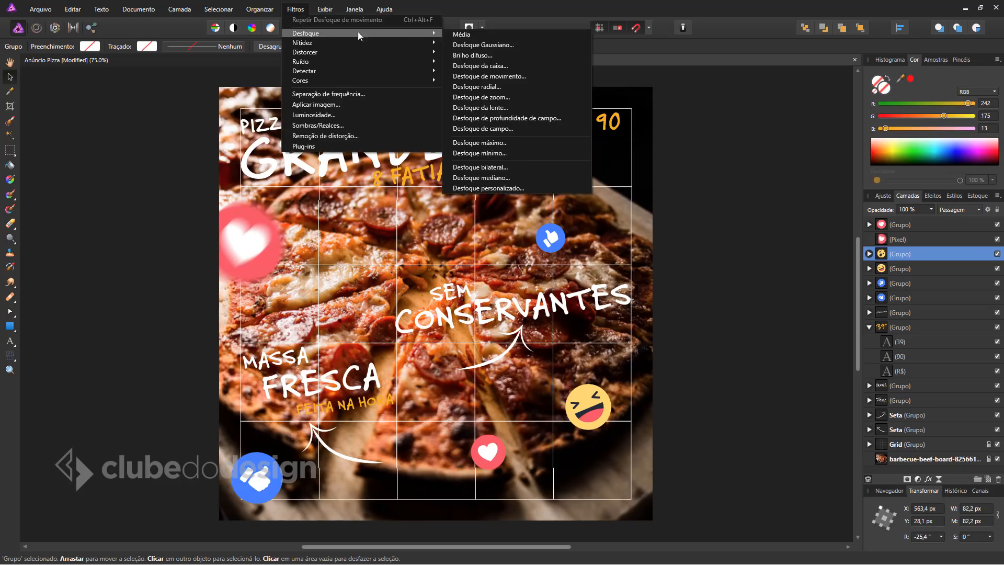
left_click(509, 77)
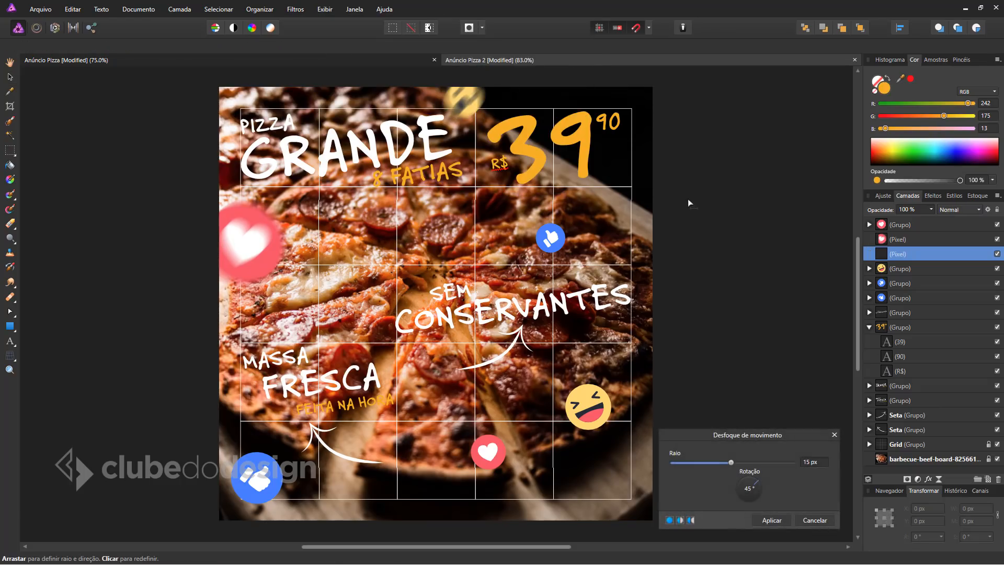
mouse_move(713, 461)
left_mouse_down()
mouse_move(692, 460)
mouse_move(714, 461)
left_mouse_up()
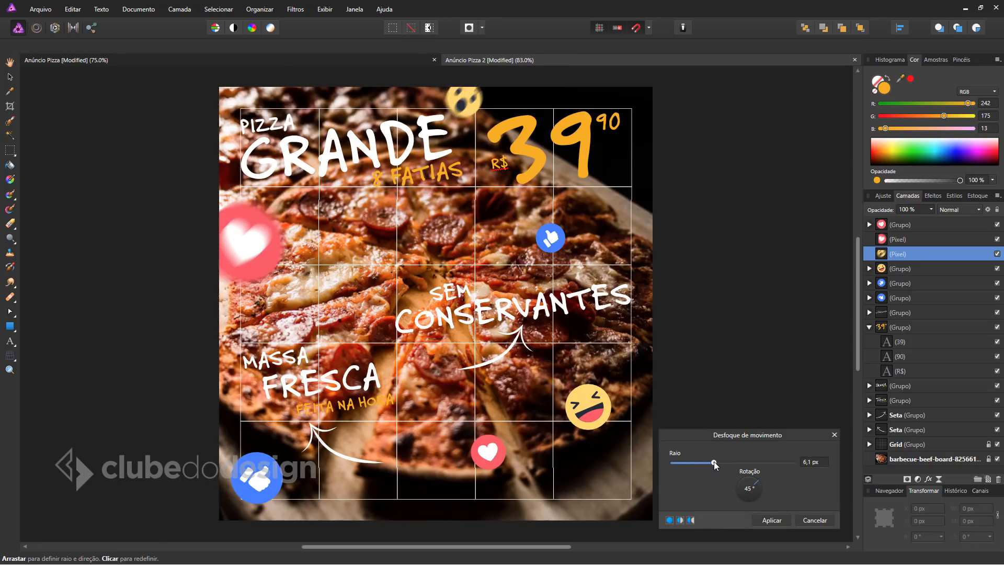
left_click(771, 520)
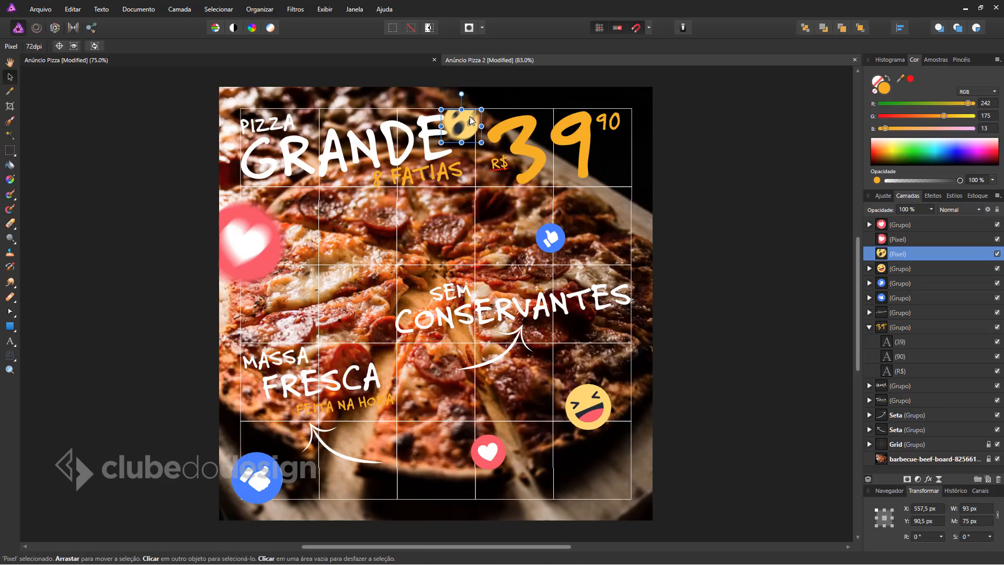
Step: Undo the Motion Blur and rasterization of the surprised emoji, restoring it as a group
key("ctrl+z")
key("ctrl+z")
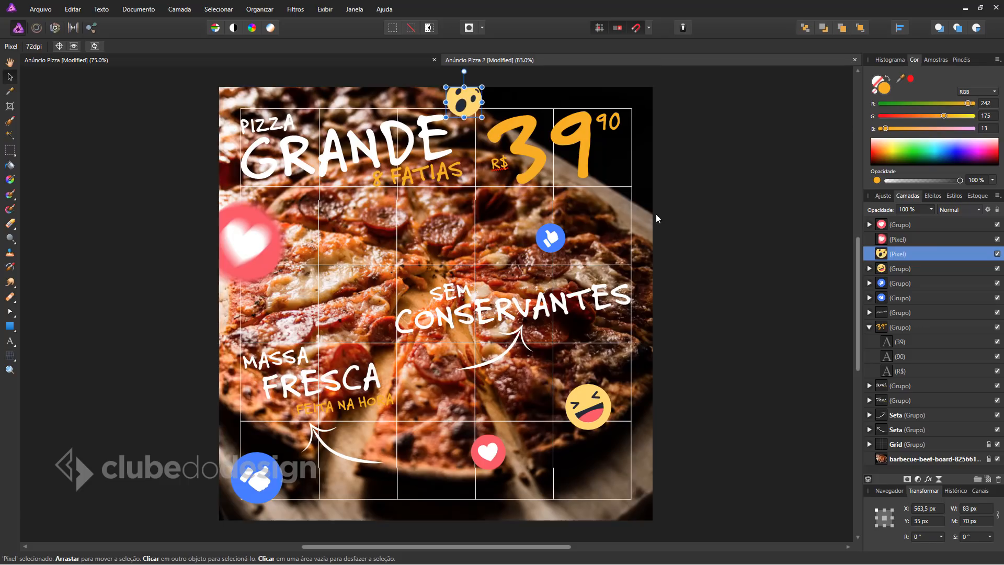
key("ctrl+z")
key("ctrl+z")
key("ctrl+z")
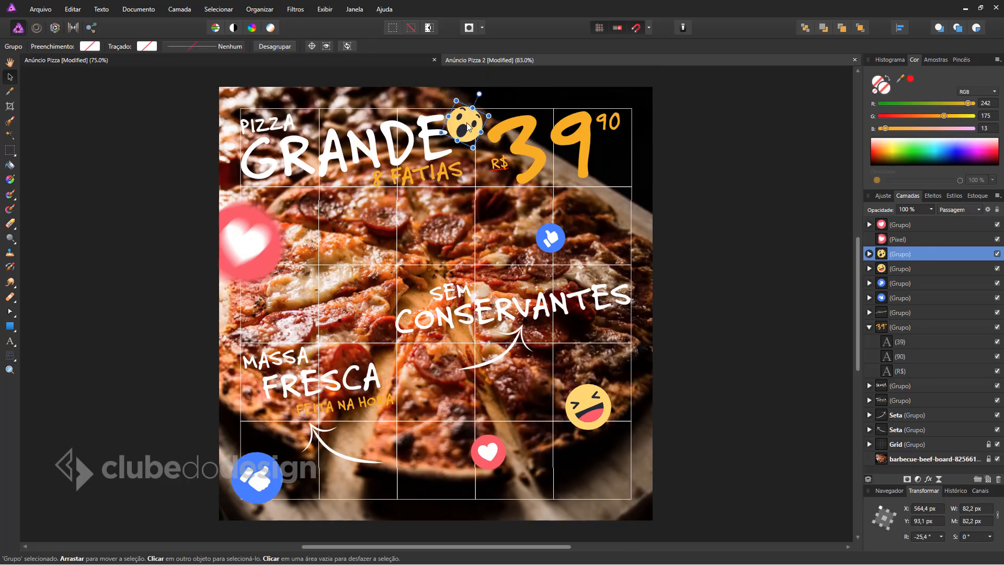
Step: With the surprised emoji moved fully onto the canvas, apply a 6.1 px Motion Blur at 45° and return it to the top edge
left_click(301, 9)
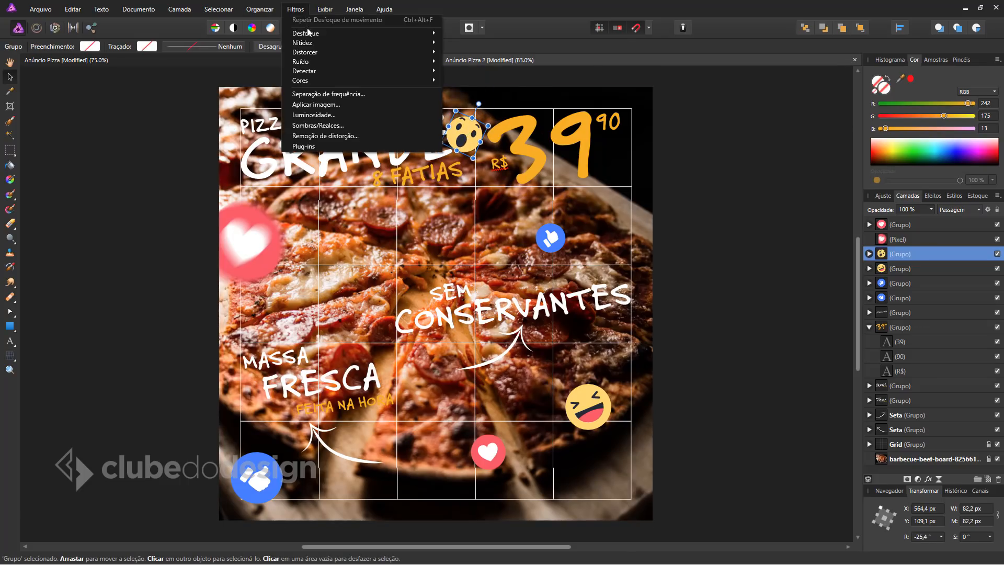
mouse_move(309, 33)
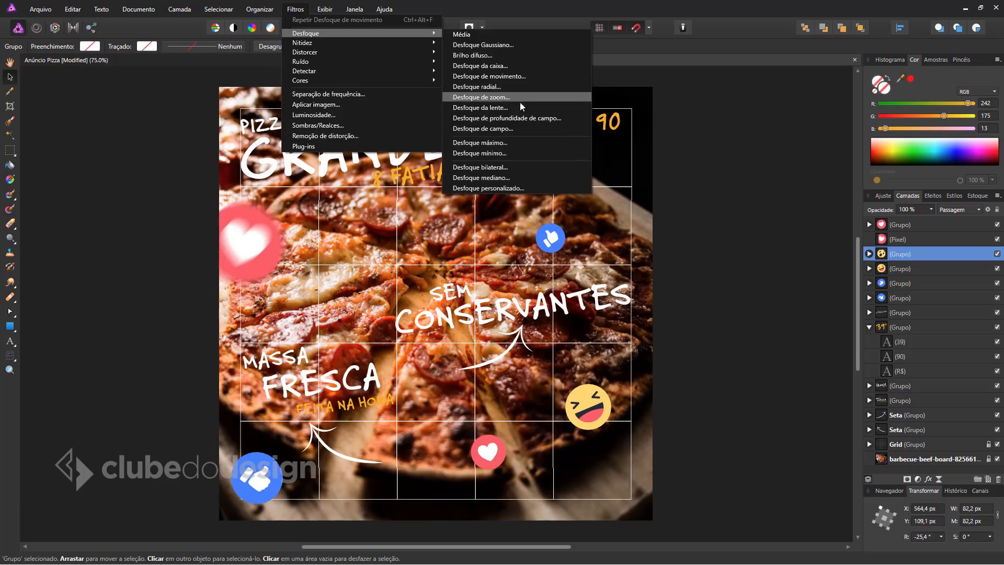
left_click(509, 77)
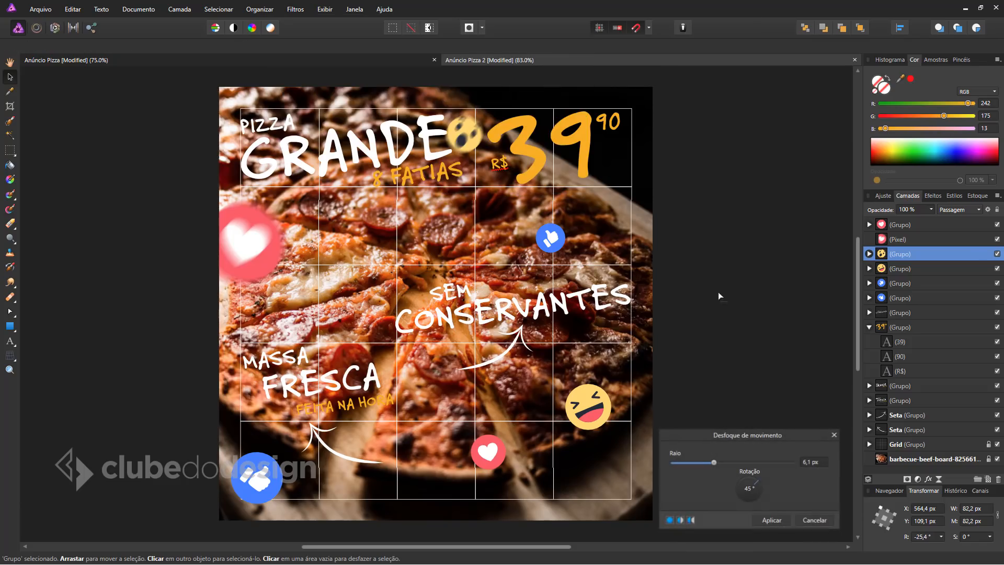
left_click(784, 521)
key("v")
left_click_drag(464, 132, 473, 97)
left_click(665, 292)
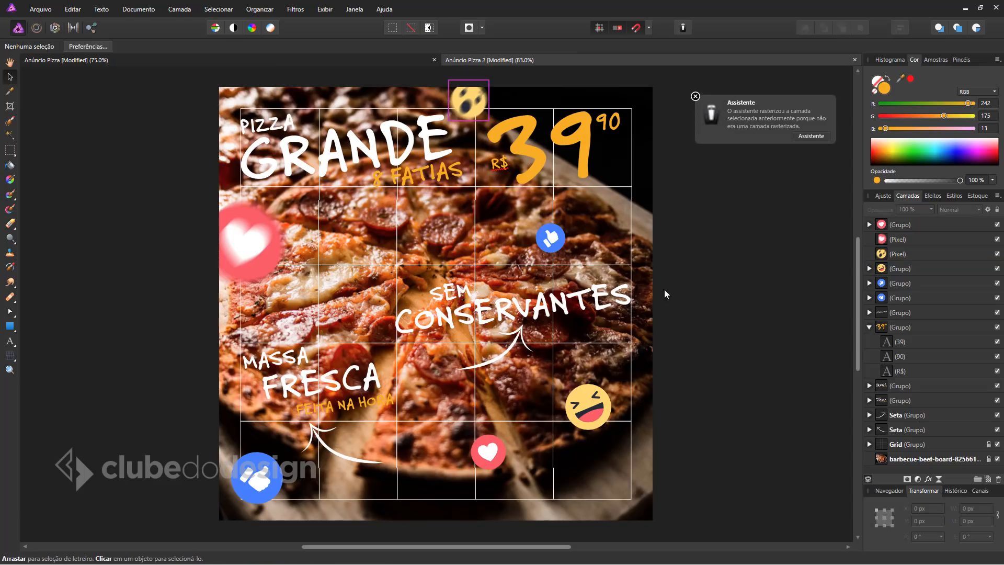
Step: Apply a Motion Blur with a 2.3 px radius at 45° to the laughing emoji
left_click(600, 409)
left_click(307, 12)
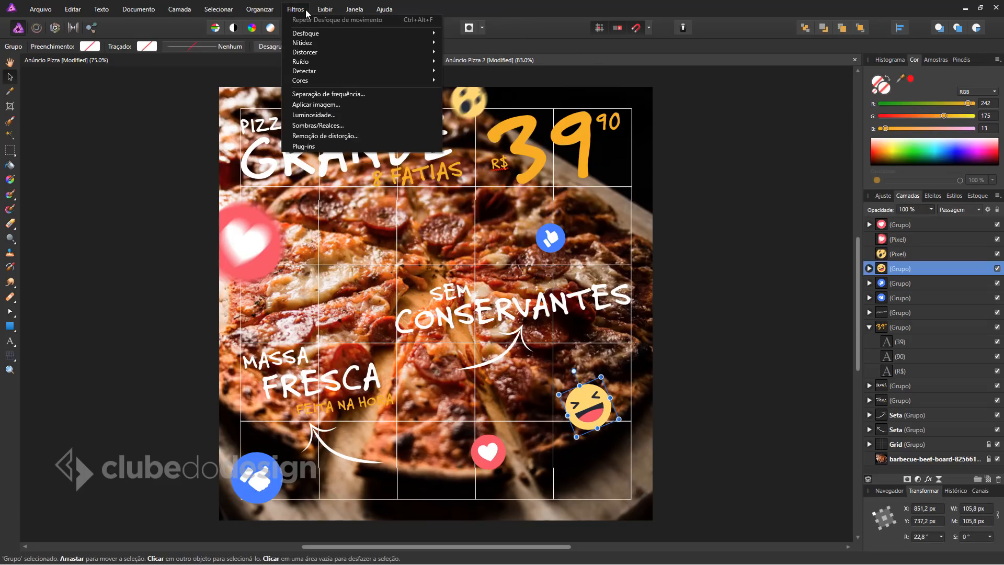
mouse_move(314, 33)
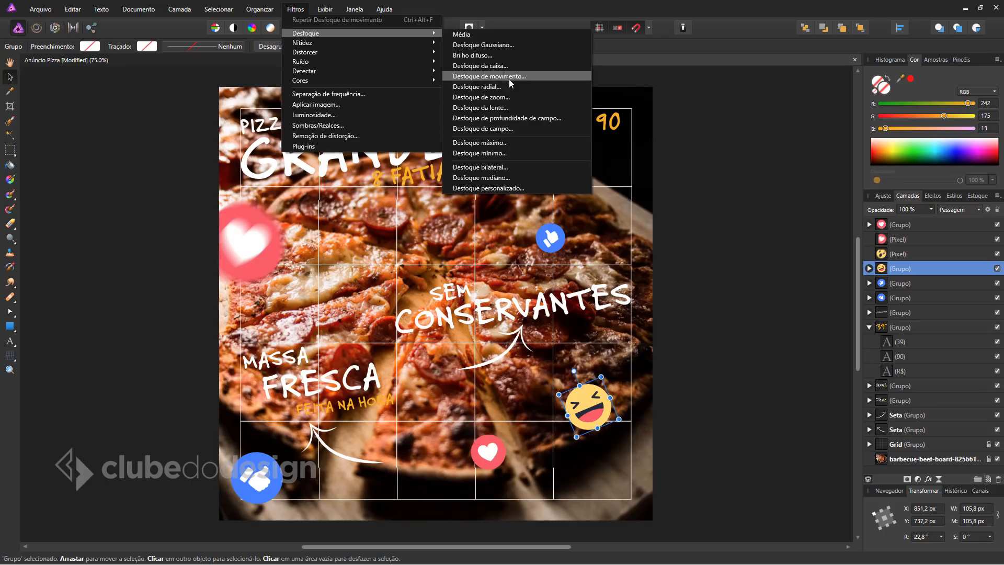
left_click(510, 80)
left_click_drag(721, 463, 703, 463)
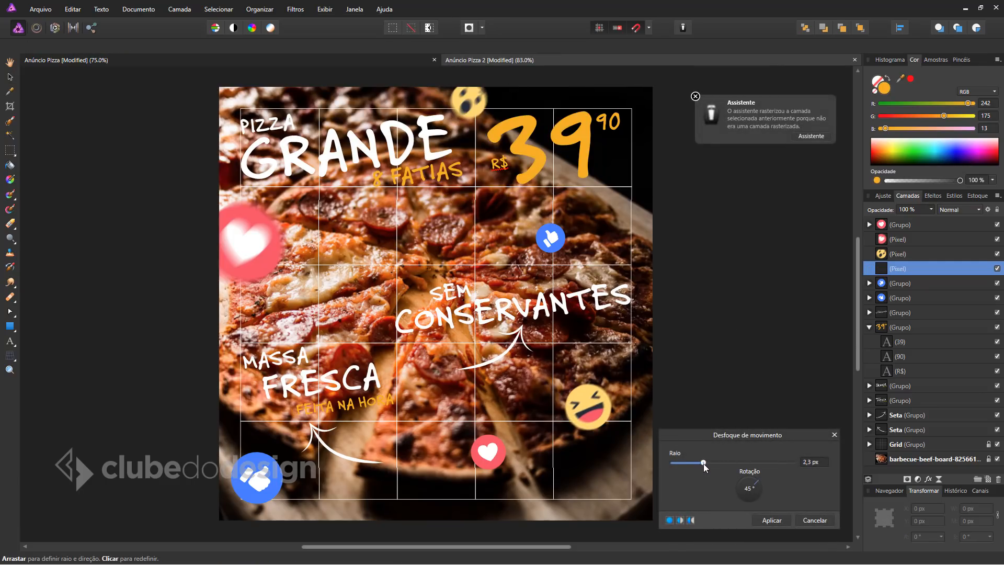
left_click(771, 520)
Step: Apply the same 2.3 px Motion Blur at 45° to the small heart emoji near the canvas's lower edge
left_click(487, 451)
left_click(296, 9)
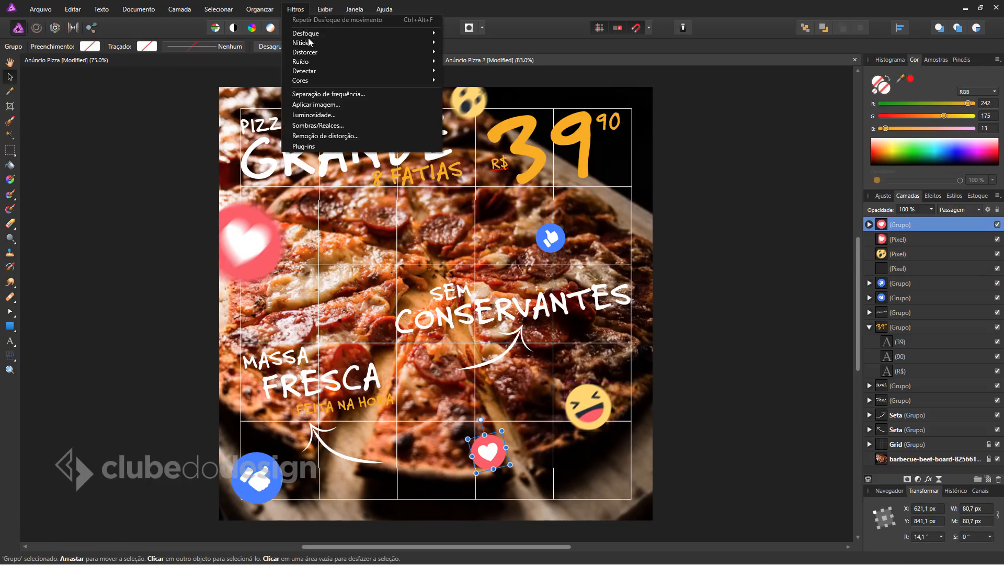
left_click(501, 80)
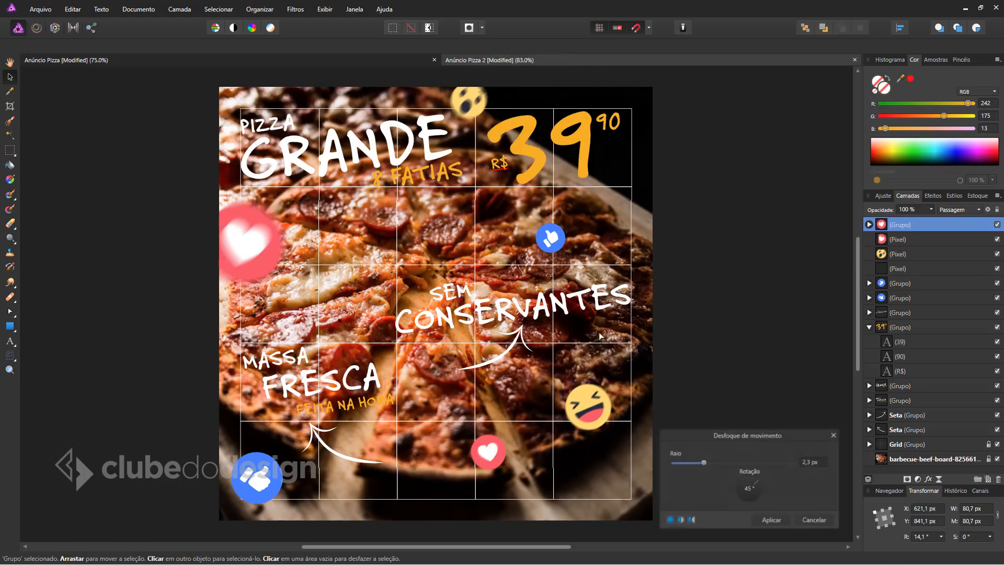
left_click(771, 523)
Step: Apply a Motion Blur with a 6.7 px radius at 45° to the small thumbs-up emoji above the CONSERVANTES text
left_click(551, 238)
left_click(300, 11)
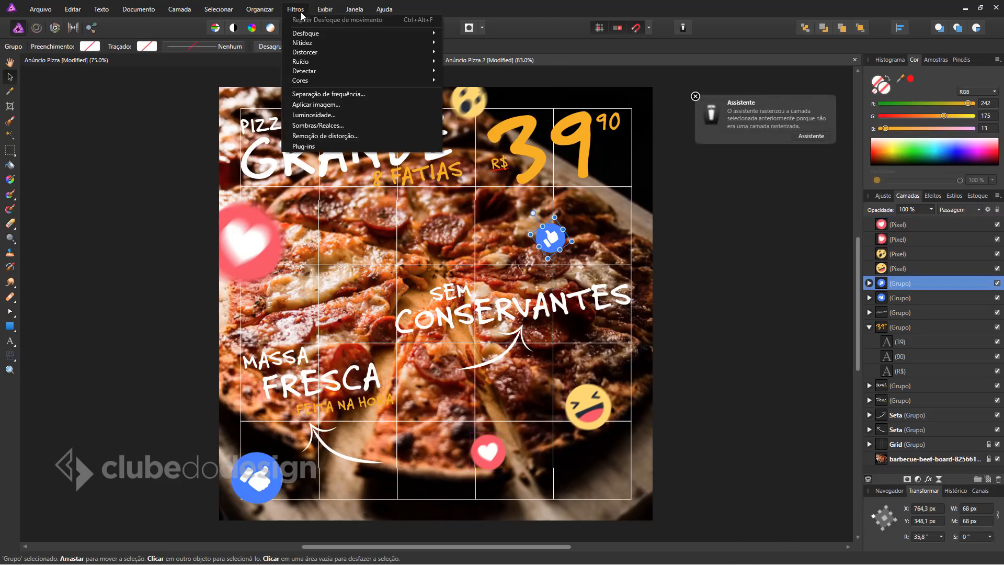
mouse_move(316, 34)
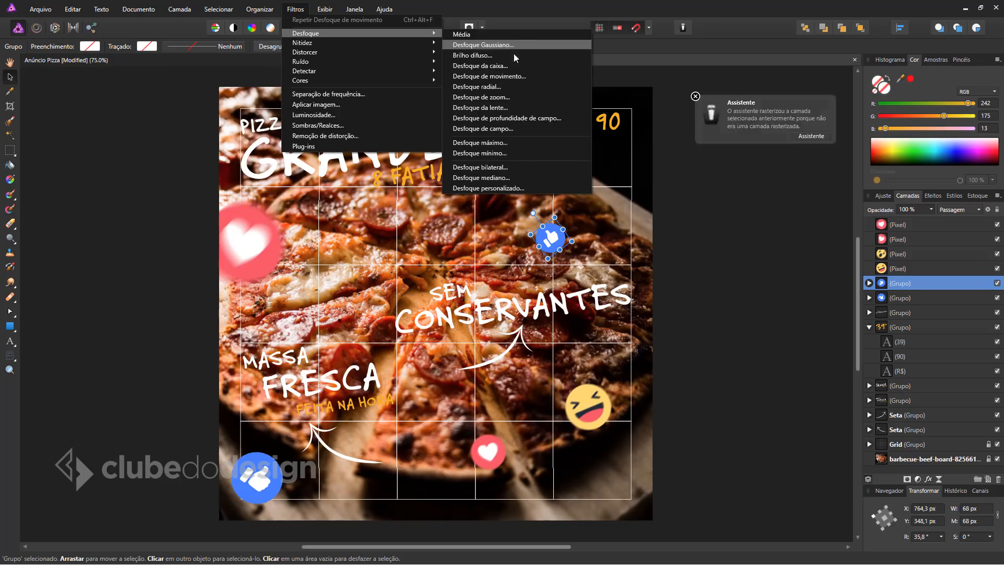
left_click(502, 76)
left_click_drag(725, 462, 715, 462)
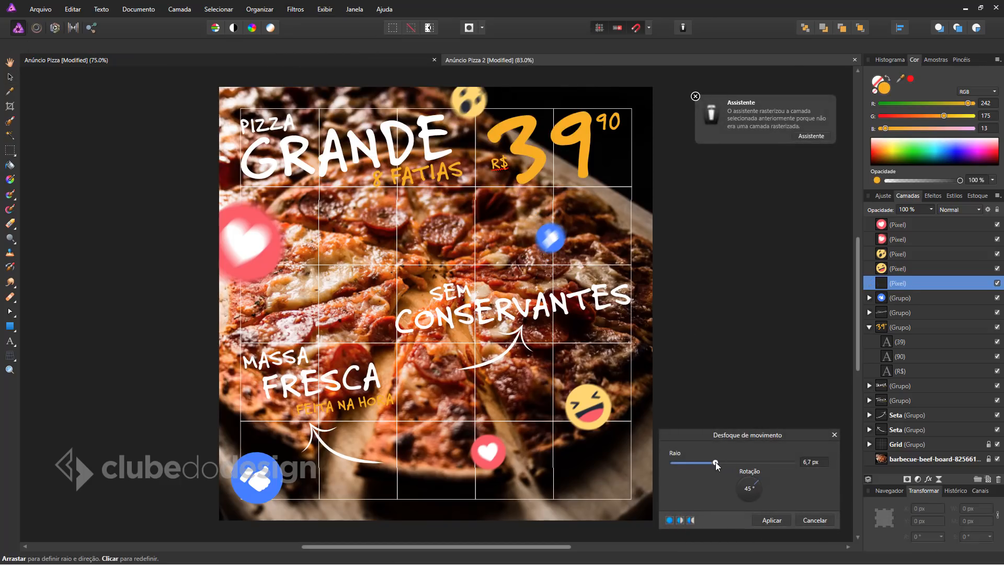
left_click(767, 519)
key("v")
Step: Apply a 6.7 px Motion Blur at 45° to the large thumbs-up emoji in the canvas's lower-left corner and deselect it
left_click(257, 481)
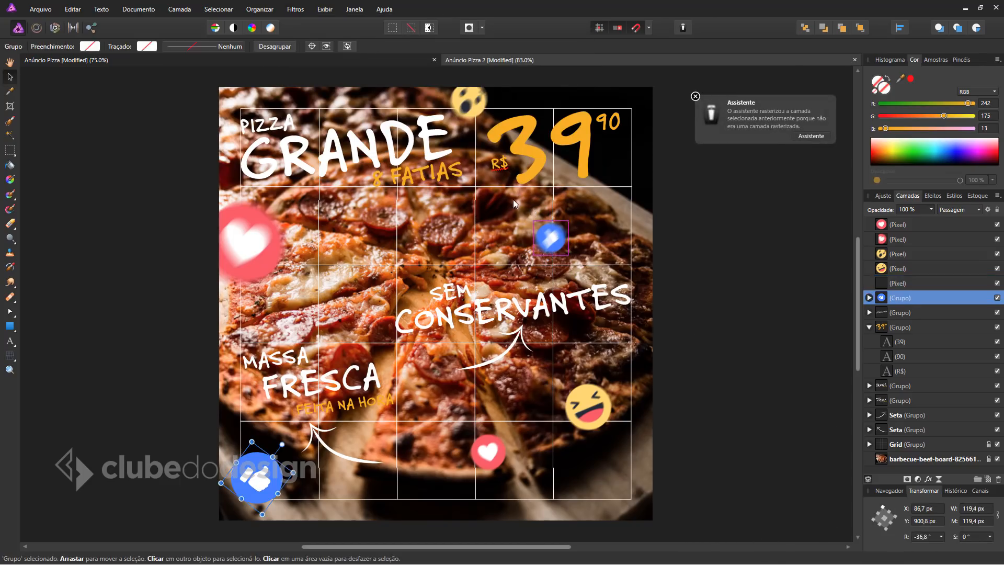
left_click(295, 9)
mouse_move(316, 33)
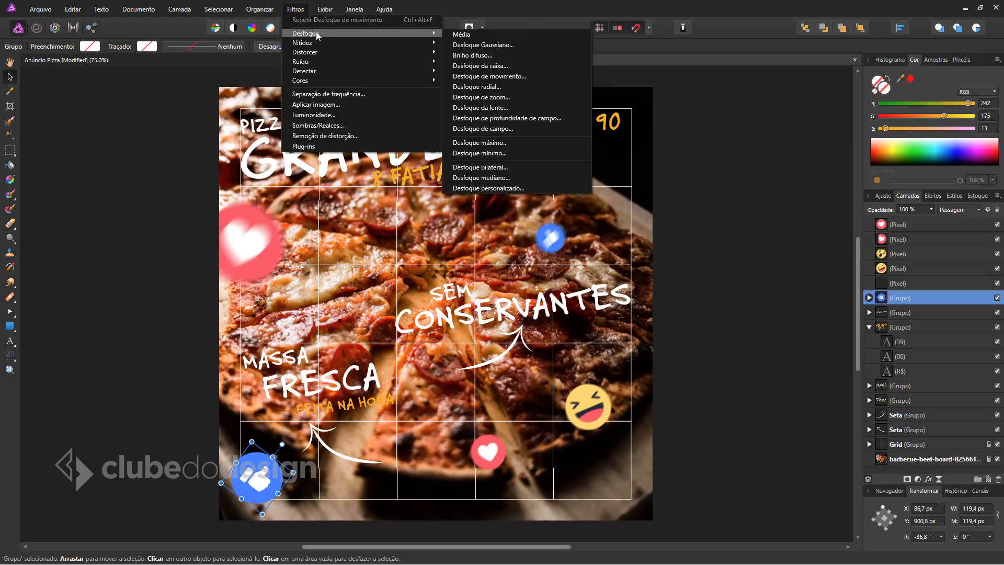
left_click(504, 66)
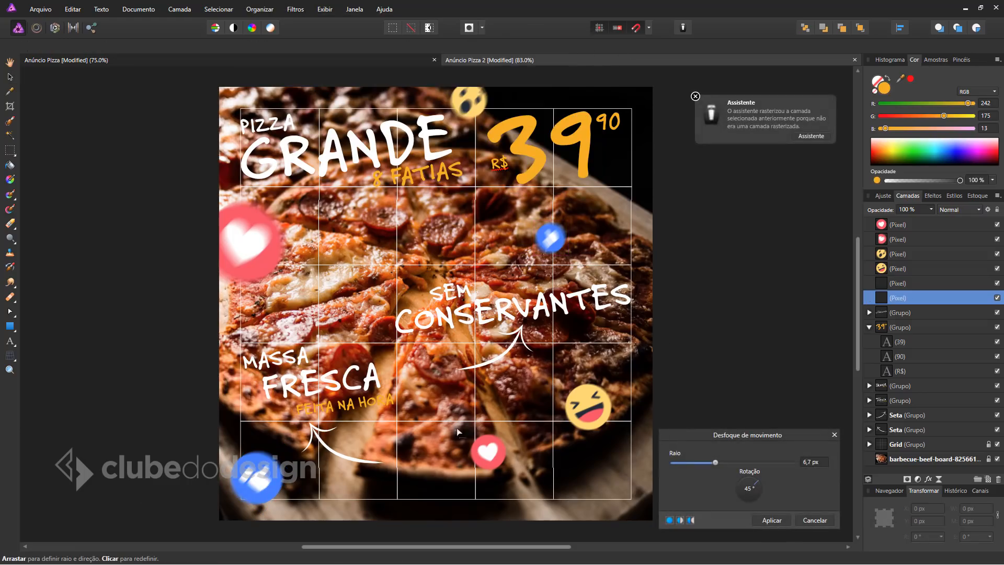
left_click(769, 520)
left_click(720, 335)
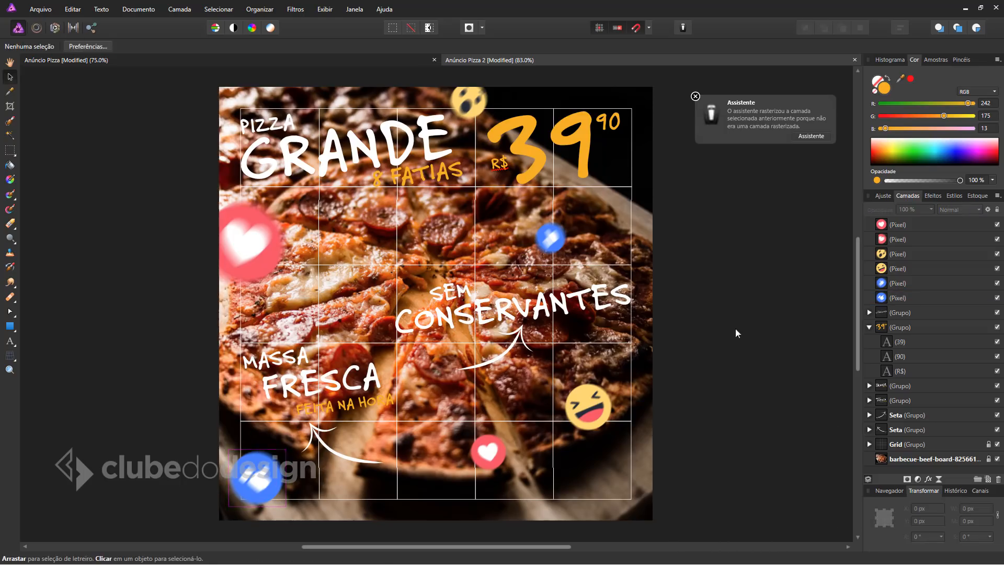
Step: Save the document and leave the Grid group hidden, comparing the ad with and without the grid
left_click(997, 444)
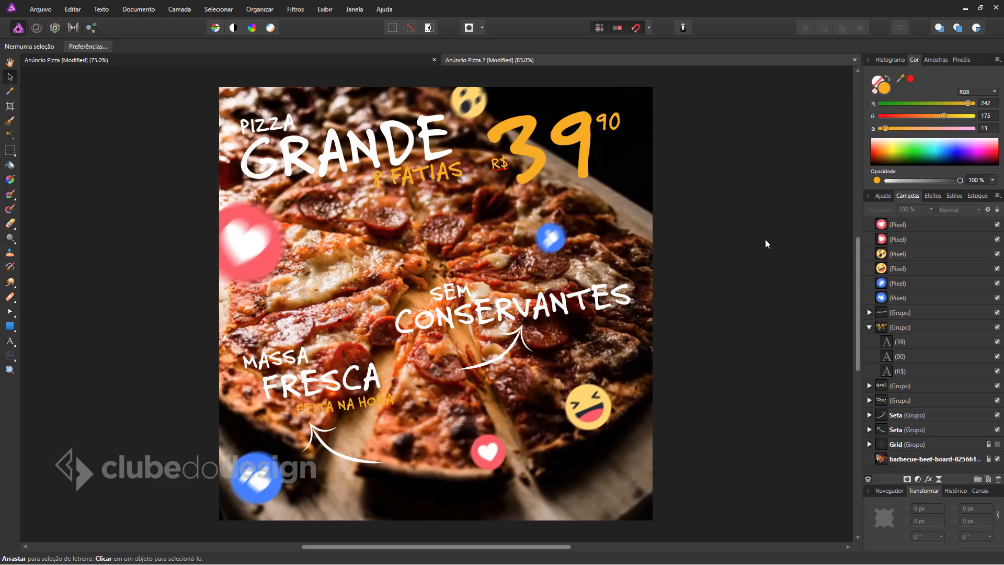
key("ctrl+s")
left_click(997, 444)
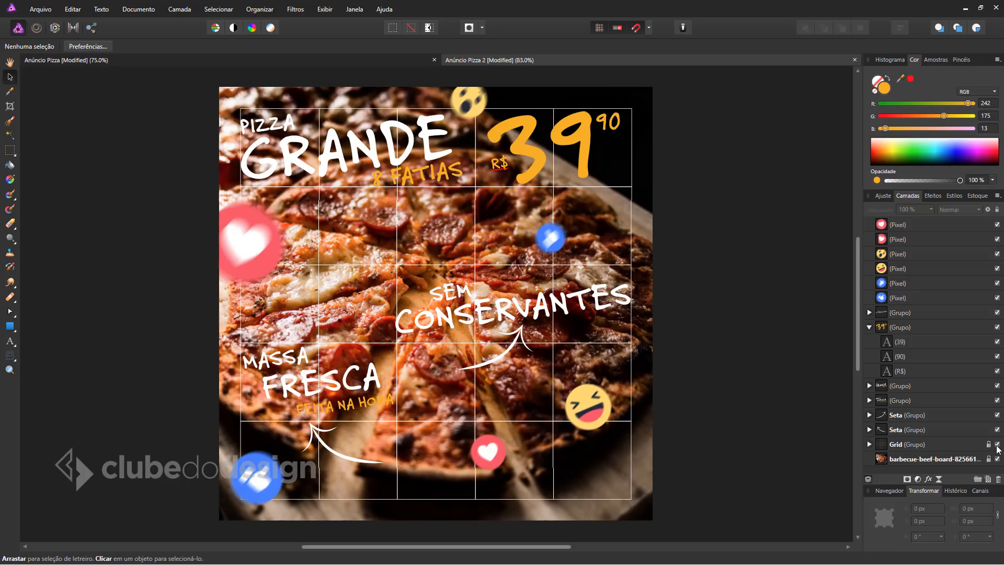
left_click(997, 444)
left_click(997, 445)
left_click(997, 444)
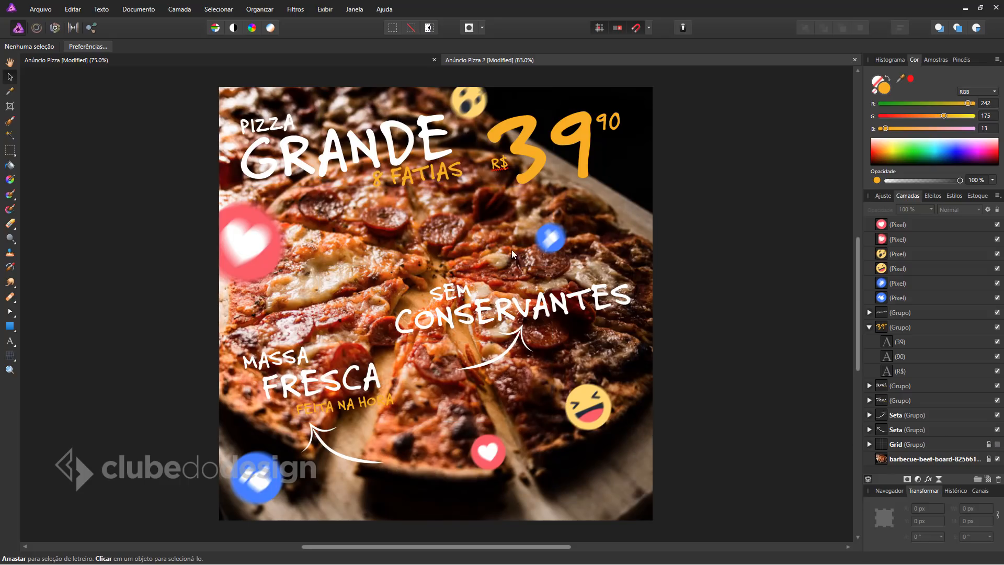
Step: Add a new empty pixel layer directly above the pizza photo layer
left_click(935, 462)
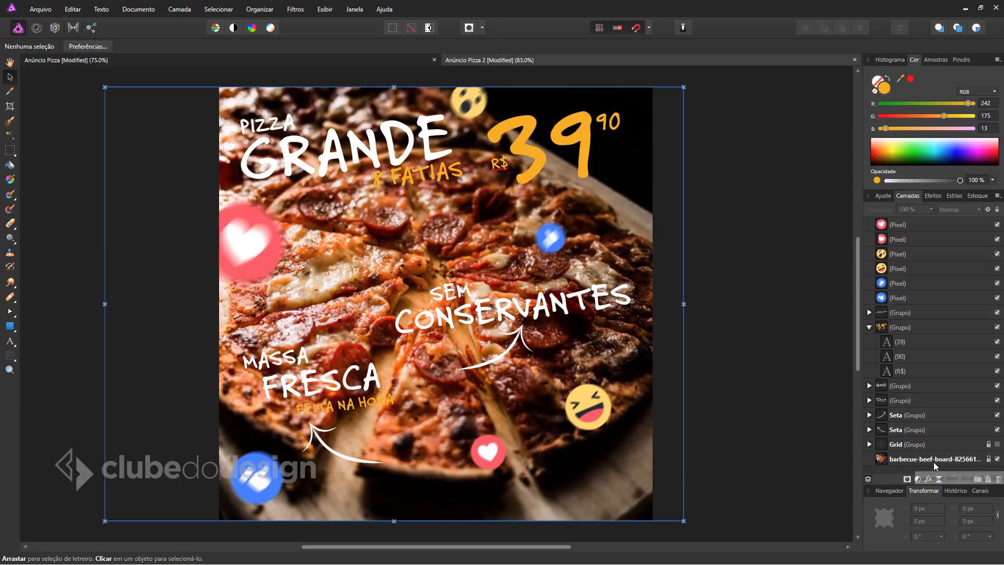
left_click(987, 478)
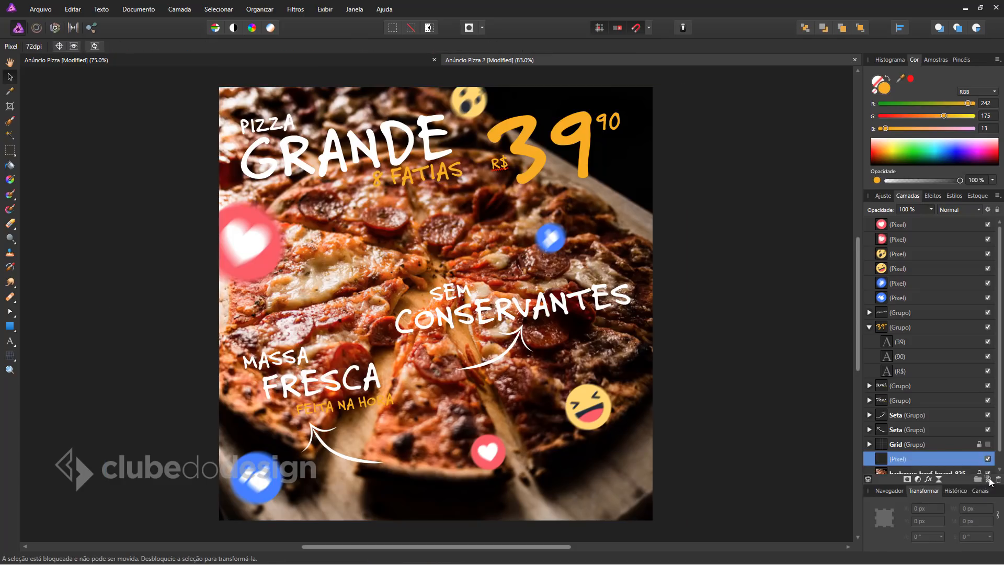
scroll(977, 449, "down", 1)
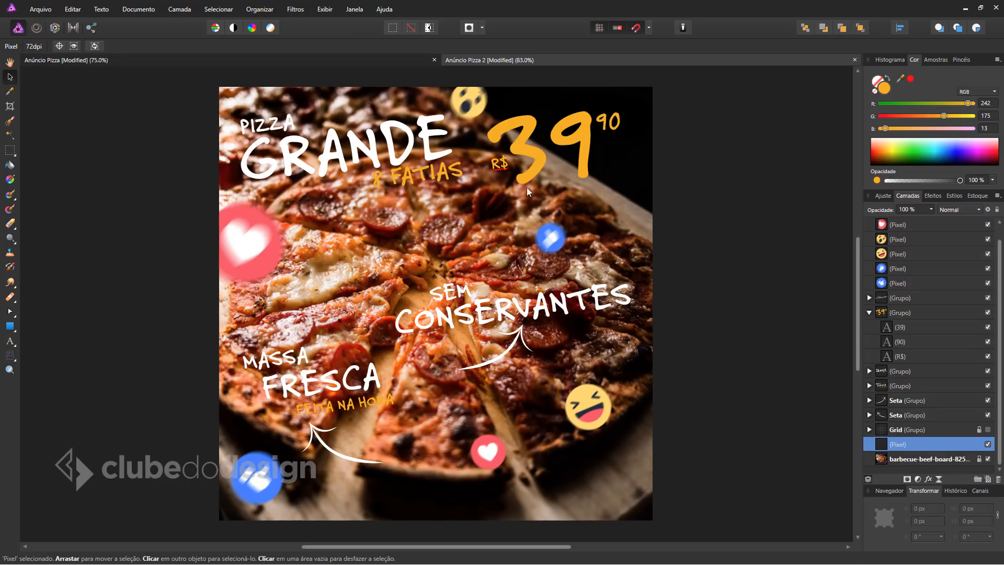
Step: Prepare the Paint Brush with black (000000) as its colour and 0% hardness
key("b")
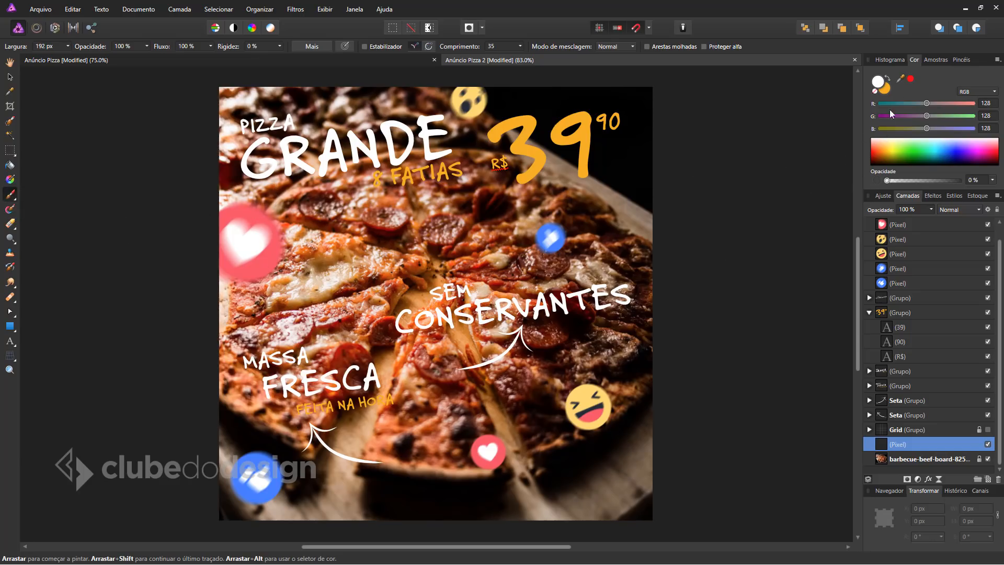
double_click(877, 83)
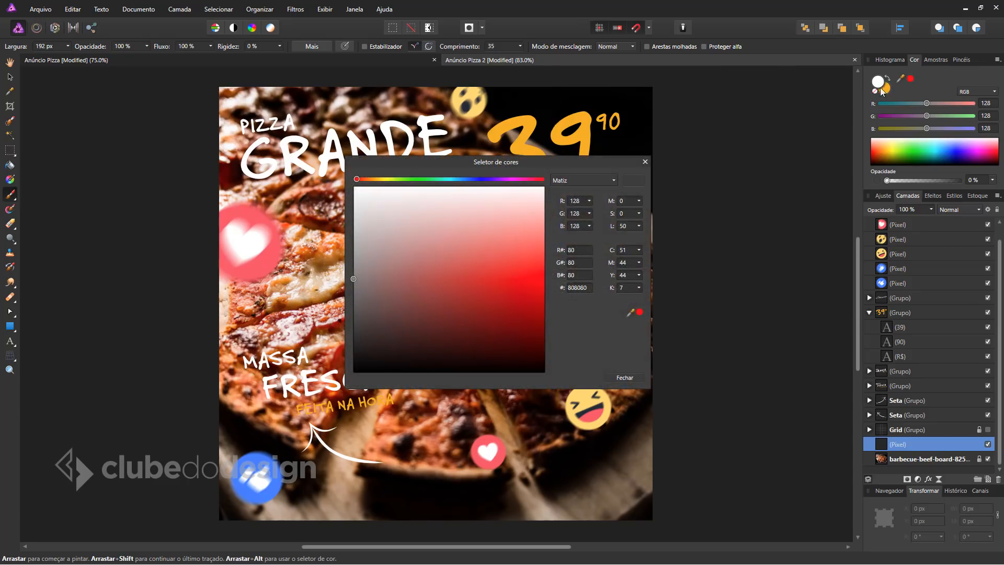
left_click_drag(379, 360, 353, 373)
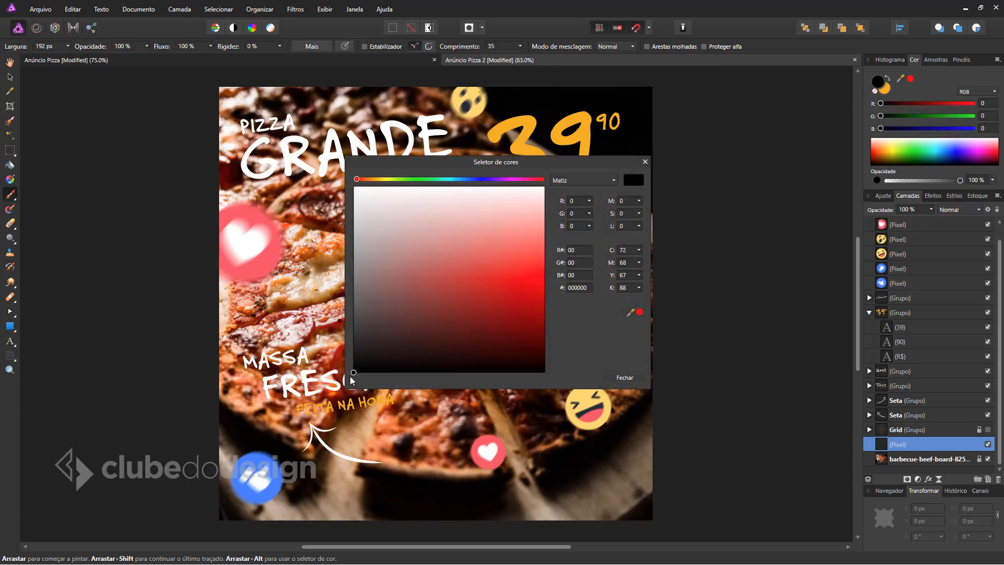
left_click(625, 378)
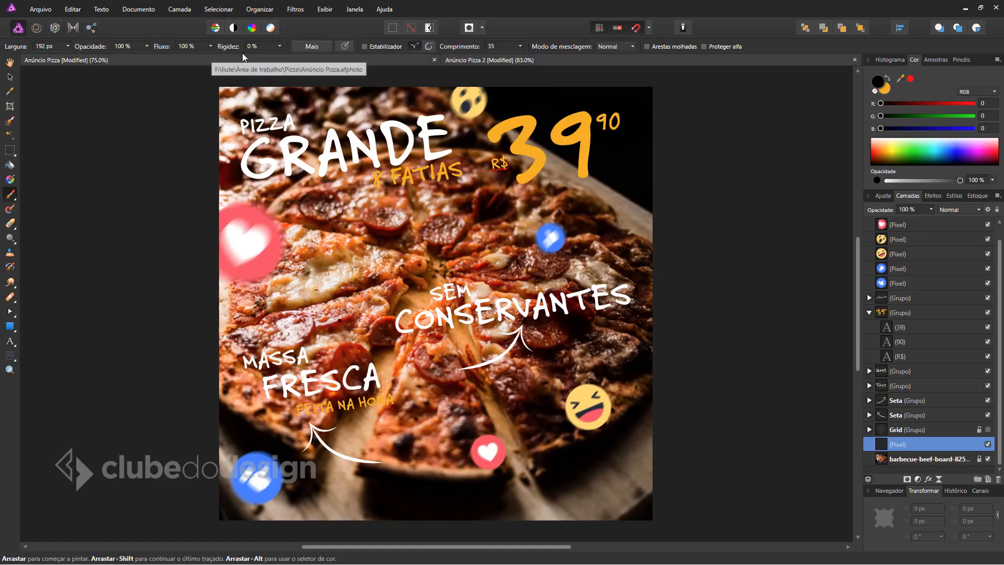
left_click(281, 46)
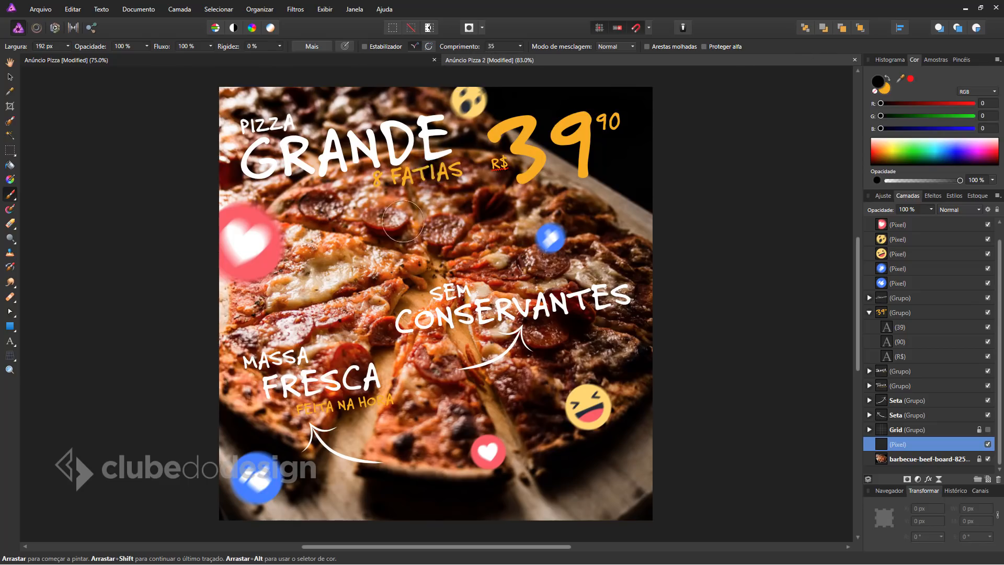
Step: Resize the brush to 363 px while trying black dabs on the pizza, and undo the dabs
left_click(315, 202)
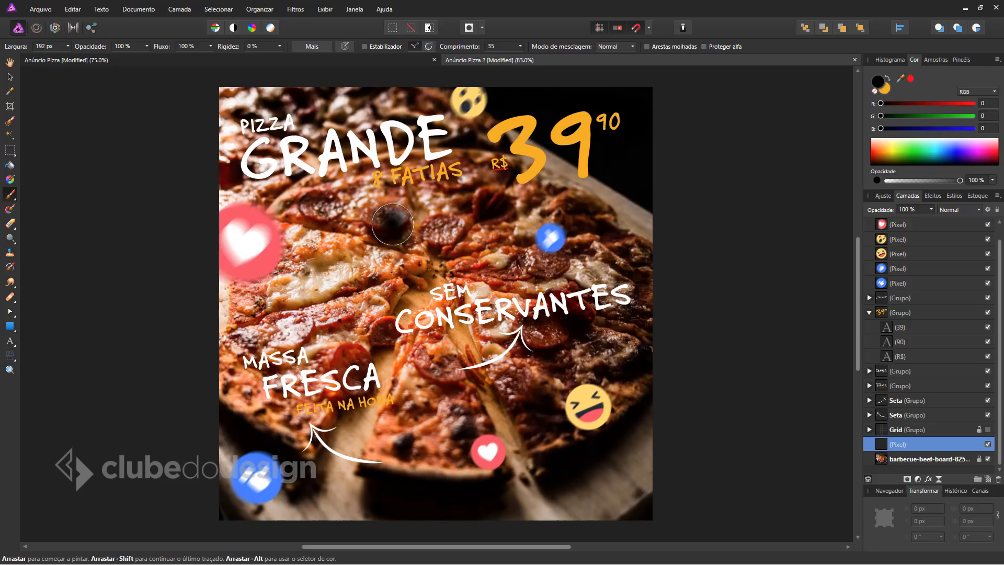
key("bracketleft")
key("bracketleft")
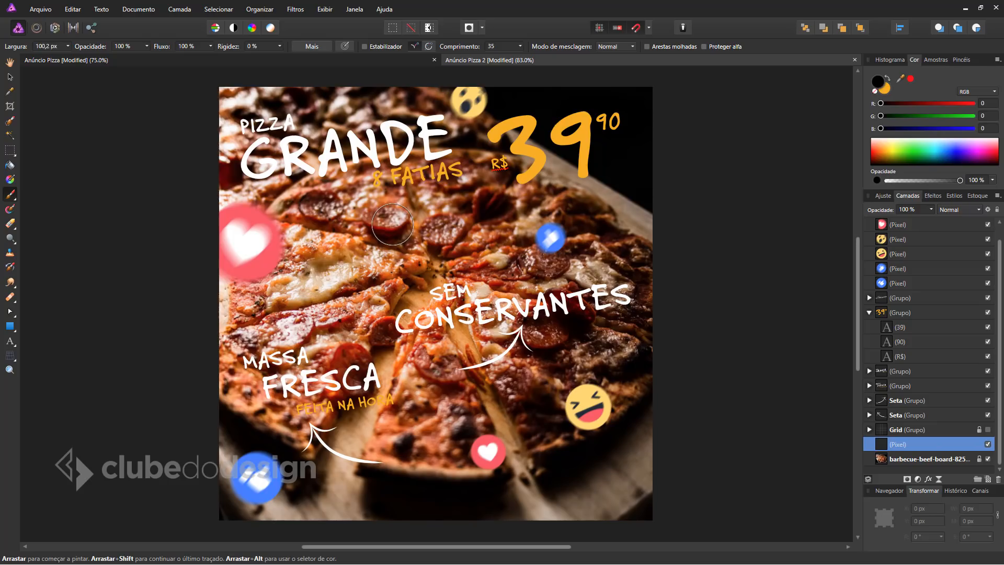
key("bracketleft")
key("bracketleft")
key("bracketleft")
key("bracketleft")
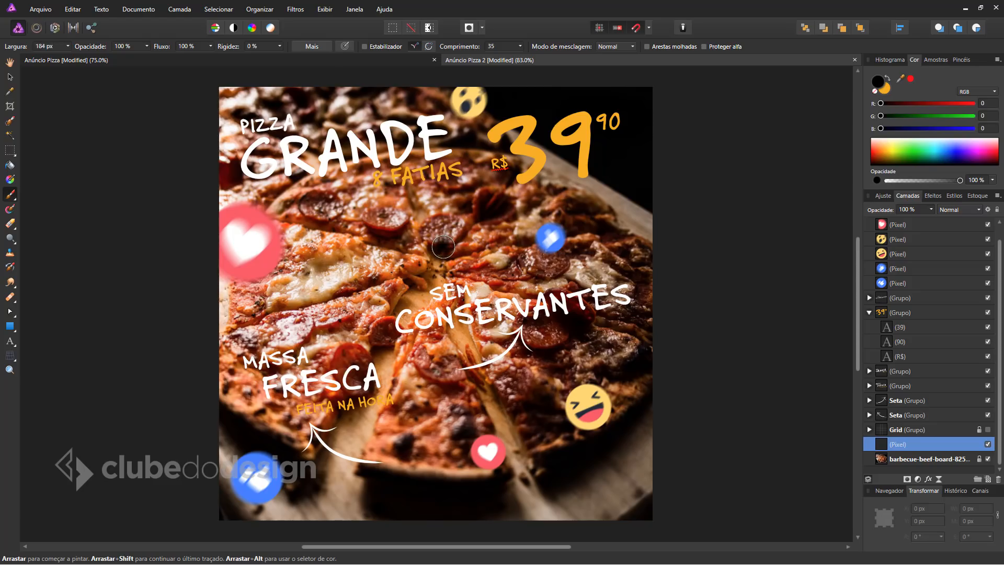
key("bracketright")
key("bracketright")
key("bracketright")
key("bracketright")
key("bracketright")
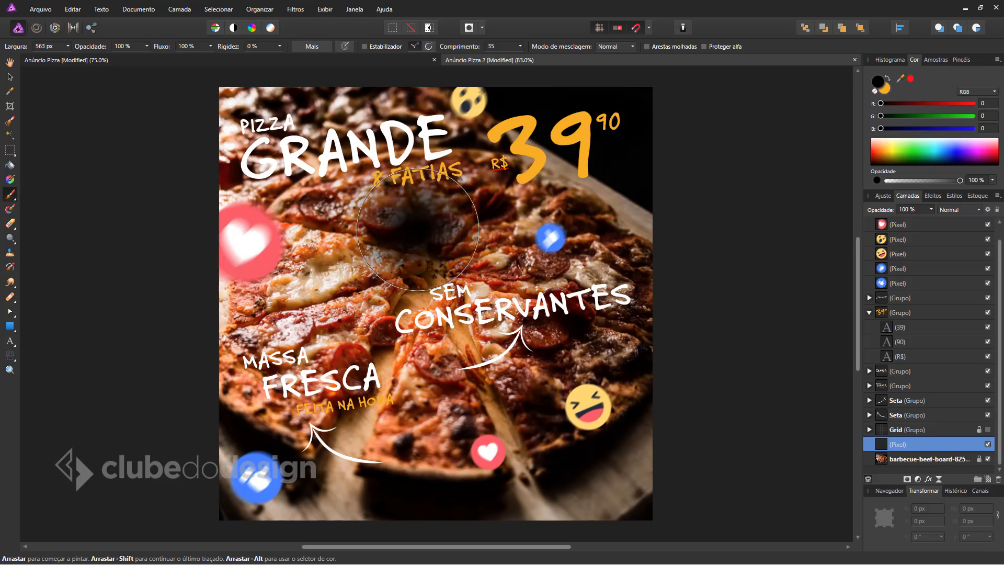
key("bracketleft")
key("bracketleft")
left_click(407, 205)
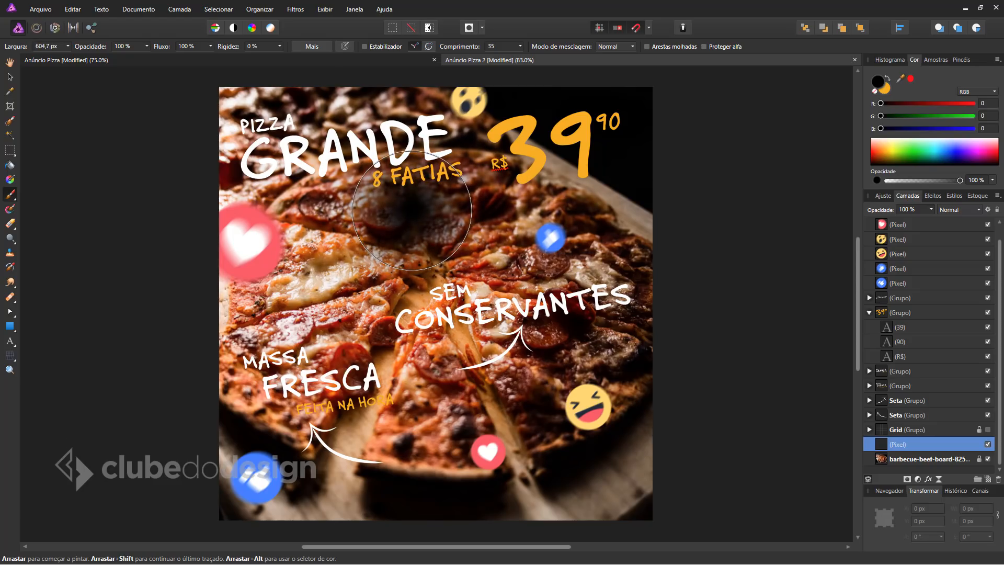
key("ctrl+z")
key("bracketleft")
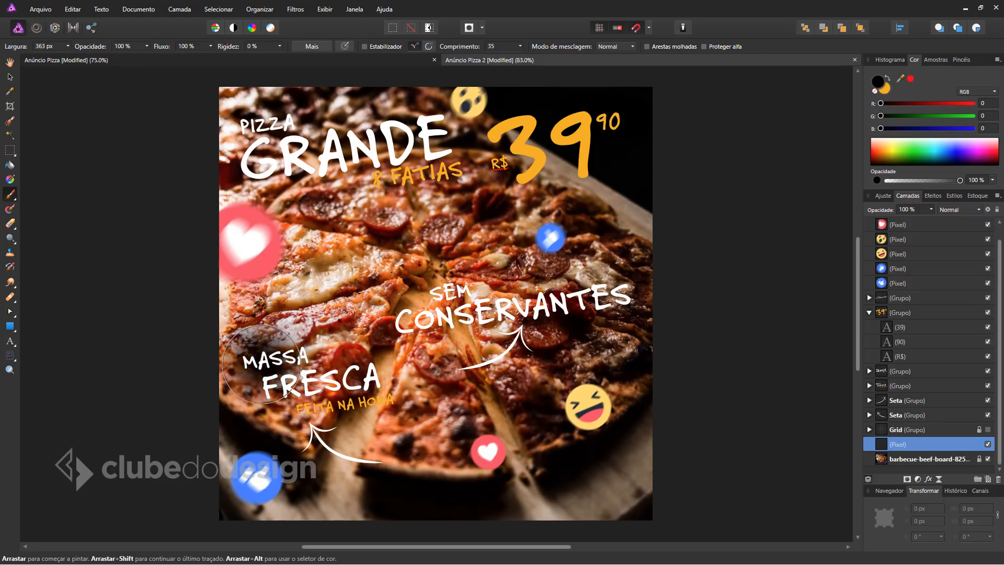
Step: Paint soft black shading behind the MASSA FRESCA, SEM CONSERVANTES, PIZZA GRANDE and price texts on the new layer
mouse_move(283, 373)
left_mouse_down()
mouse_move(340, 405)
mouse_move(362, 399)
left_mouse_up()
mouse_move(412, 297)
left_mouse_down()
mouse_move(422, 310)
mouse_move(514, 312)
mouse_move(599, 351)
left_mouse_up()
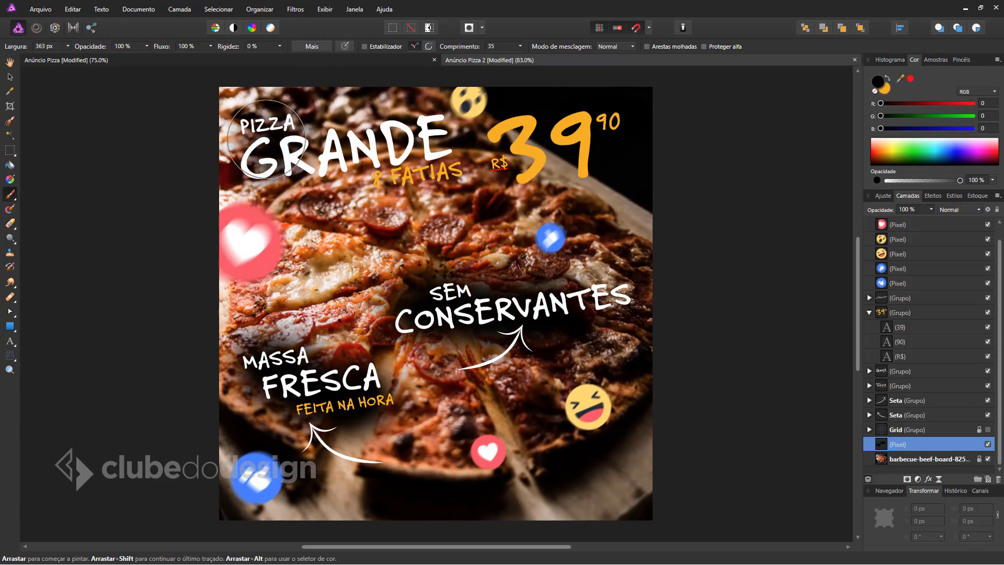
mouse_move(298, 139)
left_mouse_down()
mouse_move(565, 167)
mouse_move(522, 152)
mouse_move(544, 145)
mouse_move(596, 178)
left_mouse_up()
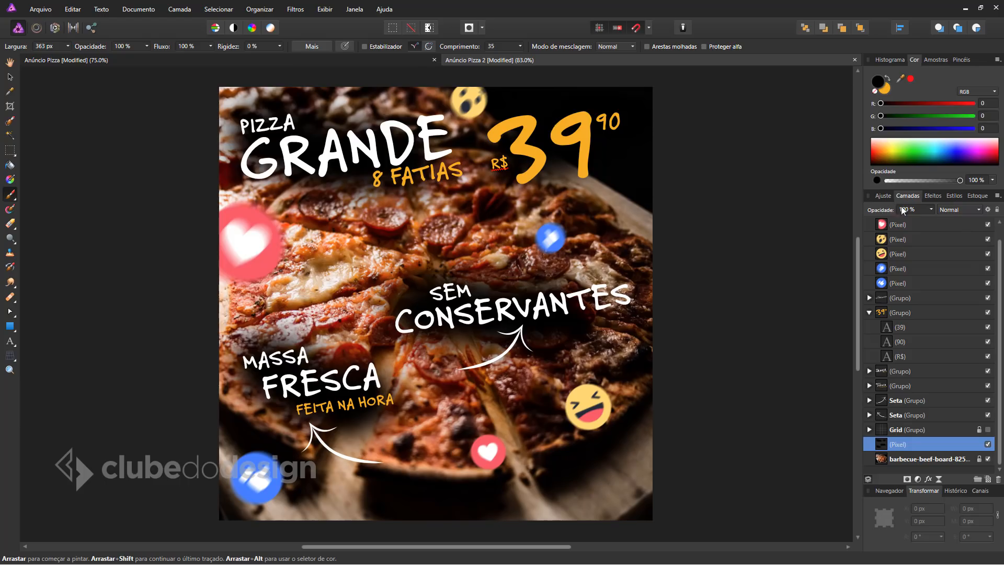
Step: Set the opacity of the painted shading layer to 40% and deselect the layer
left_click_drag(885, 212, 883, 211)
mouse_move(882, 212)
left_mouse_down()
mouse_move(874, 212)
mouse_move(885, 211)
left_mouse_up()
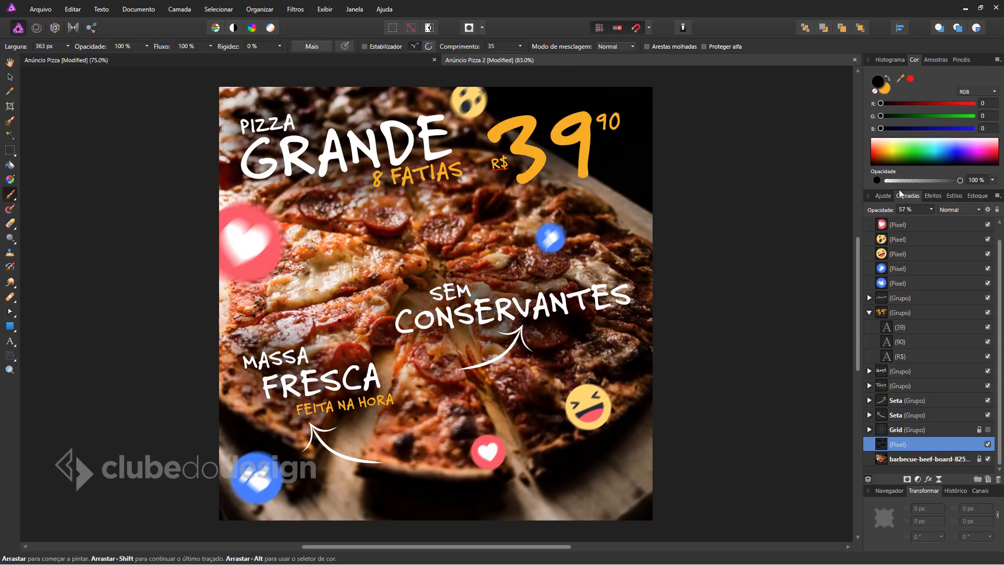
left_click(875, 211)
type("40")
key("Return")
left_click(10, 77)
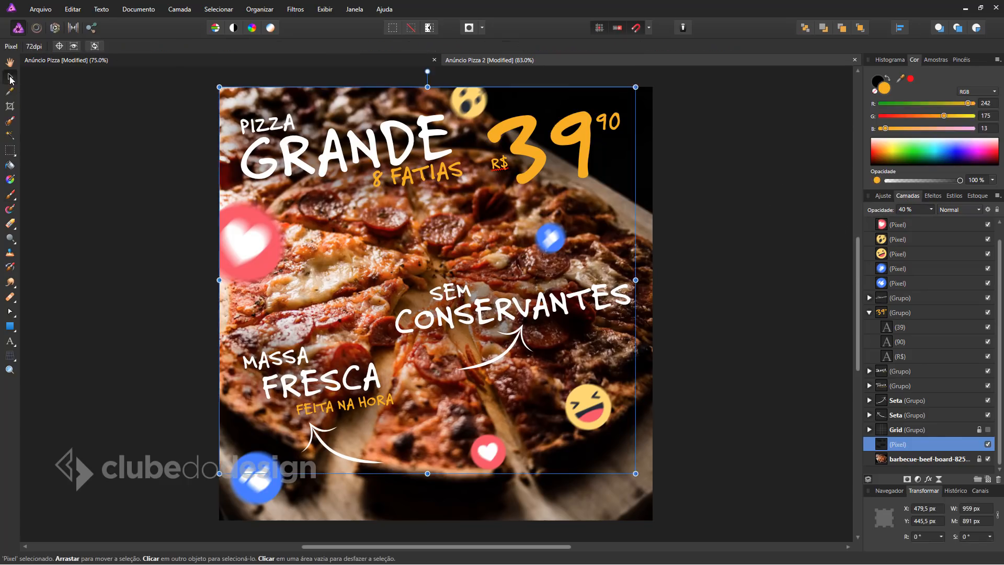
left_click(751, 265)
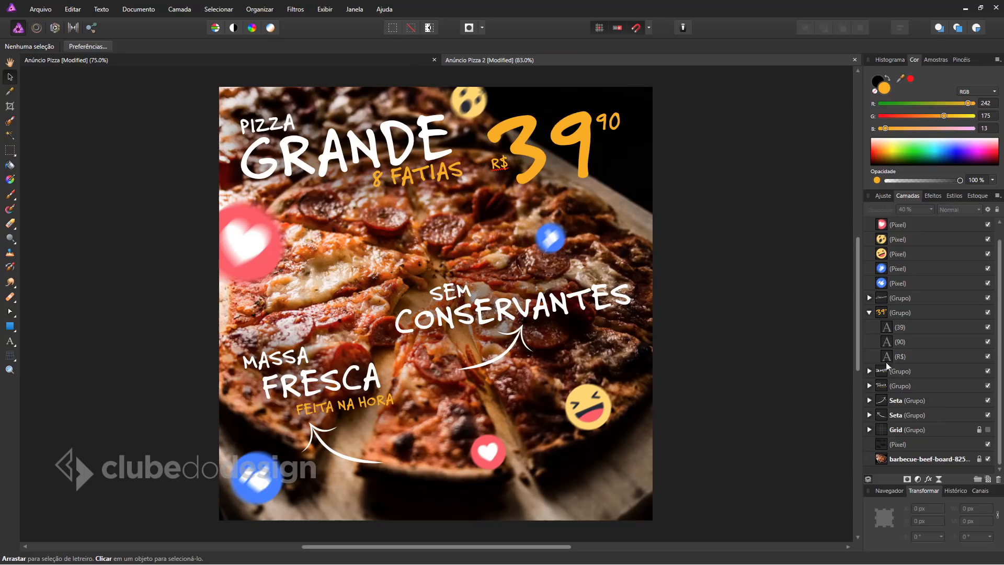
Step: Toggle the painted shading layer off and on to compare the legibility of the texts
left_click(920, 446)
left_click(789, 347)
left_click(988, 445)
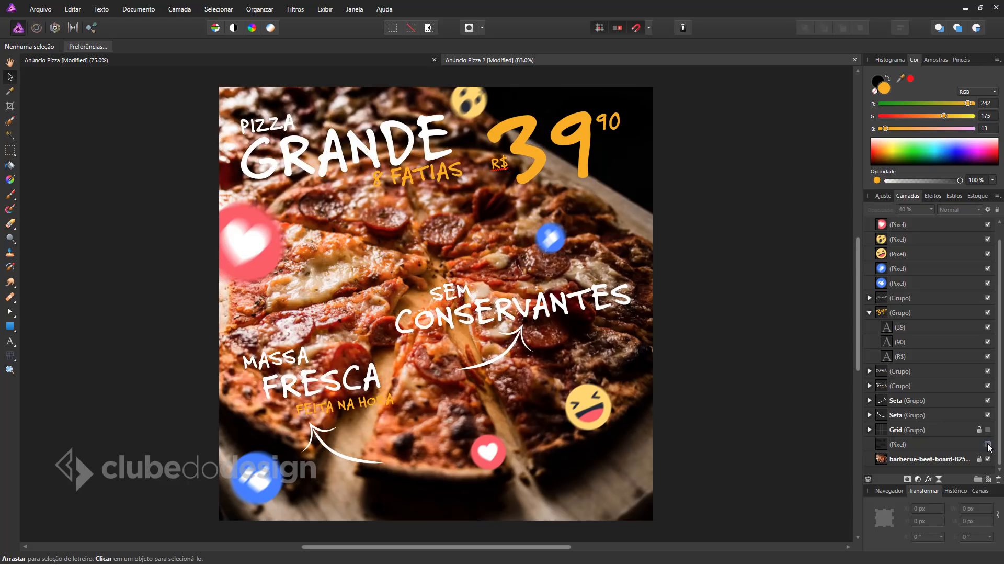
left_click(988, 445)
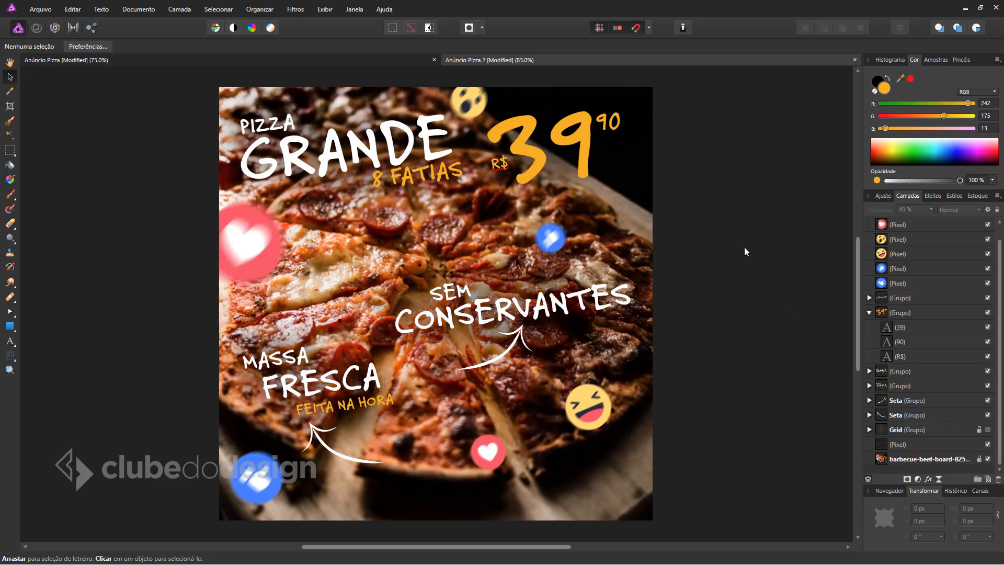
Step: Save the document and export the ad as a 1000 × 1000 px PNG-24 named Anúncio Pizza 2.png in the Pizza folder
key("ctrl+s")
left_click(40, 8)
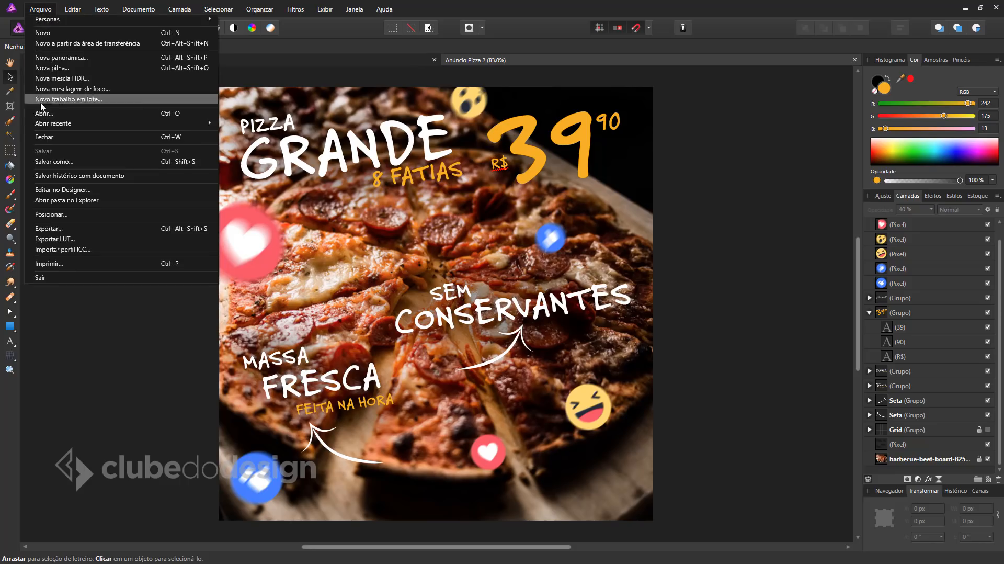
left_click(49, 229)
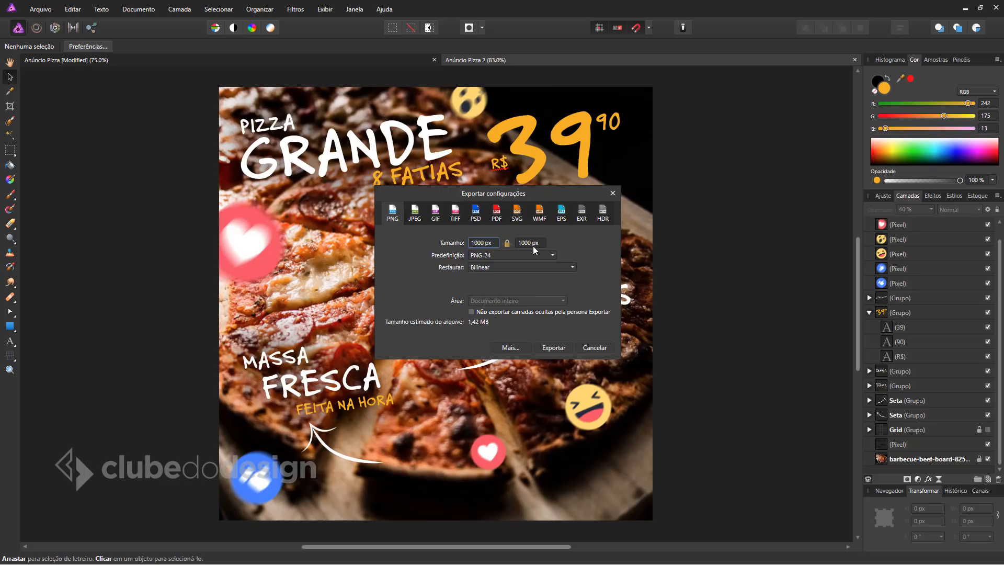
left_click(551, 347)
left_click(174, 108)
left_click(112, 228)
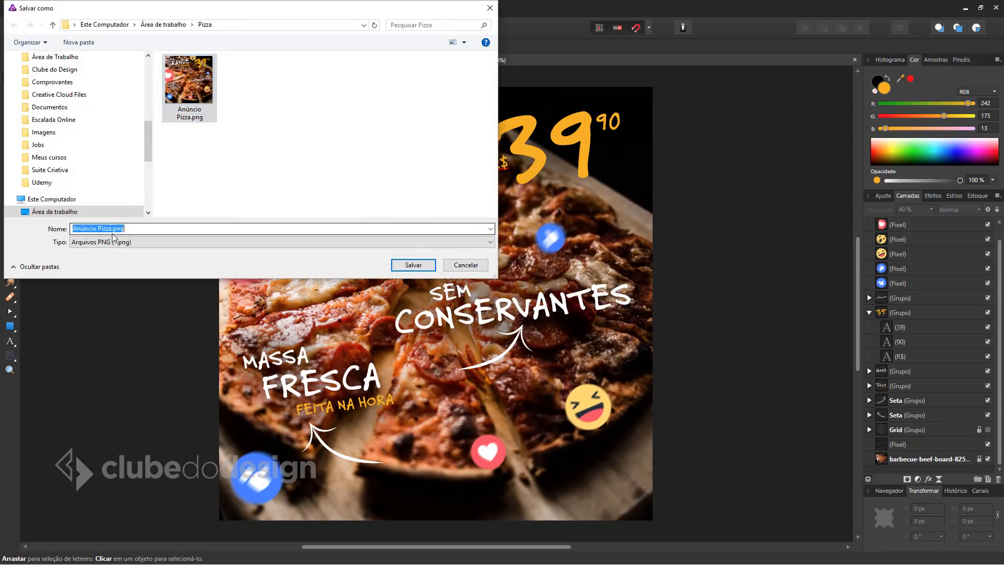
left_click(112, 229)
type("2")
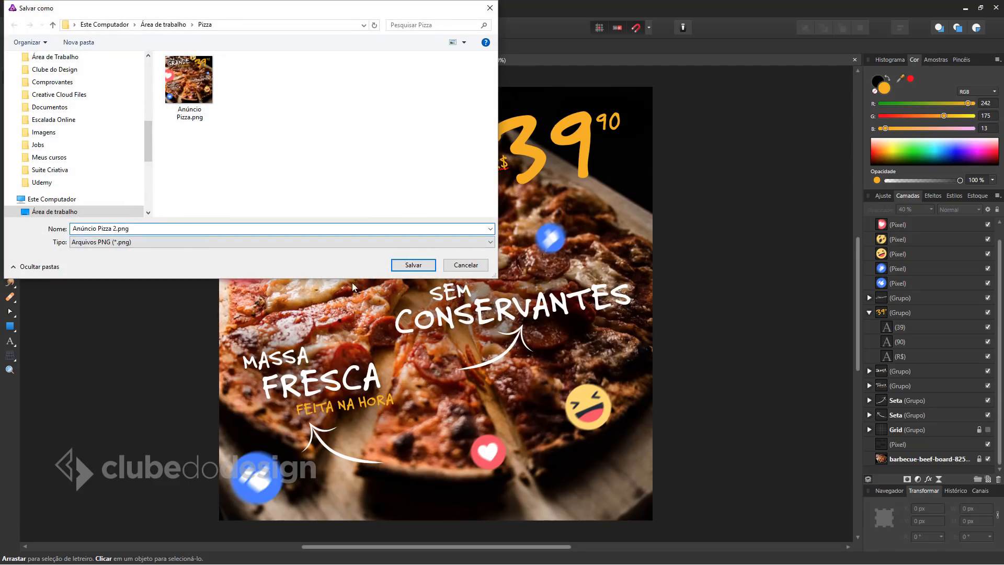
left_click(414, 266)
Step: Switch to the Pizza folder in File Explorer, check Anúncio Pizza 2.png enlarged in Fotos, and close the viewer
key("alt+Tab")
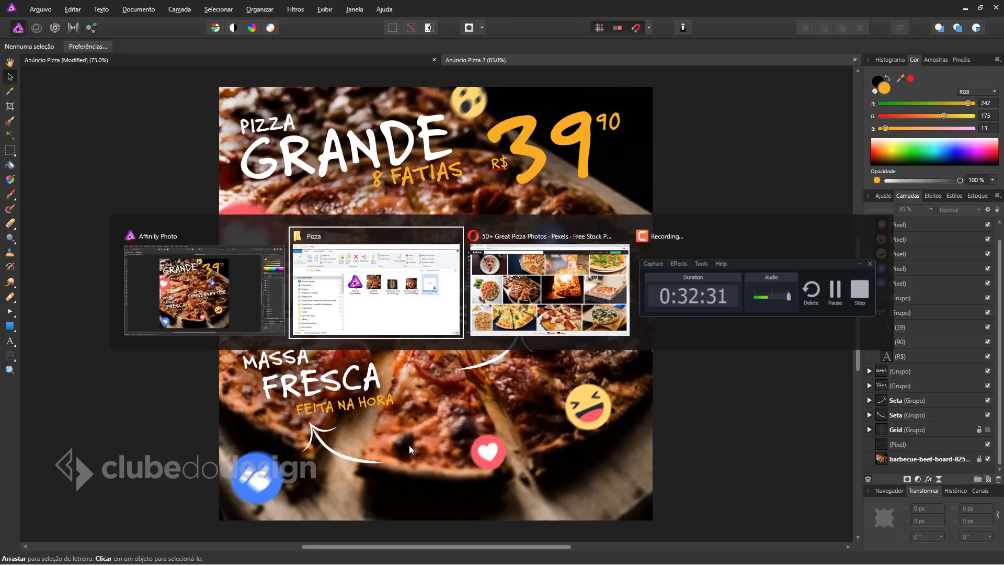
left_click(576, 309)
left_click(470, 238)
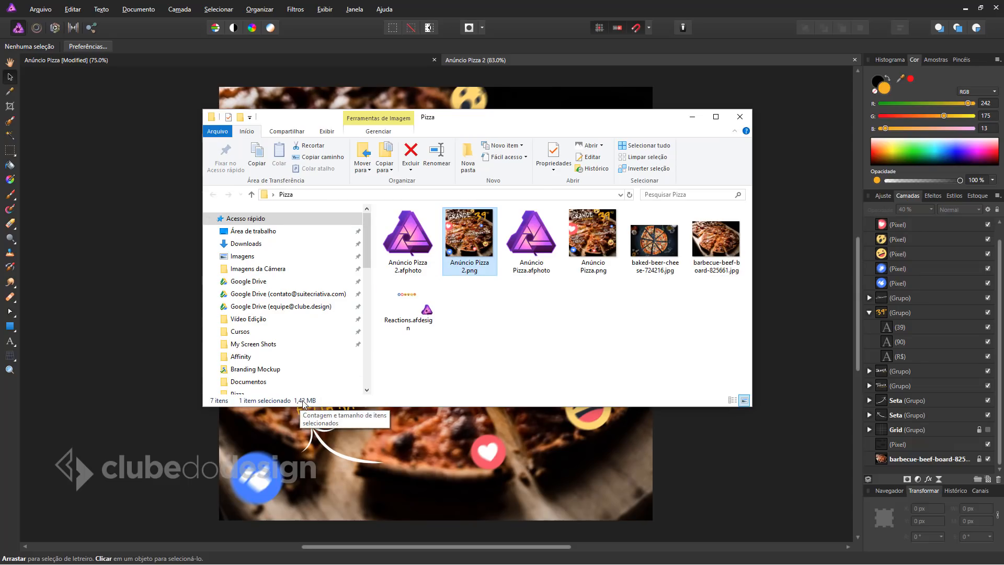
double_click(486, 236)
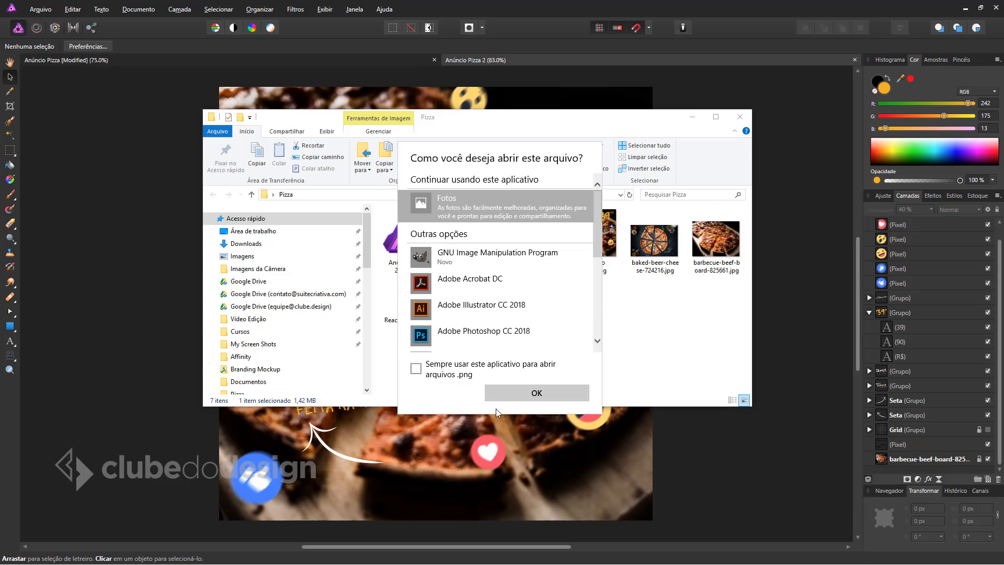
left_click(505, 393)
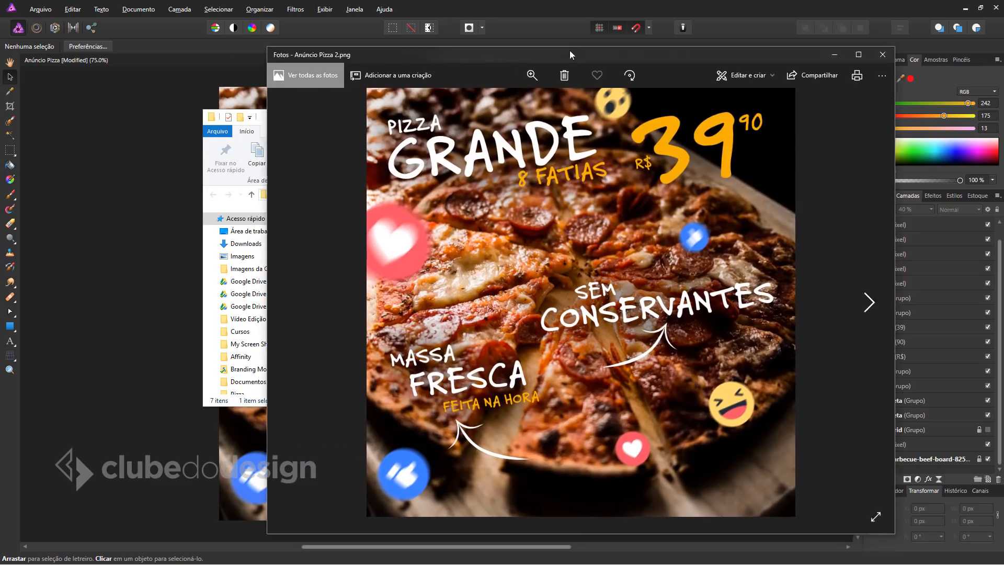
left_click_drag(570, 55, 534, 40)
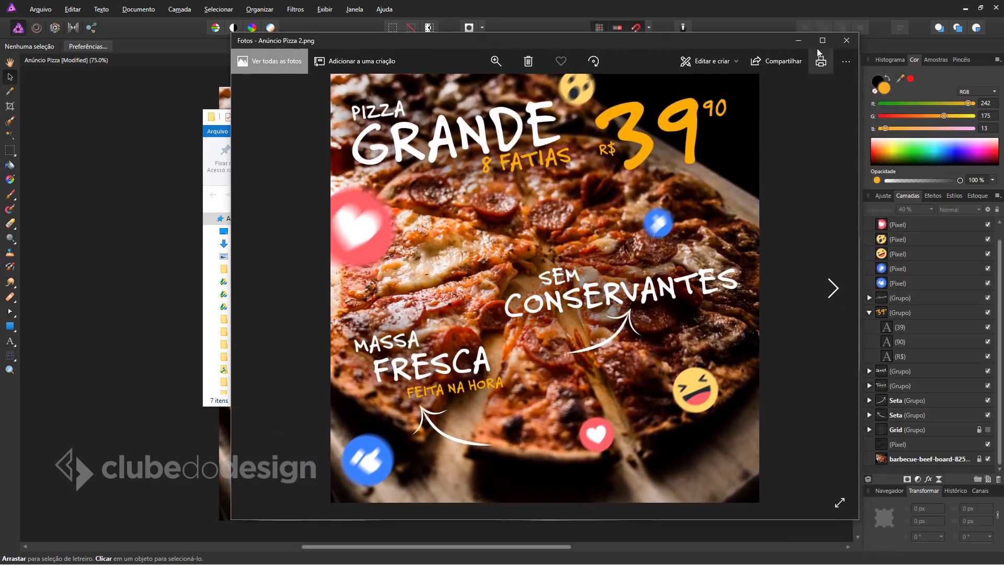
left_click(822, 42)
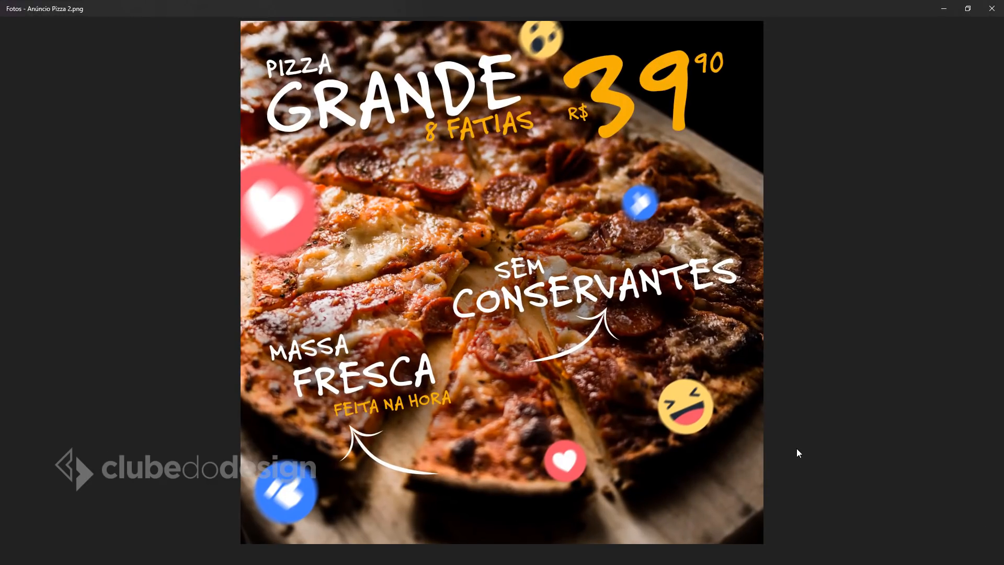
left_click(991, 9)
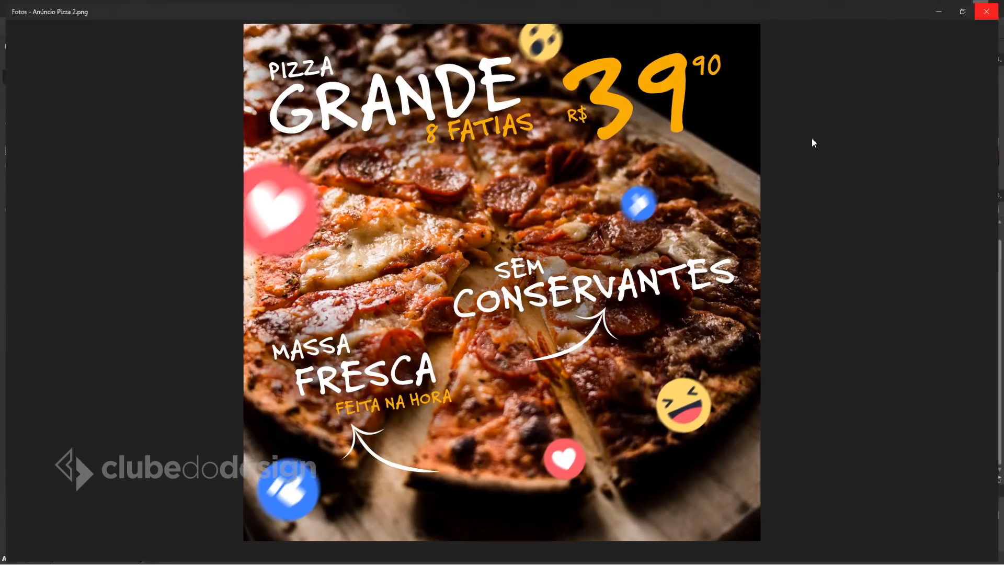
Step: Export the ad again as a PNG with the width set to 800 px, named Anúncio Pizza 3.png
left_click(39, 9)
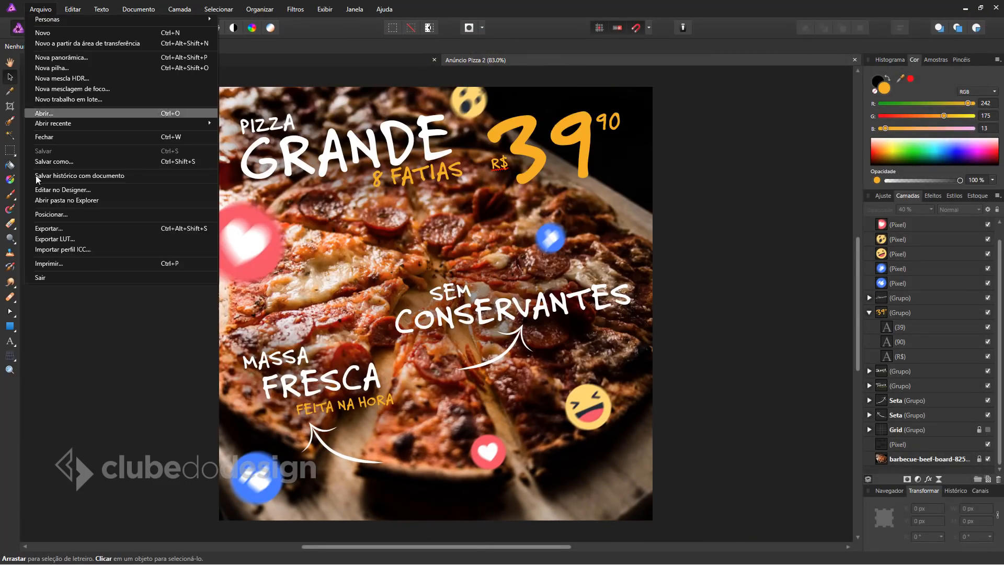
left_click(51, 230)
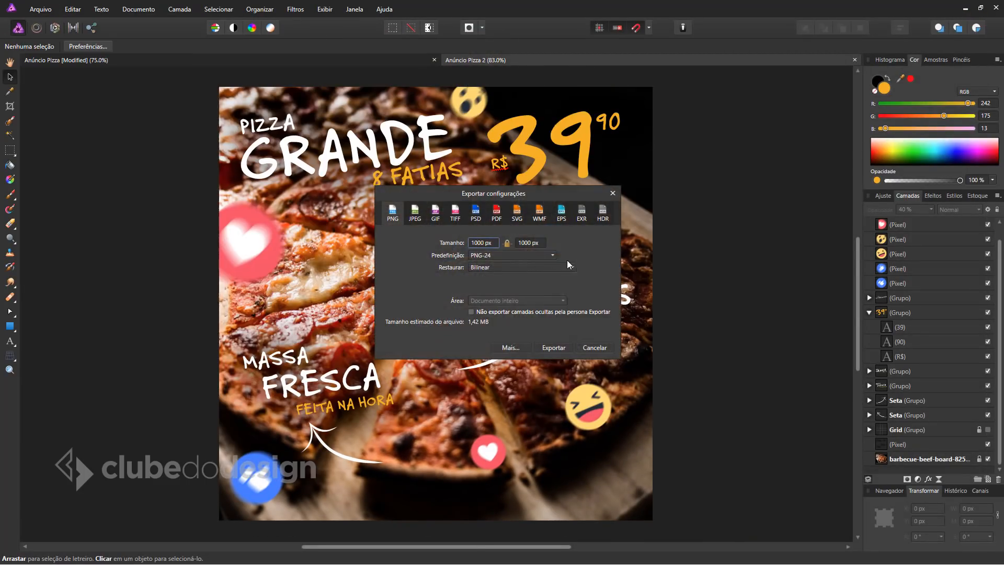
left_click(495, 243)
left_click_drag(491, 244, 438, 246)
type("800")
key("Return")
left_click(550, 353)
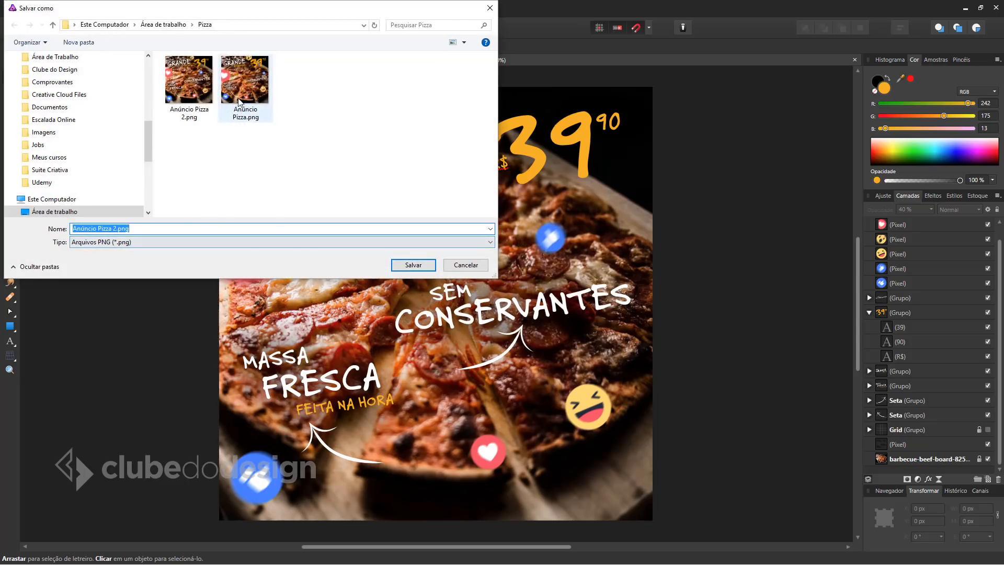
key("Right")
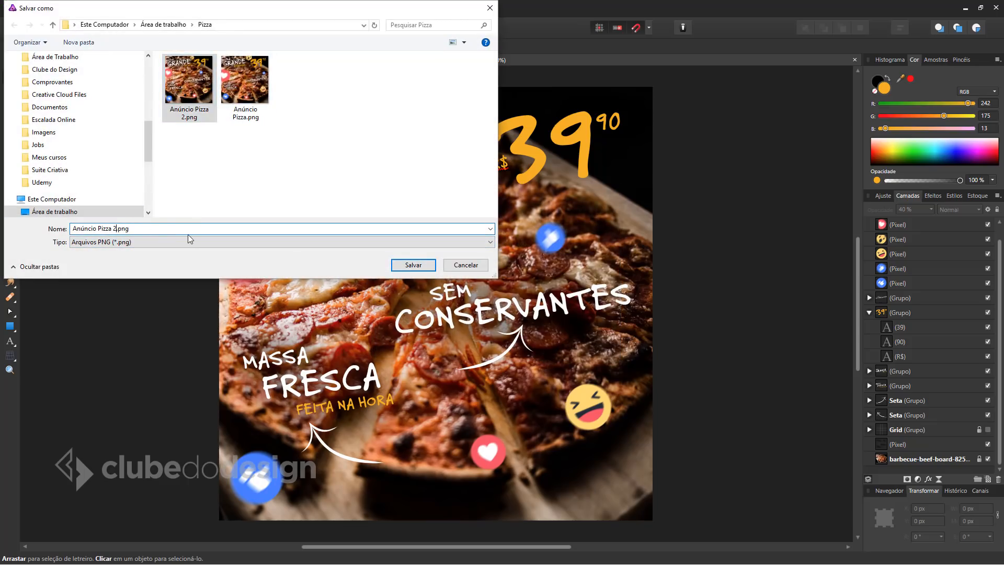
key("BackSpace")
type("3")
left_click(412, 265)
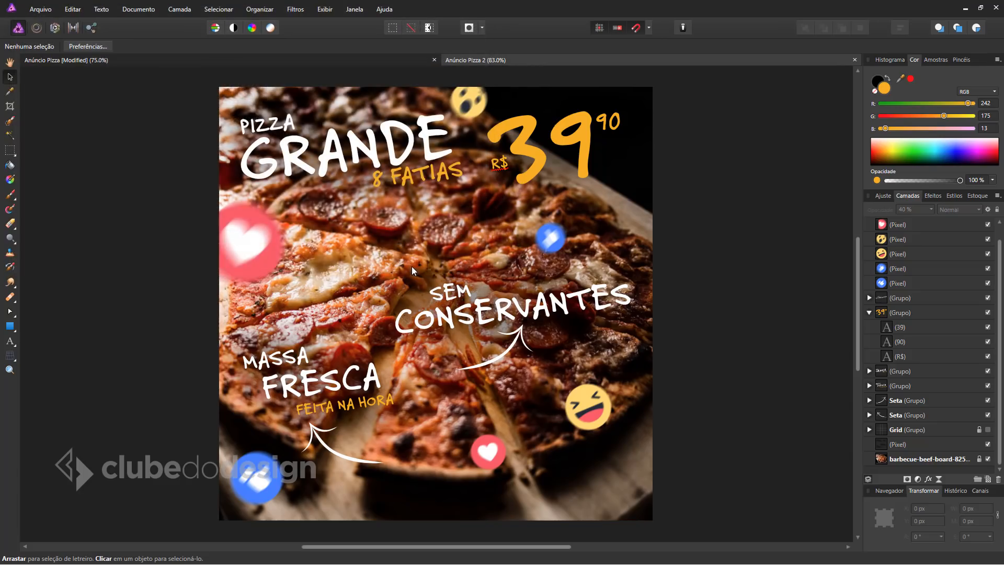
Step: Switch to the Pizza folder, view the exported Anúncio Pizza 3.png in Fotos, and minimize the viewer
key("alt+Tab")
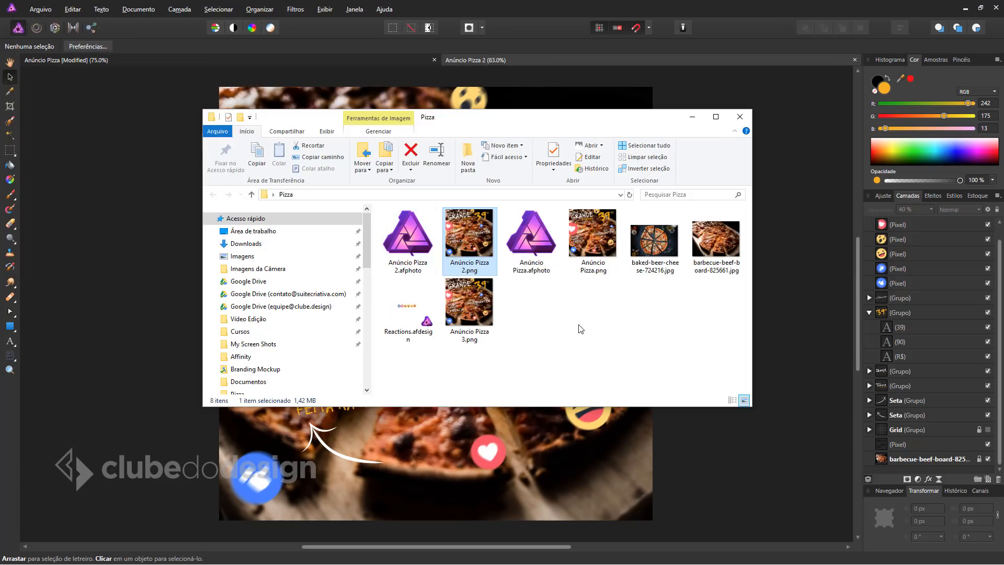
key("Right")
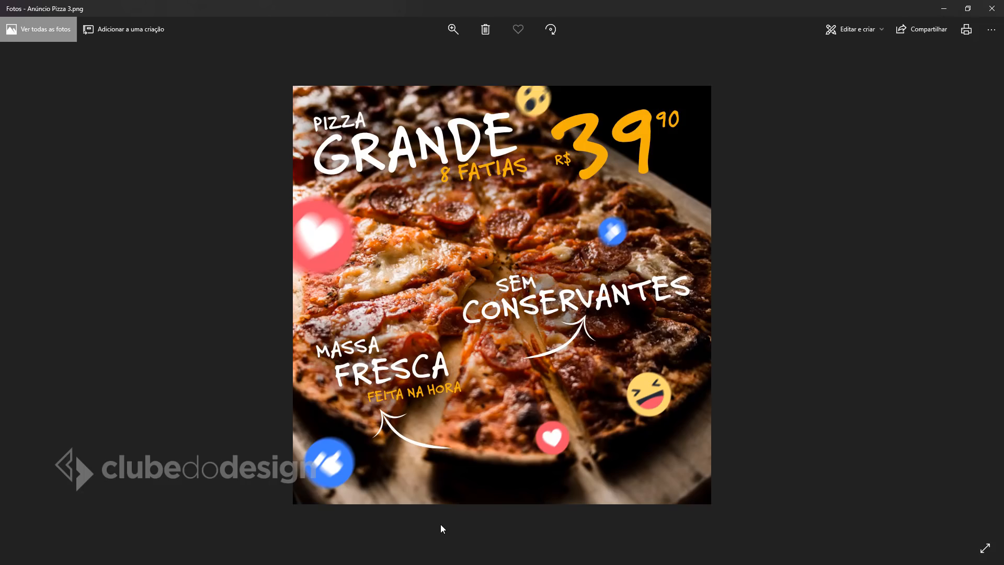
left_click(943, 9)
Step: Switch to the Opera browser, open Facebook in a new tab, and go to the Criativo Blog page
key("alt+Tab")
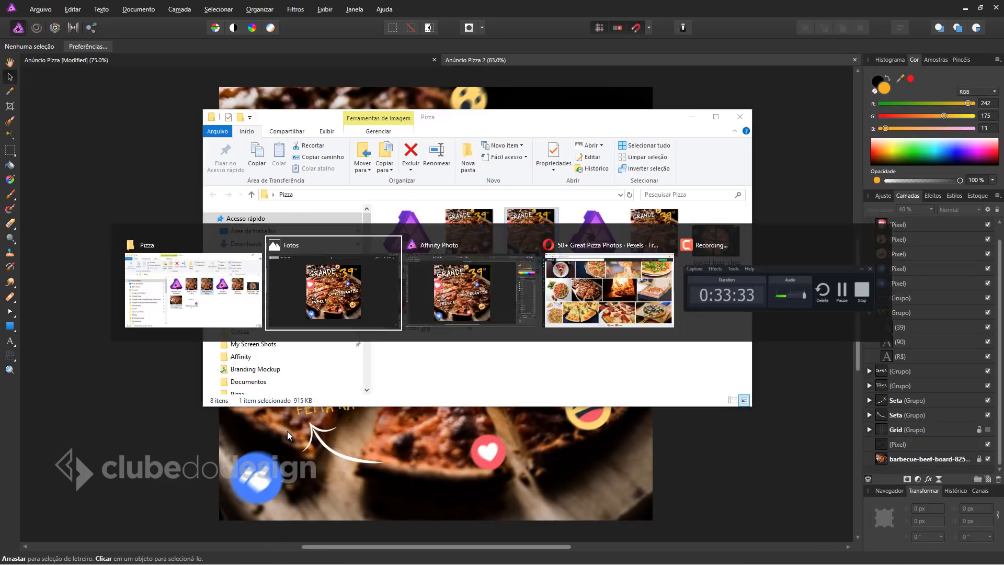
left_click(535, 340)
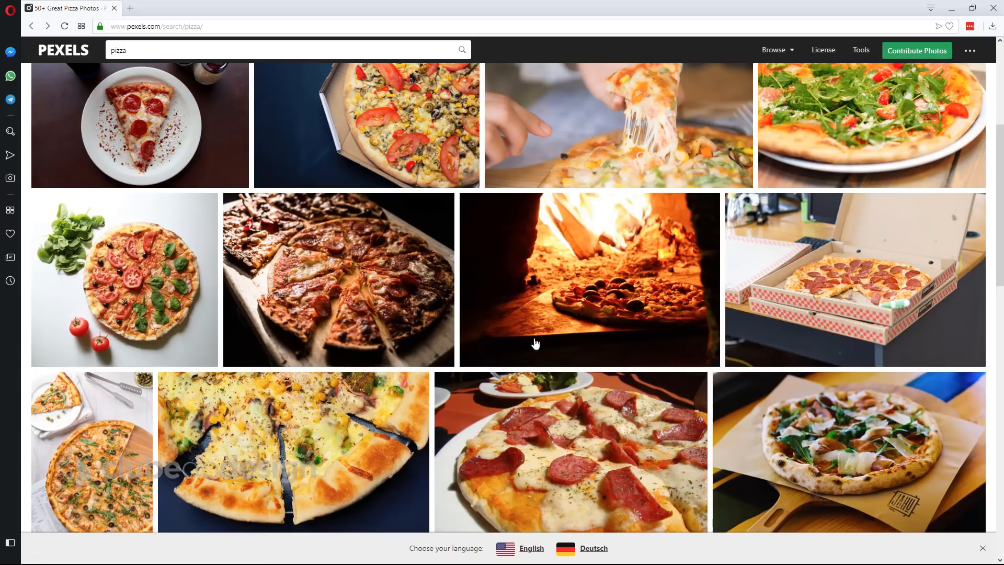
left_click(130, 8)
type("FACE")
left_click(147, 40)
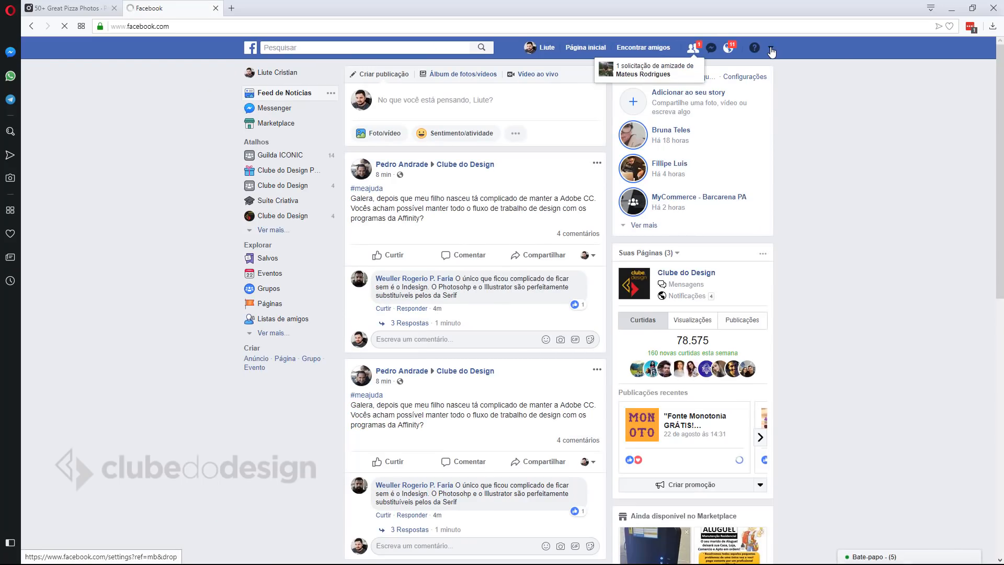
left_click(772, 51)
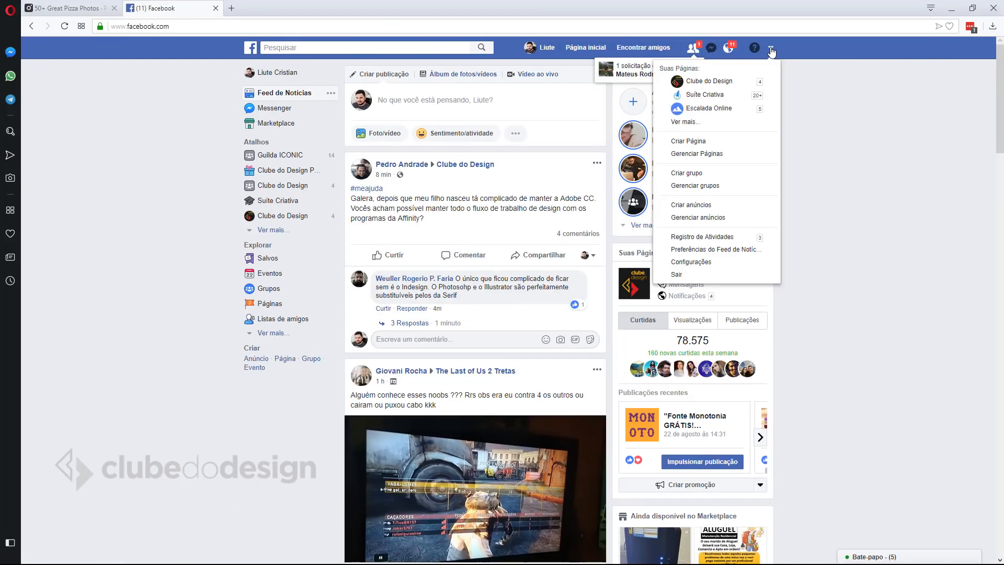
left_click(686, 121)
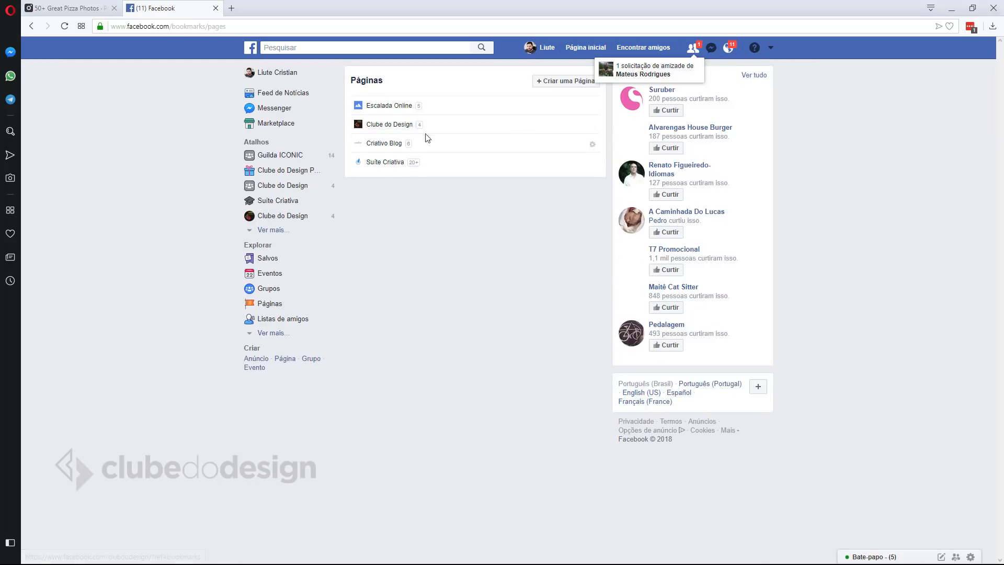
left_click(380, 145)
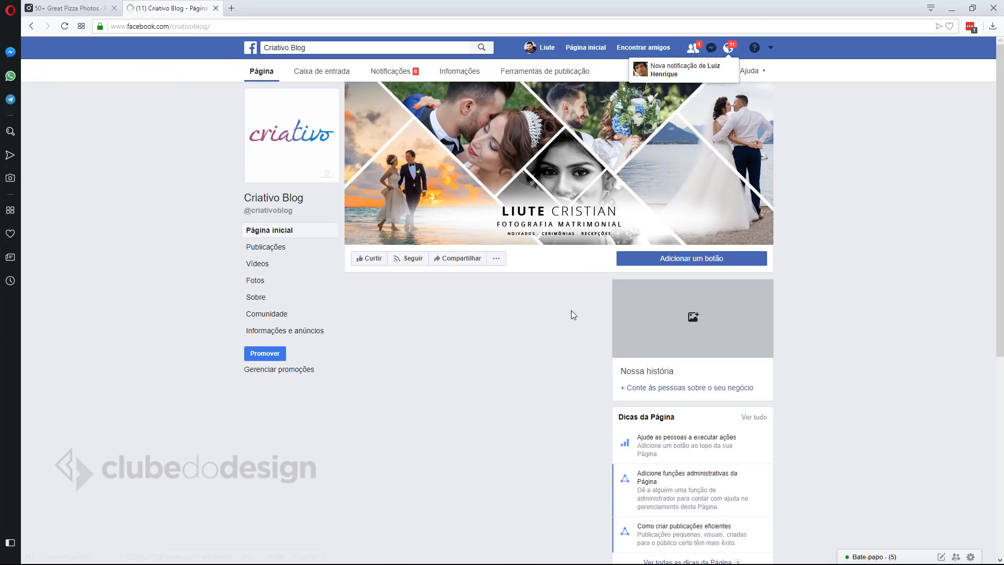
Step: View the pizza ad already published on the Criativo Blog page at large size and close it
scroll(486, 425, "down", 5)
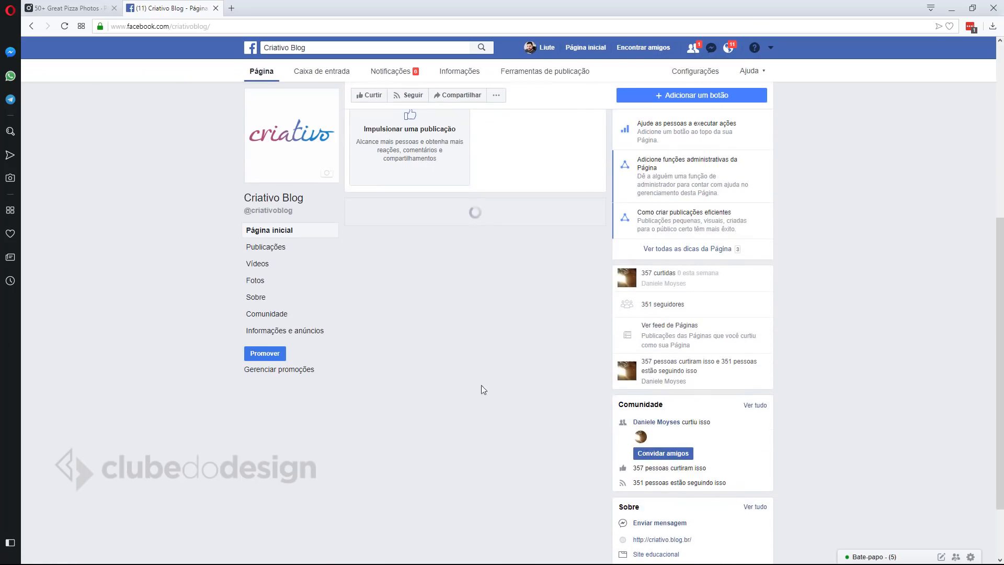
scroll(492, 293, "down", 1)
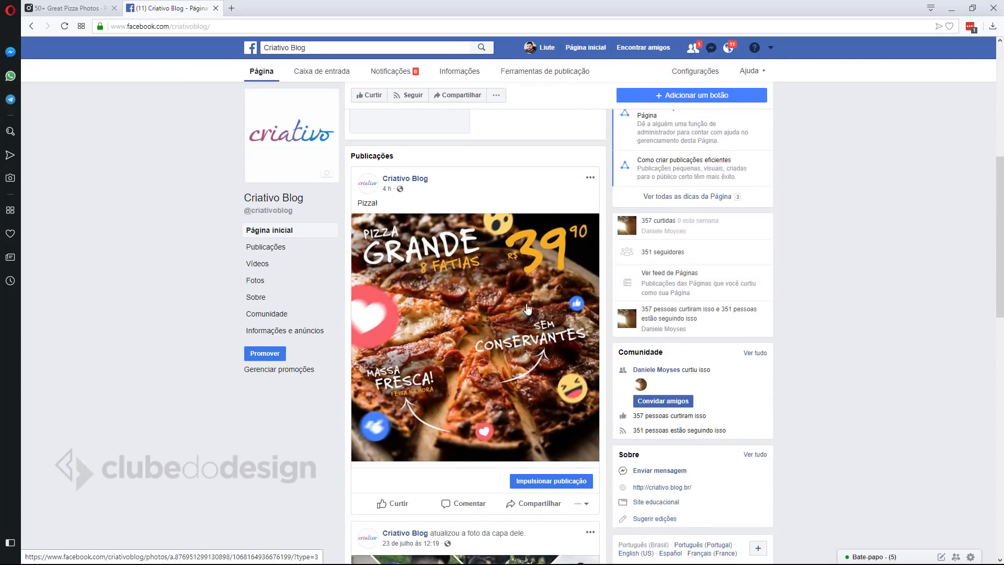
left_click(487, 306)
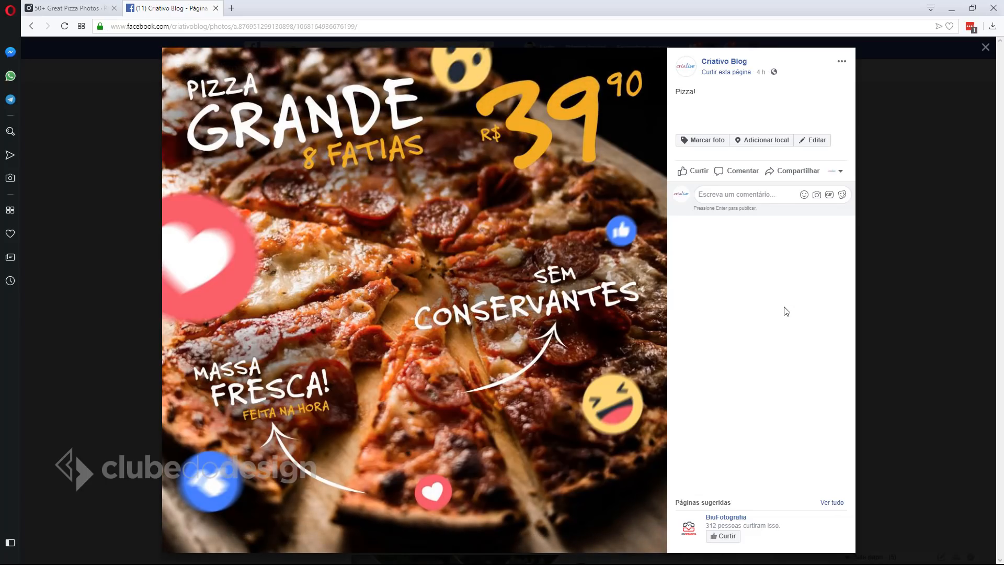
left_click(887, 320)
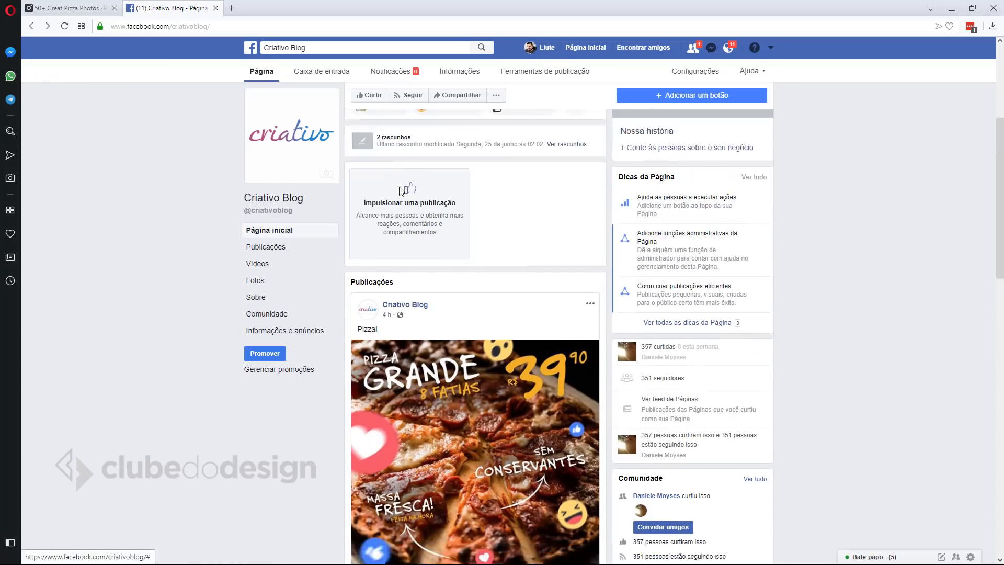
Step: Start a photo post on the Criativo Blog page and attach Anúncio Pizza 3.png from the desktop's Pizza folder
left_click(383, 291)
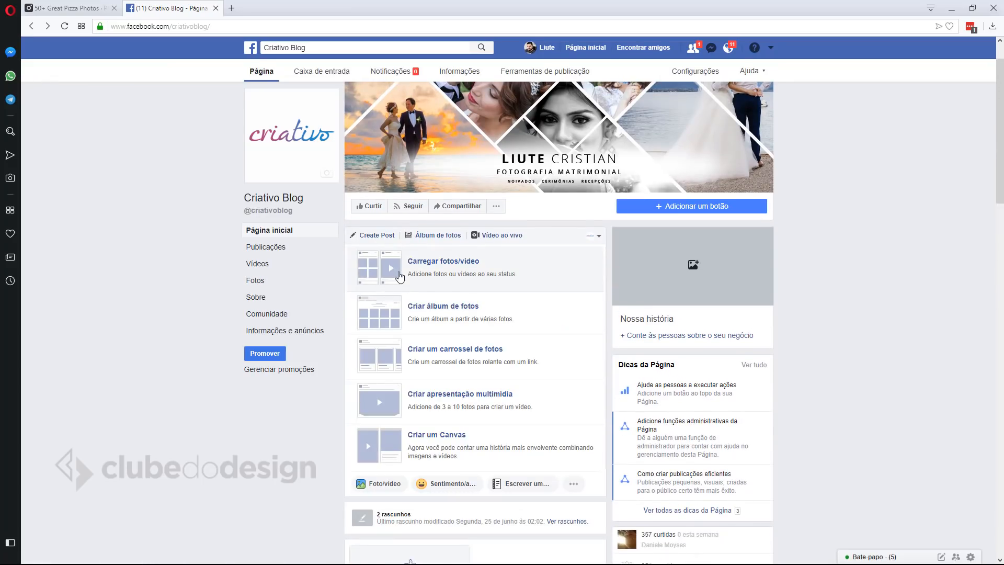
left_click(399, 274)
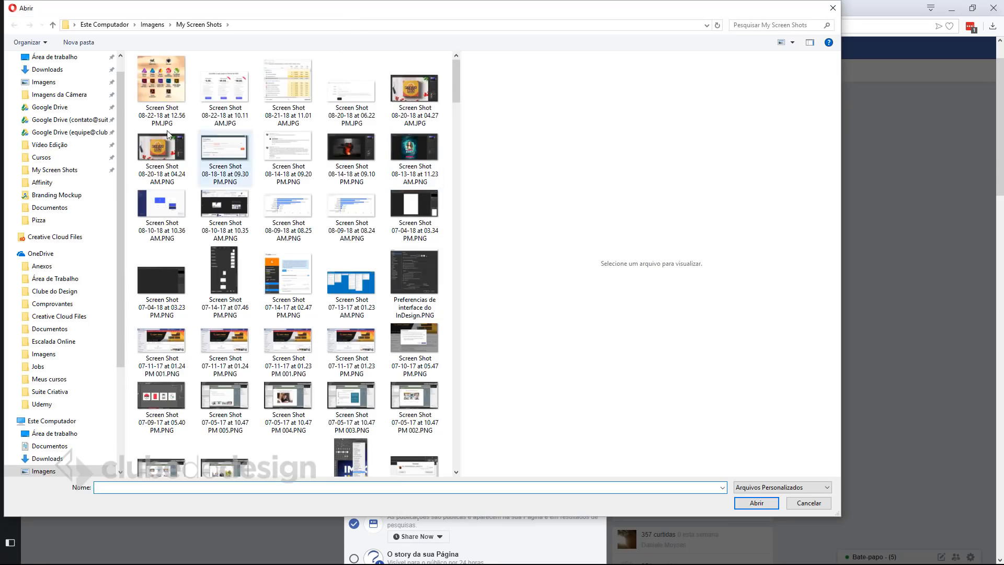
left_click(46, 58)
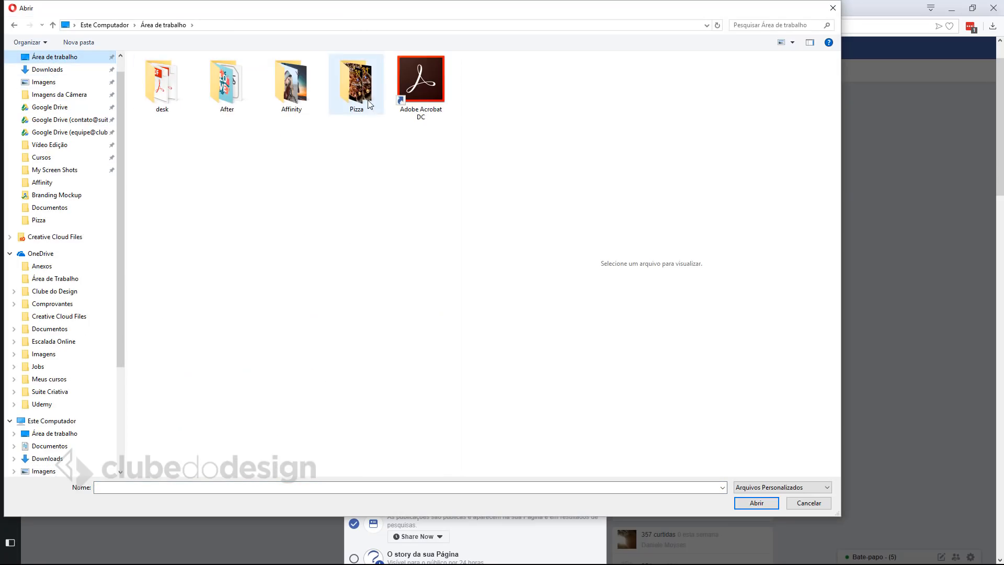
double_click(359, 85)
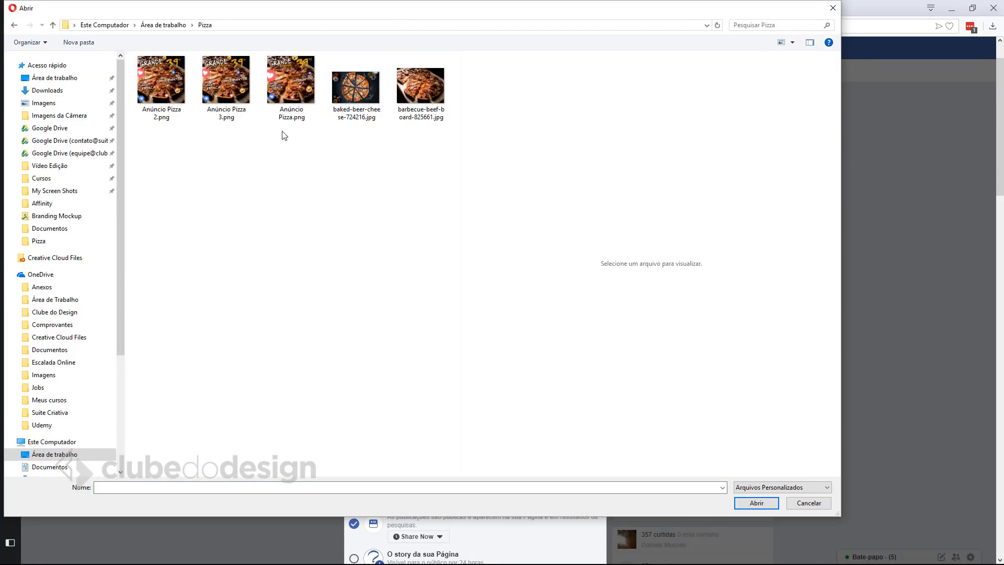
left_click(234, 88)
left_click(753, 502)
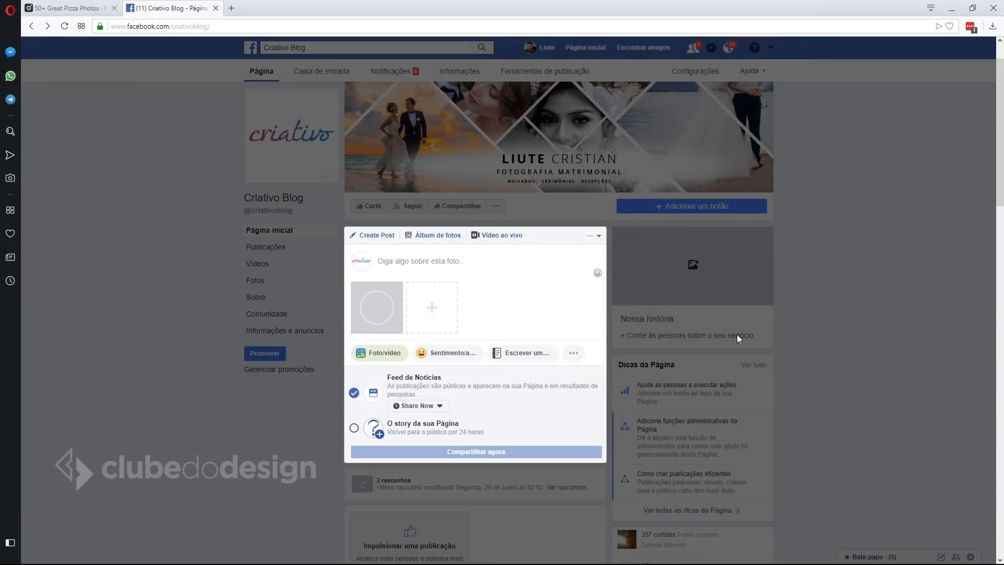
Step: Caption the photo post "Pizza!" and publish it on the Criativo Blog page
left_click(421, 267)
type("pIZ")
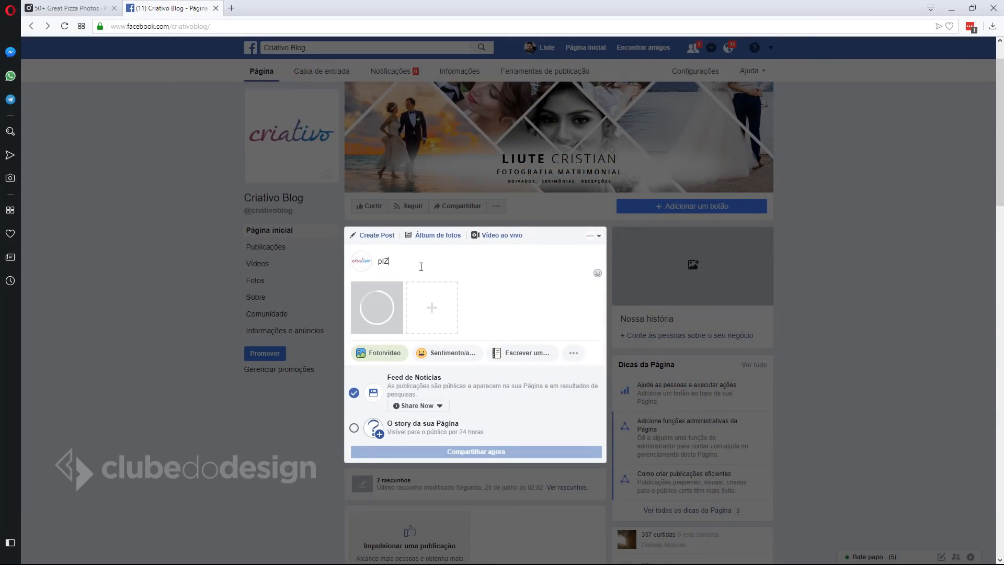
type("AI")
type("Pizza!")
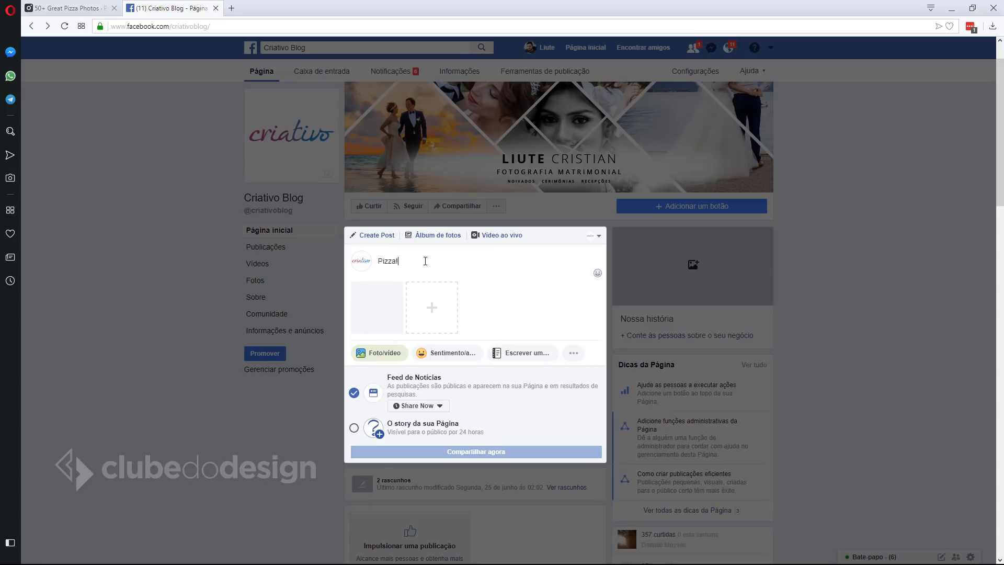
left_click(467, 453)
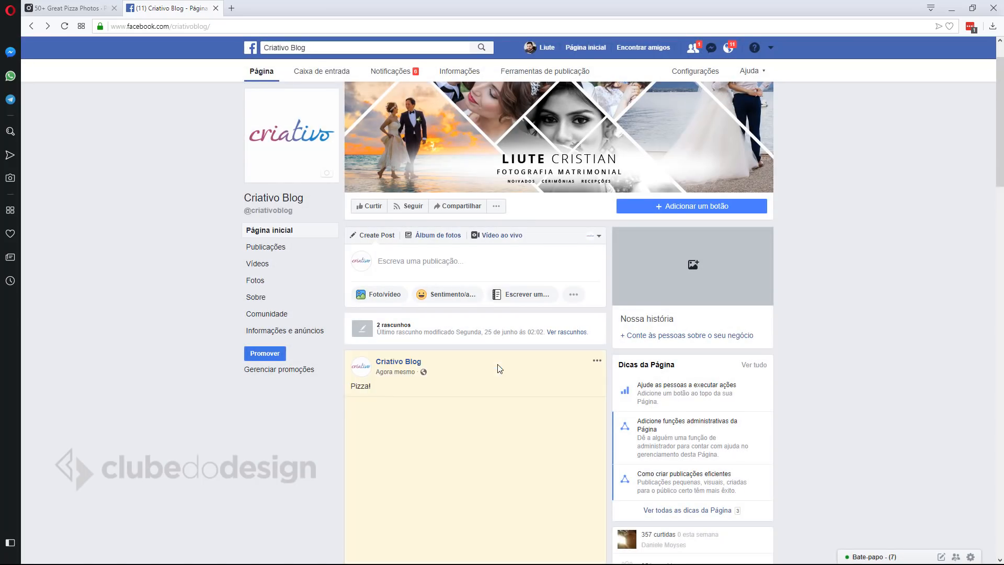
Step: Find the newly published pizza post on the page and view its image at large size
scroll(498, 366, "down", 4)
scroll(845, 334, "down", 3)
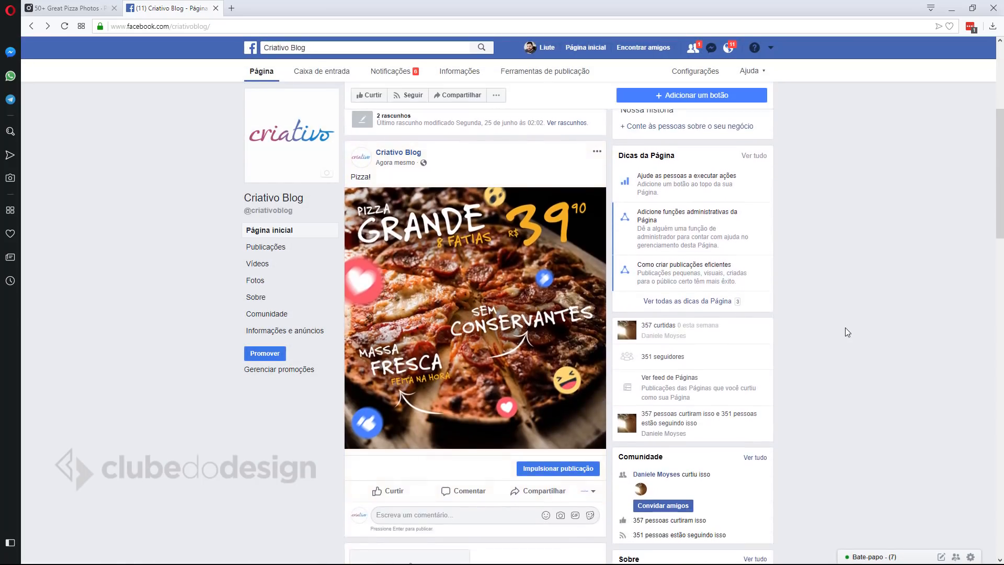
left_click(500, 293)
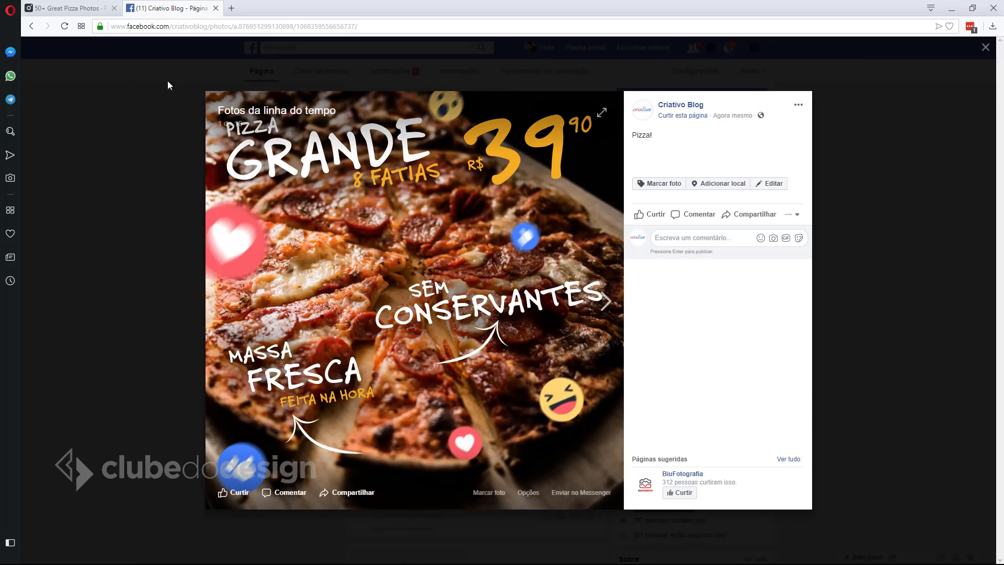
Step: Open the Criativo Blog page in a second browser tab and view the earlier published pizza ad at large size
middle_click(33, 26)
left_click(287, 17)
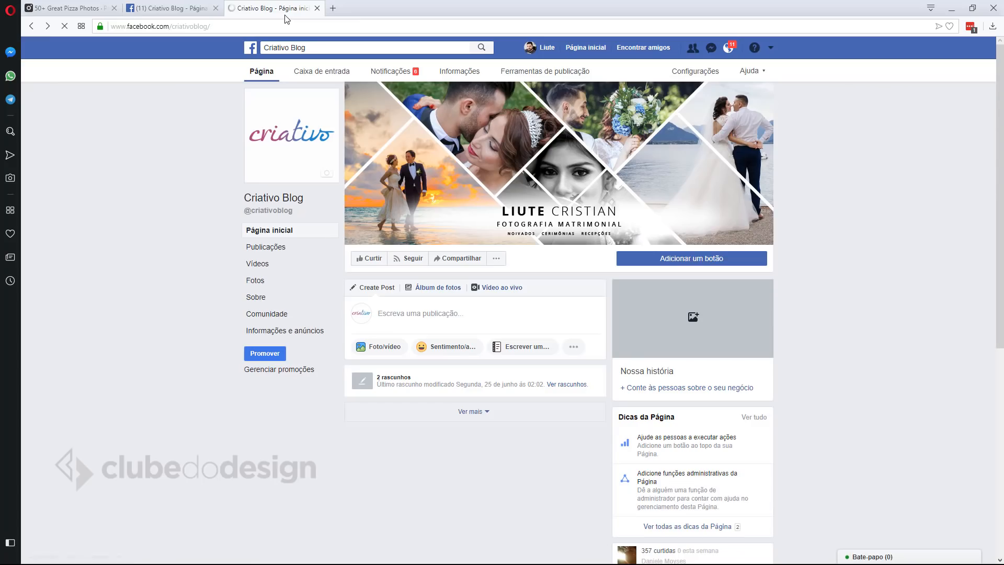
scroll(494, 348, "down", 5)
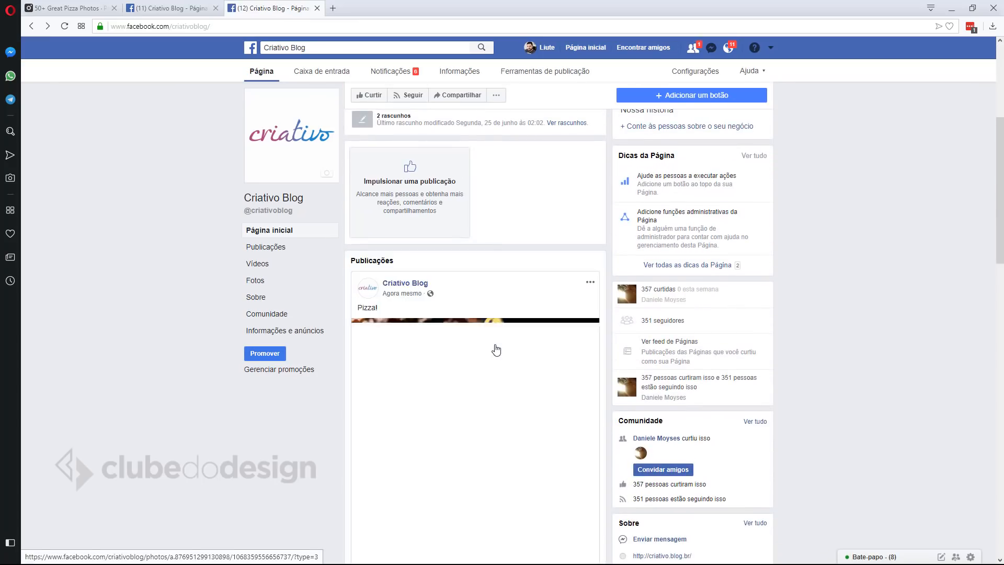
scroll(497, 350, "down", 5)
left_click(497, 350)
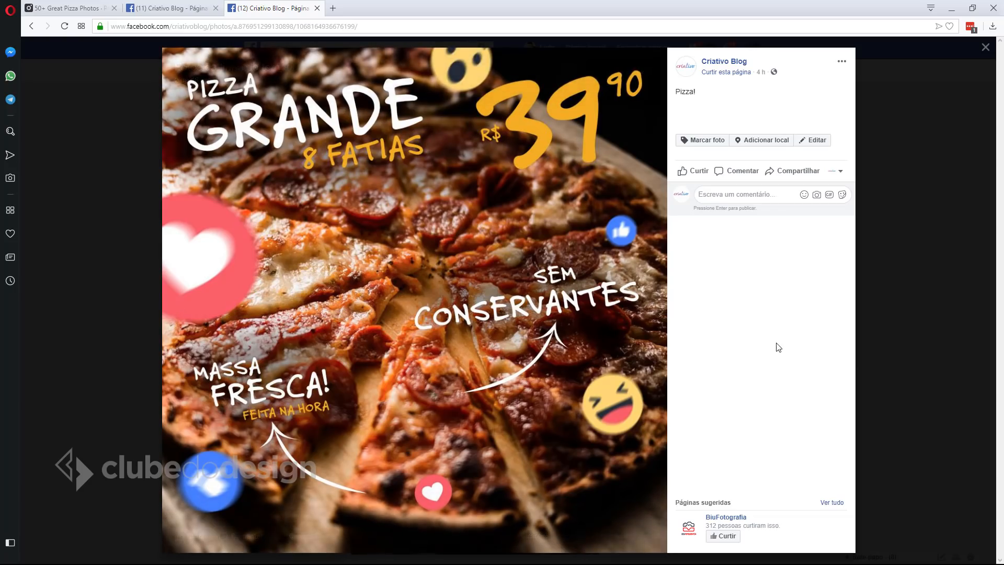
Step: Return to the new pizza post's enlarged image for comparison, and switch to the Anúncio Pizza 2 document in Affinity Photo
key("ctrl+Tab")
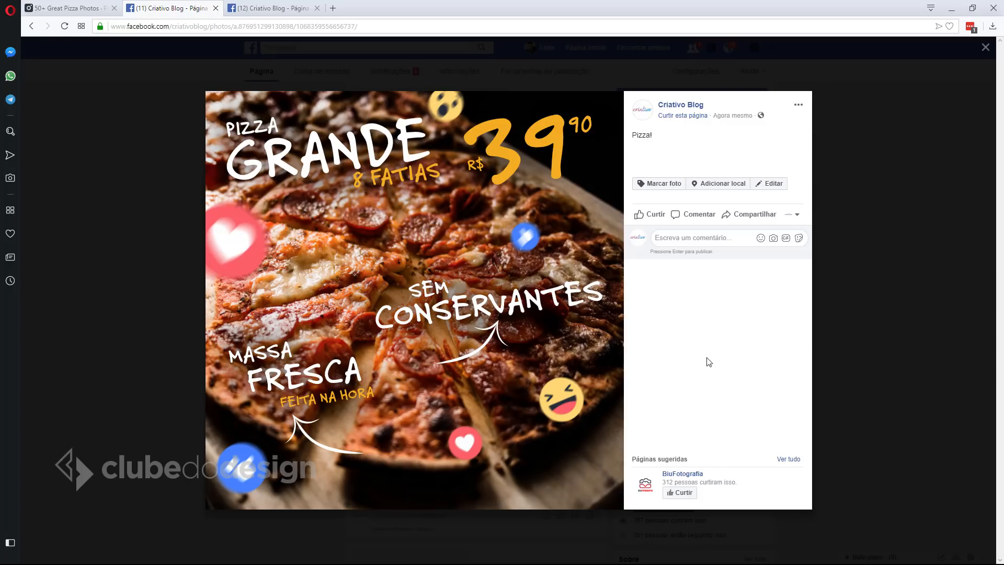
key("alt+Tab")
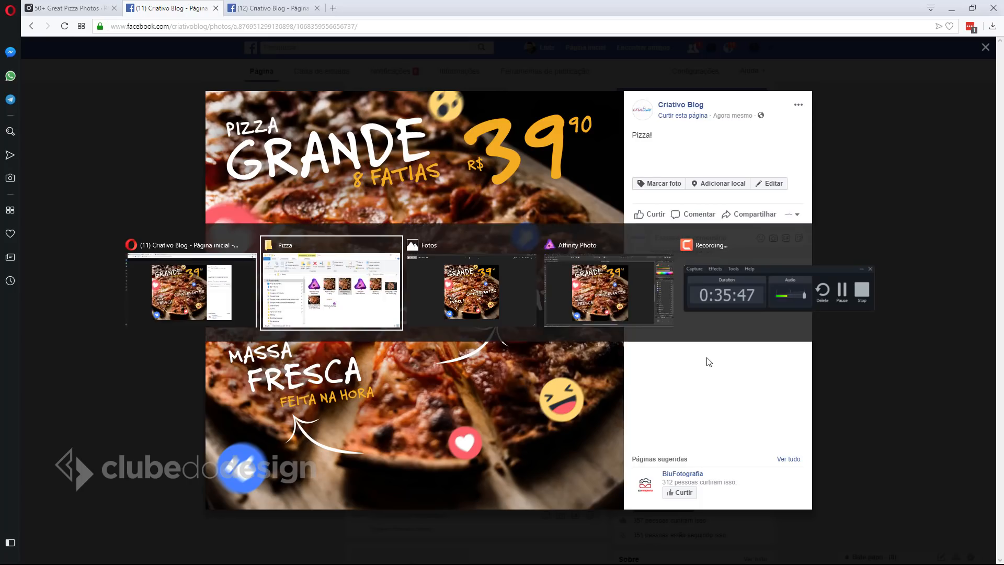
key("alt+Tab")
key("alt+Tab")
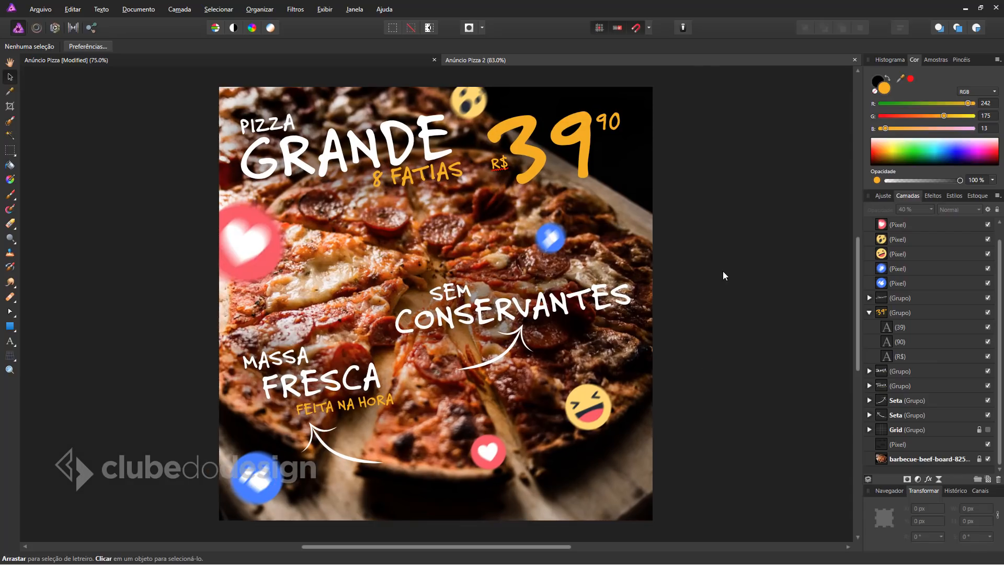